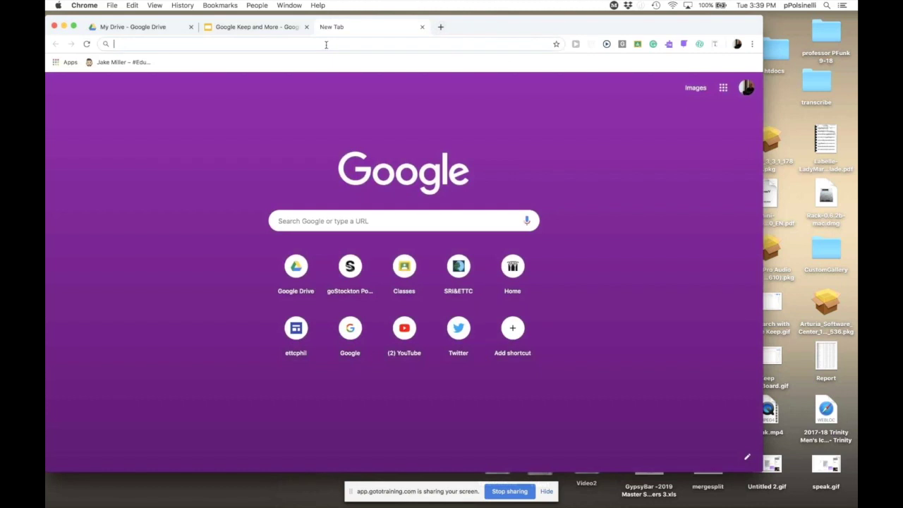
Step: Open keep.google.com and look through the existing notes
type("kee")
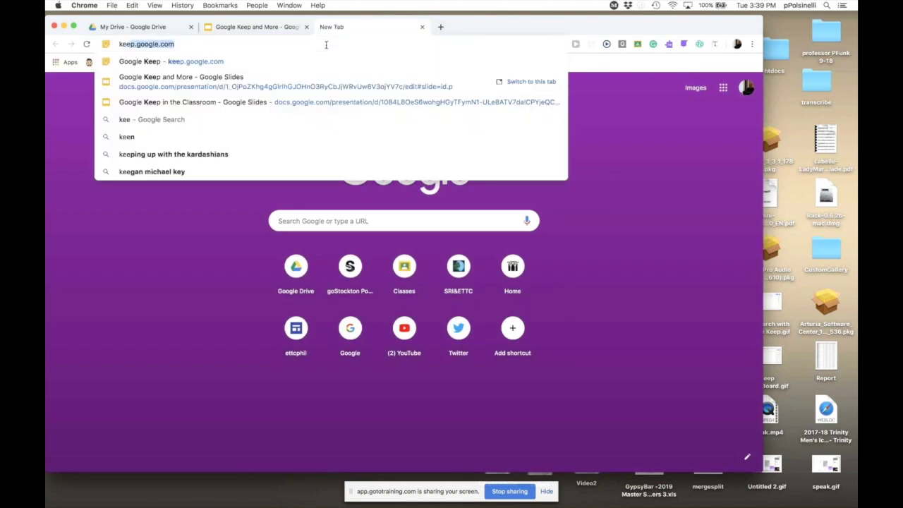
key("Return")
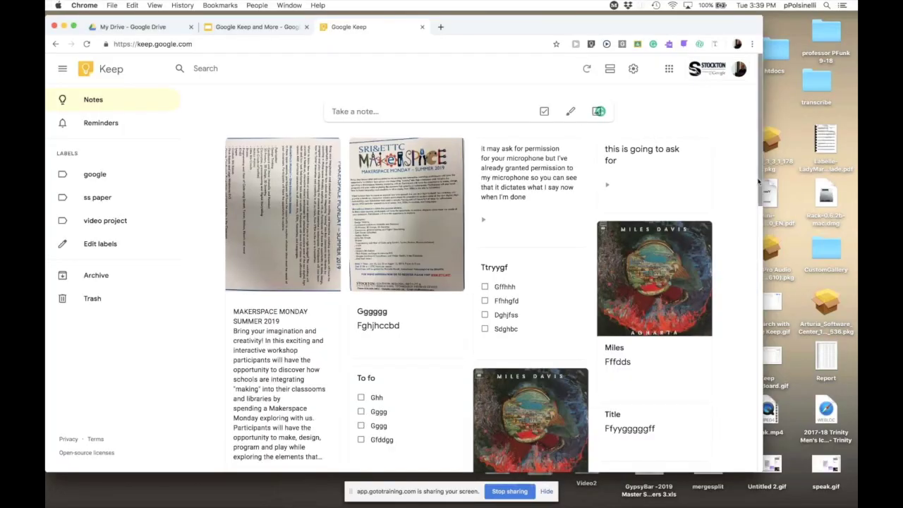
scroll(760, 185, "down", 15)
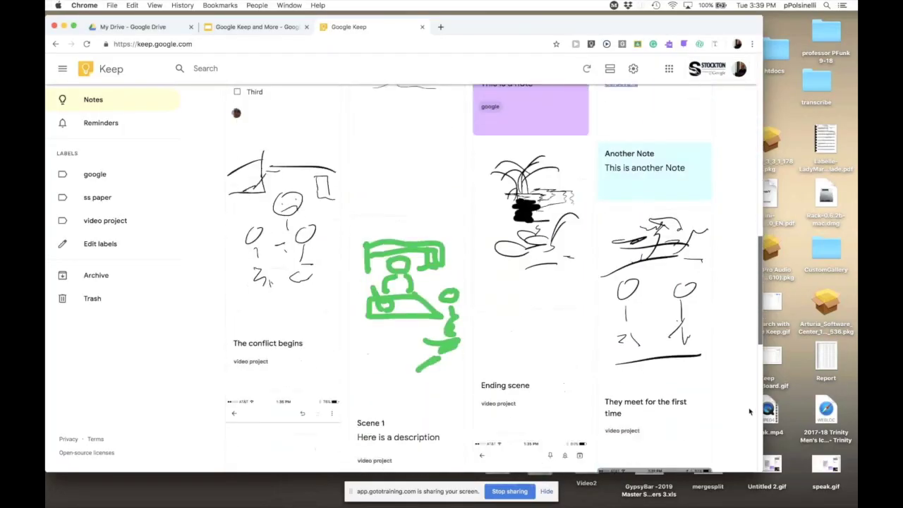
scroll(749, 436, "down", 5)
scroll(747, 402, "up", 3)
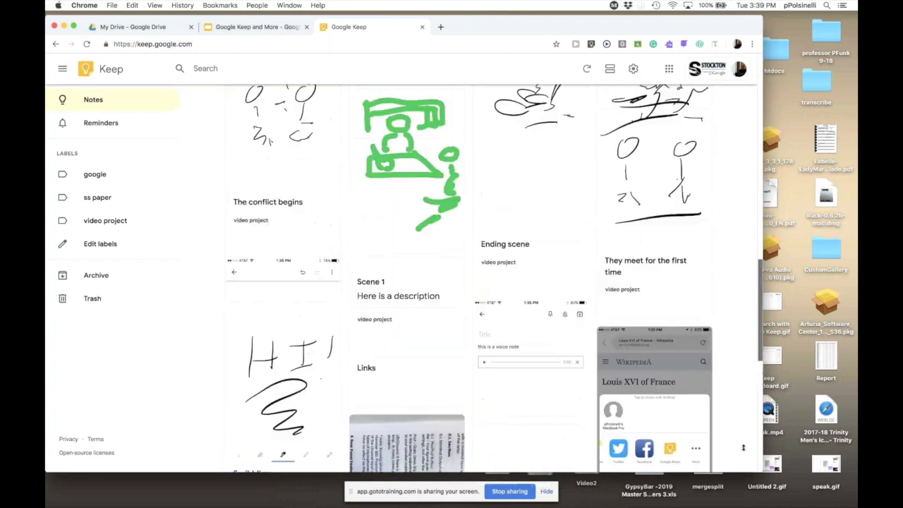
scroll(745, 372, "down", 2)
scroll(753, 363, "down", 6)
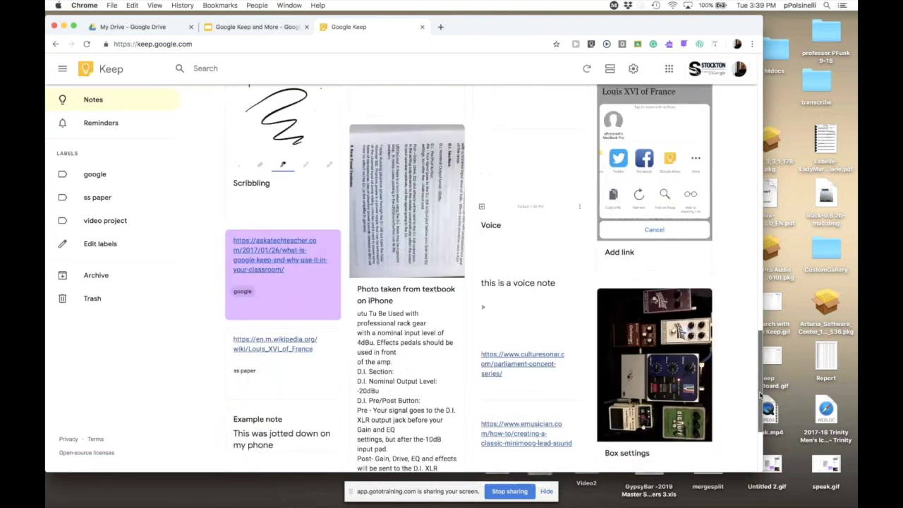
left_click_drag(760, 410, 757, 116)
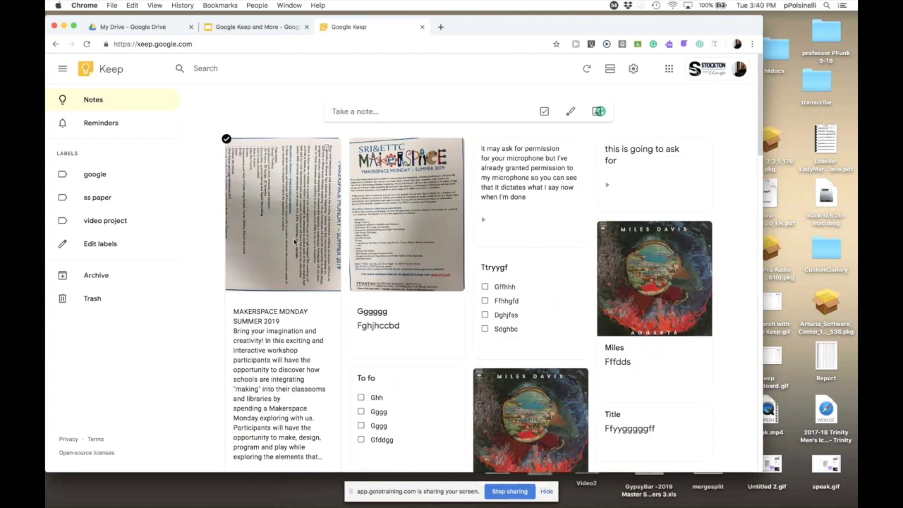
Step: Turn off Grammarly's grammar and spelling check on keep.google.com and its definitions and synonyms option
left_click(653, 44)
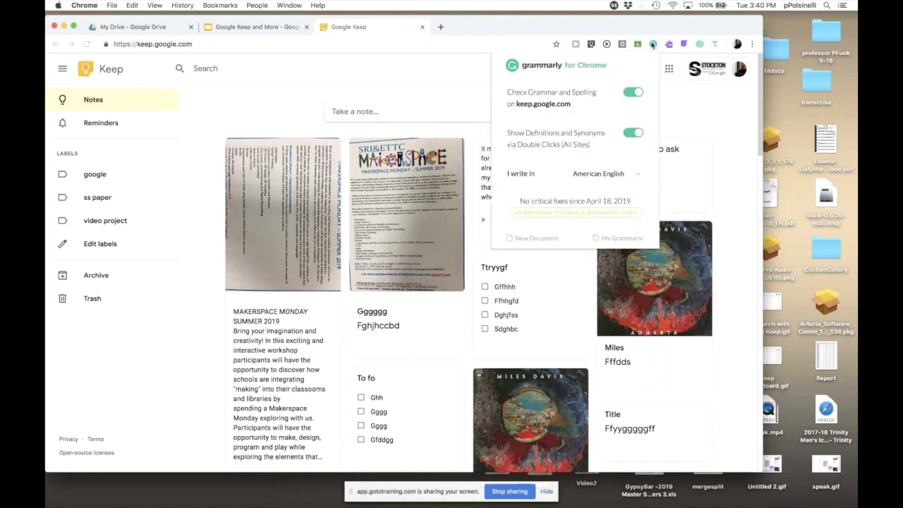
left_click(630, 94)
left_click(631, 134)
left_click(694, 112)
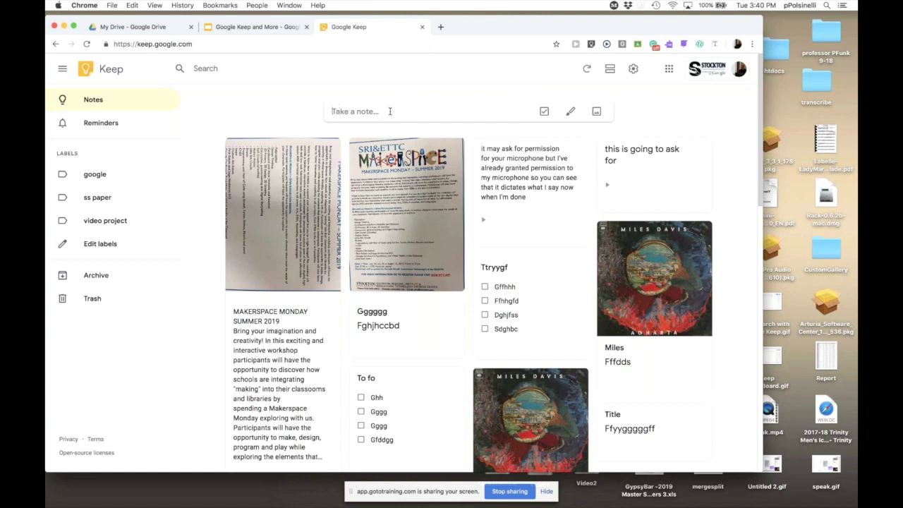
Step: Start a new note with the title "My Note"
left_click(454, 115)
left_click(372, 111)
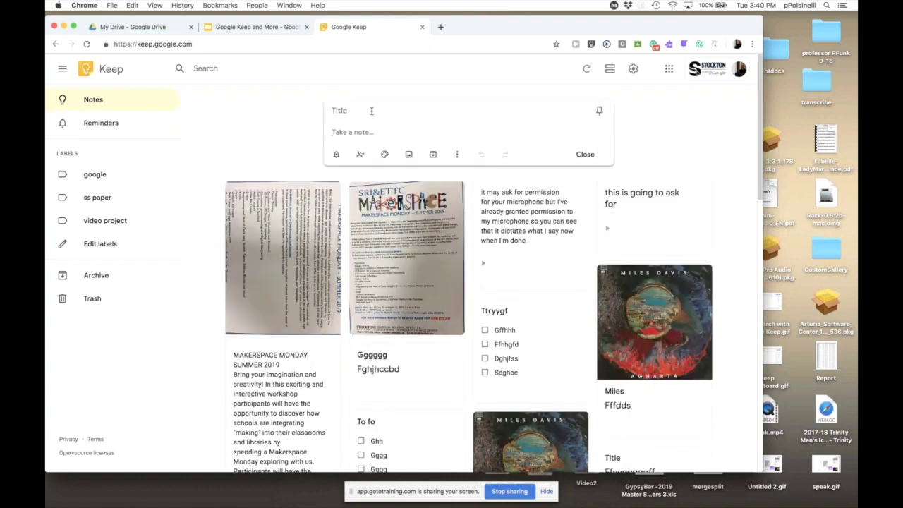
left_click(364, 110)
type("My Note")
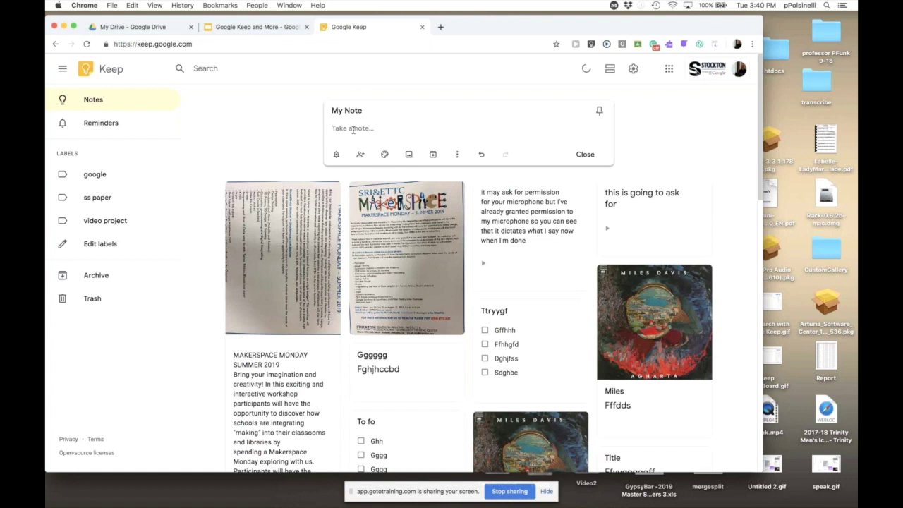
Step: Write "These are my notes" as the note's body text, correcting any typo, and close the note
left_click(353, 130)
type("These arte my notes")
right_click(355, 129)
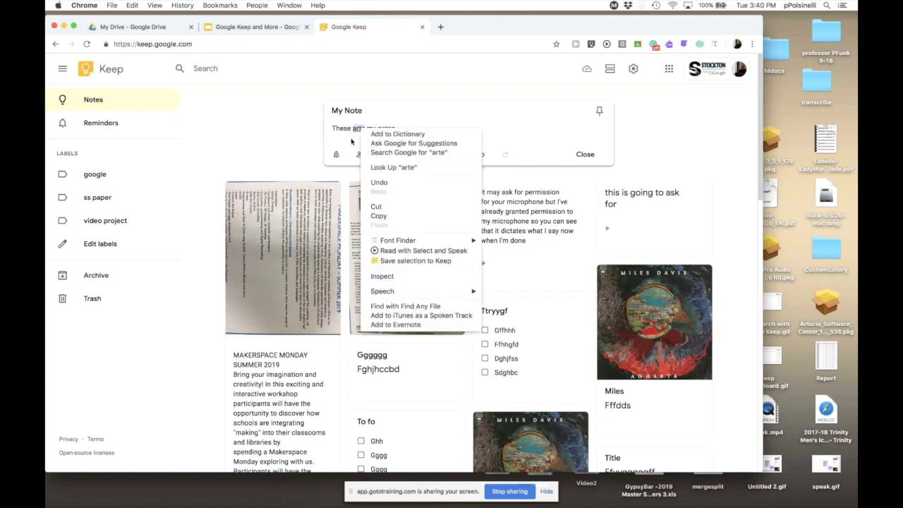
key("Escape")
left_click(362, 129)
key("BackSpace")
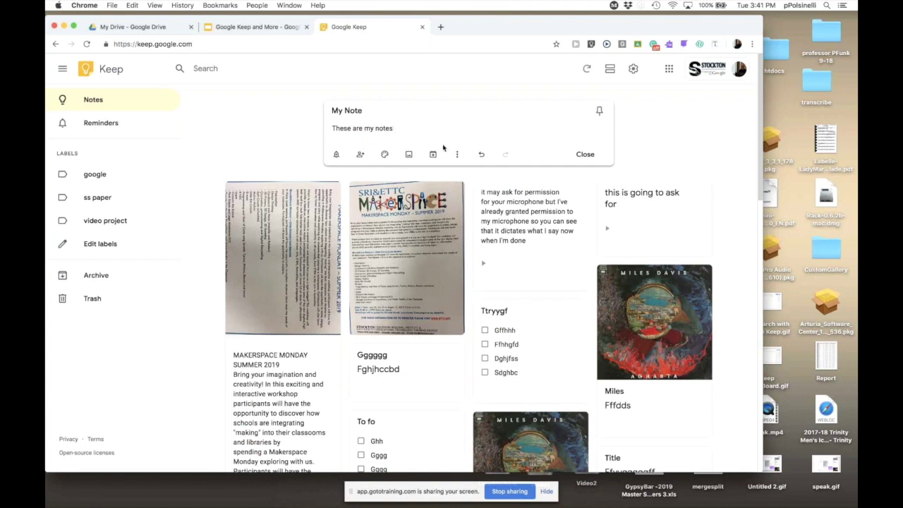
left_click(585, 155)
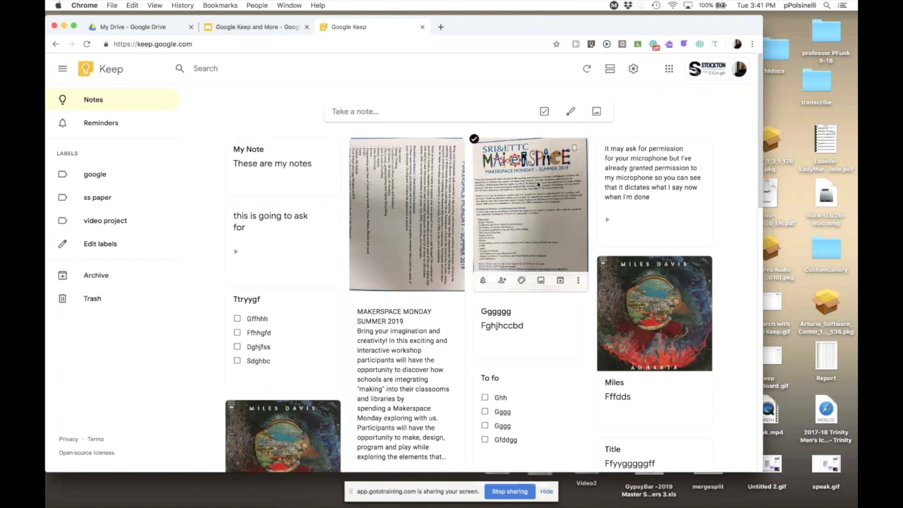
Step: Start another note, turn it into a checklist and title it "List"
left_click(347, 112)
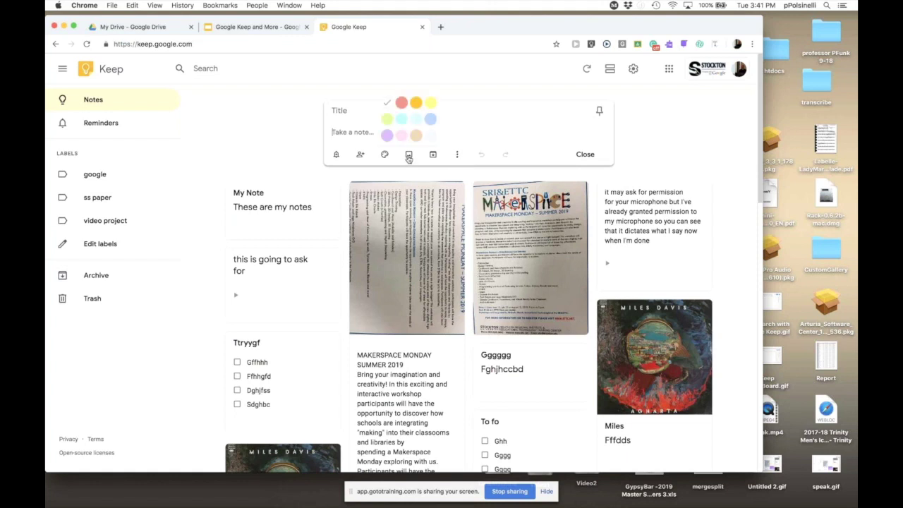
left_click(457, 155)
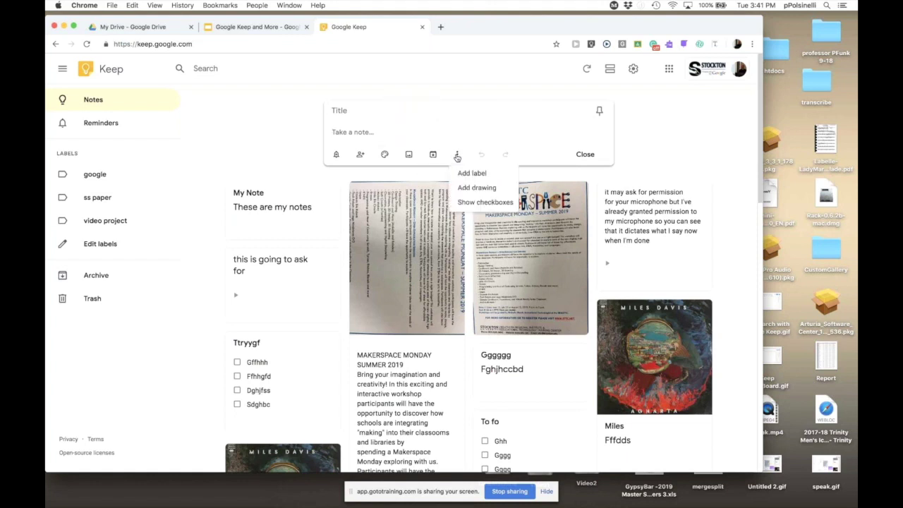
left_click(484, 205)
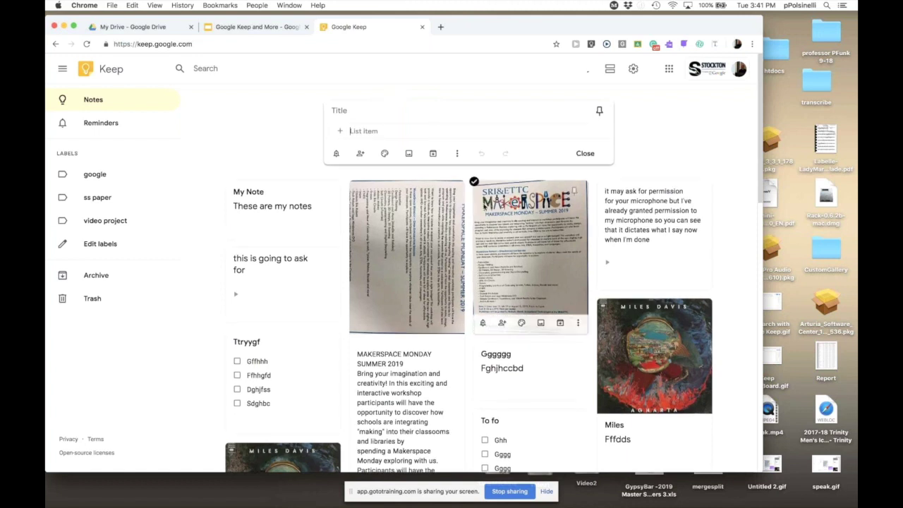
type("List")
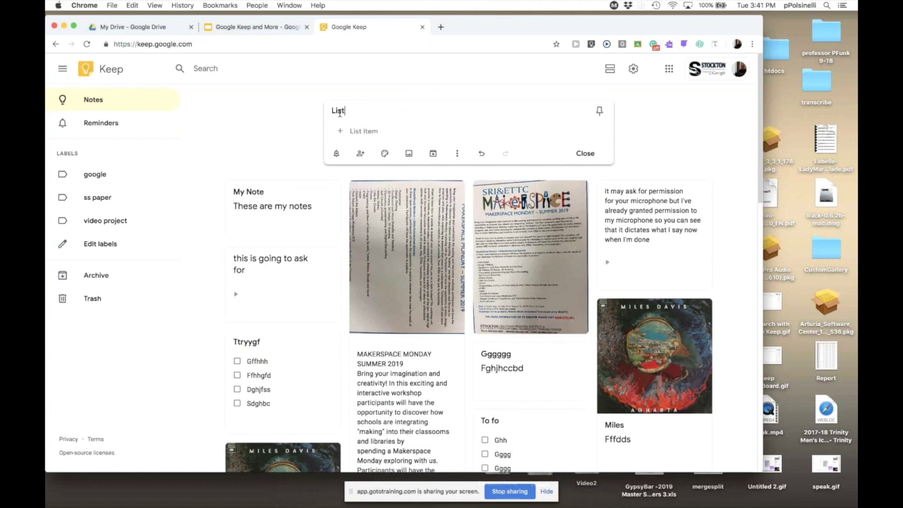
Step: Add the items Milk, Bread, Eggs and Meat to the checklist
left_click(354, 131)
type("Milk")
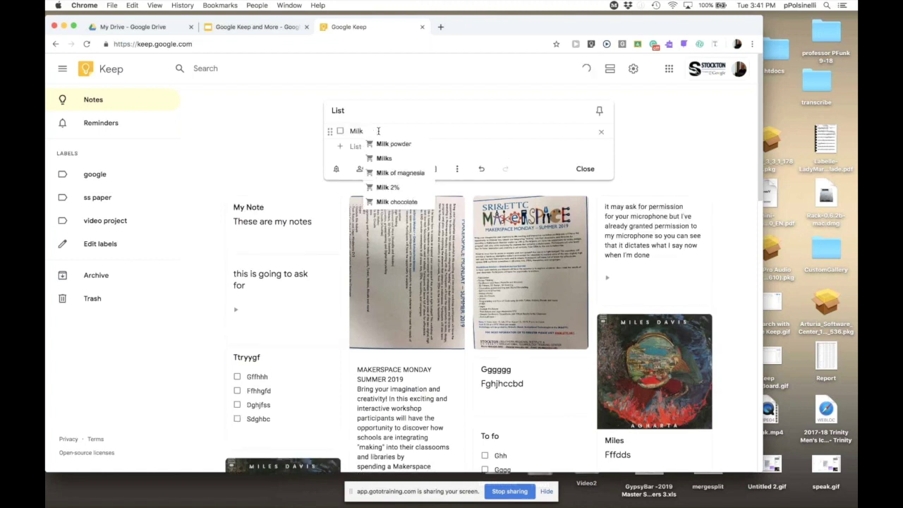
key("Return")
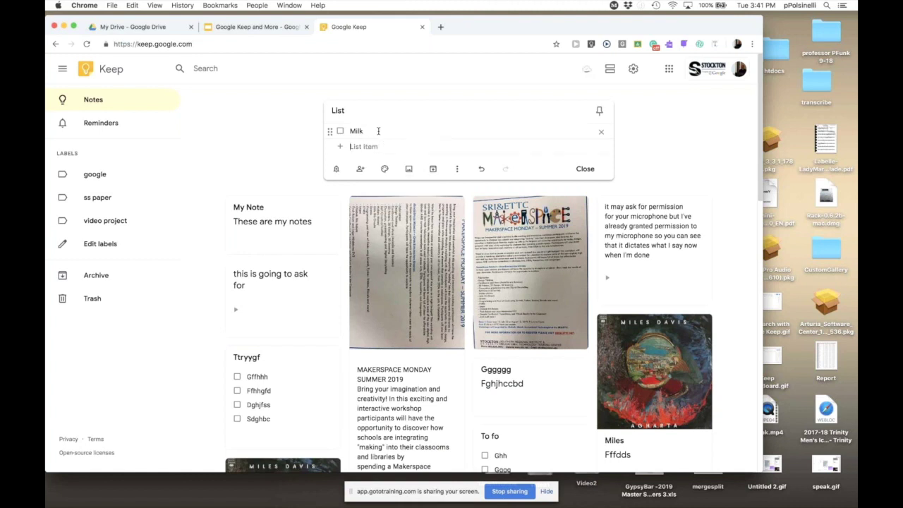
type("Bread")
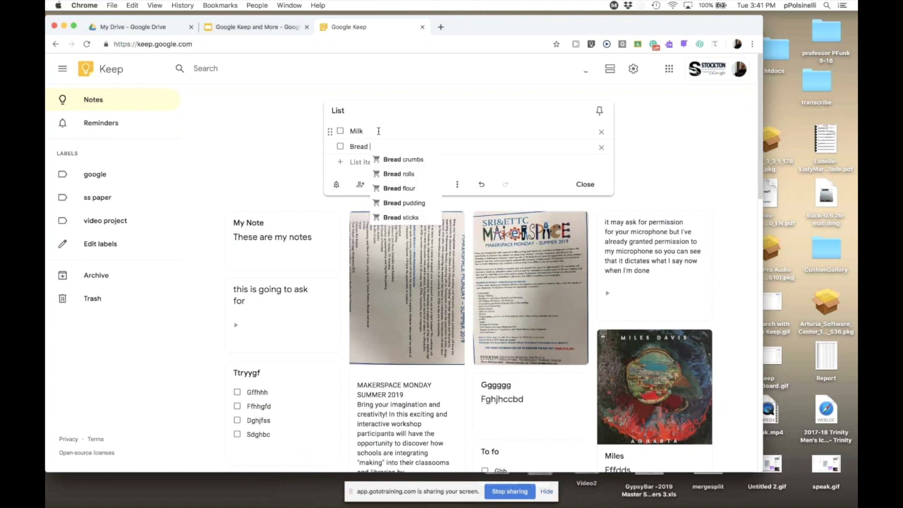
key("Return")
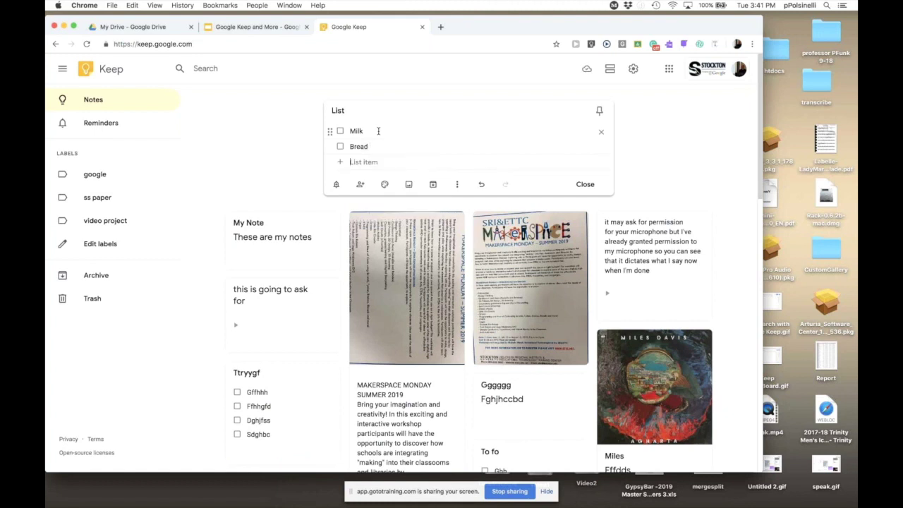
type("Eggs")
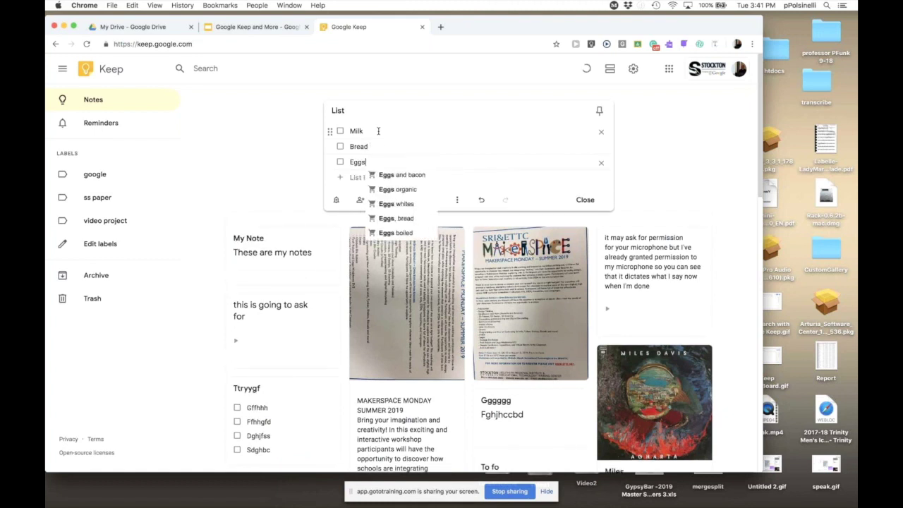
key("Return")
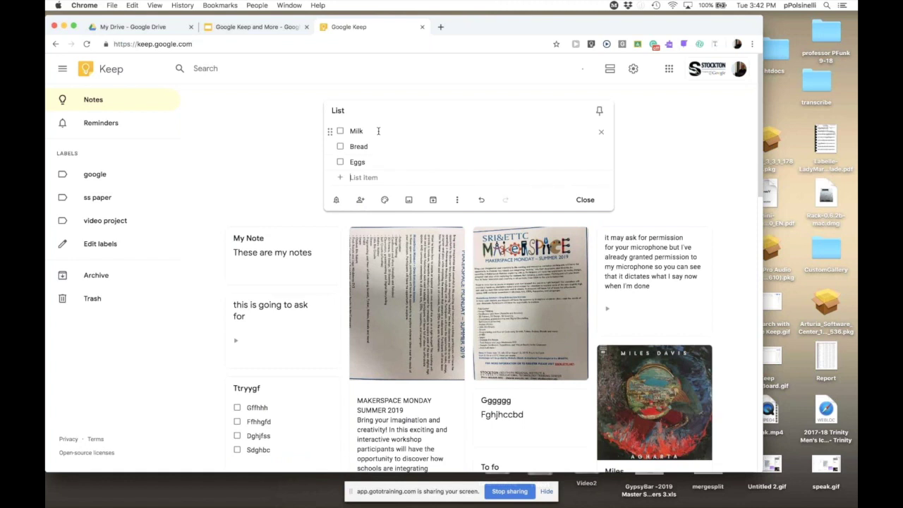
type("Meat")
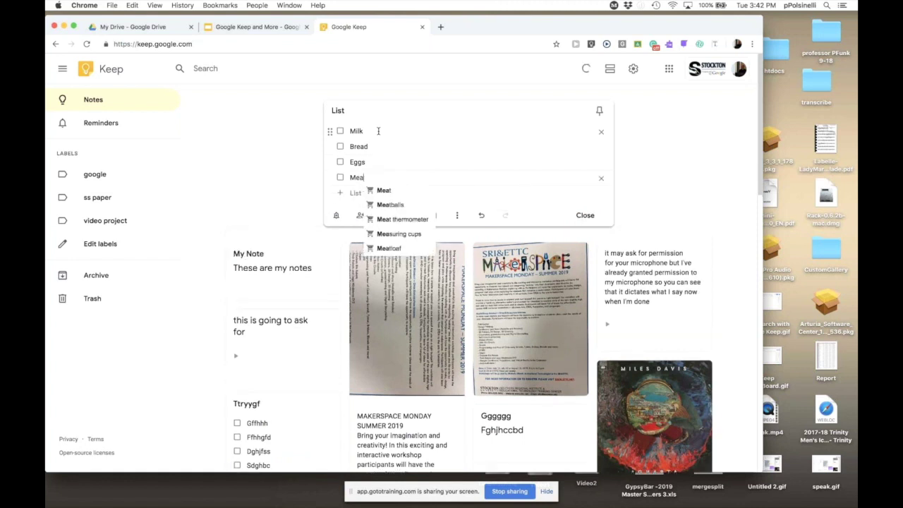
left_click(447, 161)
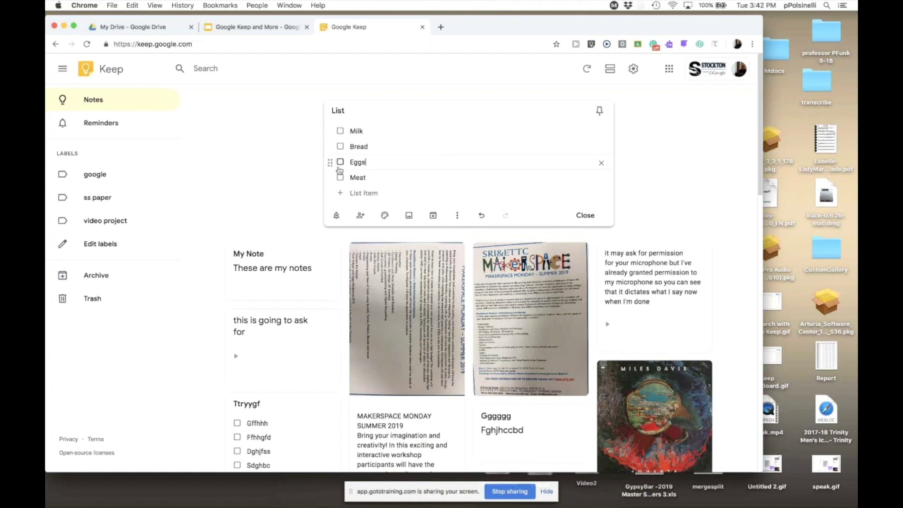
Step: Check off Milk, Eggs and Meat in the list, and uncheck all three again
left_click(340, 132)
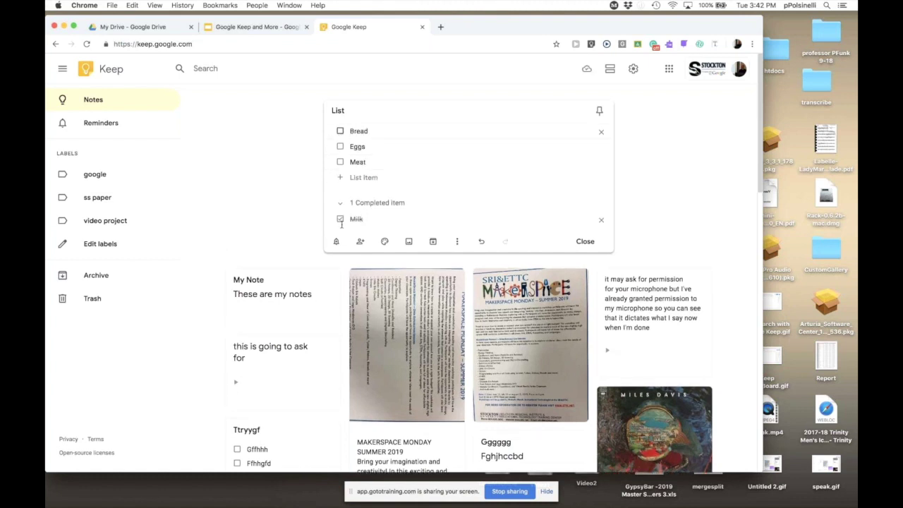
left_click(340, 146)
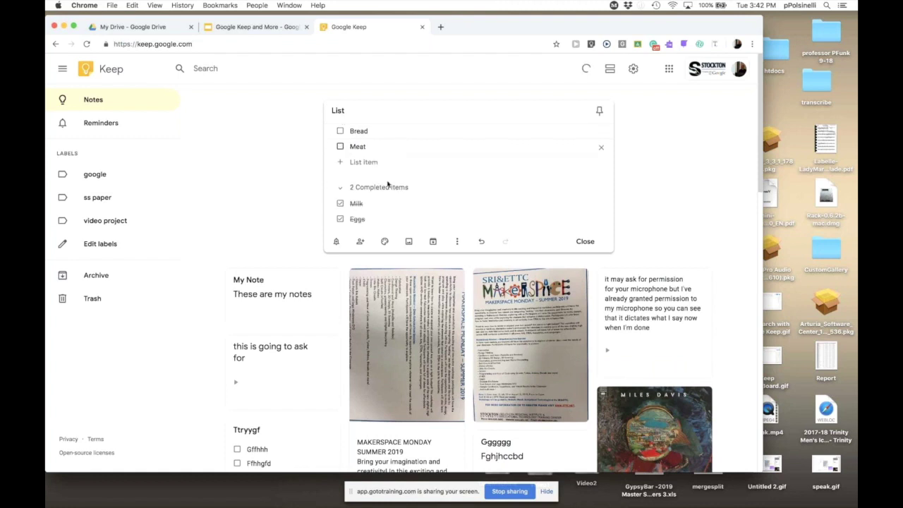
left_click(340, 146)
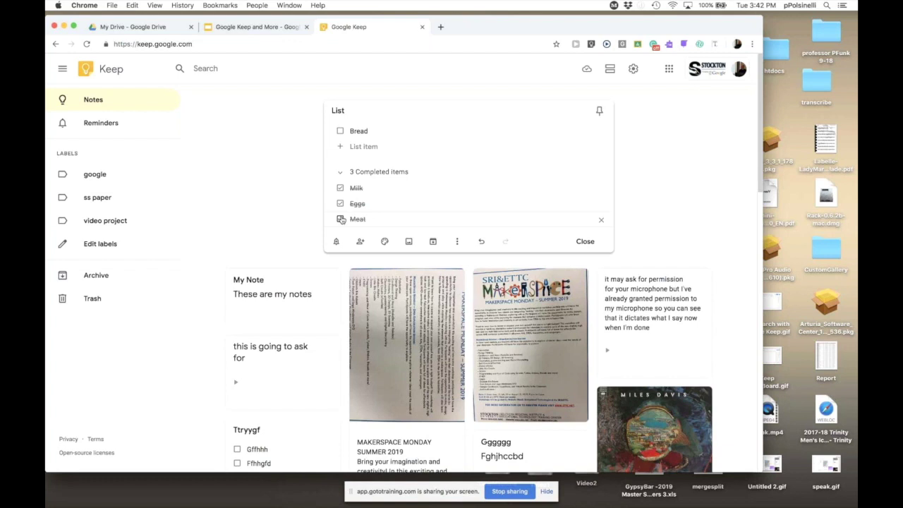
left_click(340, 189)
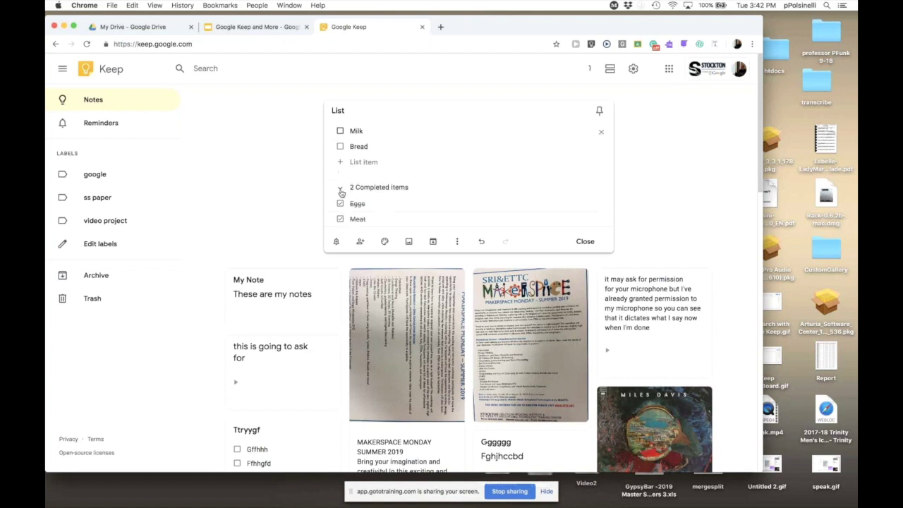
left_click(340, 204)
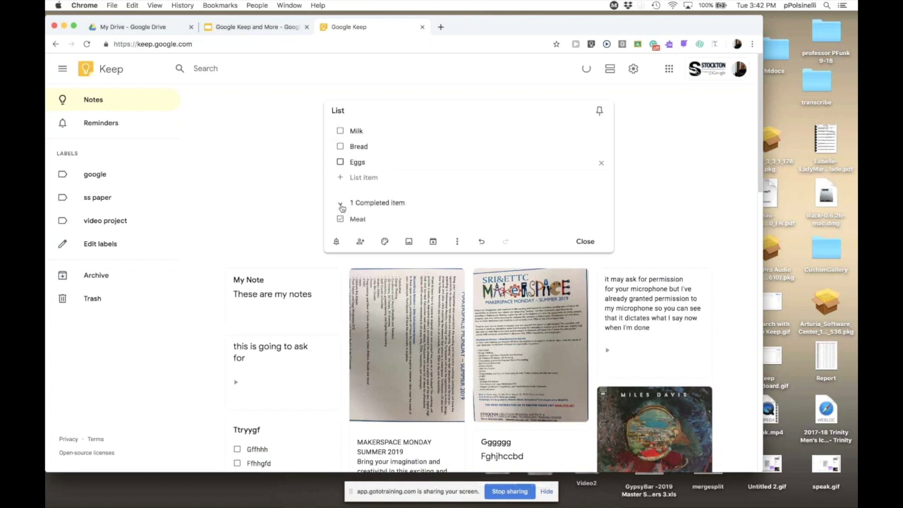
left_click(340, 219)
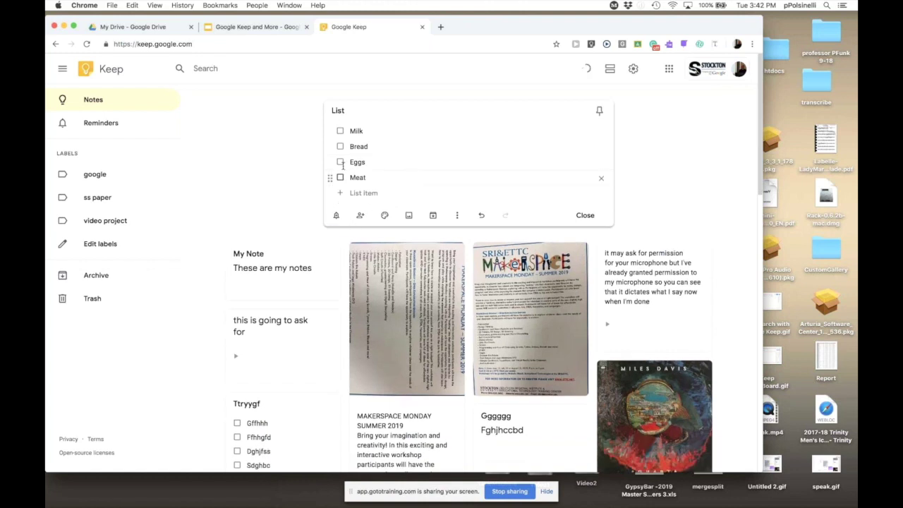
Step: Mark all four list items, Milk, Eggs, Meat and Bread, as completed
left_click(340, 131)
left_click(340, 148)
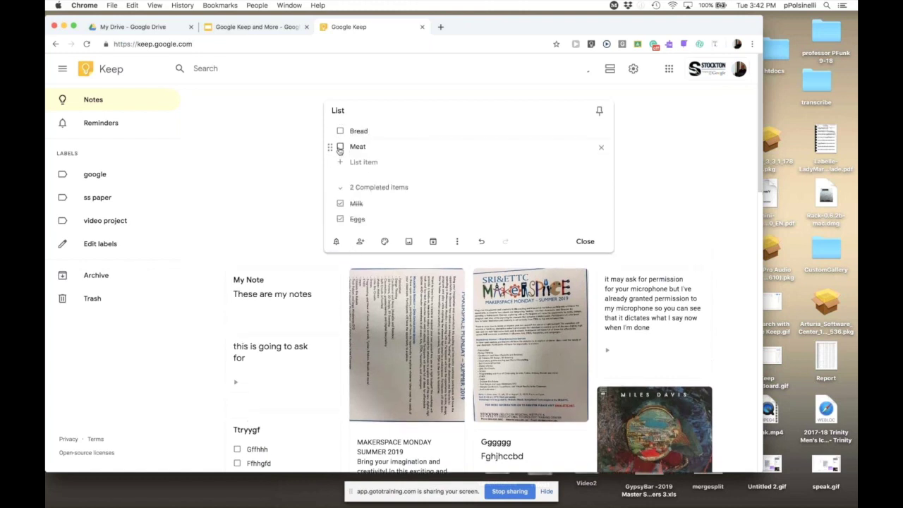
left_click(340, 147)
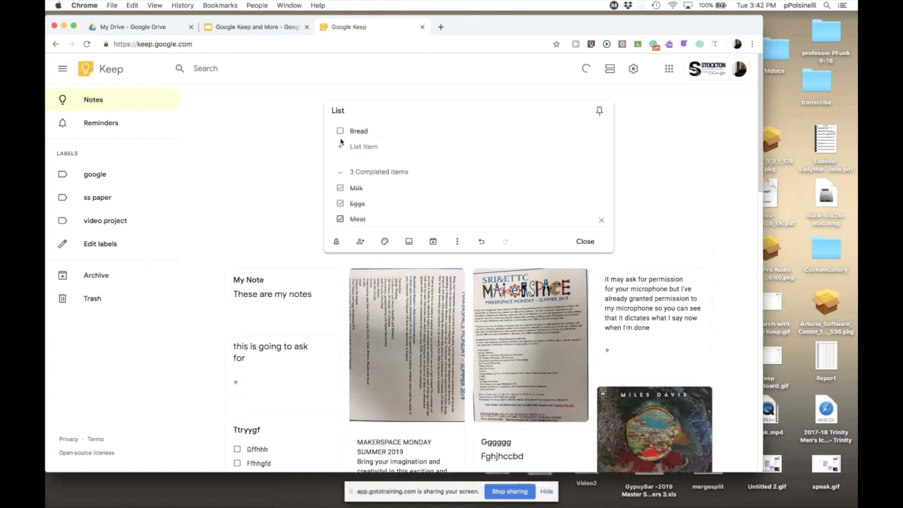
left_click(340, 131)
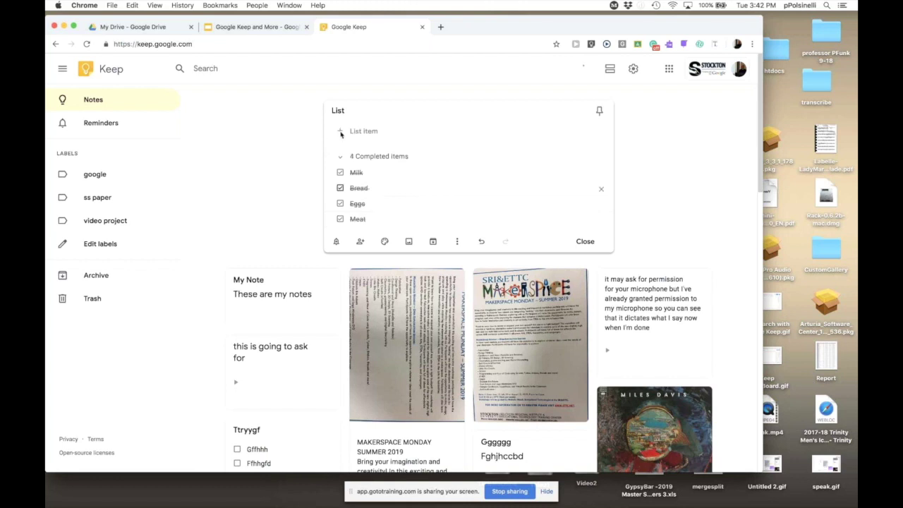
Step: Uncheck all completed items in the "List" checklist in one operation
left_click(456, 242)
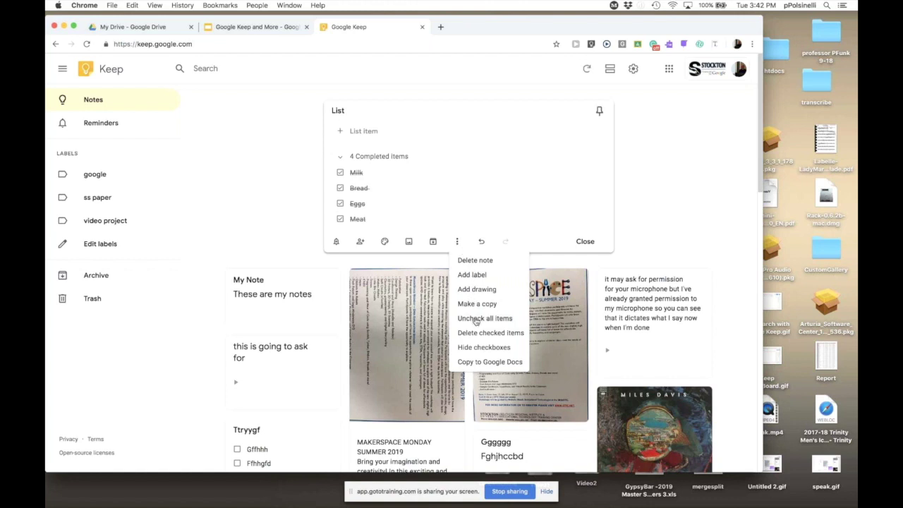
left_click(475, 319)
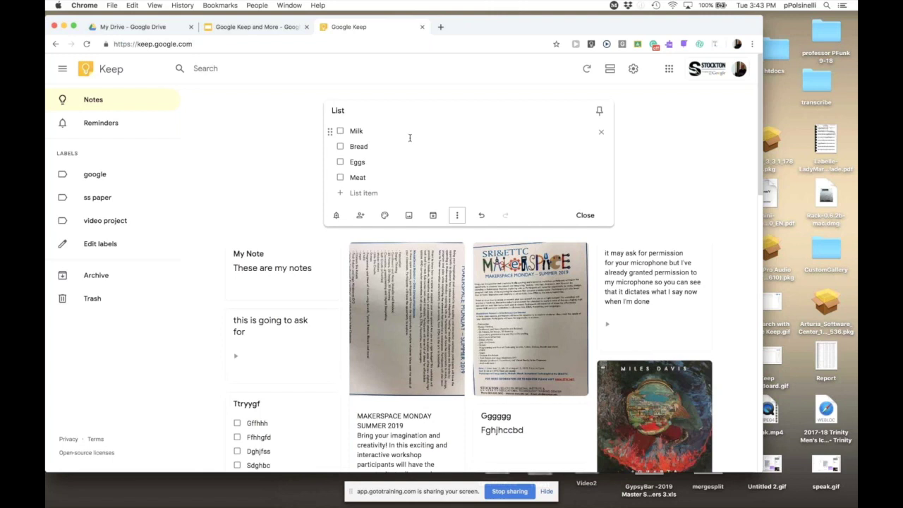
Step: Examine the date and time reminder options for the checklist, including the calendar, and leave without saving a reminder
left_click(337, 217)
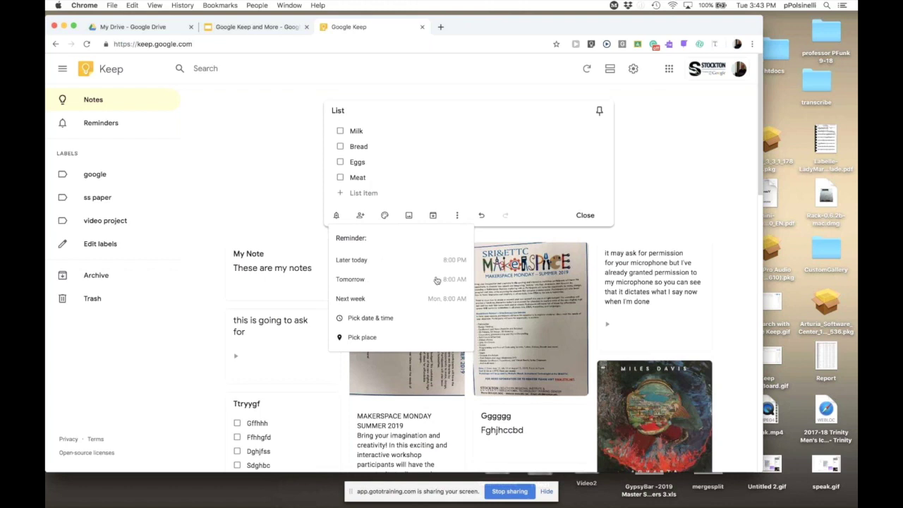
left_click(384, 317)
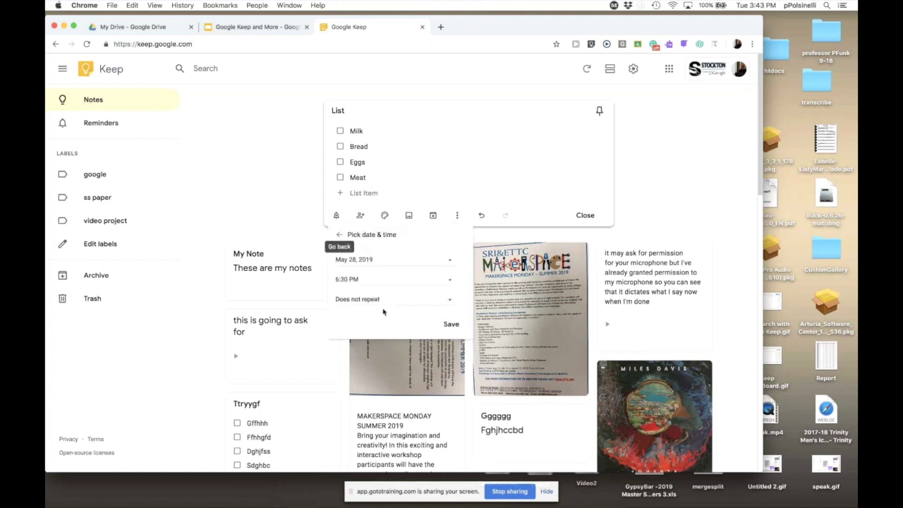
left_click(432, 259)
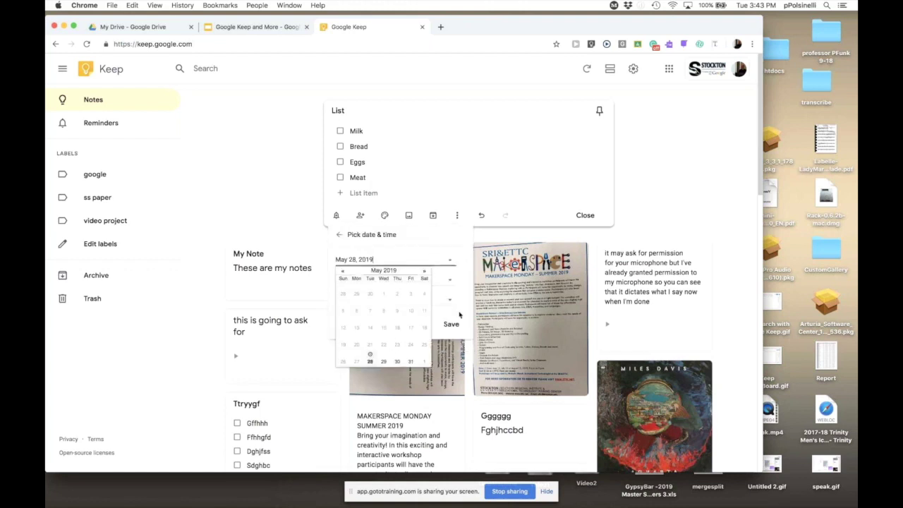
left_click(458, 282)
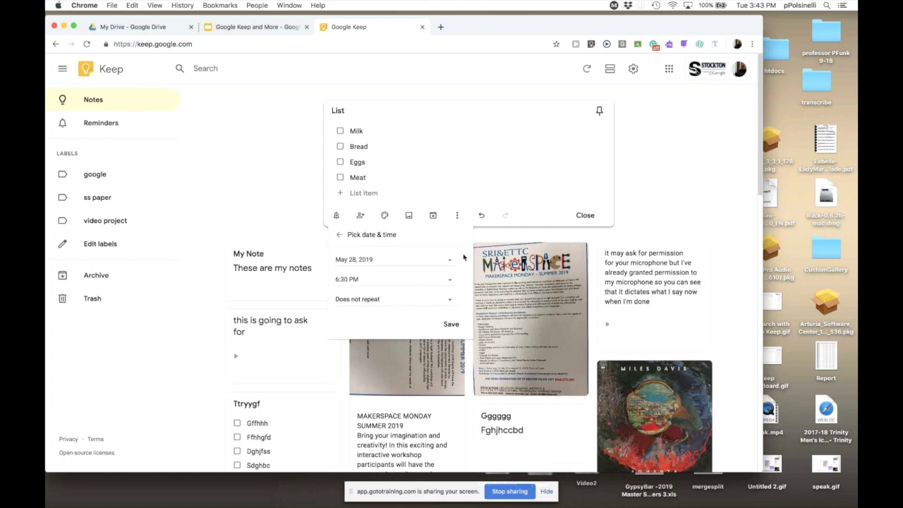
left_click(482, 173)
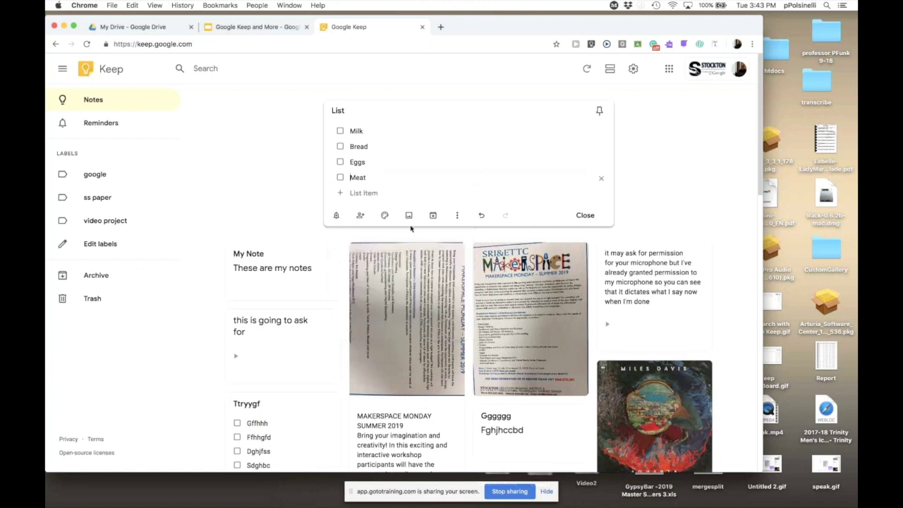
Step: Start a place-based reminder for the checklist and allow the site to know the location
left_click(337, 215)
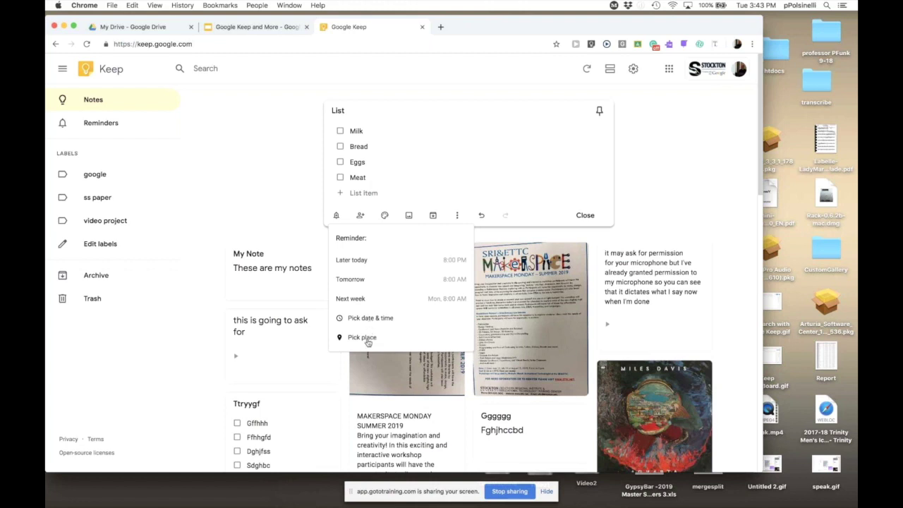
left_click(365, 338)
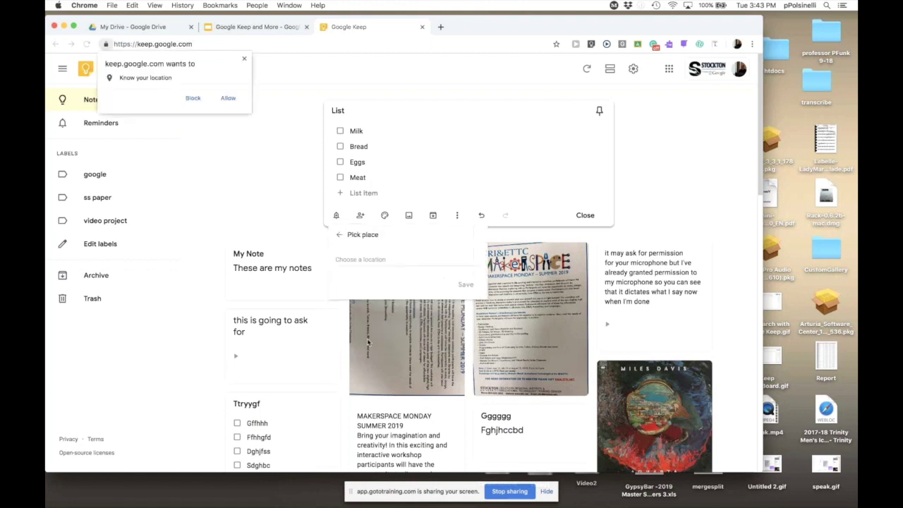
left_click(228, 98)
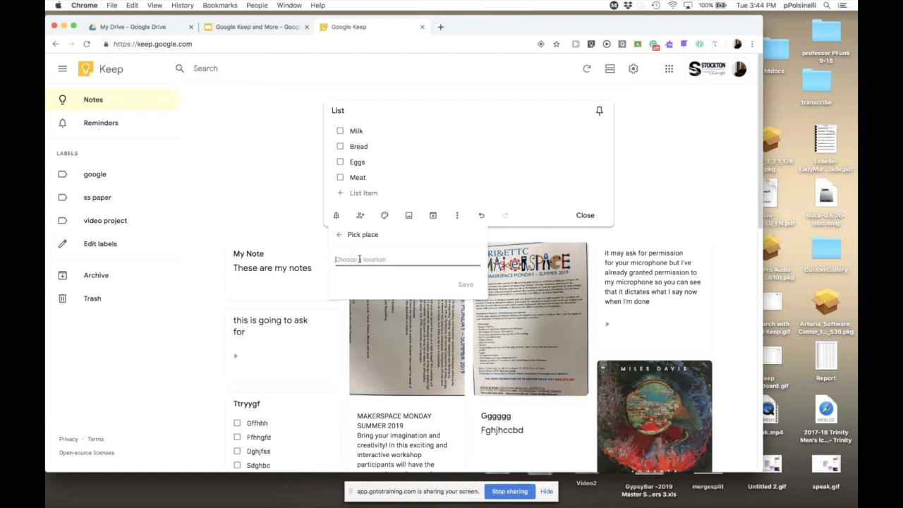
Step: Search for "costco manh", save Costco Bakery as the checklist's reminder place, and close the note
type("costco")
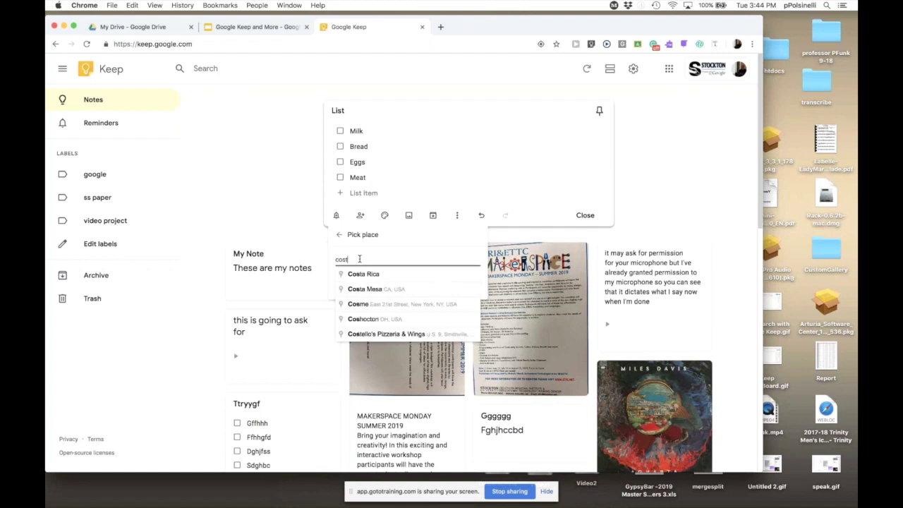
double_click(359, 259)
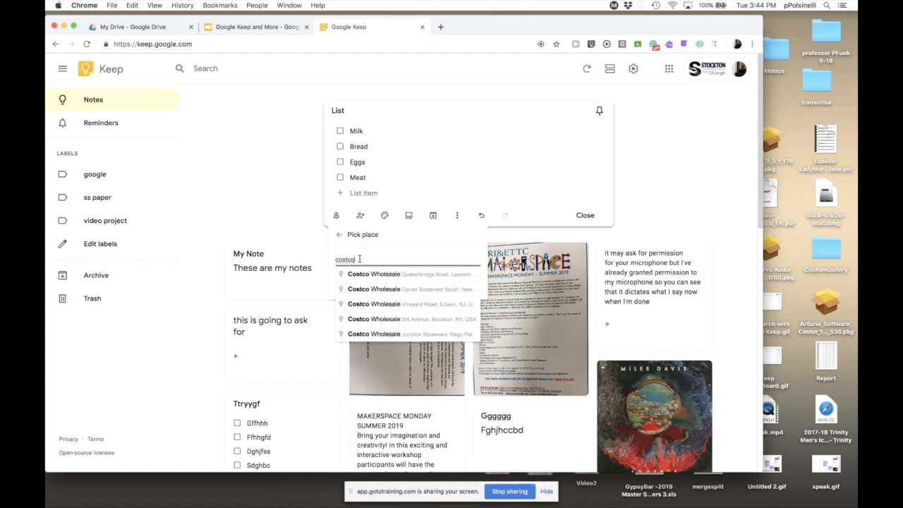
type("manh")
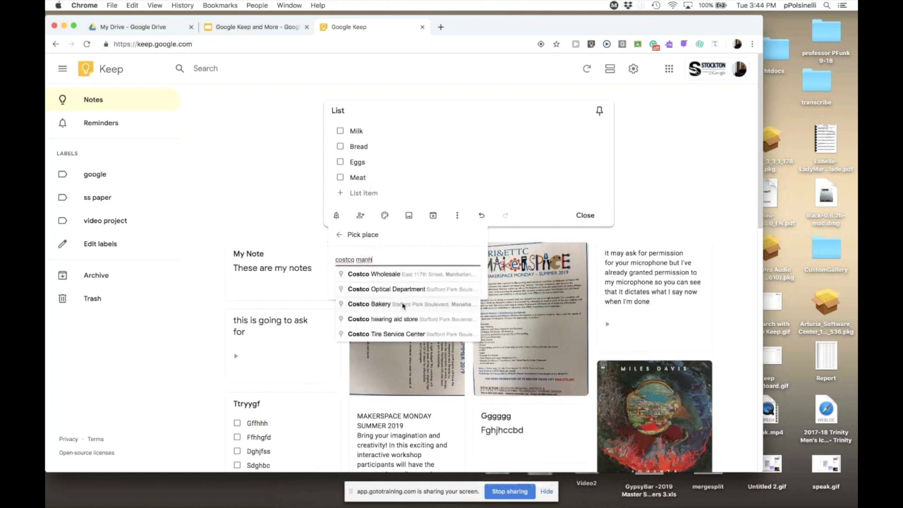
left_click(389, 304)
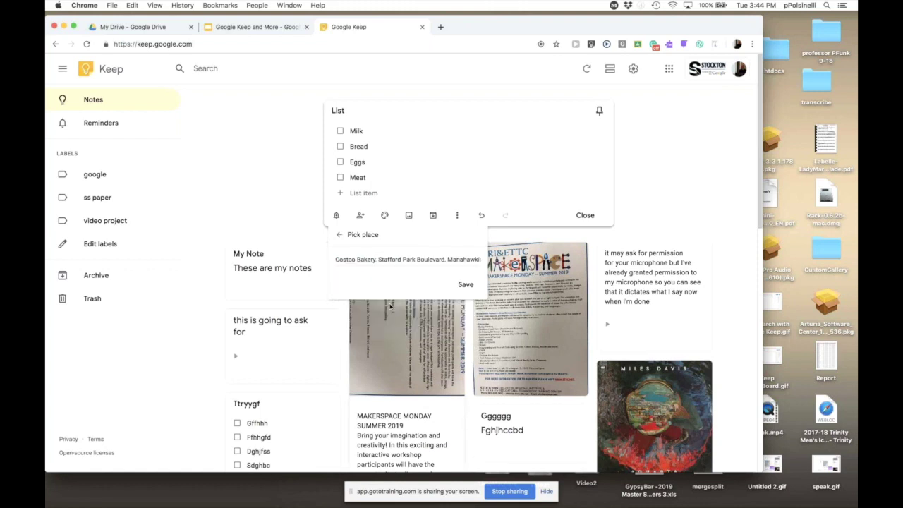
left_click(462, 286)
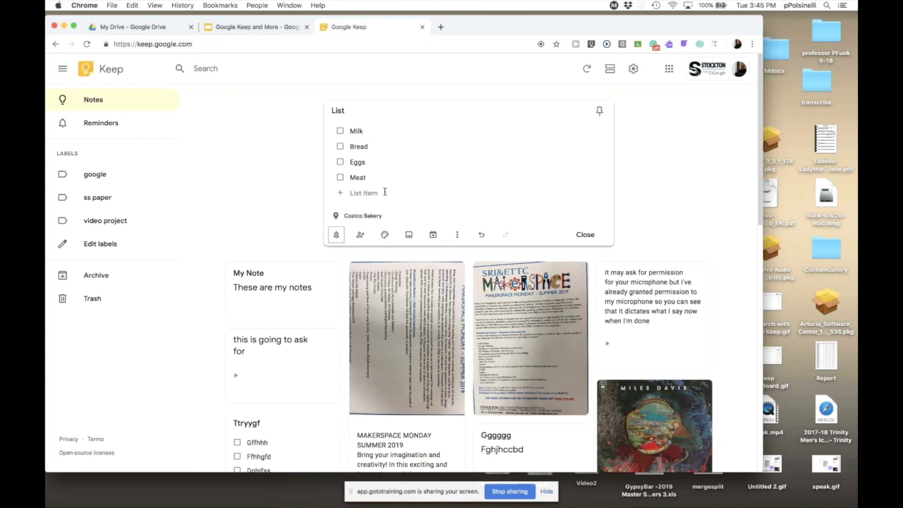
left_click(586, 236)
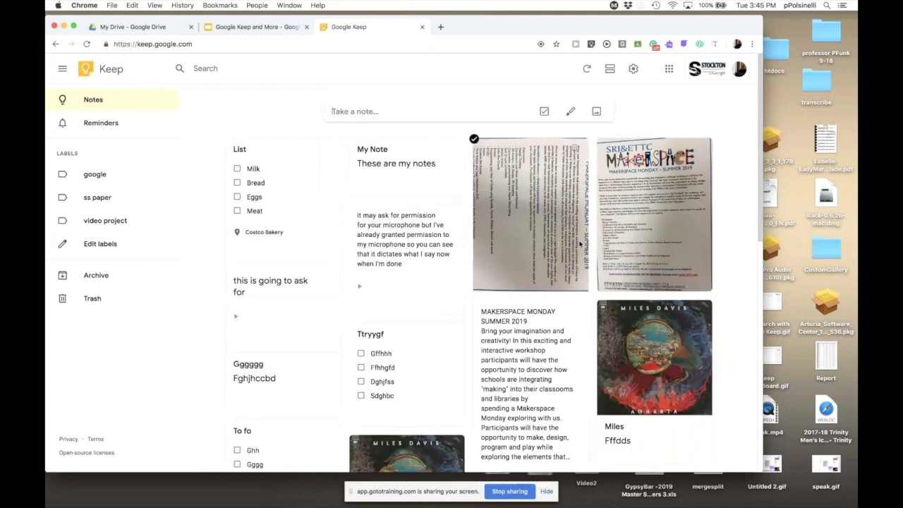
Step: Create an image note from MakerspaceMondayBanner.png with the title "lksdflk" and the text ";sdlf;slk"
left_click(596, 113)
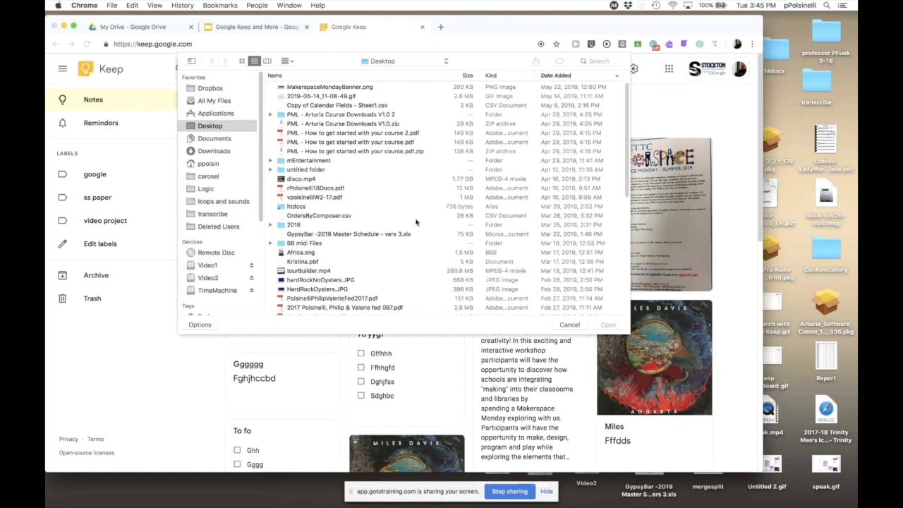
double_click(287, 86)
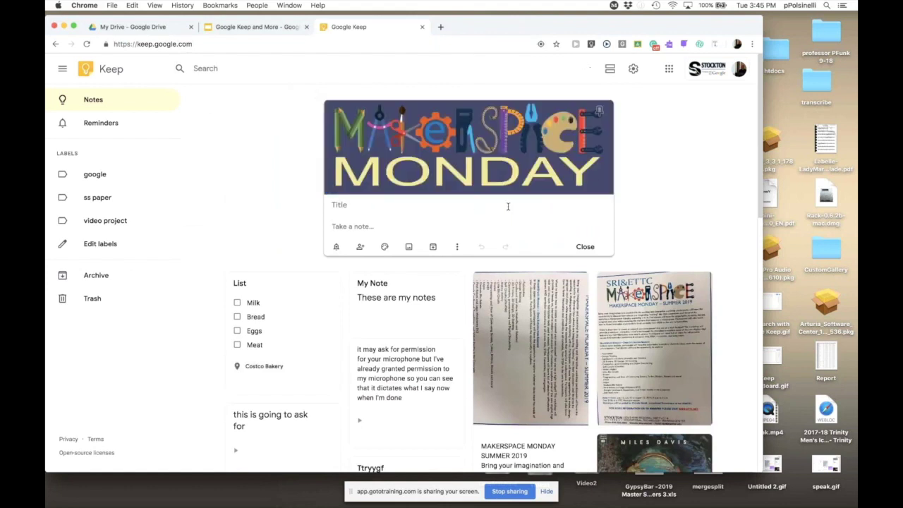
left_click(347, 204)
type("lksdfjk")
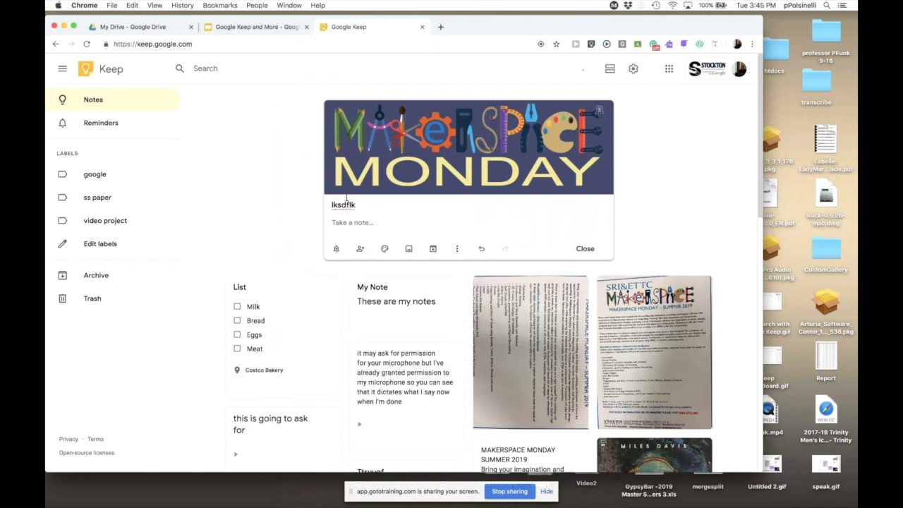
left_click(349, 223)
type(";sdlf;slk")
left_click(585, 248)
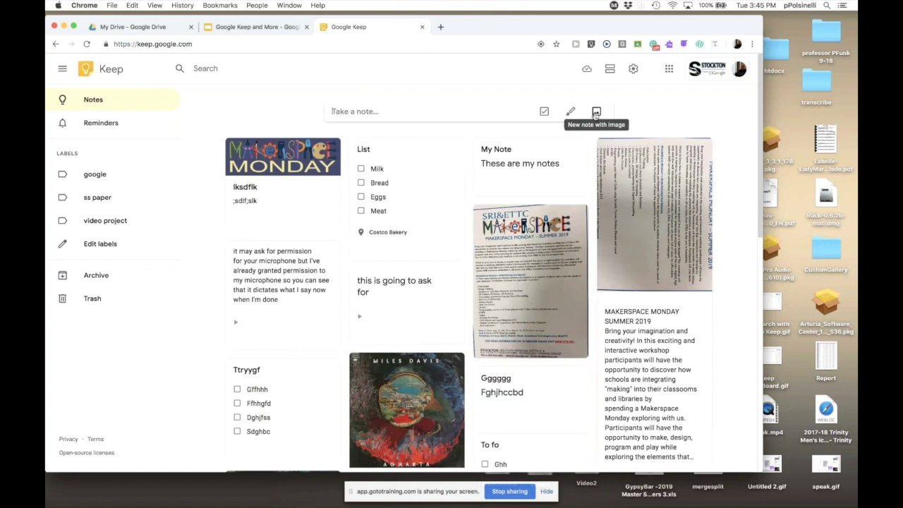
Step: Start a blank note and examine its additional options and color choices without adding anything
left_click(378, 111)
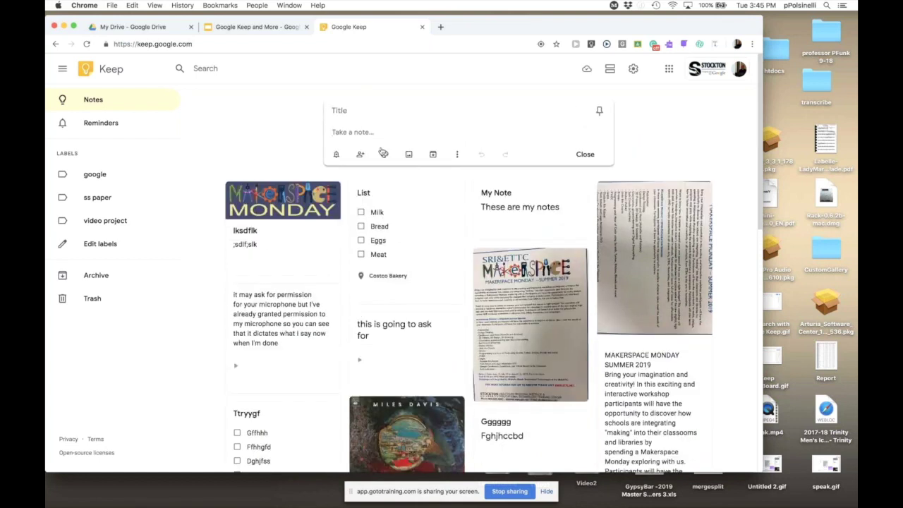
left_click(457, 155)
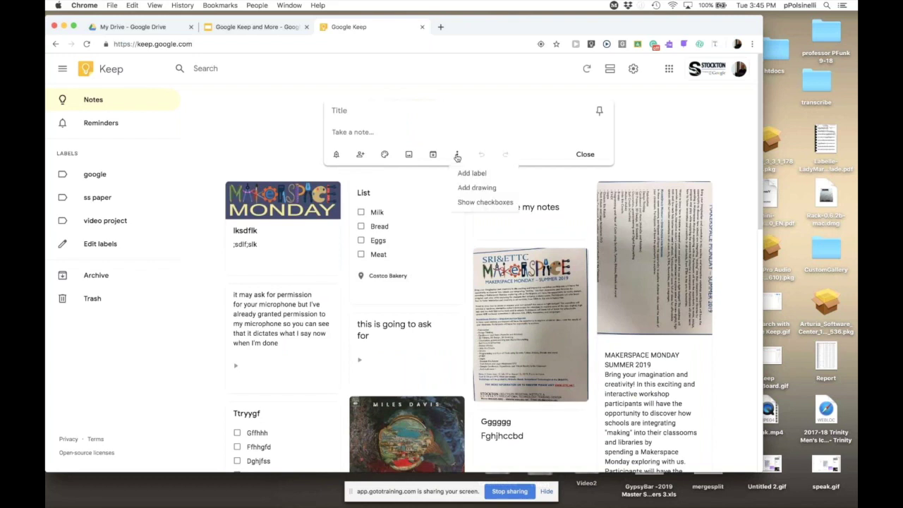
left_click(388, 127)
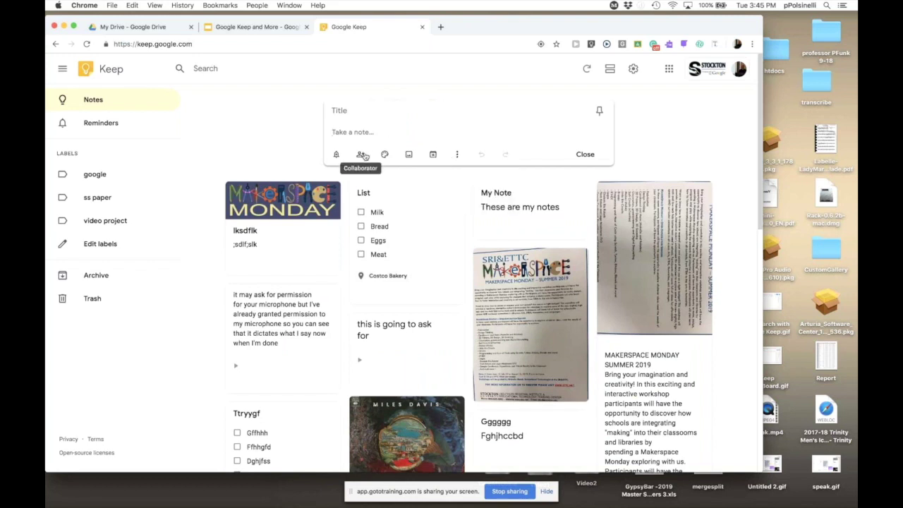
left_click(457, 155)
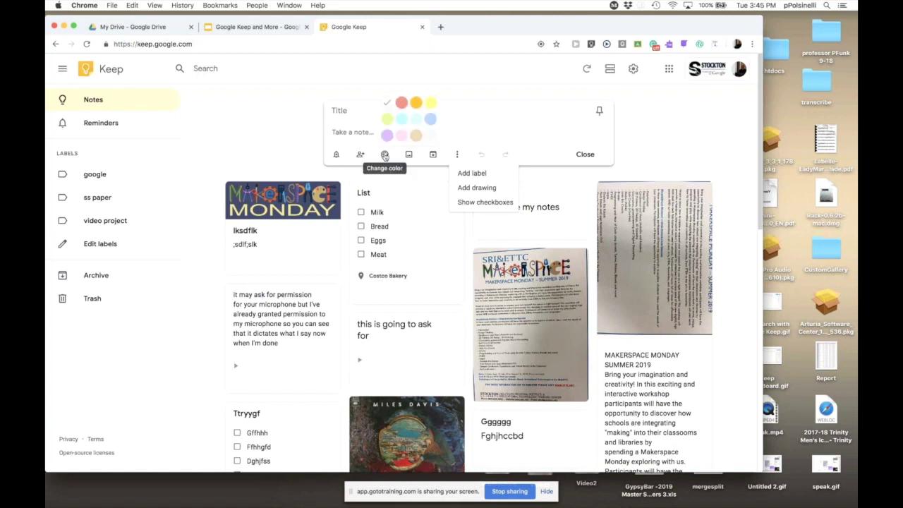
left_click(568, 130)
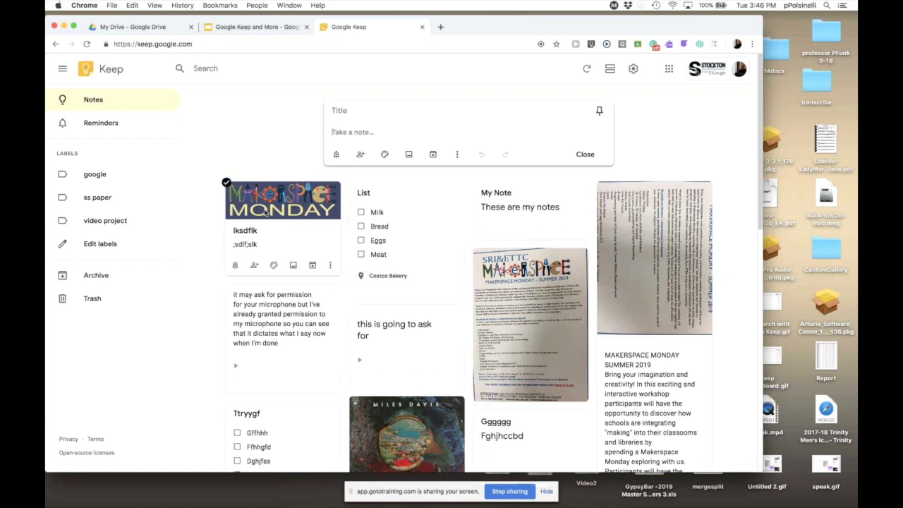
Step: Change the color of the "List" checklist note to purple and close it
left_click(434, 217)
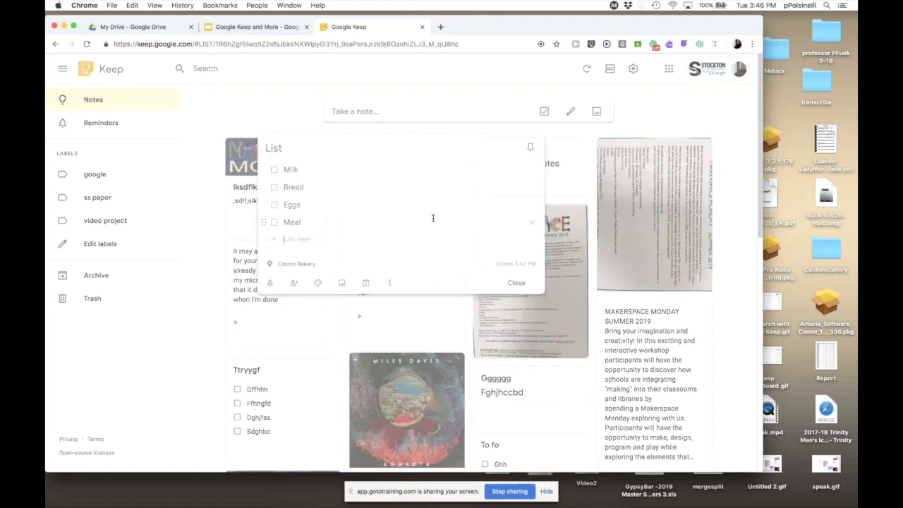
mouse_move(317, 283)
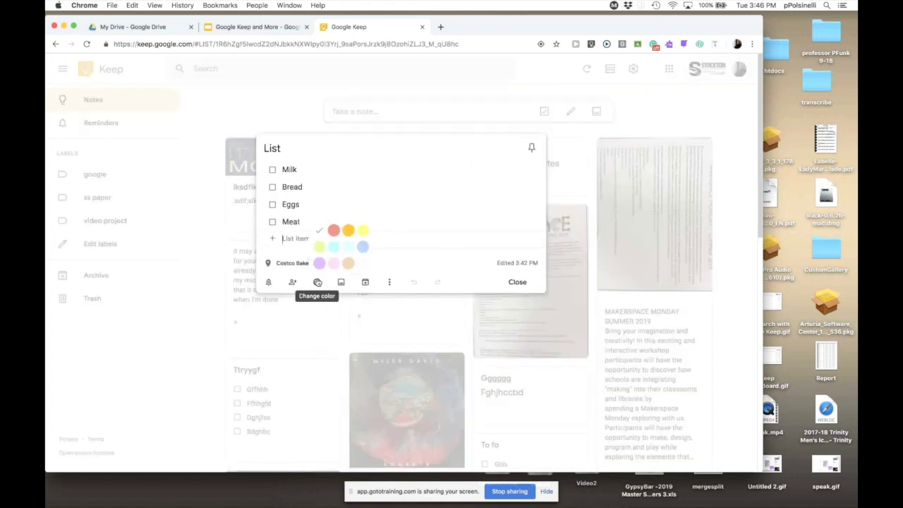
left_click(319, 262)
left_click(519, 282)
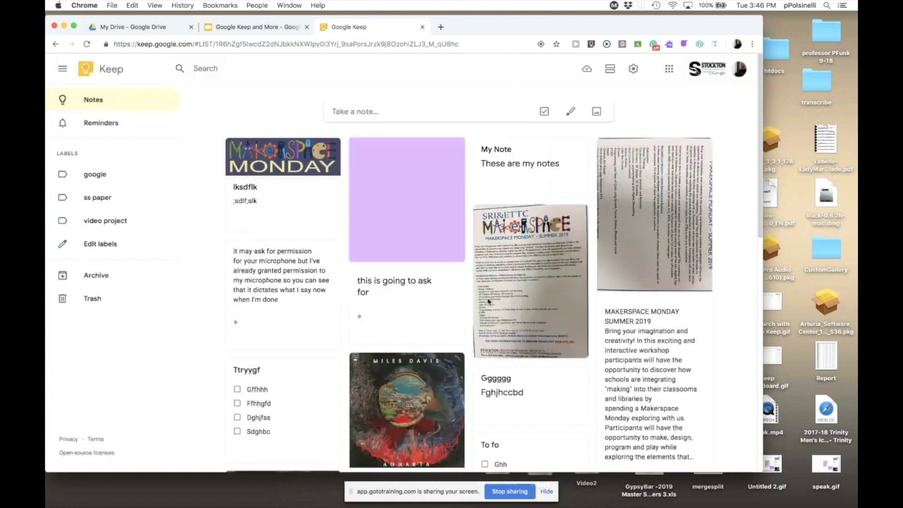
Step: Change the color of the Makerspace Monday image note to purple
left_click(294, 221)
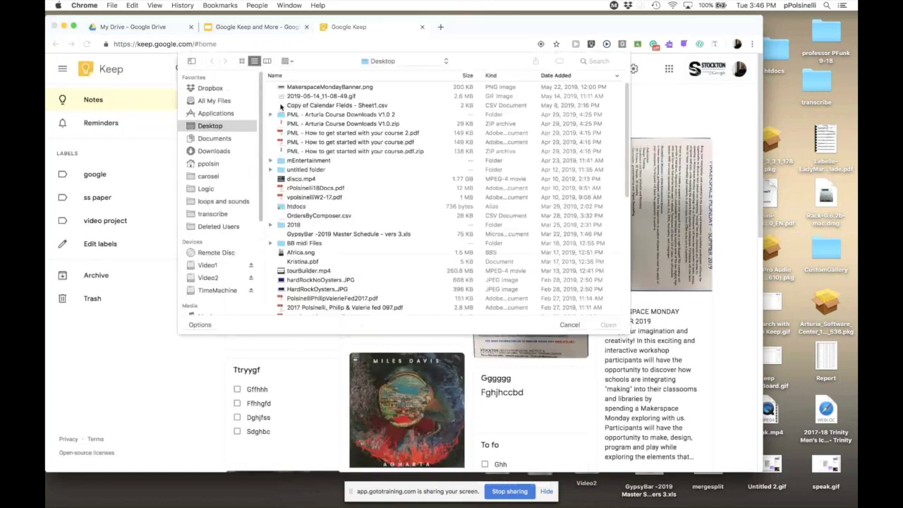
left_click(568, 324)
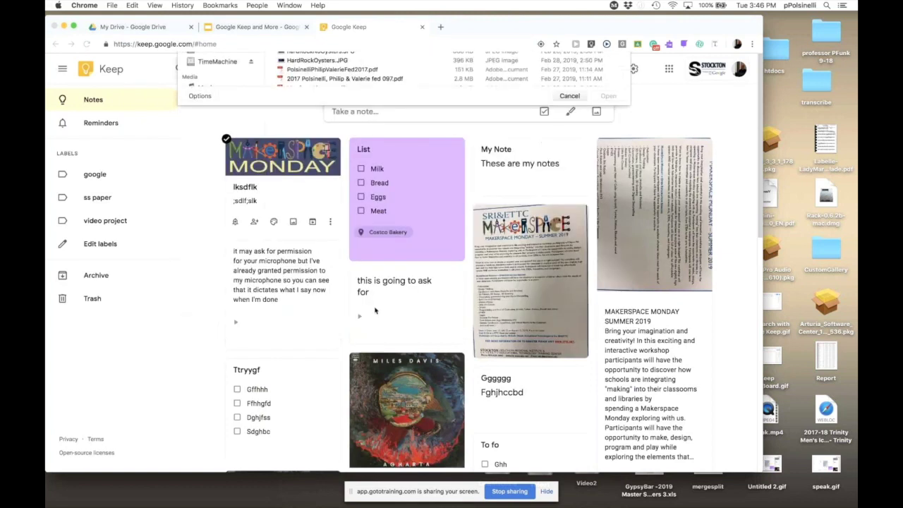
mouse_move(274, 223)
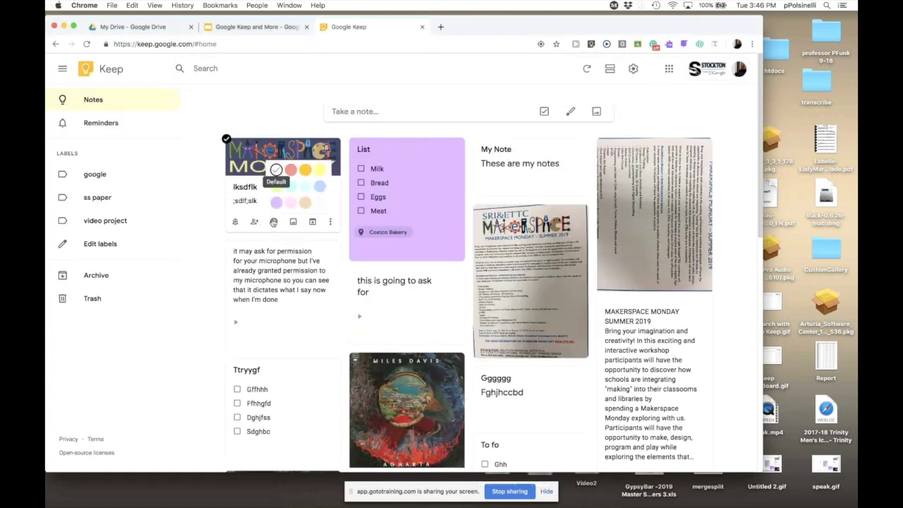
left_click(276, 202)
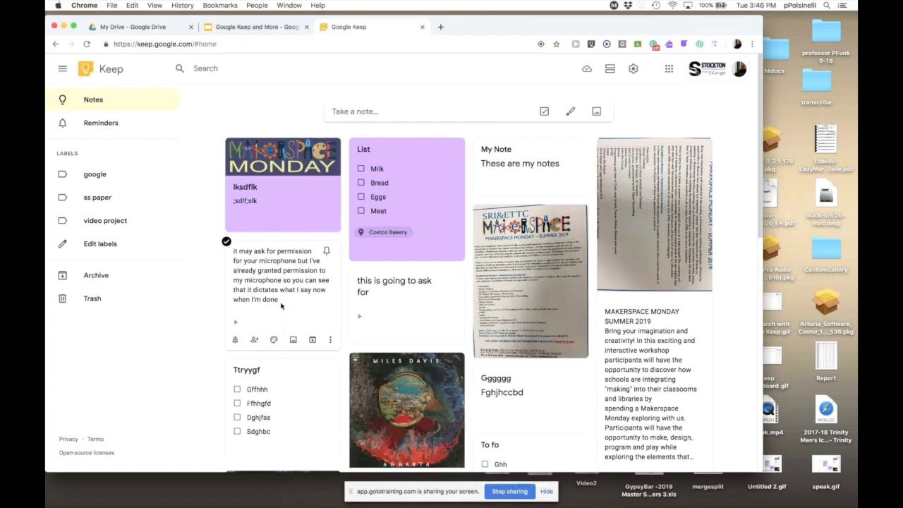
Step: Change the color of the dictated microphone permission note to purple and close it
left_click(280, 305)
mouse_move(316, 278)
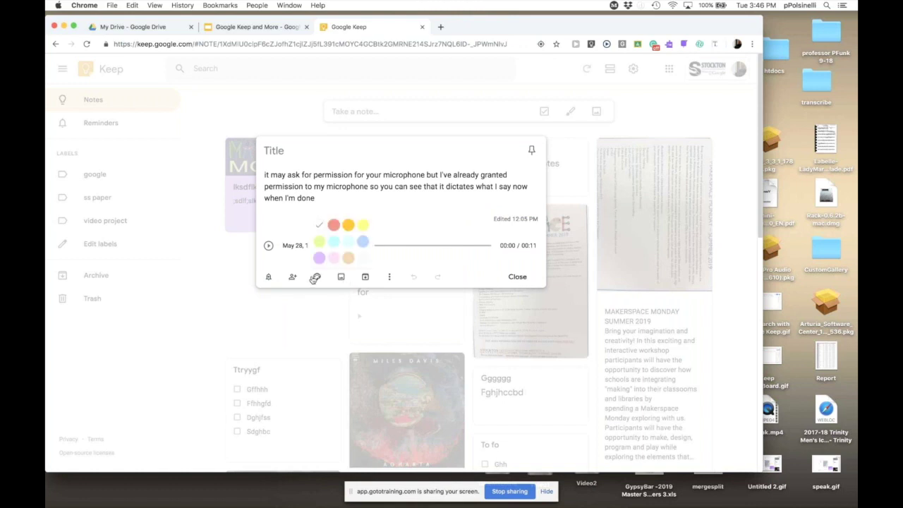
left_click(319, 257)
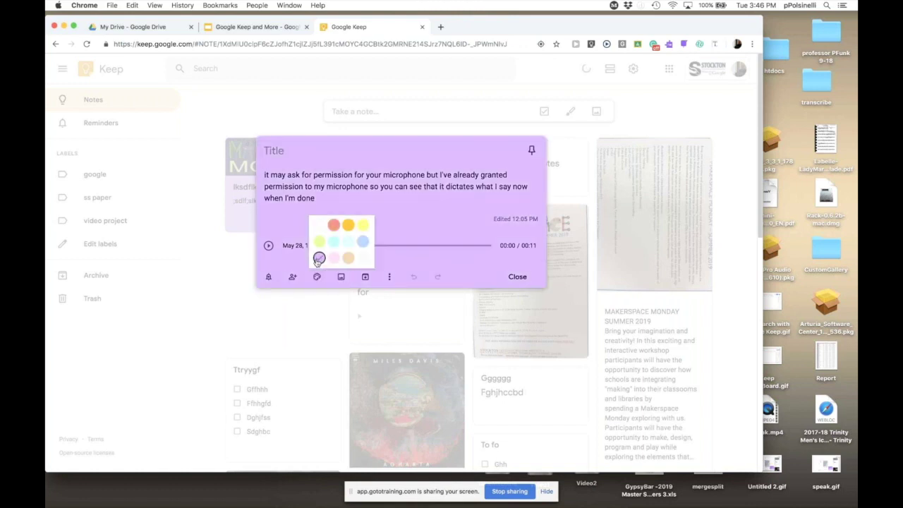
left_click(519, 277)
Step: Change the color of the "this is going to ask for" voice note to purple
mouse_move(397, 334)
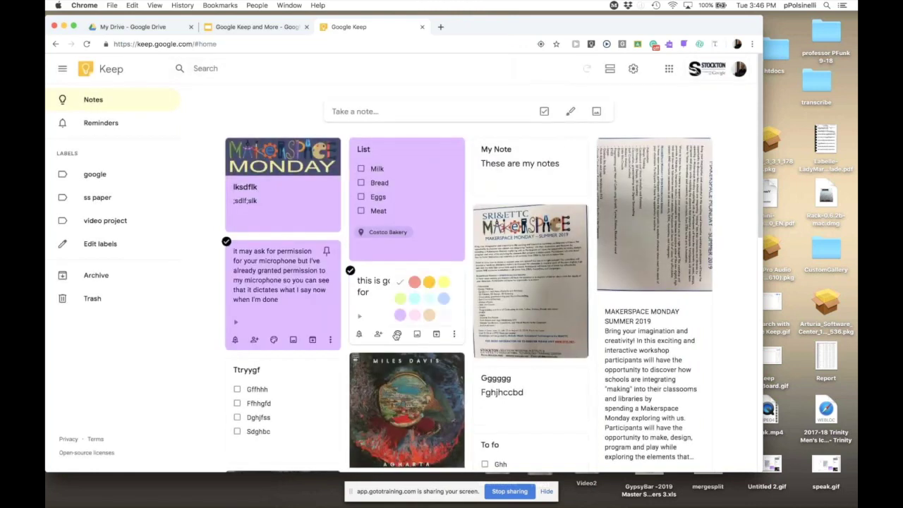
left_click(400, 315)
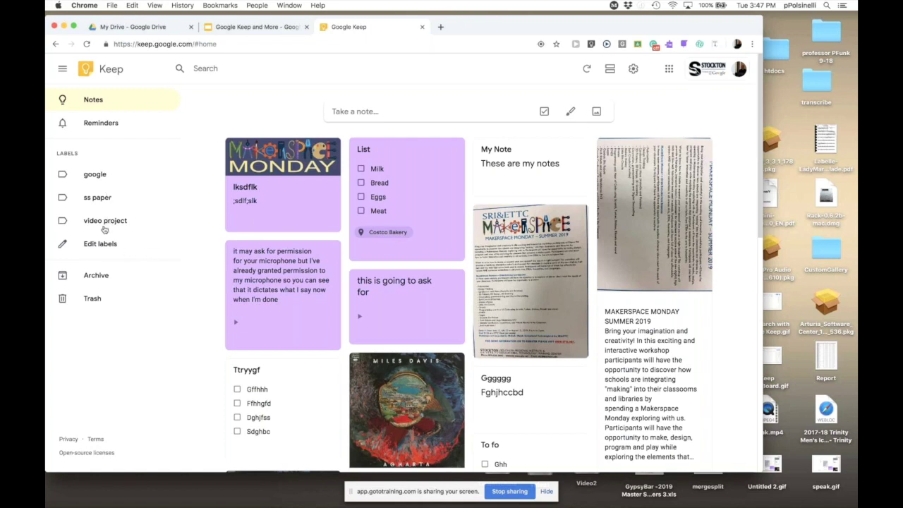
Step: View the notes labeled "ss paper", examine the extra options of the "Closing paragraph idea" note, and return to all notes
left_click(97, 197)
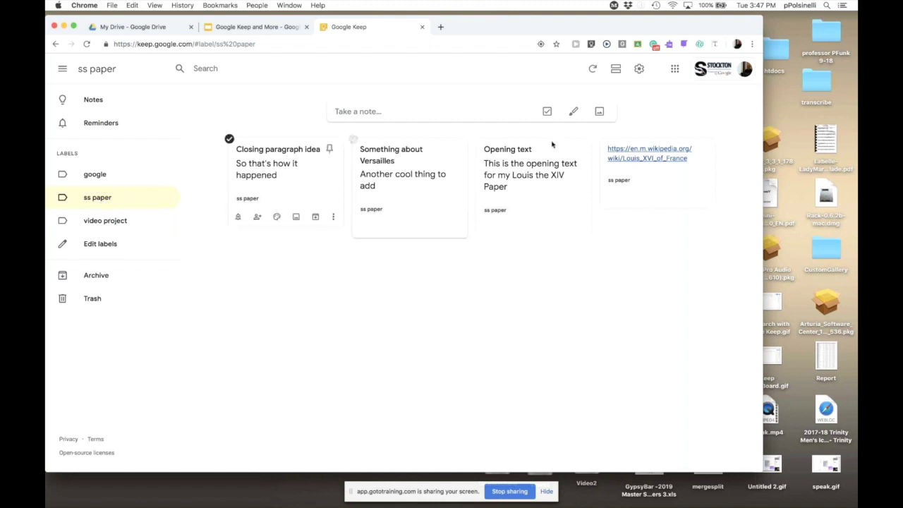
left_click(302, 178)
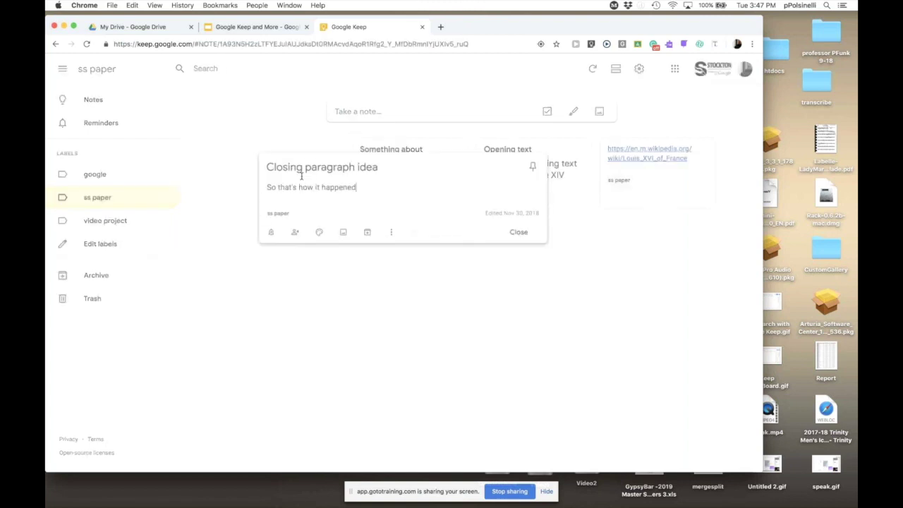
left_click(393, 233)
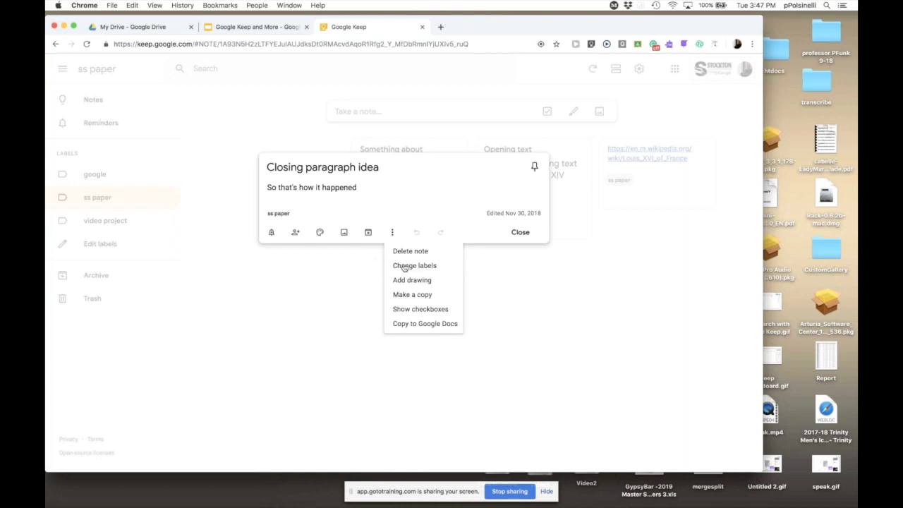
left_click(612, 292)
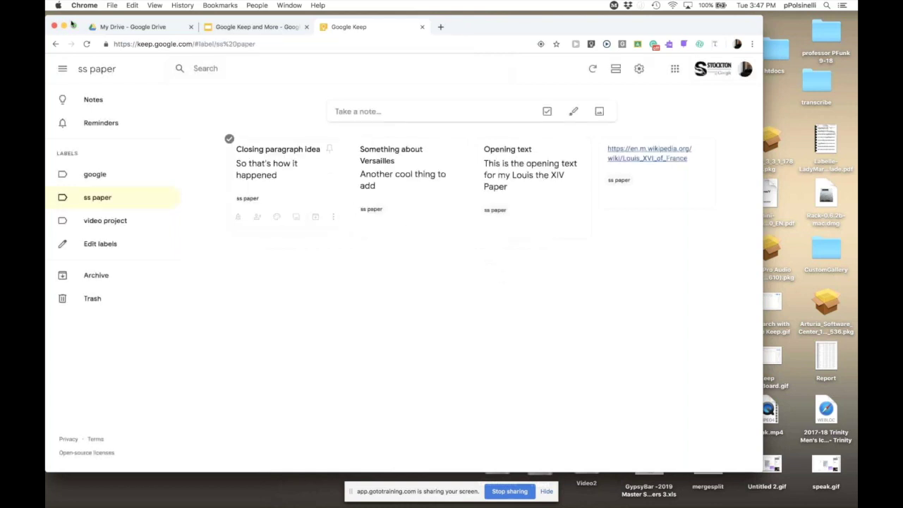
left_click(57, 44)
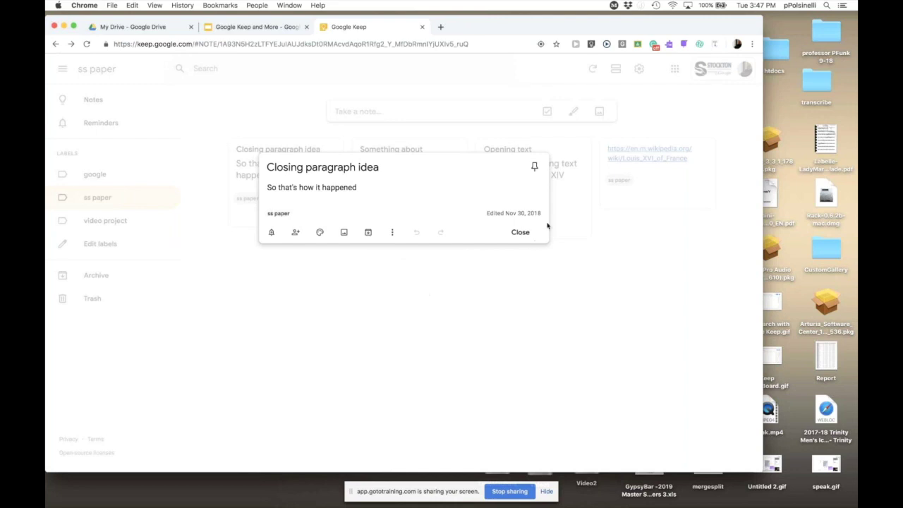
left_click(524, 233)
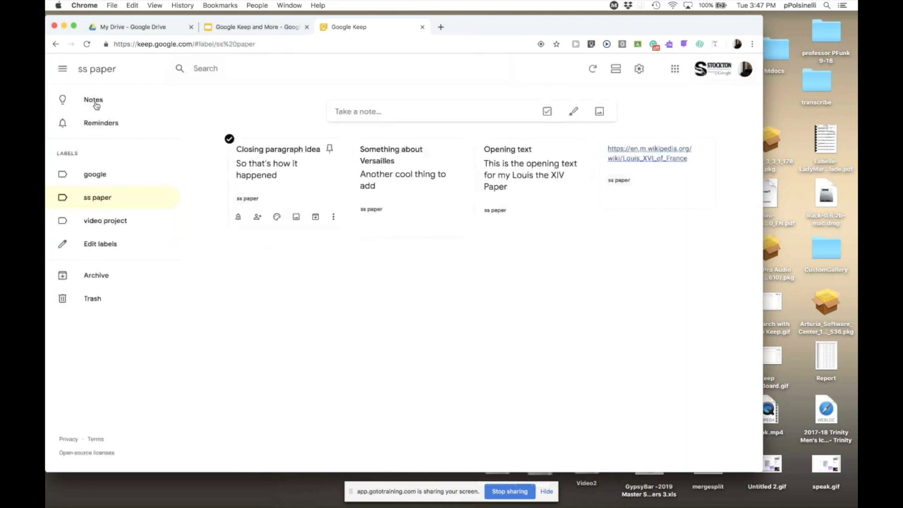
left_click(94, 101)
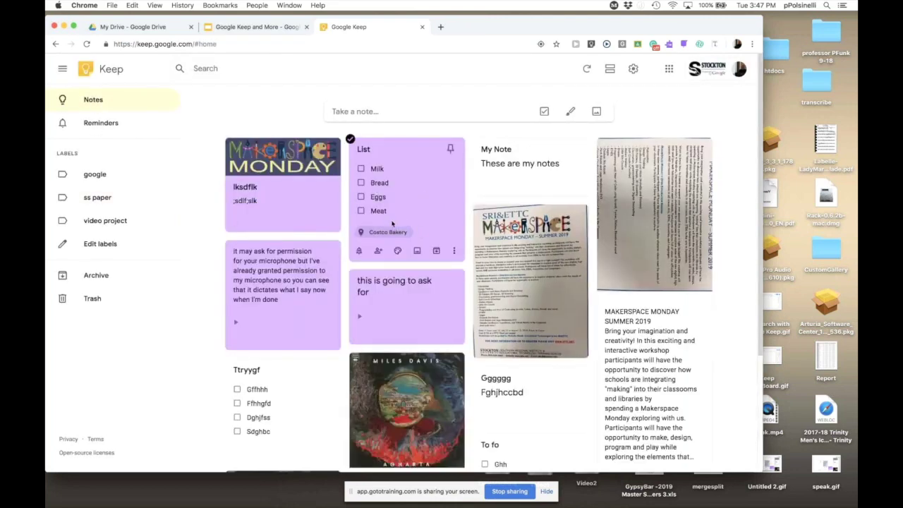
Step: Create a new label named "Webinar" on the dictated microphone permission note and close the note
left_click(268, 283)
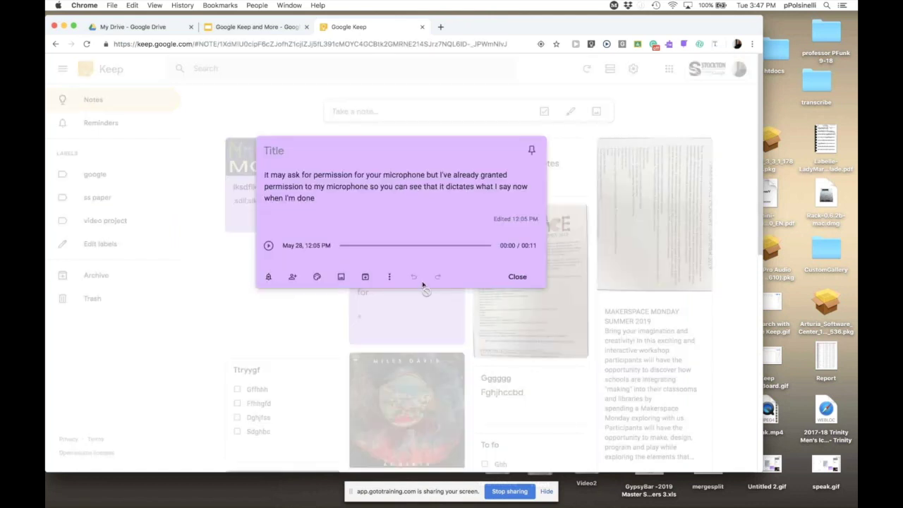
left_click(389, 276)
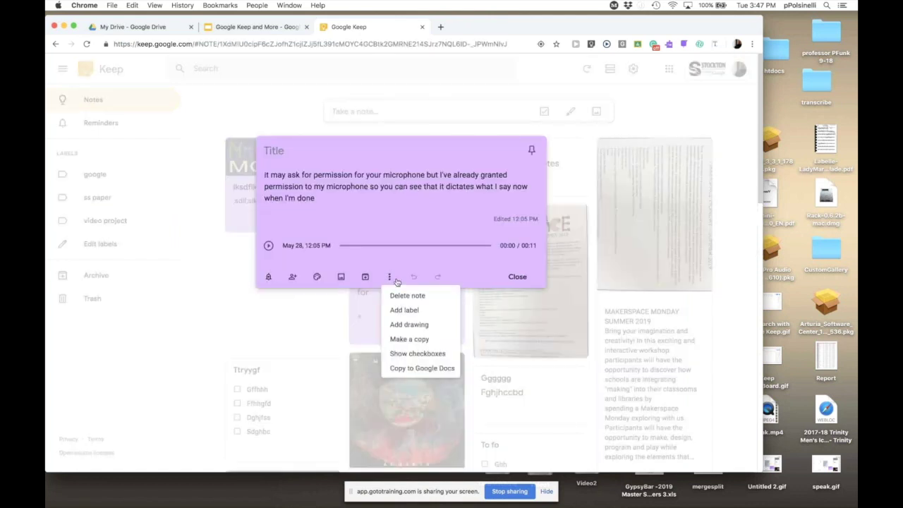
left_click(409, 309)
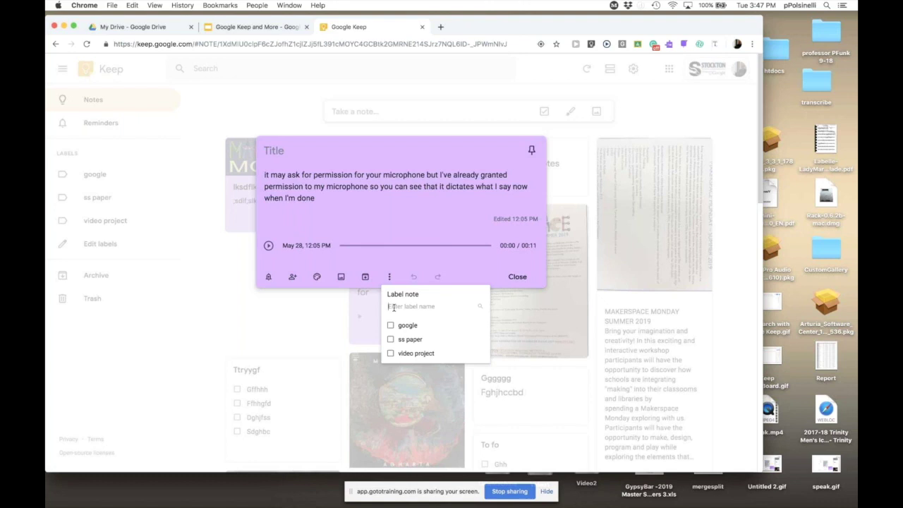
type("Webinar")
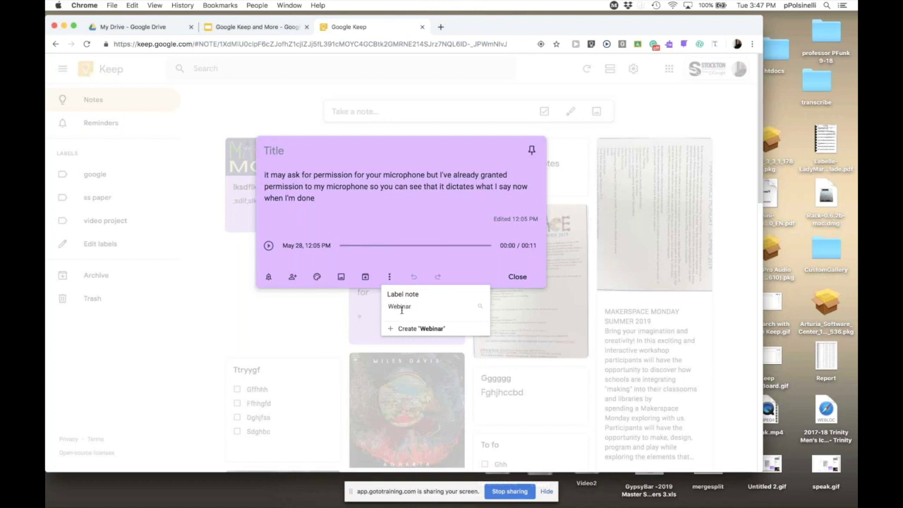
left_click(405, 328)
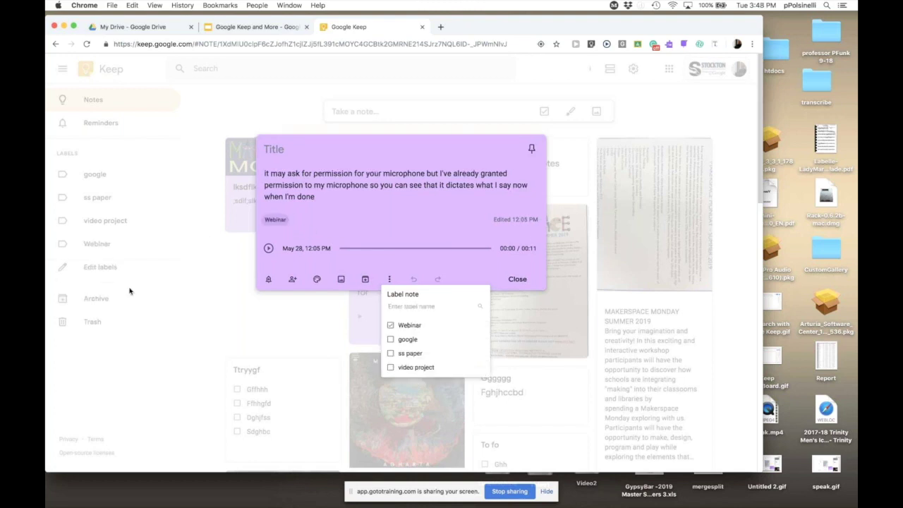
left_click(210, 291)
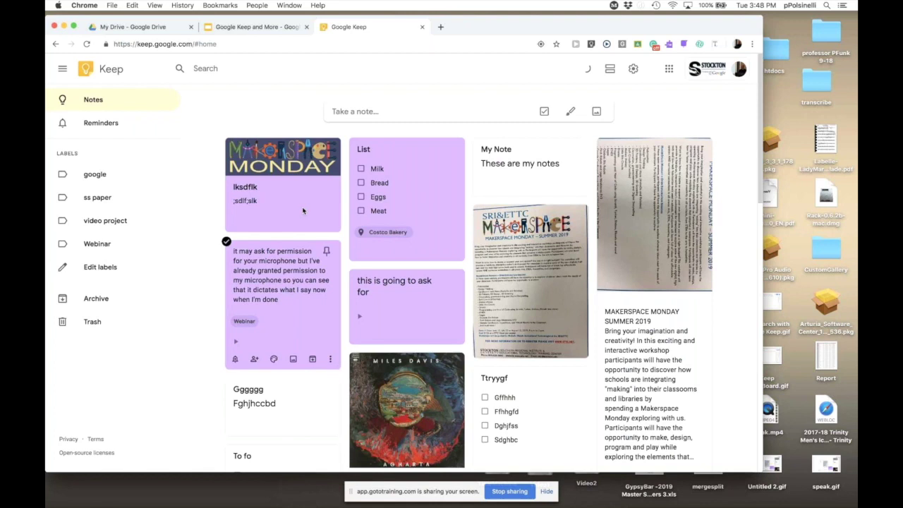
Step: Assign the existing "Webinar" label to the "List" checklist note and close it
left_click(425, 205)
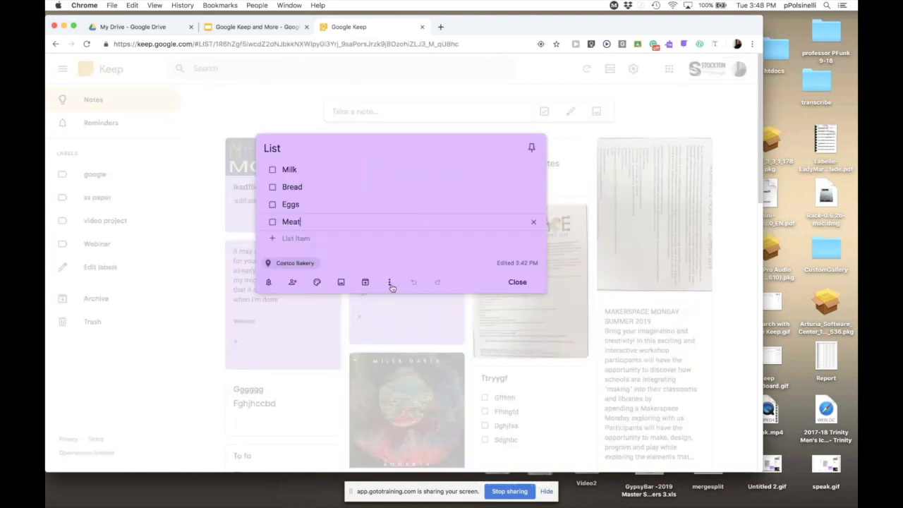
left_click(390, 283)
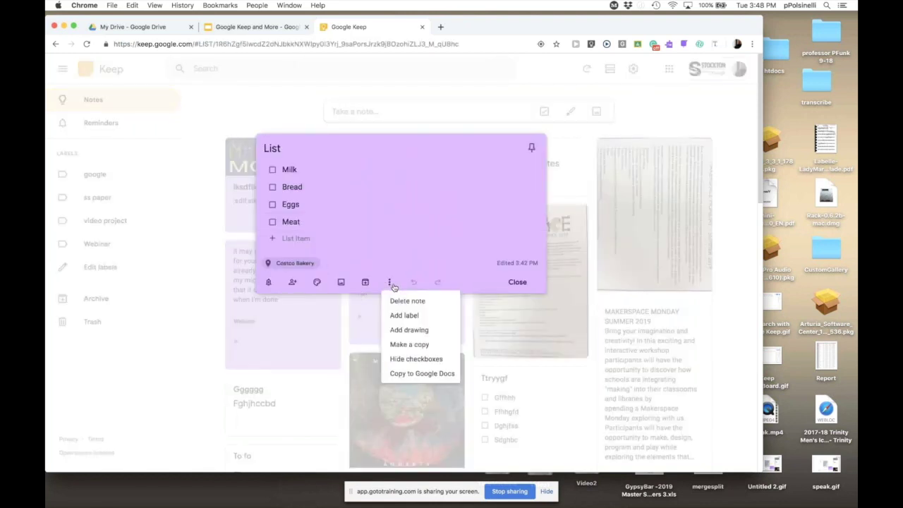
left_click(404, 314)
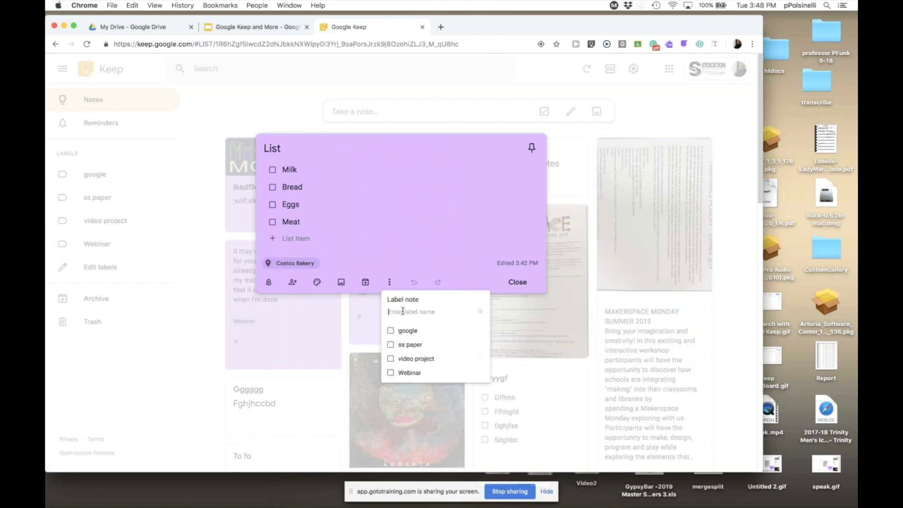
left_click(391, 372)
left_click(517, 282)
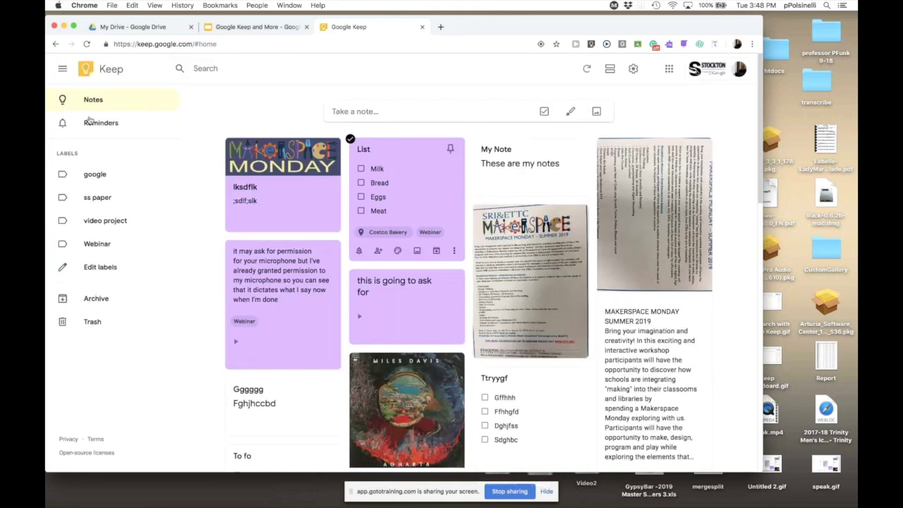
Step: Review the notes filed under the Webinar, video project and ss paper labels, ending on Webinar
left_click(95, 245)
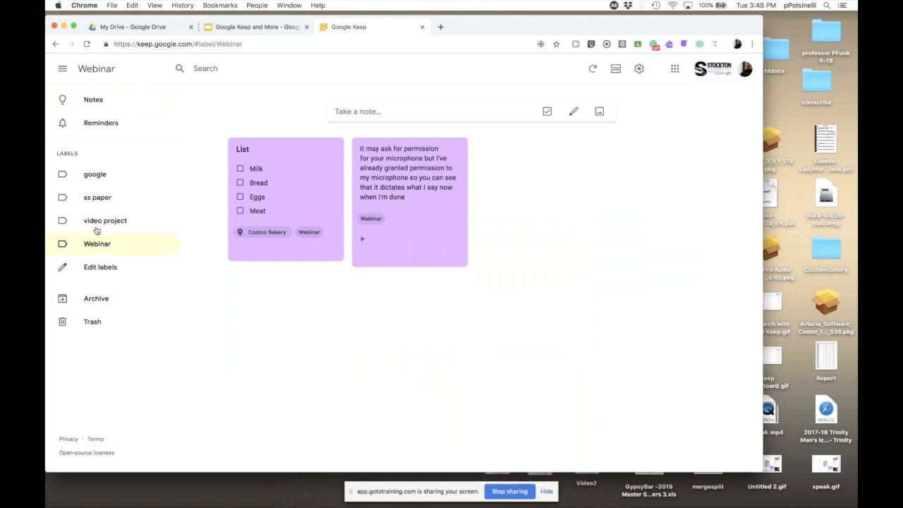
left_click(97, 222)
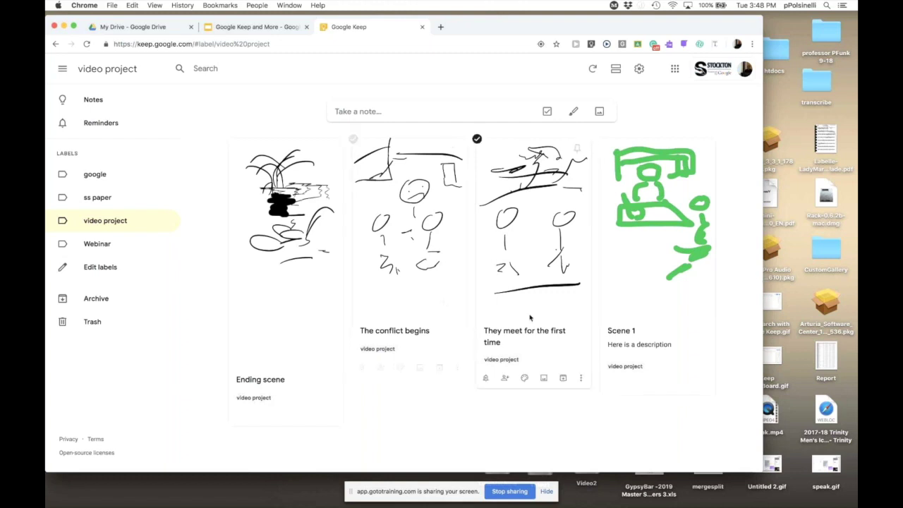
left_click(99, 184)
left_click(96, 200)
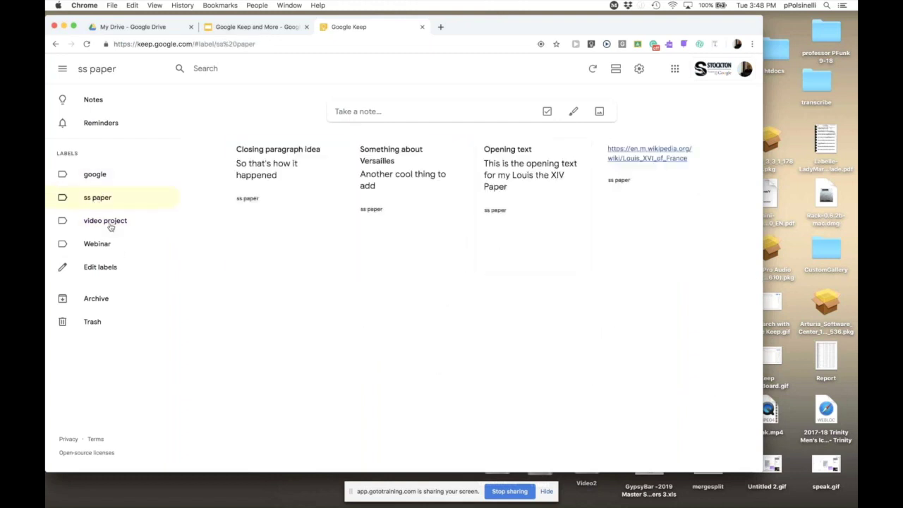
left_click(103, 221)
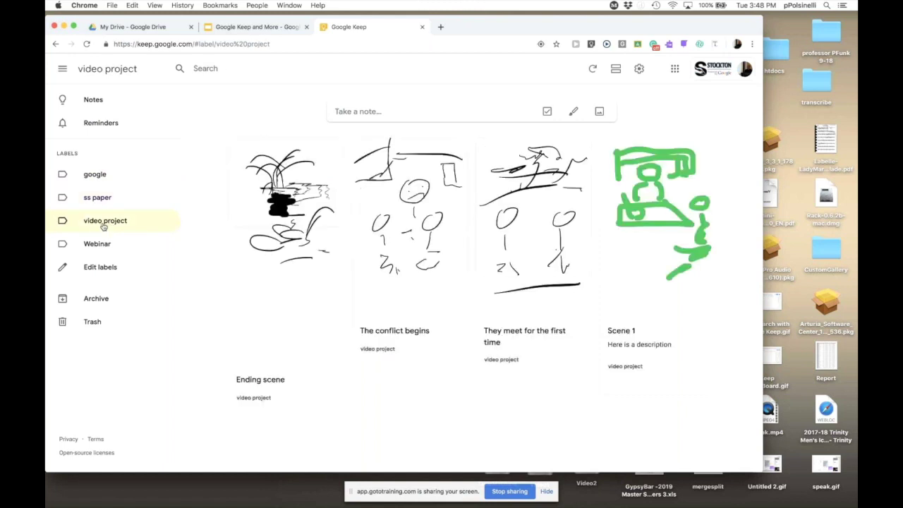
left_click(92, 244)
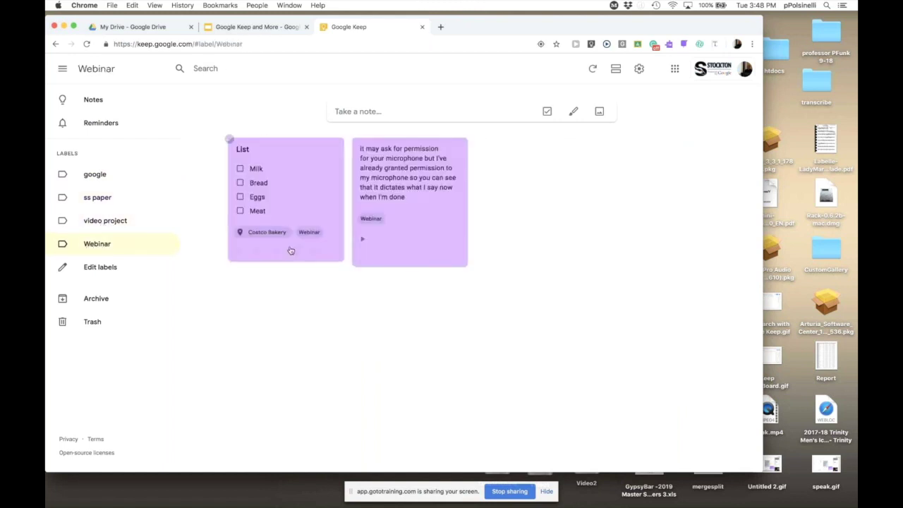
Step: Examine the label editing options without changing any label, and return to all notes
left_click(93, 268)
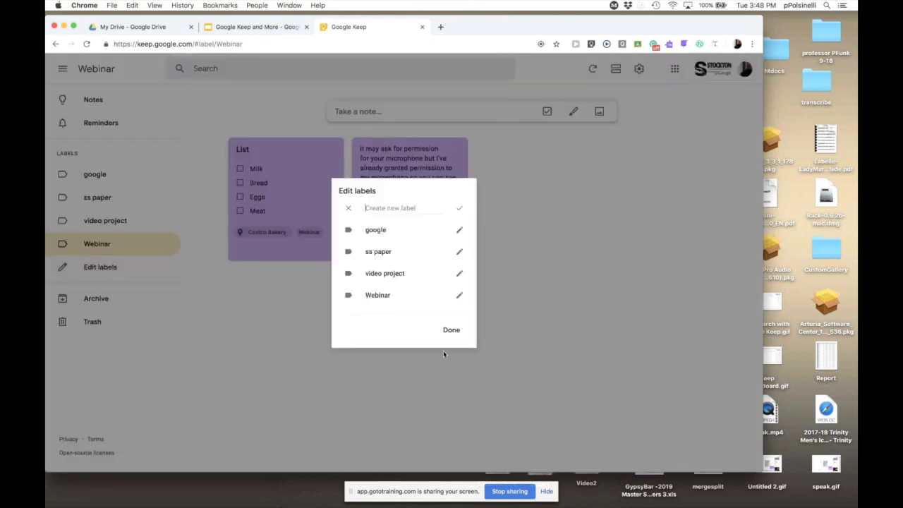
left_click(453, 331)
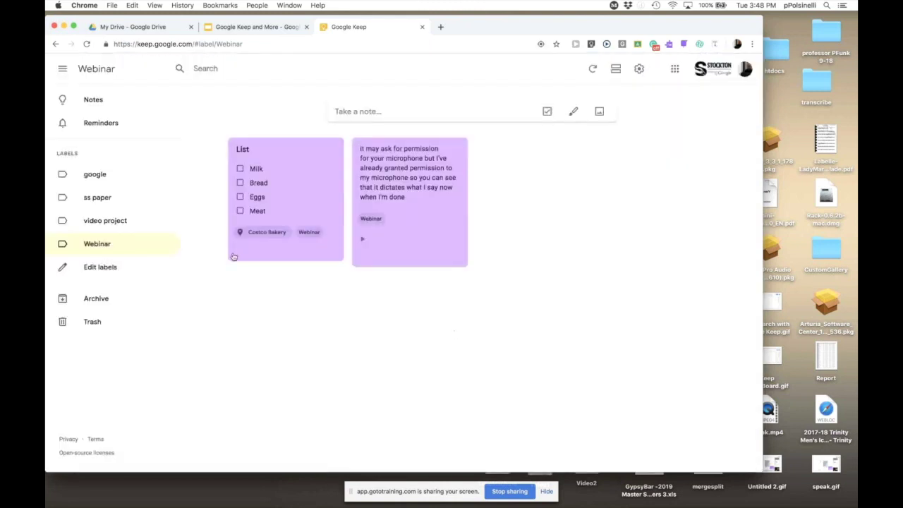
left_click(94, 99)
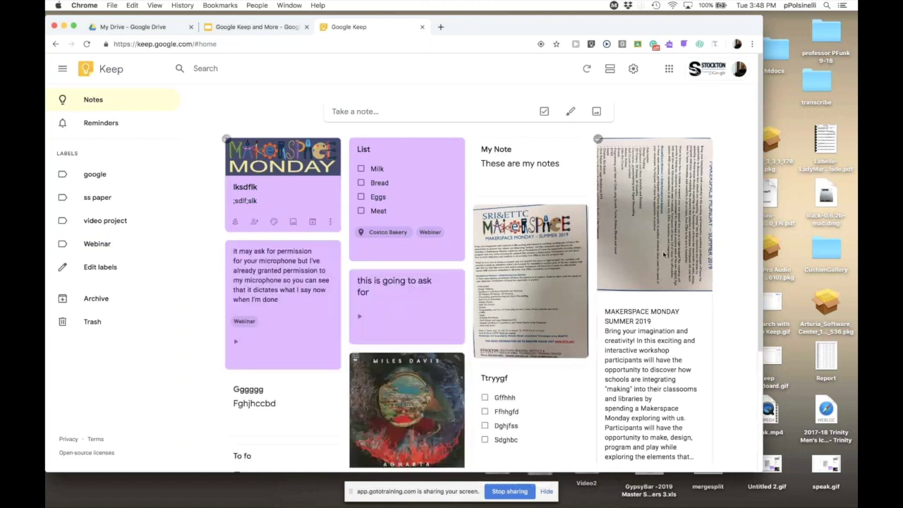
Step: Find the "Photo taken from textbook on iPhone" note, open it and delete all of its body text
scroll(632, 382, "down", 15)
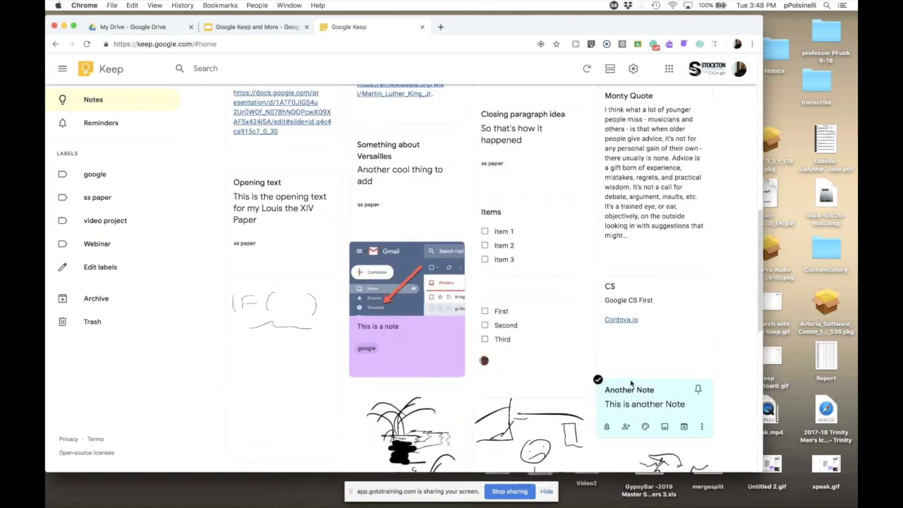
scroll(631, 382, "up", 15)
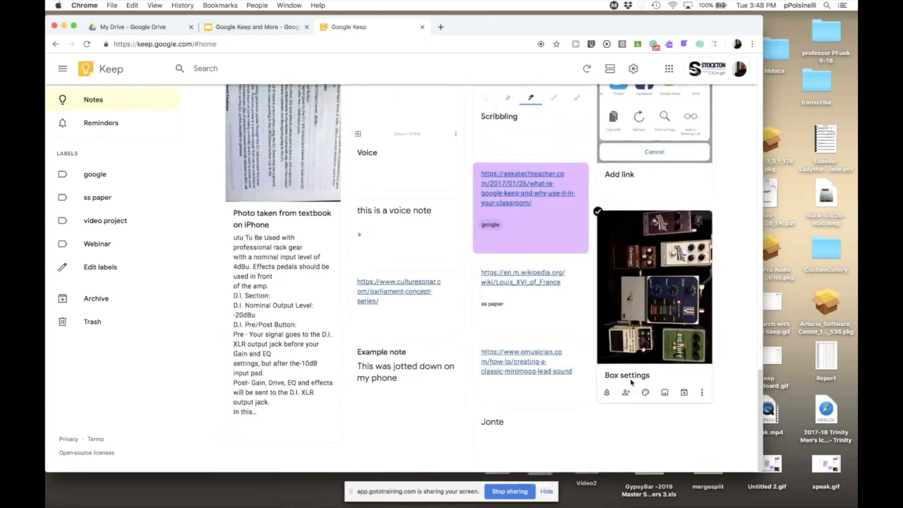
scroll(631, 382, "up", 5)
scroll(271, 288, "down", 4)
left_click(270, 288)
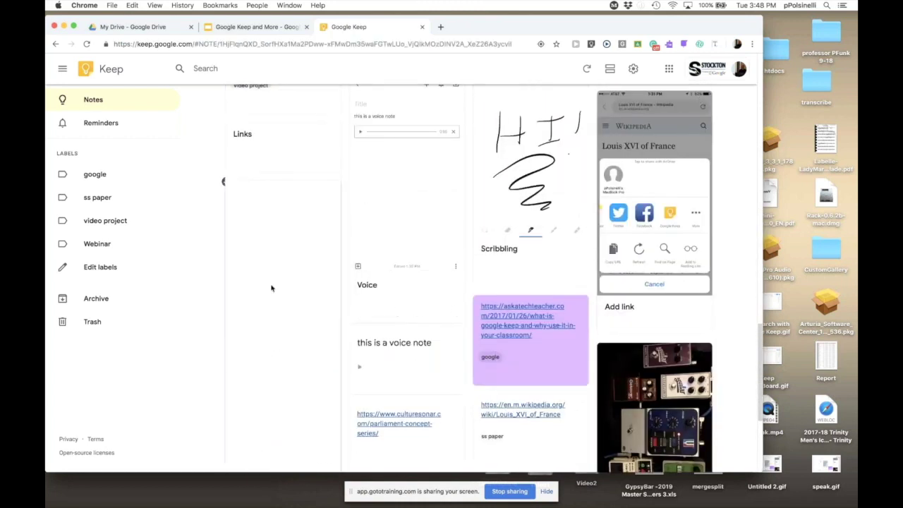
scroll(268, 282, "down", 5)
left_click_drag(264, 277, 444, 277)
scroll(458, 352, "down", 3)
left_click_drag(343, 407, 267, 162)
key("BackSpace")
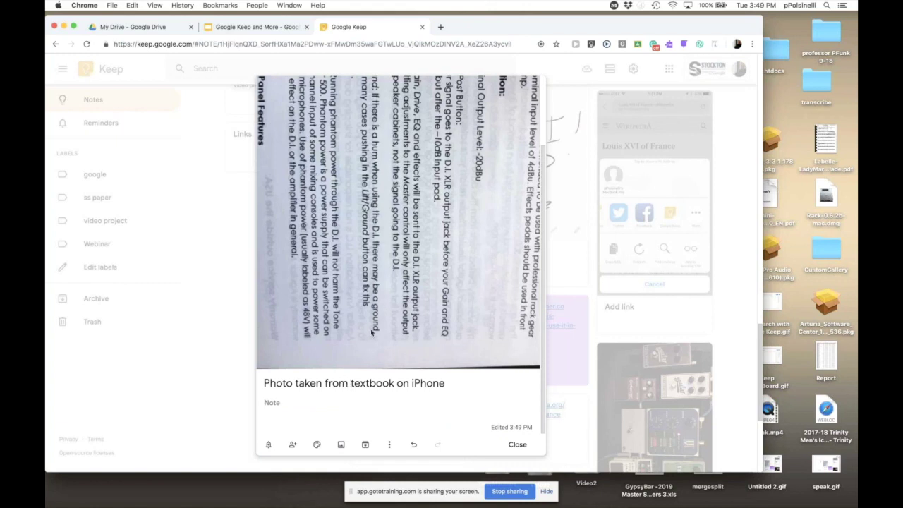
Step: Grab the image text from the textbook photo into the body of its note
scroll(398, 228, "up", 2)
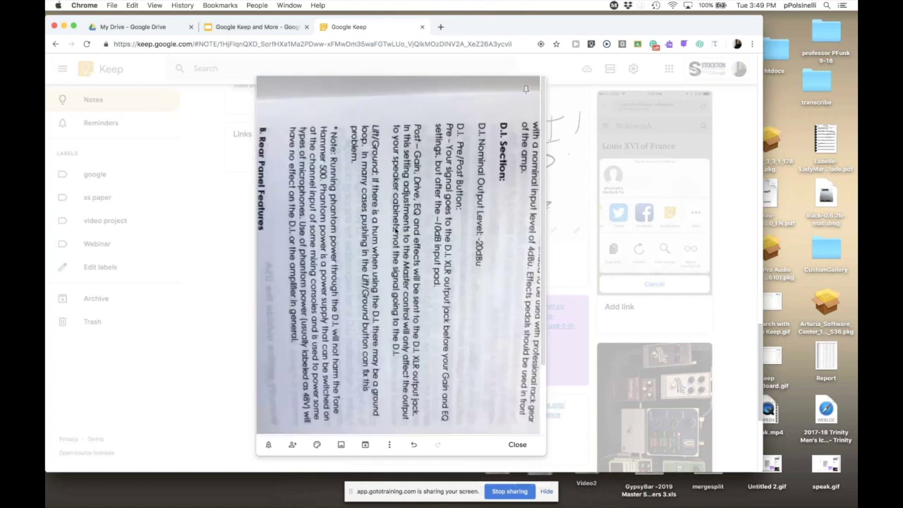
scroll(397, 230, "down", 3)
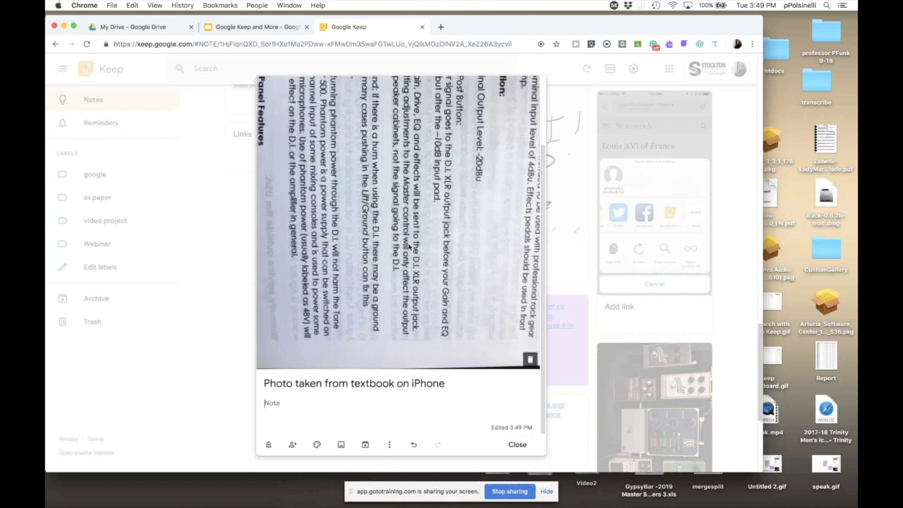
left_click(389, 445)
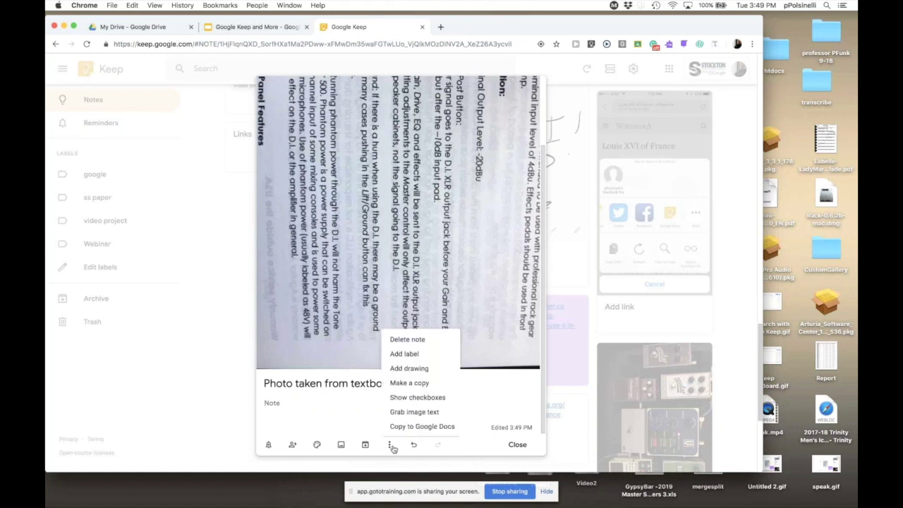
left_click(390, 445)
left_click(390, 445)
left_click(413, 412)
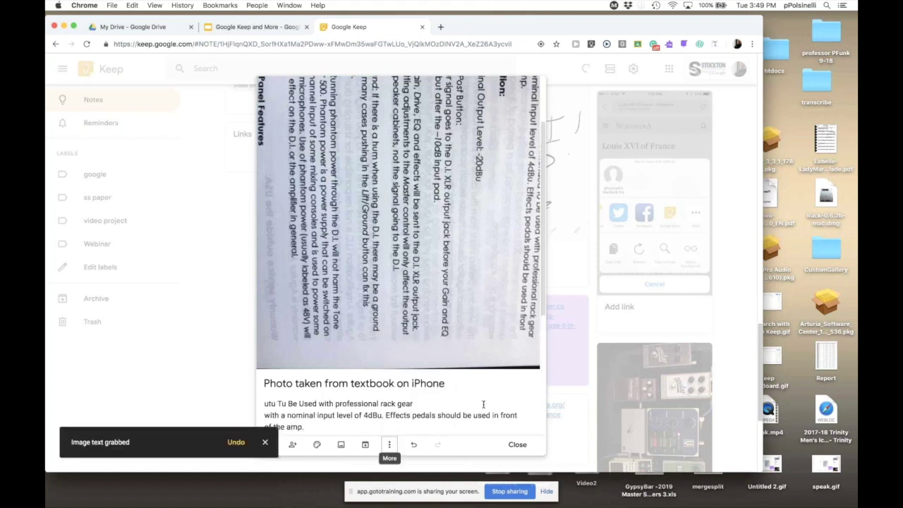
Step: Compare the grabbed text, from the D.I. Section to Rear Panel Features, with the textbook photo and close the note
scroll(544, 337, "down", 2)
scroll(543, 337, "down", 5)
scroll(325, 245, "up", 5)
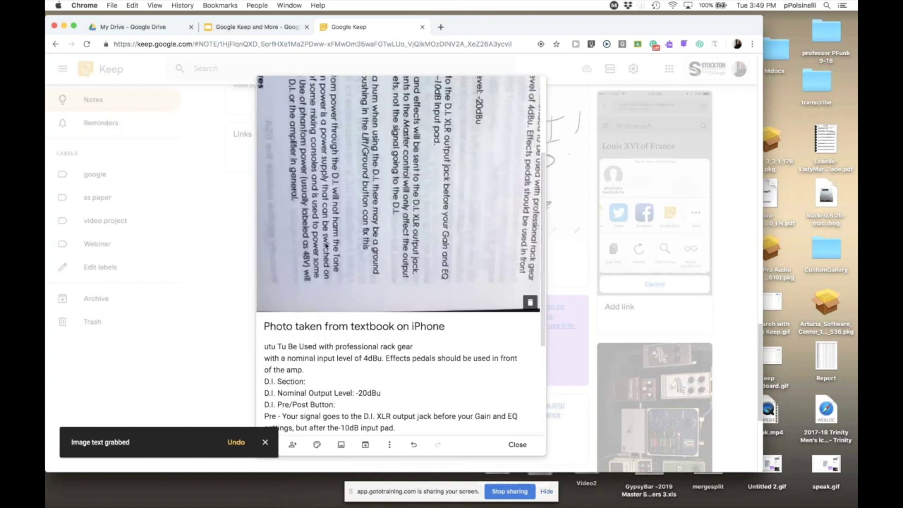
scroll(522, 274, "down", 5)
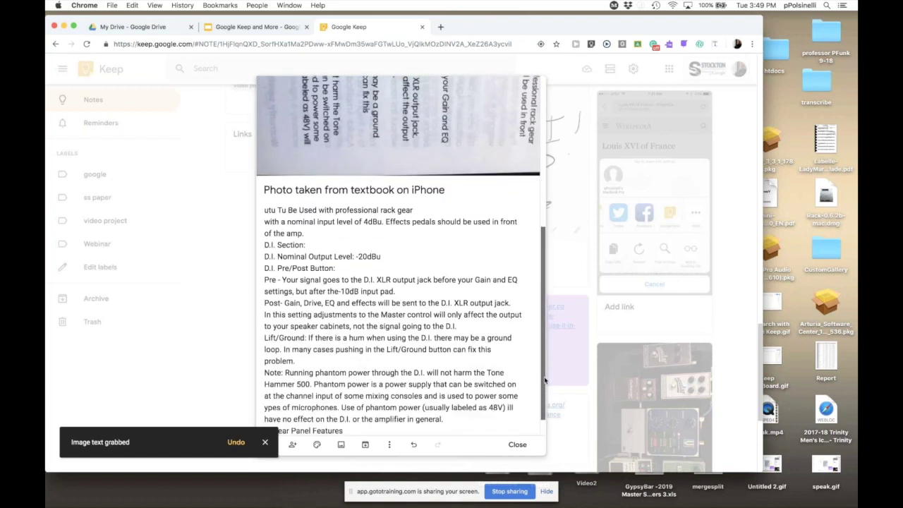
left_click_drag(284, 280, 384, 416)
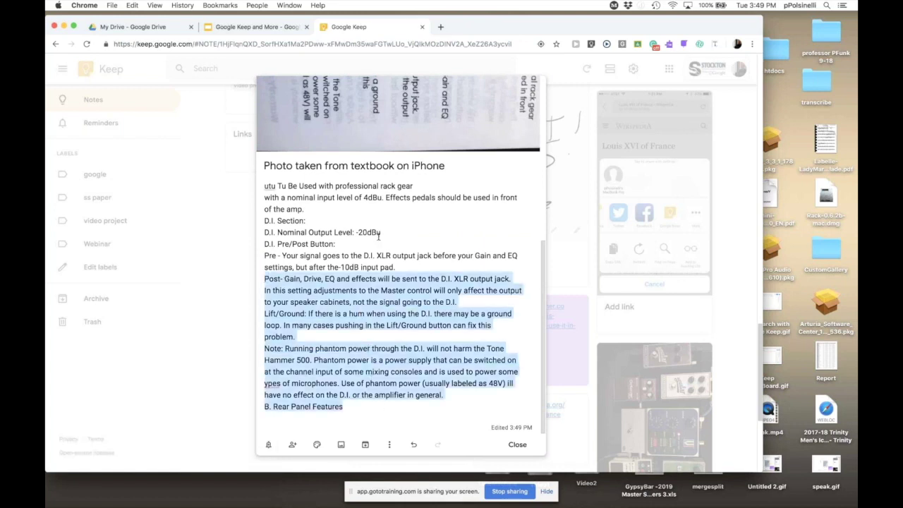
left_click(543, 287)
left_click_drag(543, 288, 536, 125)
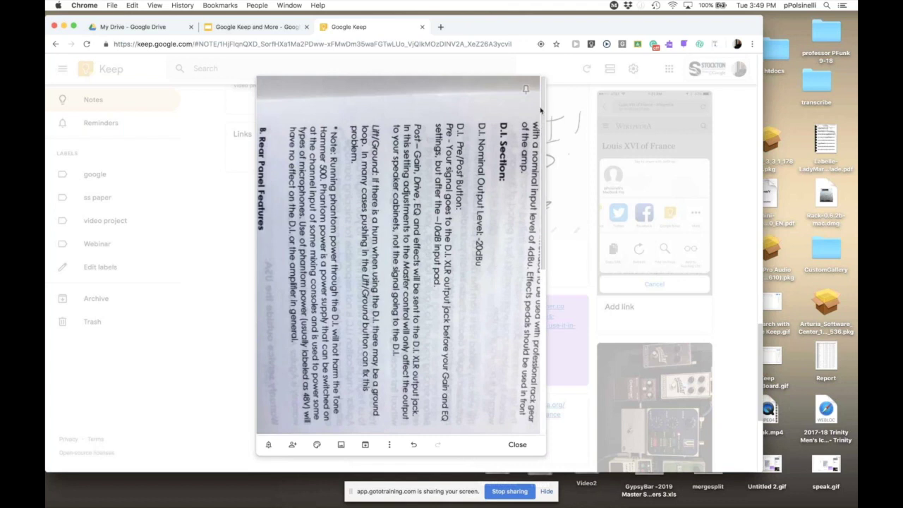
left_click(191, 425)
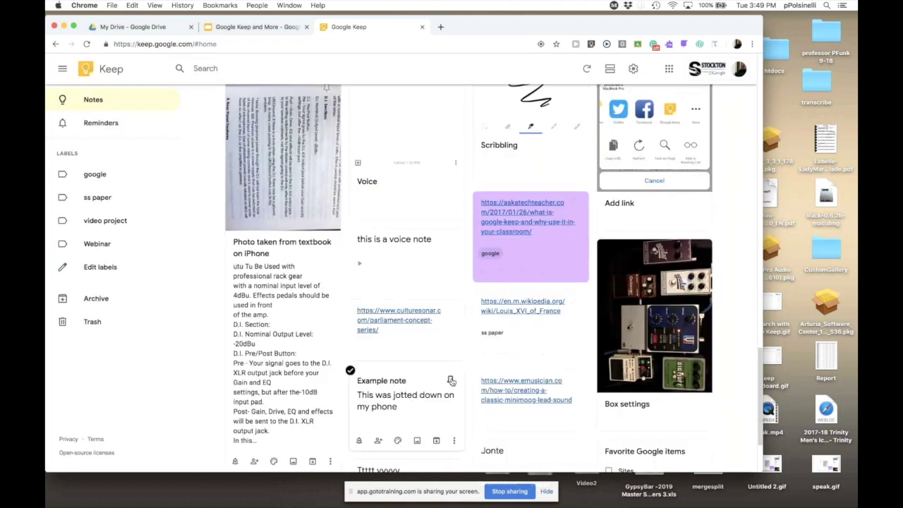
Step: Create a drawing note with several freehand pen strokes and the handwritten sum "2+2=" with an answer line, and close it
left_click_drag(758, 358, 749, 60)
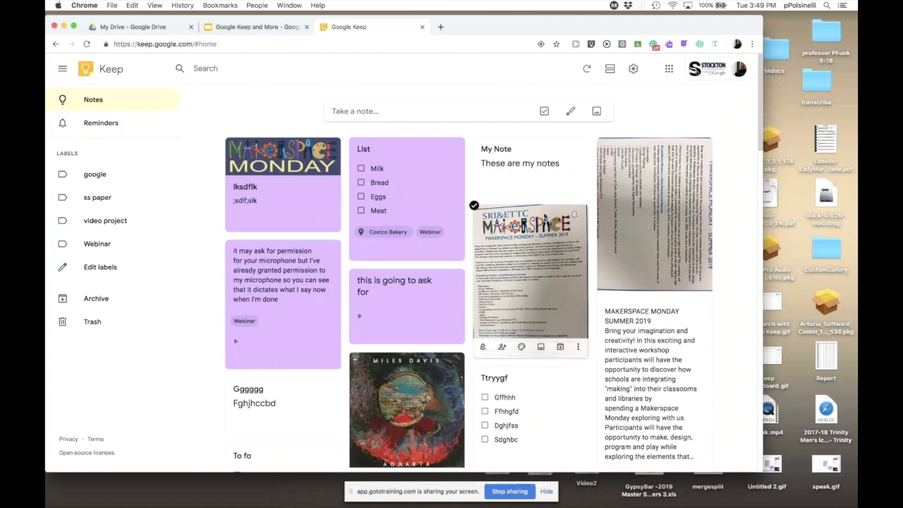
left_click(570, 112)
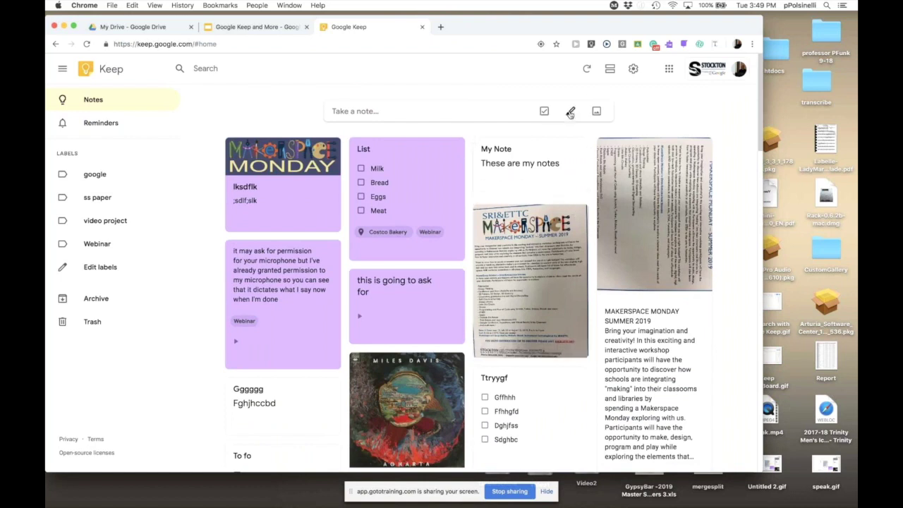
mouse_move(183, 179)
left_mouse_down()
mouse_move(226, 218)
mouse_move(219, 212)
left_mouse_up()
left_click_drag(208, 276, 337, 286)
left_click_drag(445, 200, 471, 379)
left_click_drag(293, 376, 427, 379)
mouse_move(337, 102)
left_mouse_down()
mouse_move(383, 118)
mouse_move(396, 153)
left_mouse_up()
mouse_move(405, 115)
left_mouse_down()
mouse_move(409, 137)
mouse_move(454, 115)
mouse_move(470, 150)
mouse_move(505, 129)
mouse_move(591, 157)
left_mouse_up()
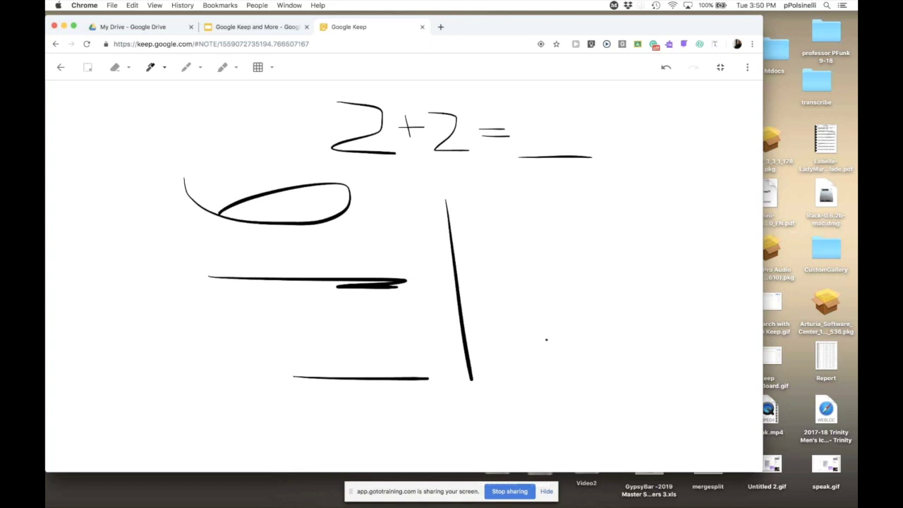
left_click(60, 67)
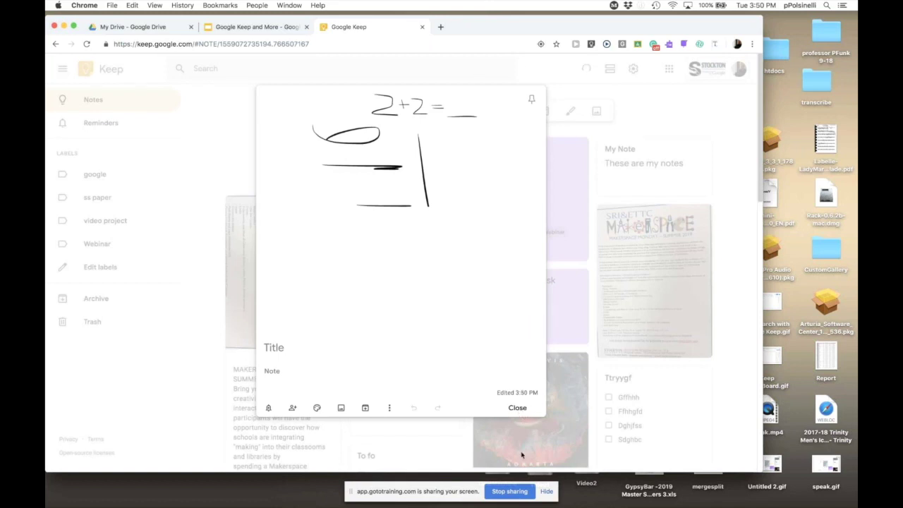
left_click(518, 408)
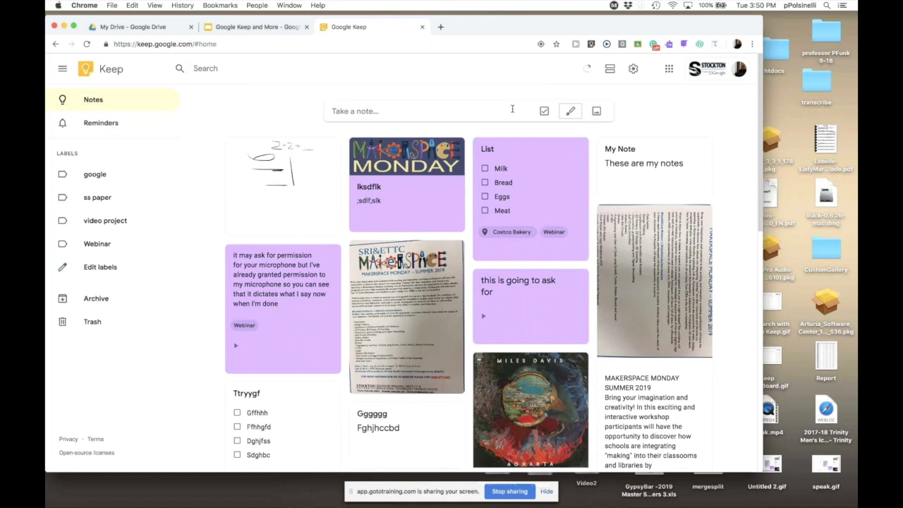
left_click(375, 111)
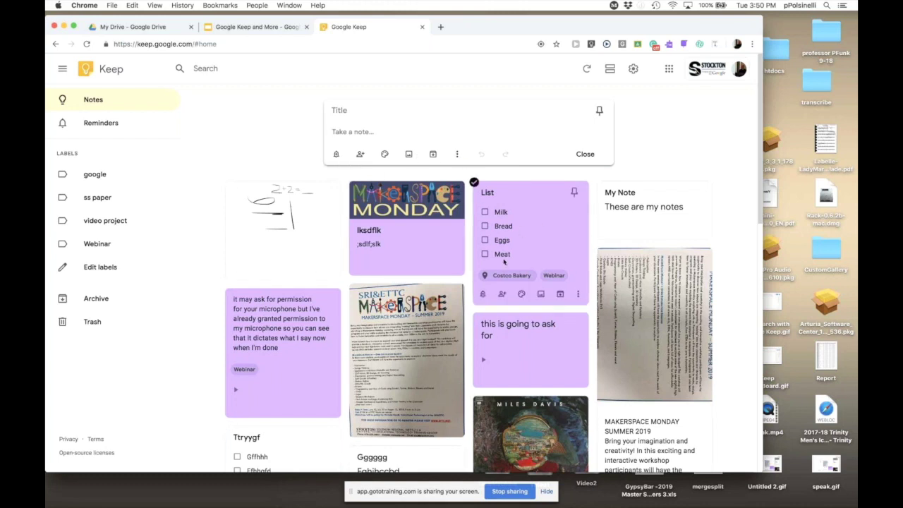
left_click(743, 146)
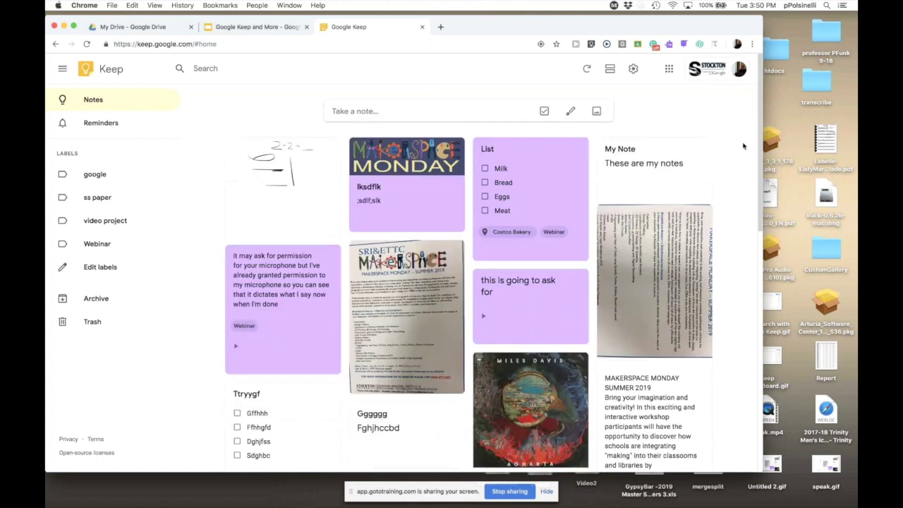
scroll(762, 227, "down", 5)
scroll(762, 227, "up", 5)
left_click(204, 44)
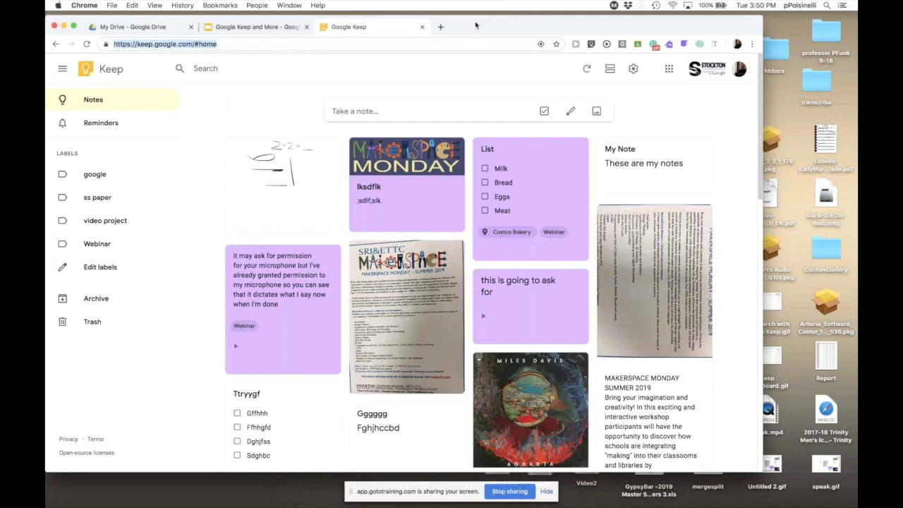
left_click_drag(475, 26, 513, 26)
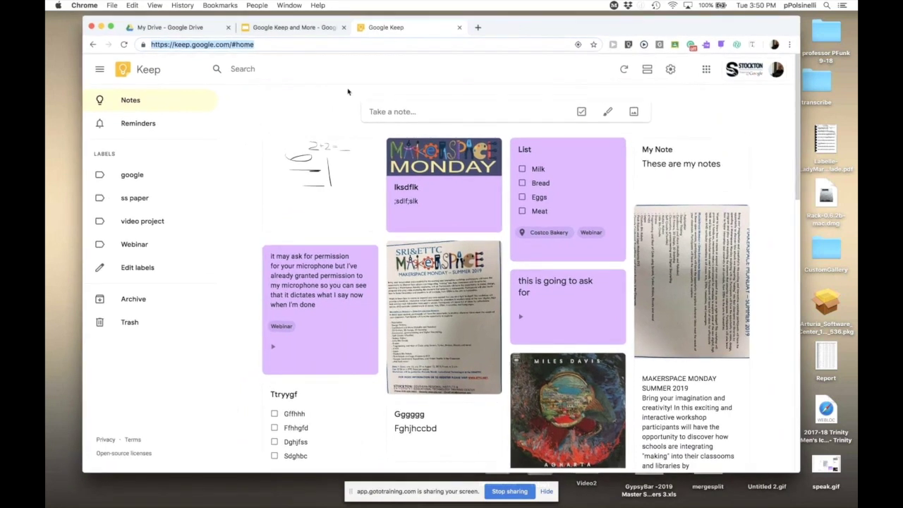
double_click(272, 43)
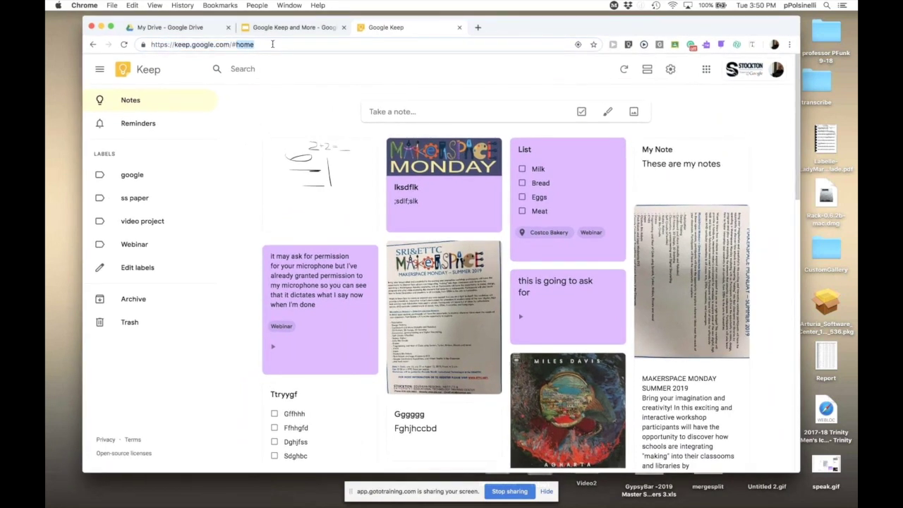
Step: Search the web for "mlk" in a new tab and open the Wikipedia article on Martin Luther King Jr
left_click(478, 28)
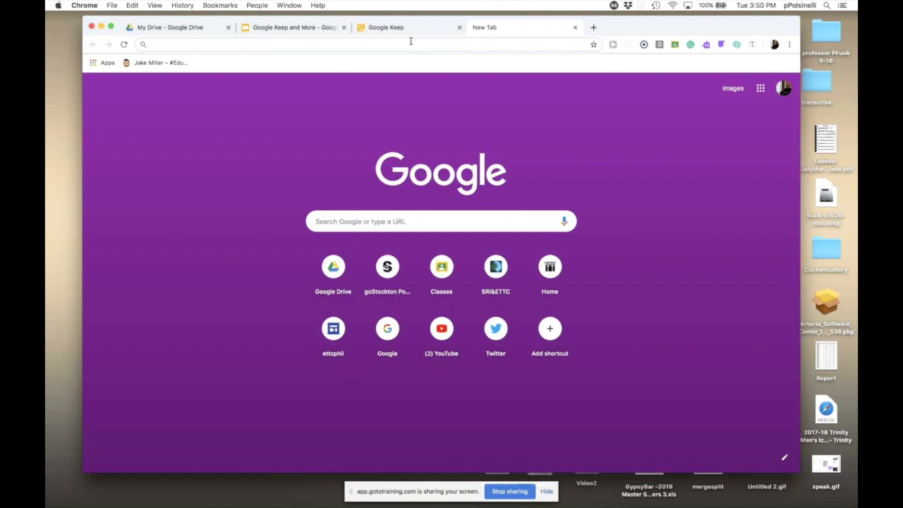
type("mlk")
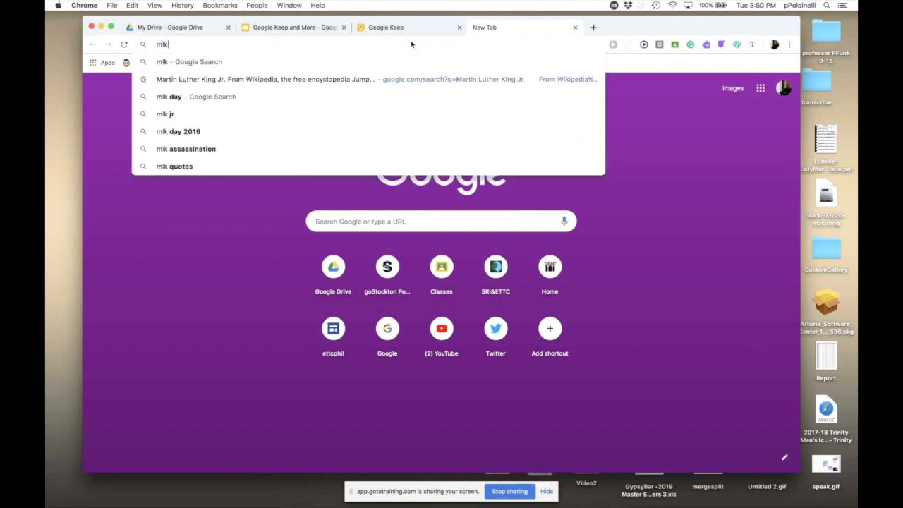
key("Return")
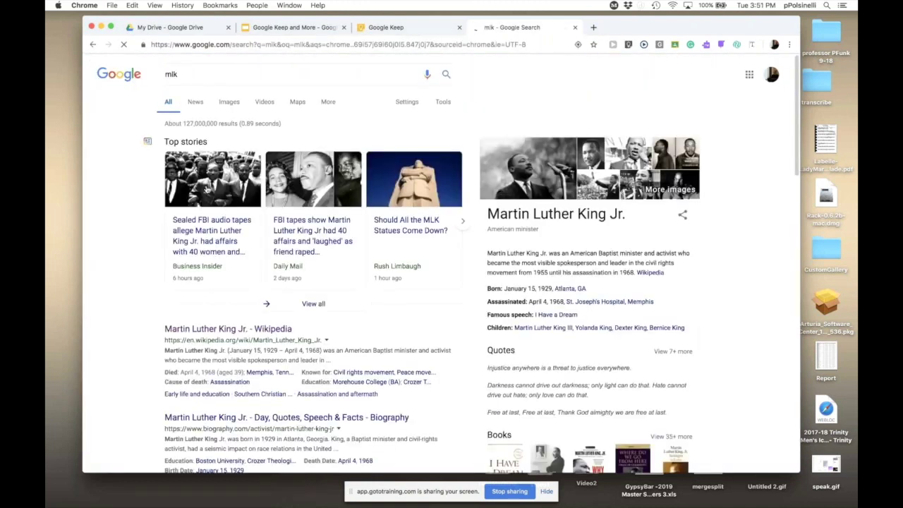
left_click(242, 330)
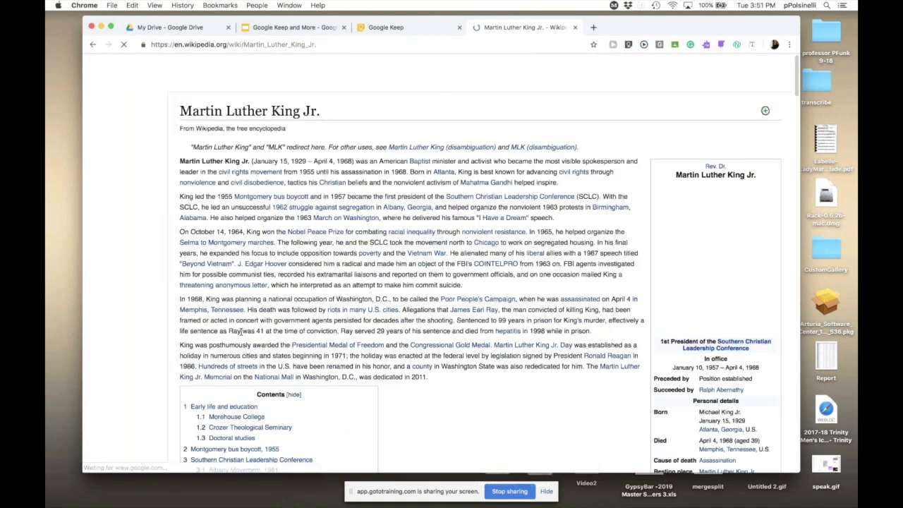
Step: Replace the Wikipedia address with docs.new to create a blank Google Docs document, and dismiss the extension toolbar above it
left_click(329, 44)
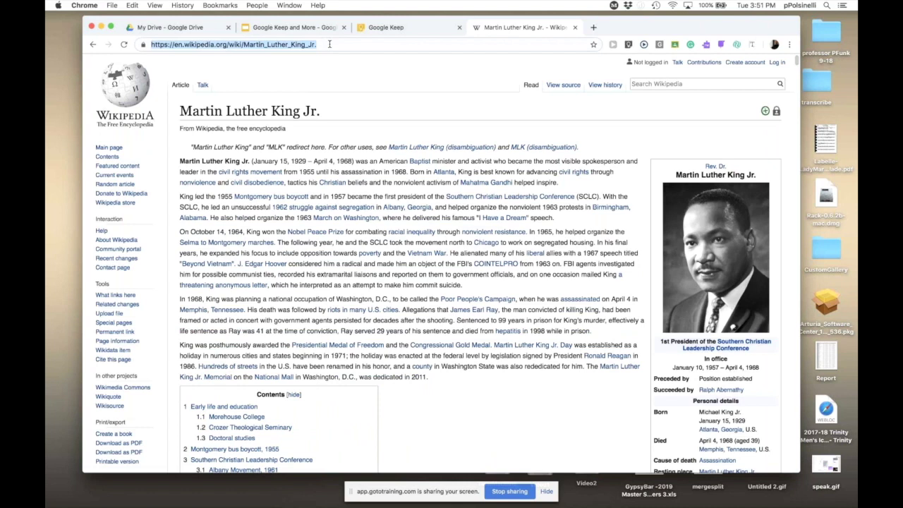
left_click_drag(331, 45, 169, 45)
left_click(399, 45)
left_click_drag(317, 44, 134, 44)
type("docs.new")
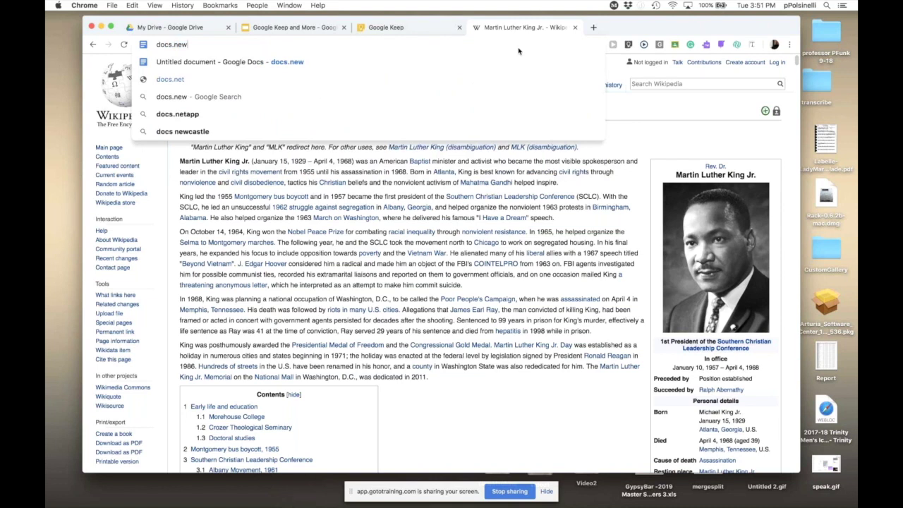
key("Return")
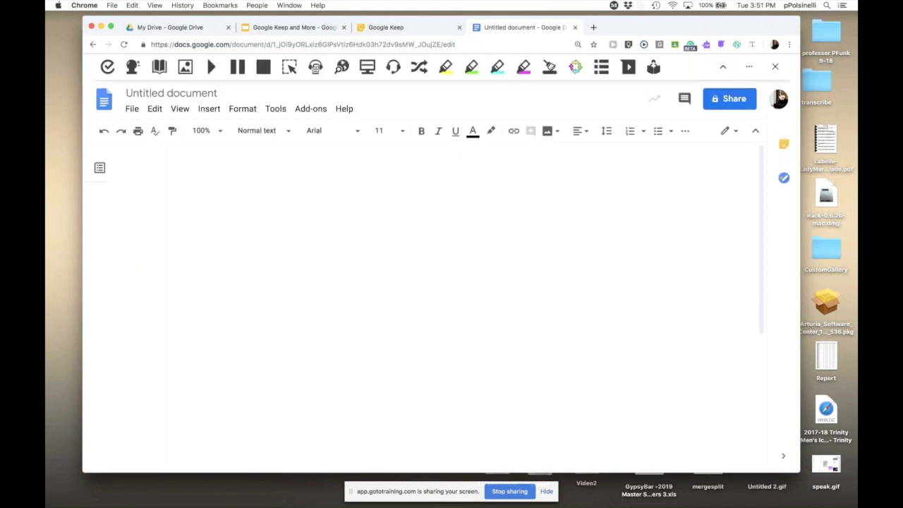
left_click(776, 68)
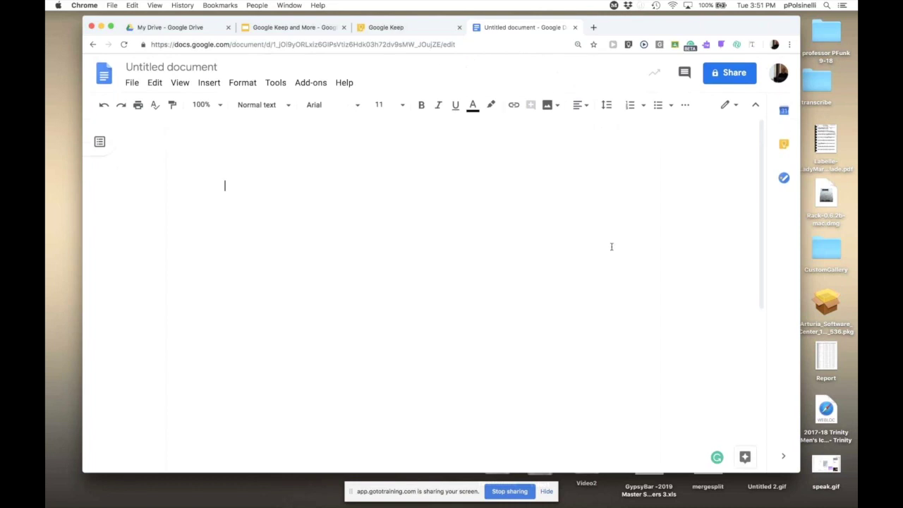
Step: Create a blank Google Sheets spreadsheet through sheets.new in a separate tab, and close that tab
left_click(594, 27)
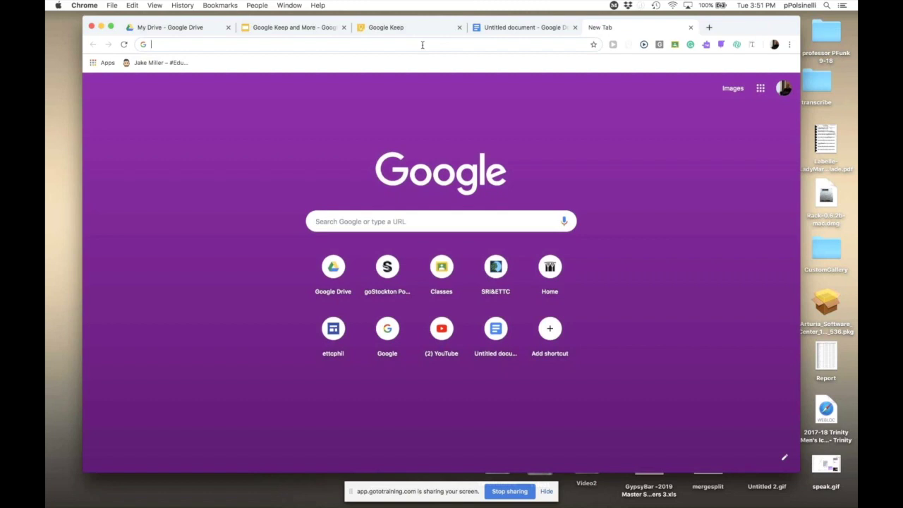
type("sheets.new")
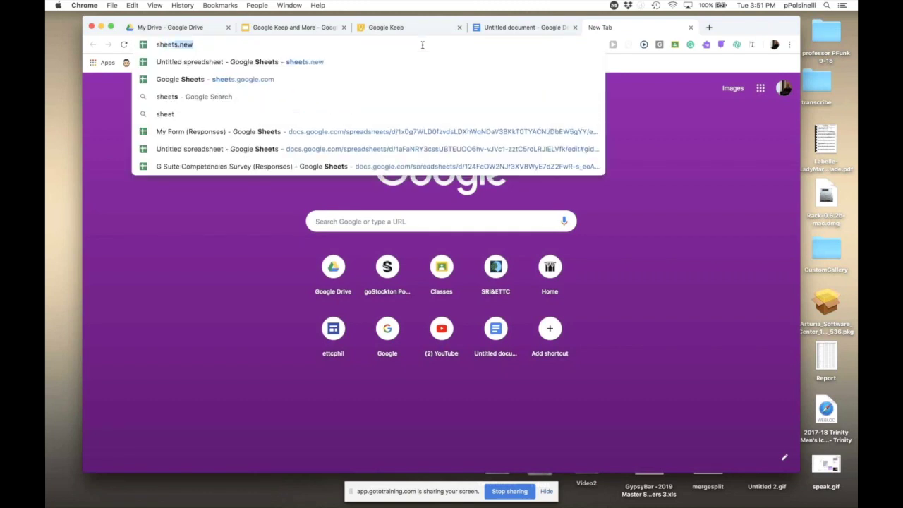
key("Return")
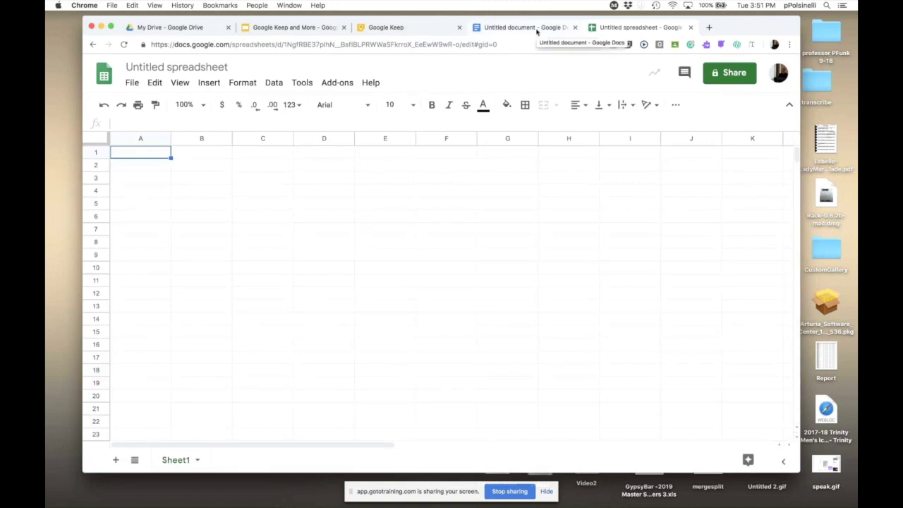
left_click(690, 27)
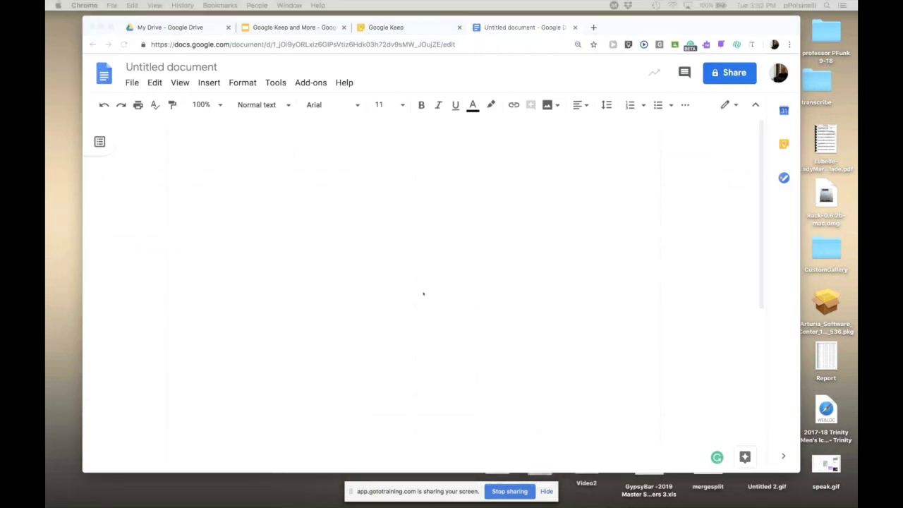
Step: Open Calendar beside the blank document and close it again
left_click(276, 199)
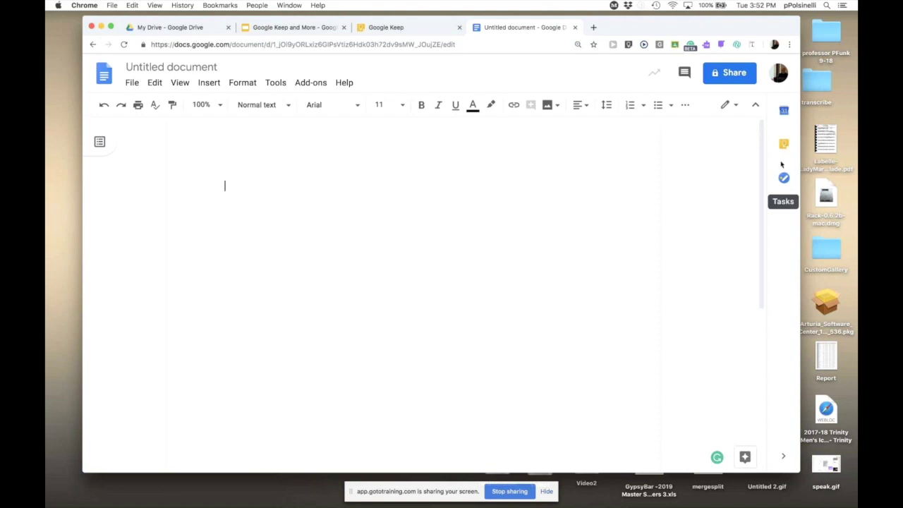
left_click(780, 116)
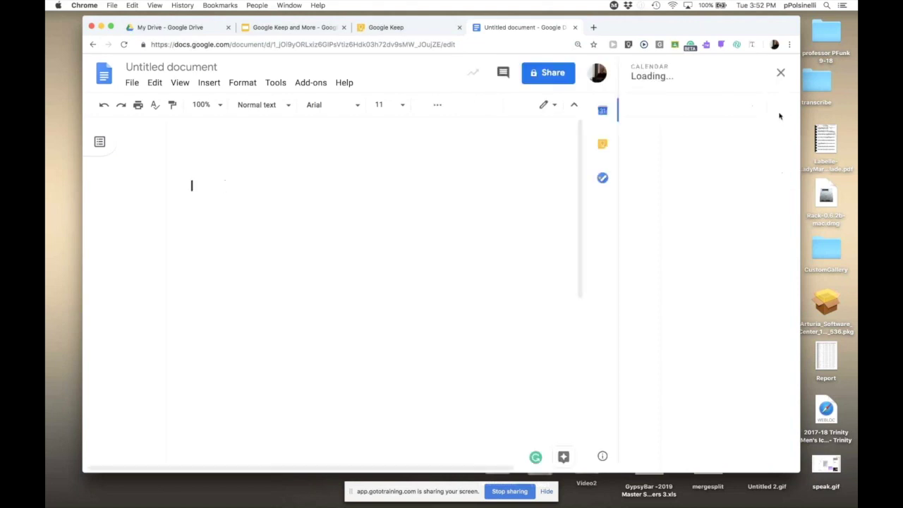
left_click(782, 75)
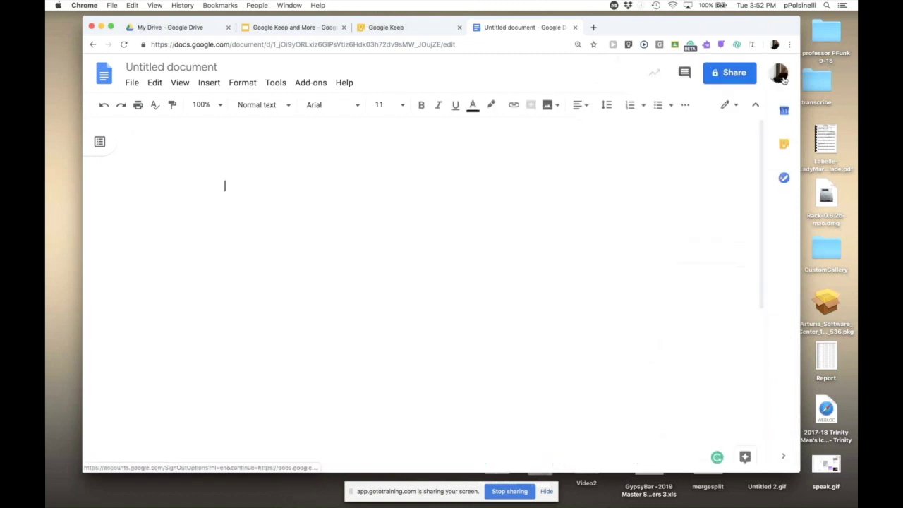
Step: Open the Keep notes beside the document and browse through the List, My Note and Makerspace Monday notes
left_click(783, 145)
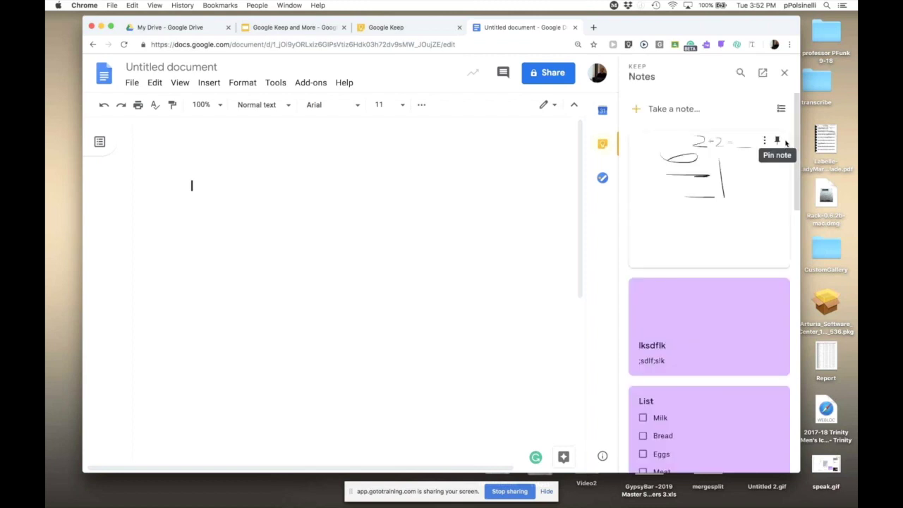
scroll(744, 291, "down", 5)
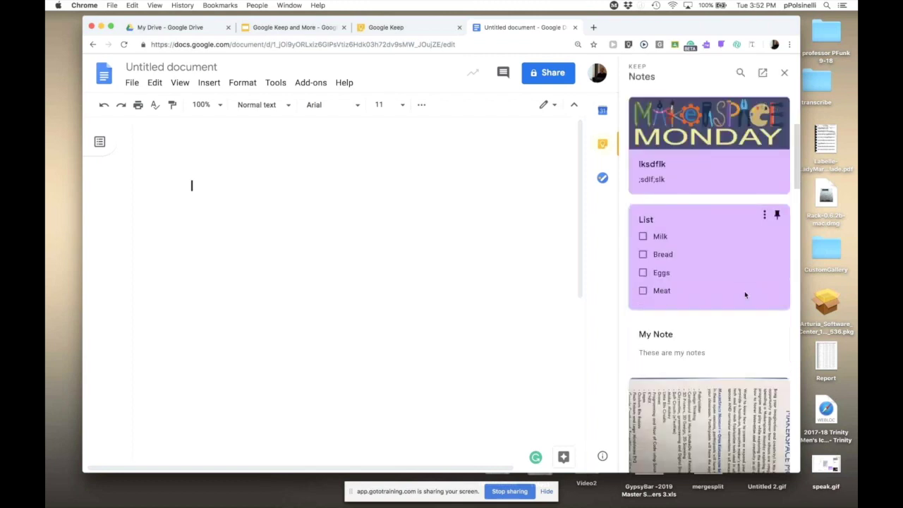
scroll(744, 291, "down", 2)
scroll(744, 294, "down", 5)
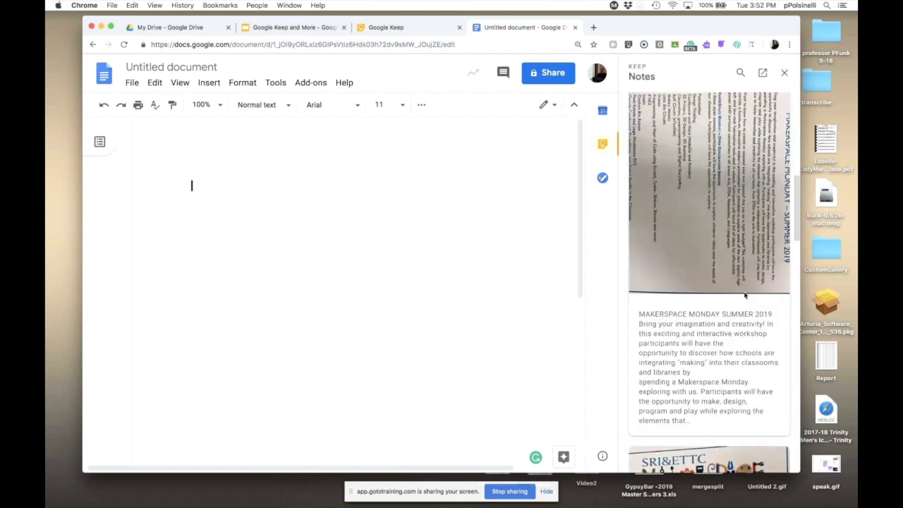
scroll(744, 295, "down", 5)
scroll(727, 212, "up", 4)
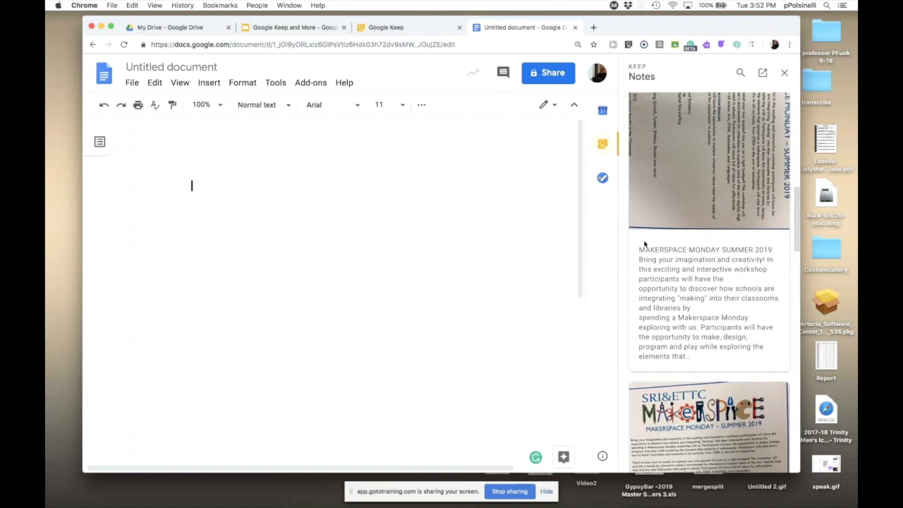
scroll(741, 274, "up", 5)
scroll(739, 289, "down", 3)
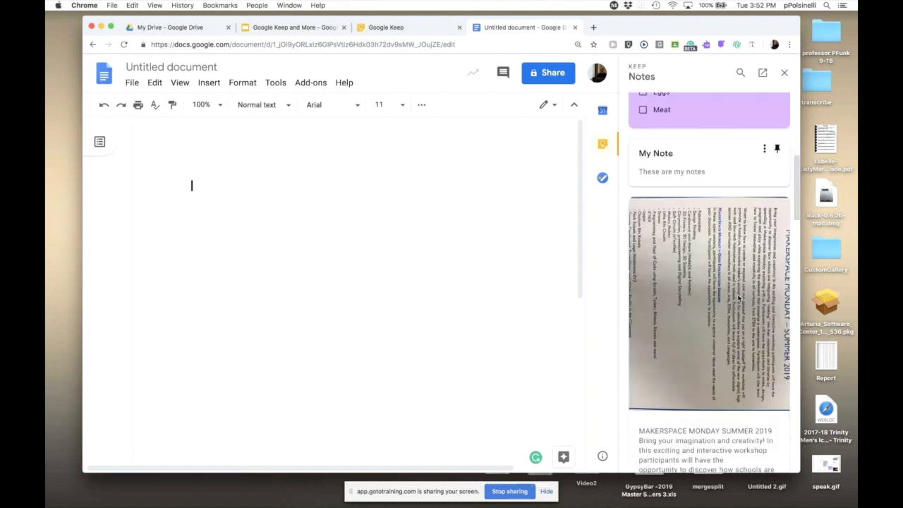
Step: Read through the text extracted from the Makerspace Monday image note and select a passage of it
scroll(741, 426, "down", 4)
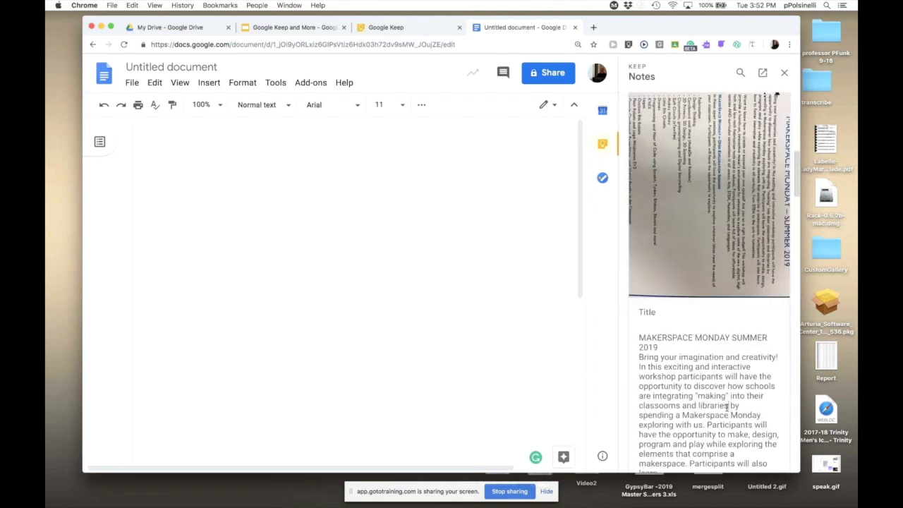
scroll(759, 247, "up", 3)
scroll(759, 248, "up", 1)
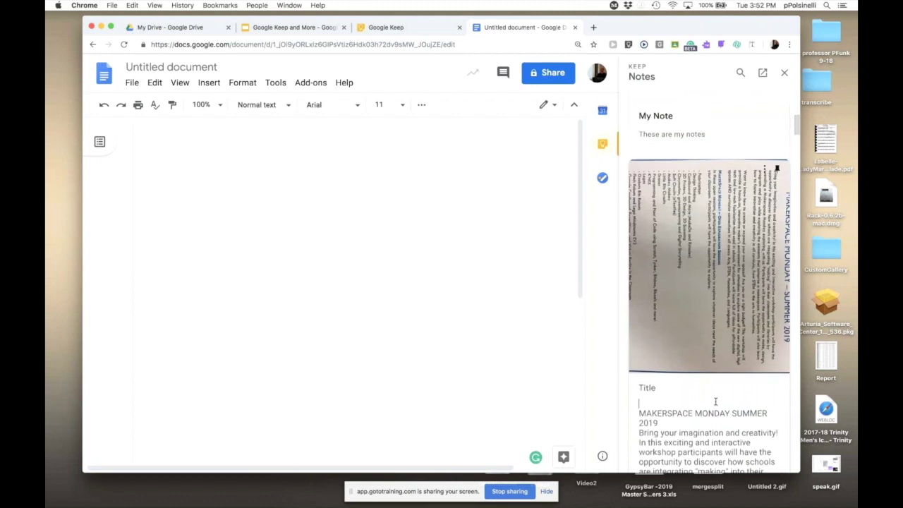
scroll(715, 401, "down", 10)
scroll(715, 400, "down", 1)
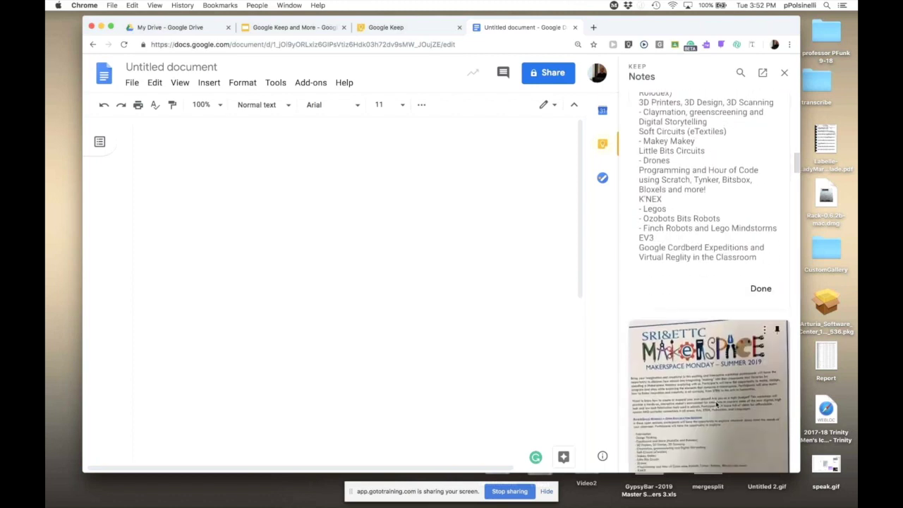
scroll(715, 402, "up", 5)
scroll(708, 341, "up", 4)
left_click_drag(639, 215, 738, 425)
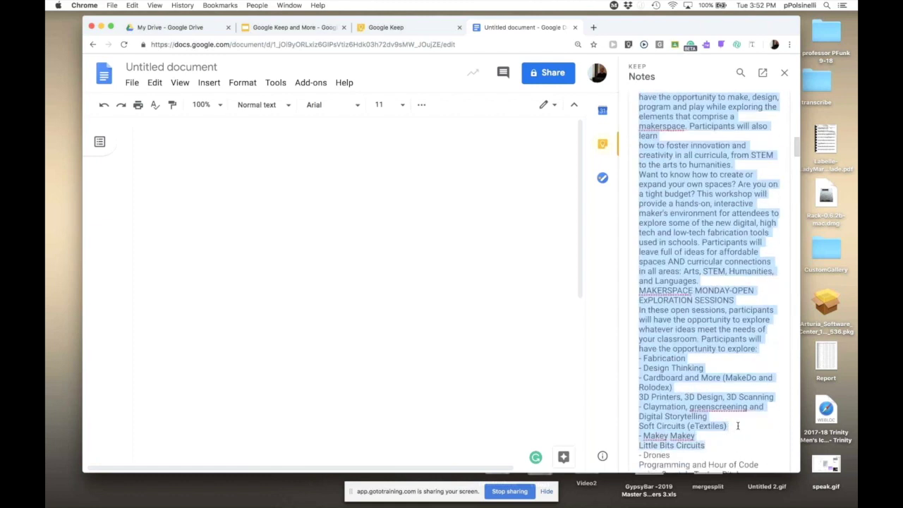
key("Escape")
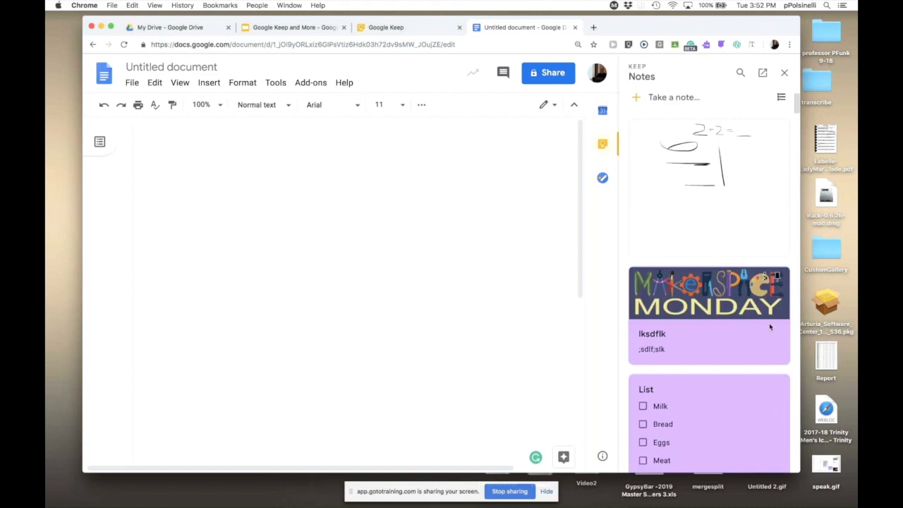
Step: Add the List checklist note and the sideways Makerspace Monday image note to the document
left_click(766, 387)
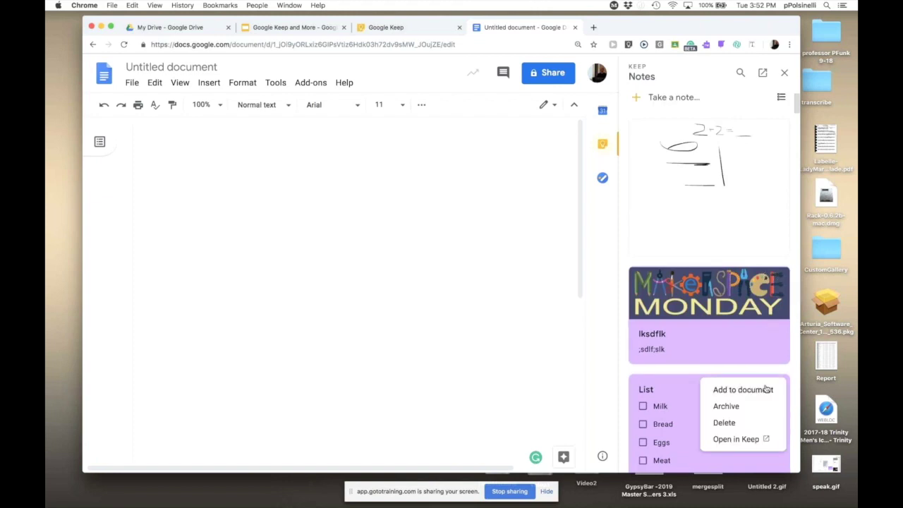
left_click(726, 391)
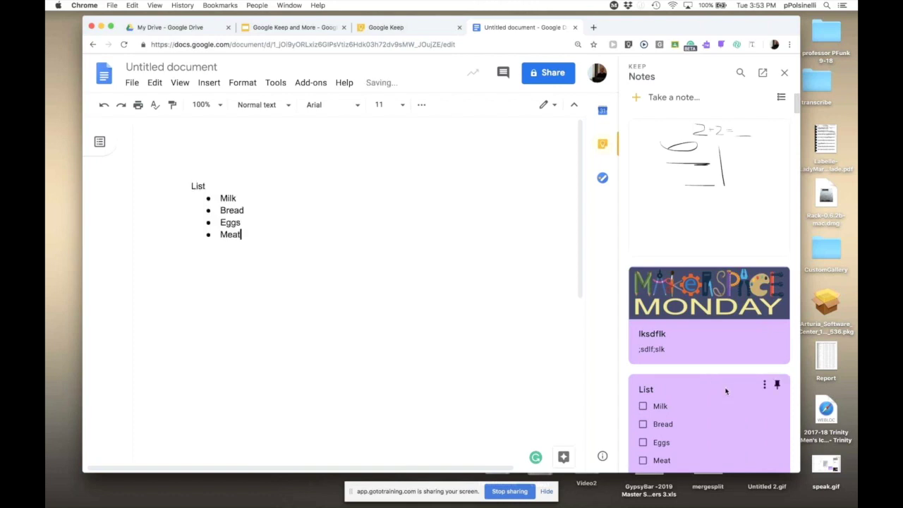
scroll(740, 366, "down", 3)
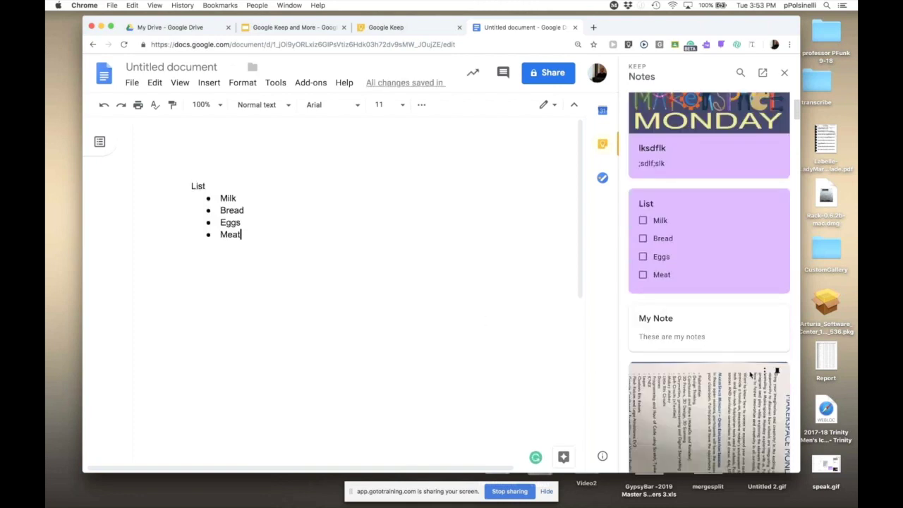
scroll(727, 356, "down", 1)
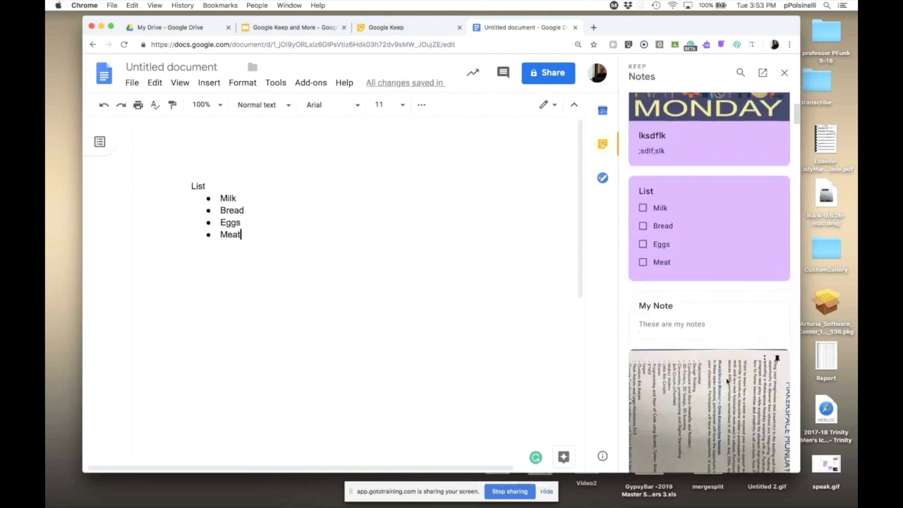
left_click(763, 361)
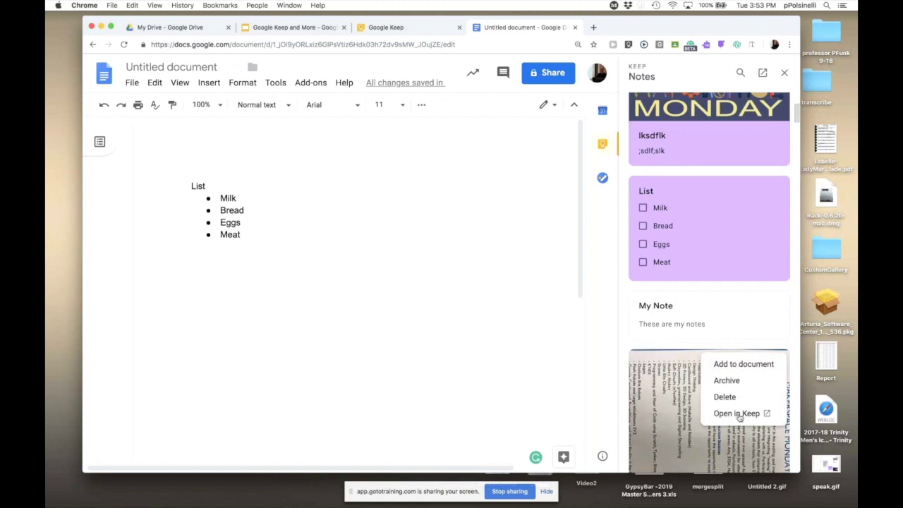
left_click(738, 371)
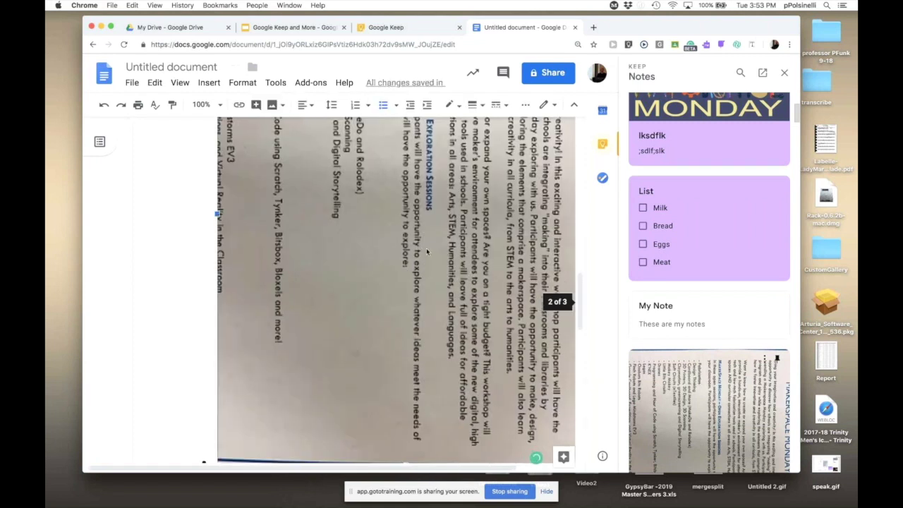
Step: Delete the inserted Makerspace Monday photo from the document and look over the note's text
left_click(430, 250)
key("BackSpace")
scroll(406, 259, "up", 2)
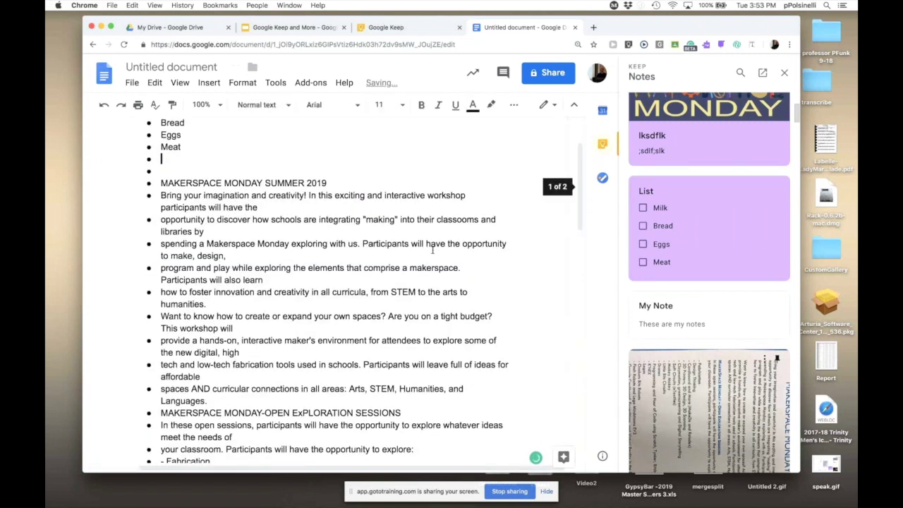
scroll(406, 258, "down", 8)
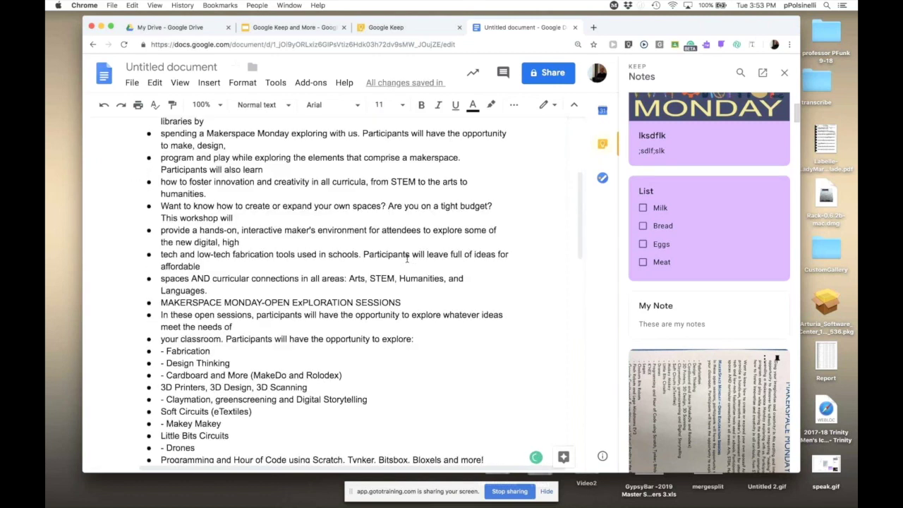
scroll(406, 259, "up", 8)
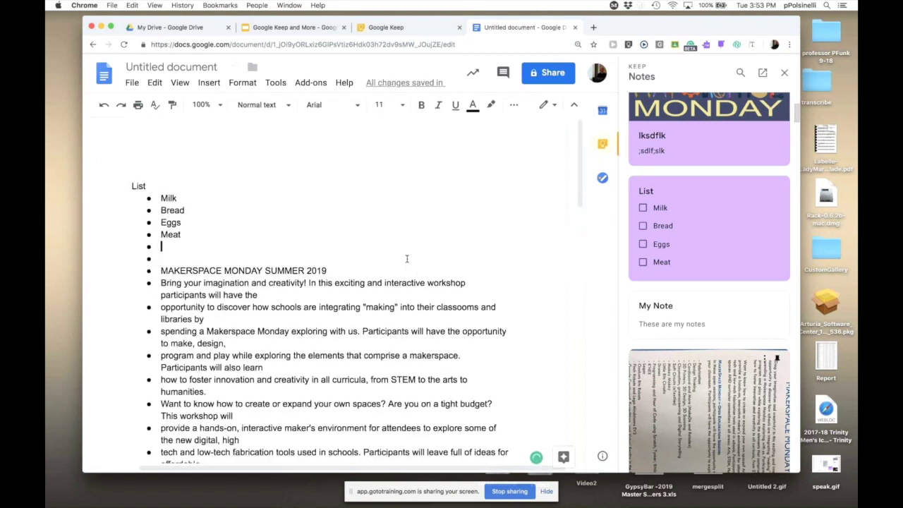
Step: Remove the empty bullets between the Meat item and the MAKERSPACE MONDAY SUMMER 2019 line
left_click(176, 258)
key("BackSpace")
key("BackSpace")
key("BackSpace")
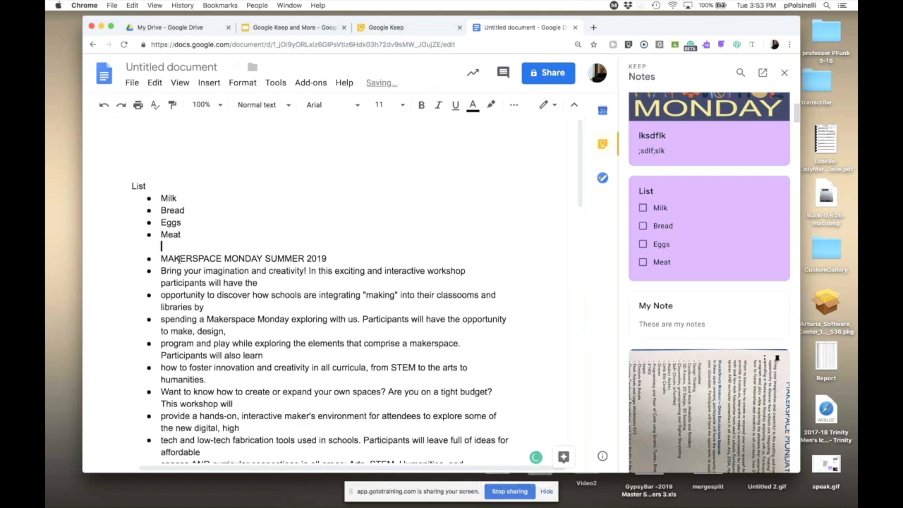
Step: Browse the older Keep notes beside the document down to the Favorite Google items checklist
scroll(688, 266, "down", 15)
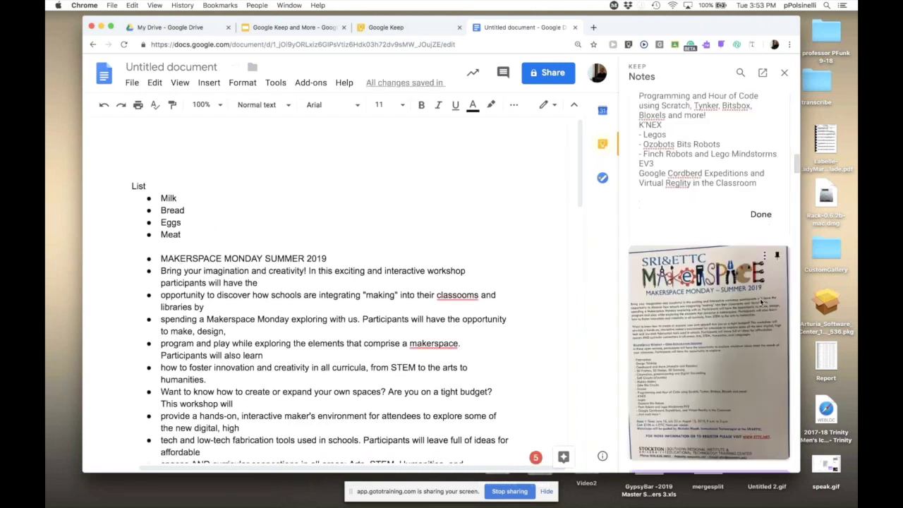
scroll(761, 302, "down", 10)
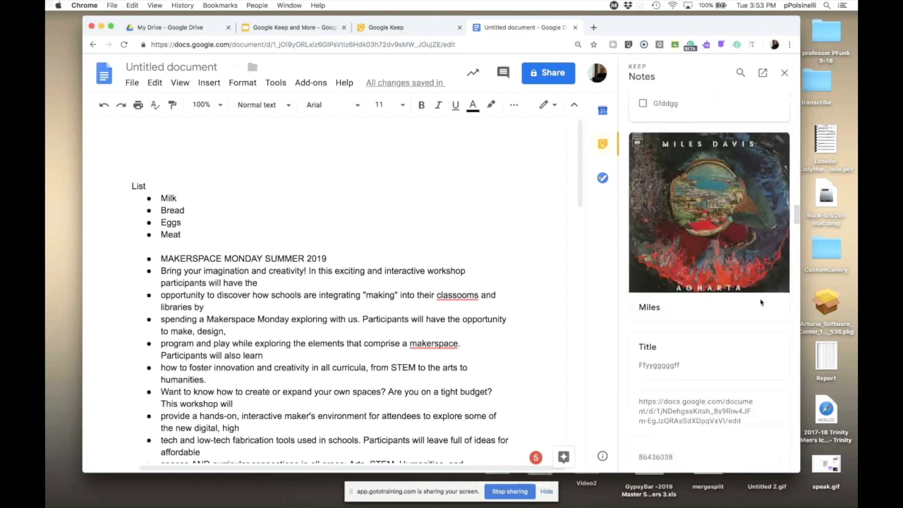
scroll(760, 302, "down", 5)
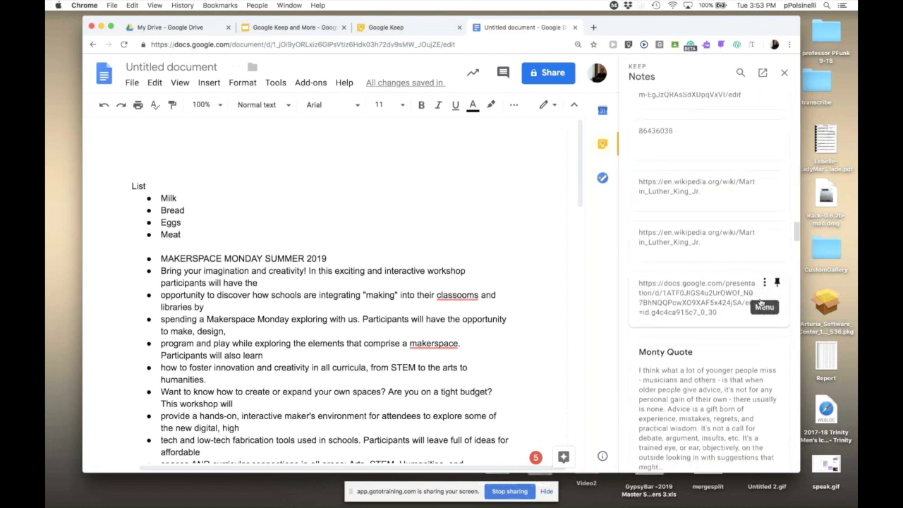
scroll(759, 299, "down", 10)
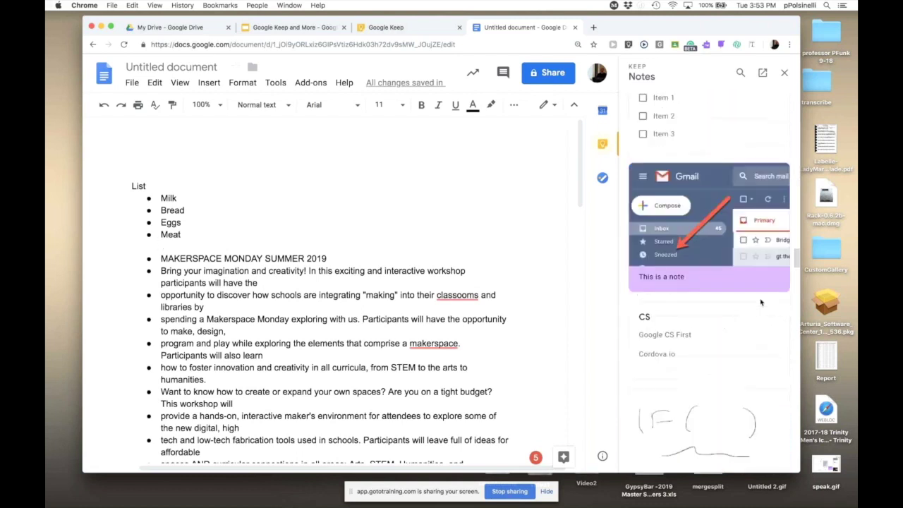
scroll(760, 302, "down", 10)
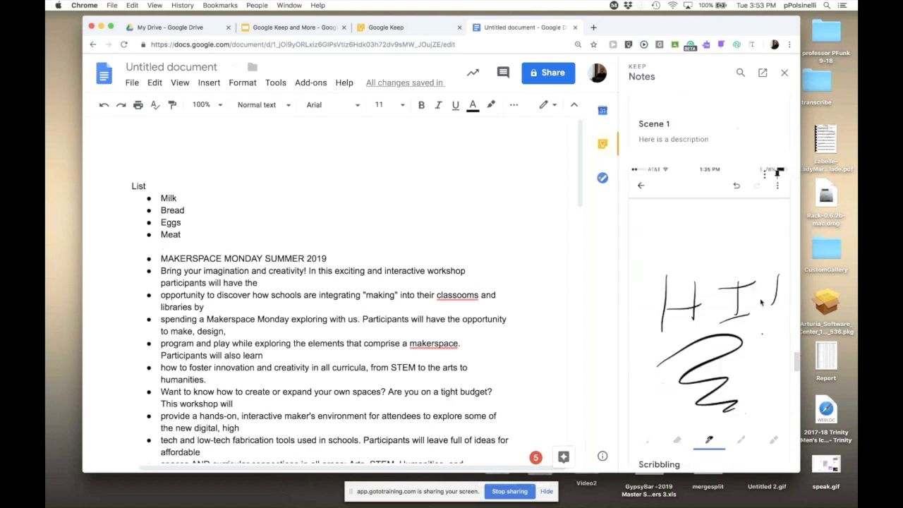
scroll(760, 302, "down", 10)
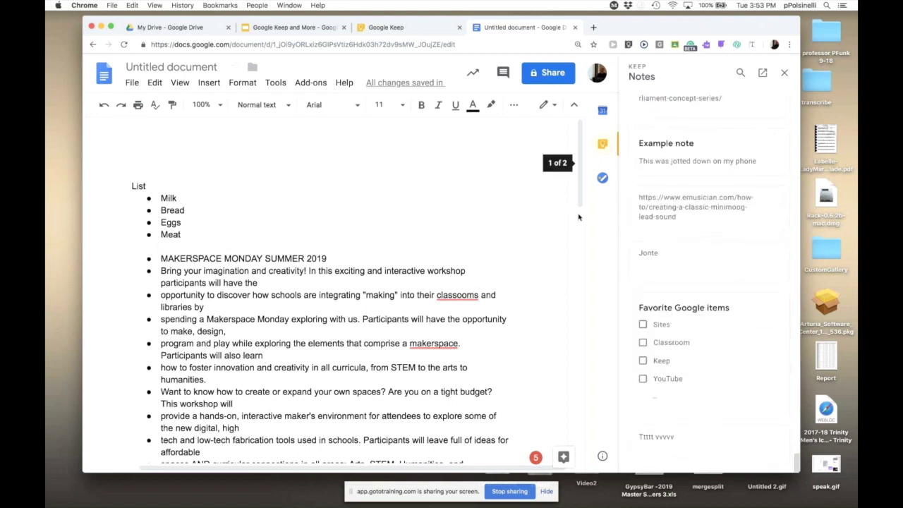
Step: End the bulleted list after the last Makerspace item in the document and add blank lines below it
scroll(581, 309, "down", 5)
scroll(581, 308, "down", 6)
scroll(263, 357, "up", 3)
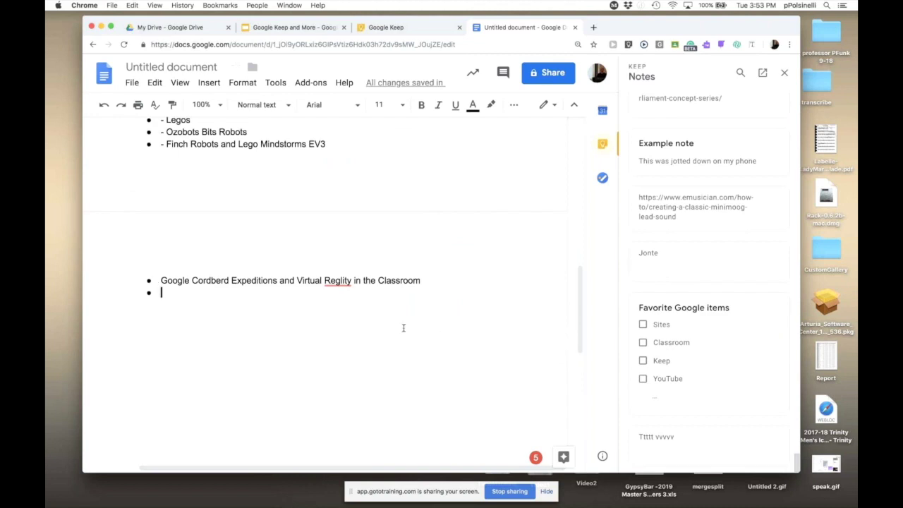
key("Return")
key("Return")
key("Return")
key("Return")
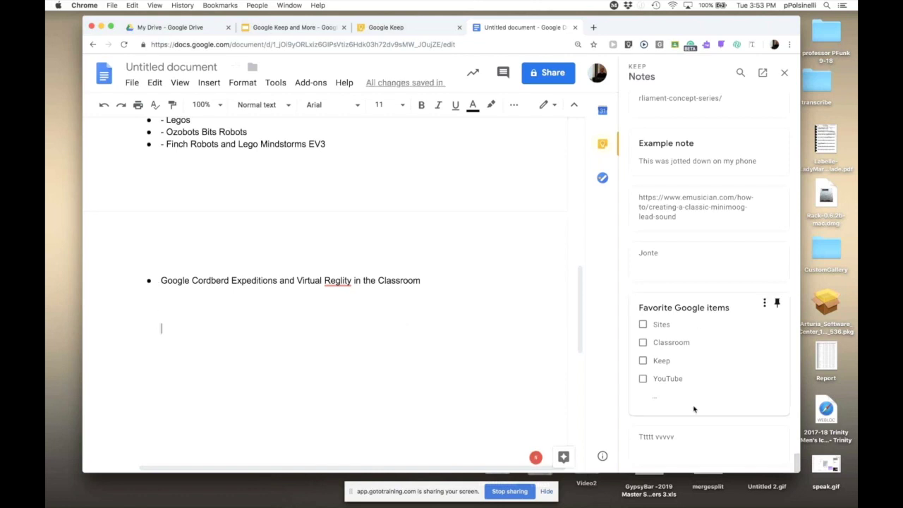
Step: Go back through the Keep notes beside the document to the beginning of the notes list
scroll(702, 379, "up", 15)
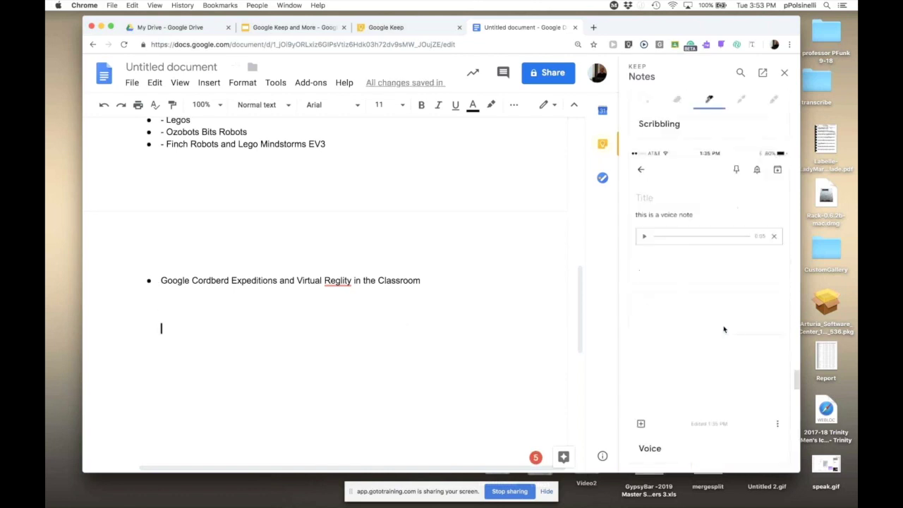
scroll(723, 329, "up", 15)
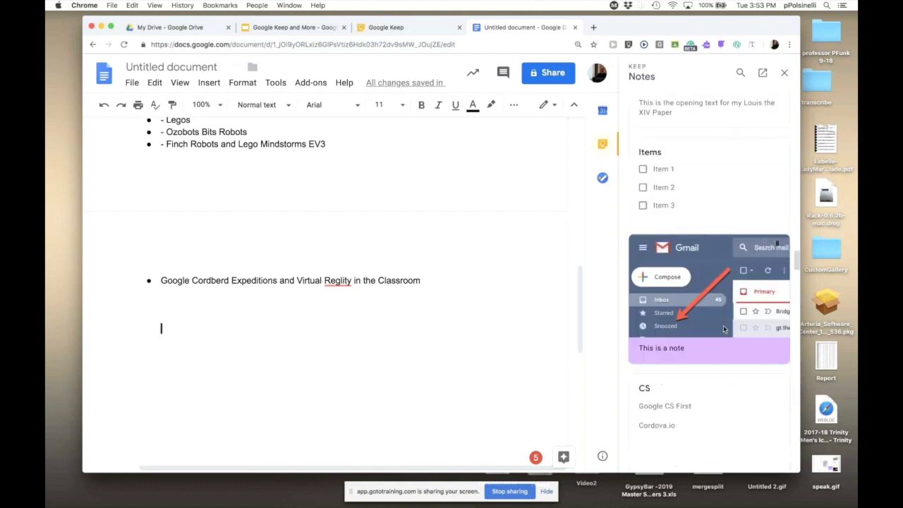
scroll(724, 329, "up", 10)
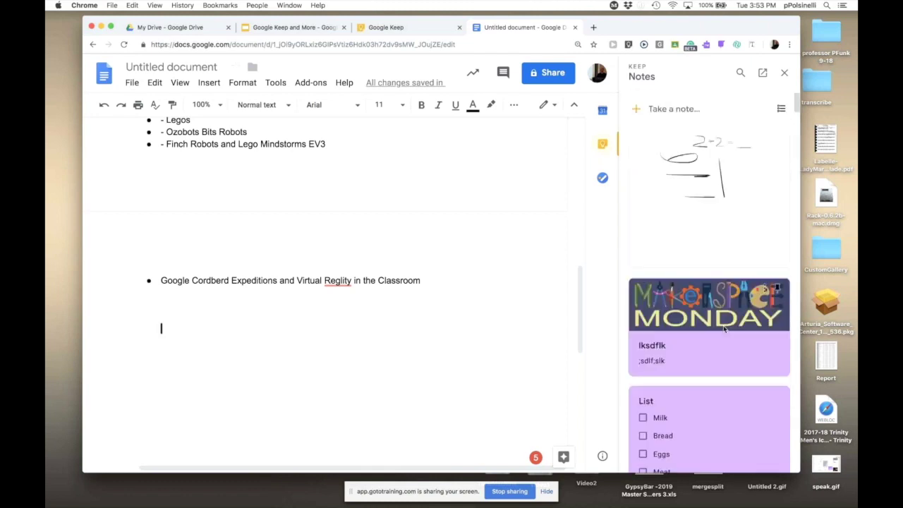
left_click(442, 289)
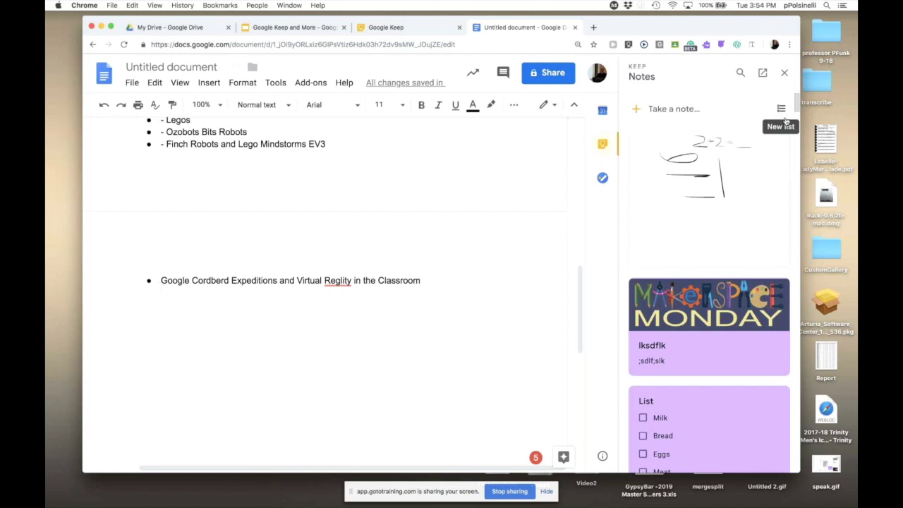
scroll(797, 106, "down", 1)
scroll(797, 106, "up", 1)
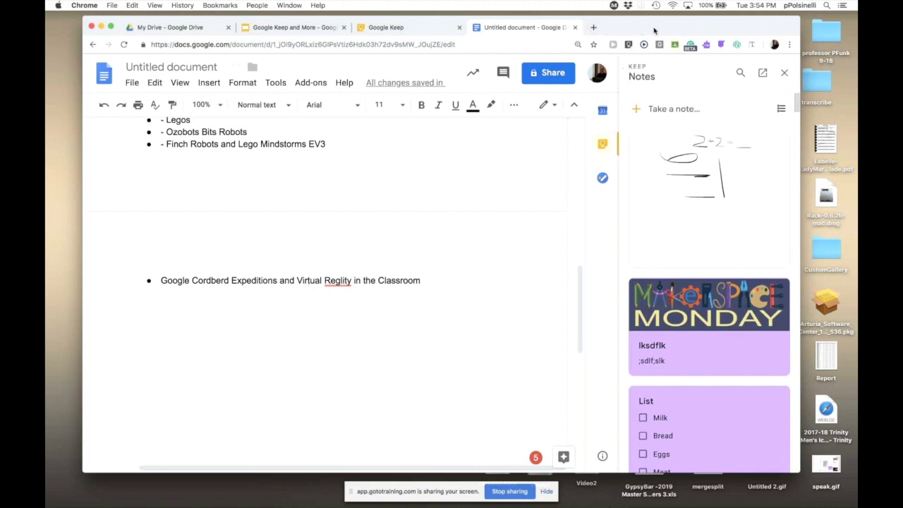
Step: Search Google for mlk in a new tab and open the Martin Luther King Jr. Wikipedia article
left_click(593, 27)
left_click(354, 221)
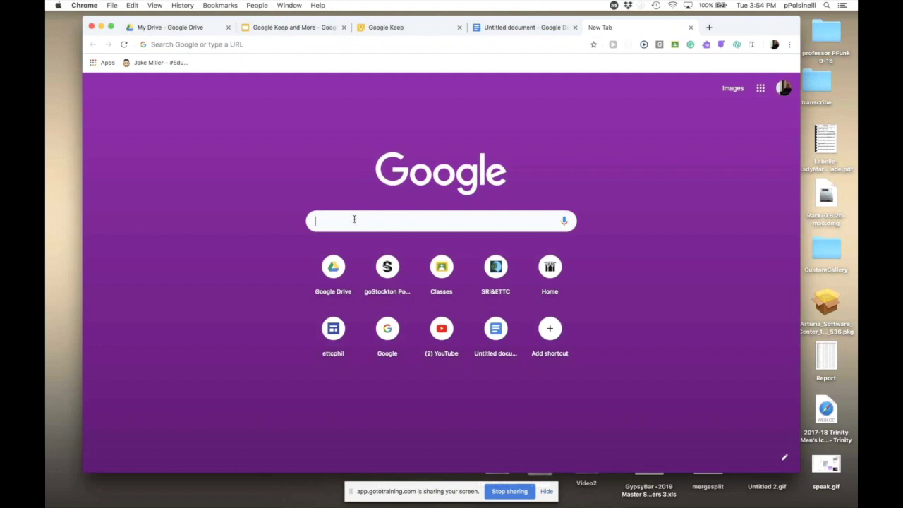
type("mlk")
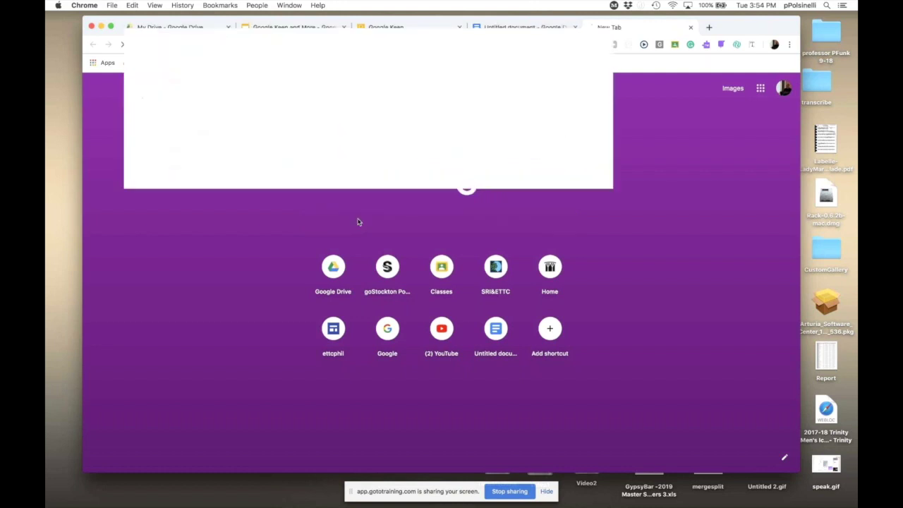
key("Return")
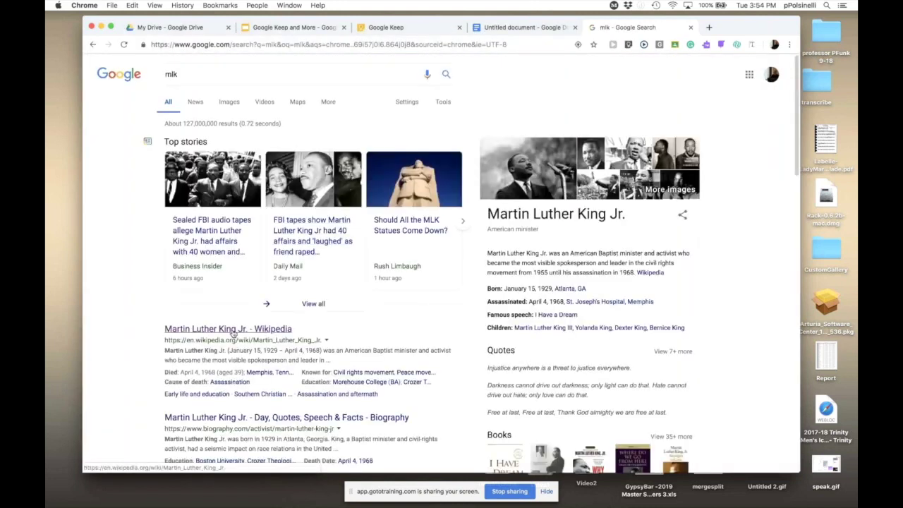
left_click(232, 334)
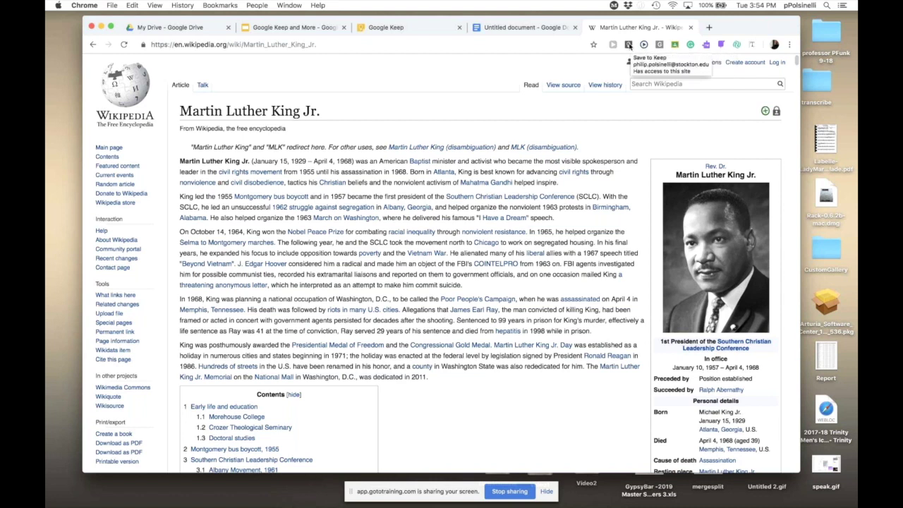
Step: Save the Martin Luther King Jr. article to Keep with the Save to Keep extension, and open its link from the Keep notes
left_click(627, 45)
left_click(628, 46)
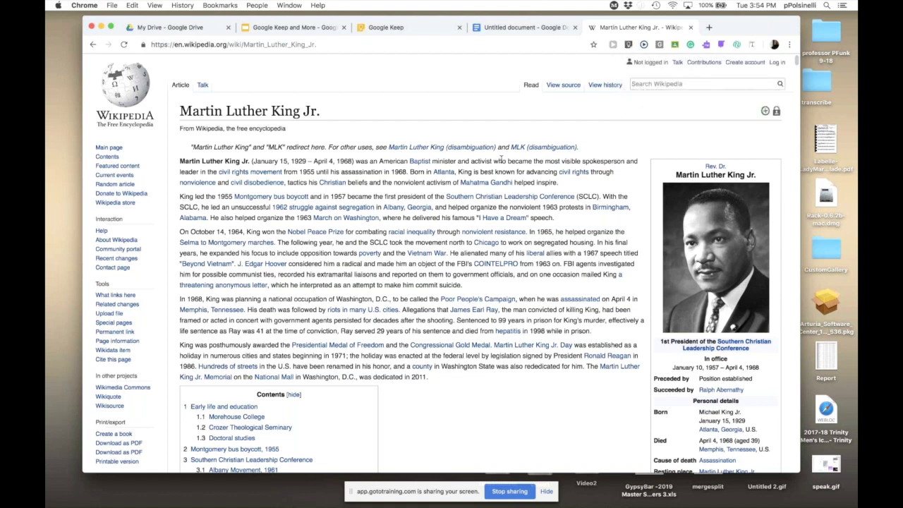
mouse_move(446, 173)
left_click(412, 28)
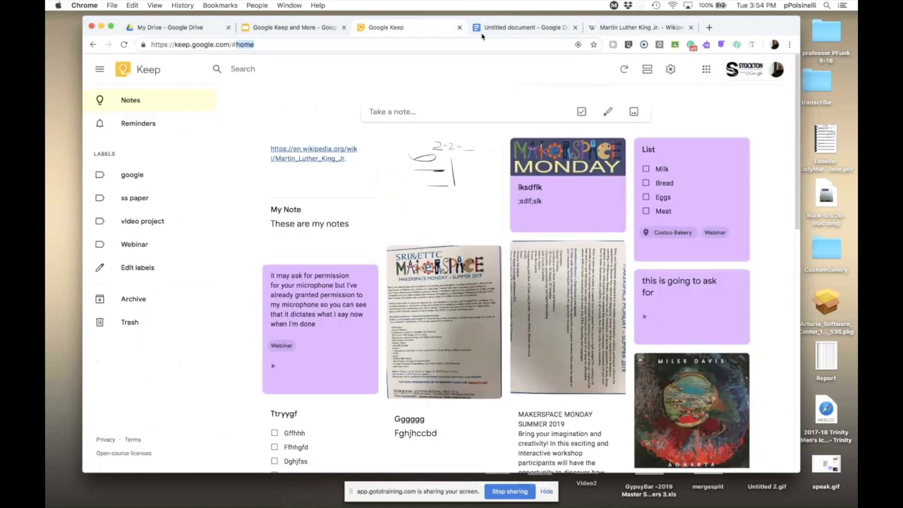
left_click(308, 155)
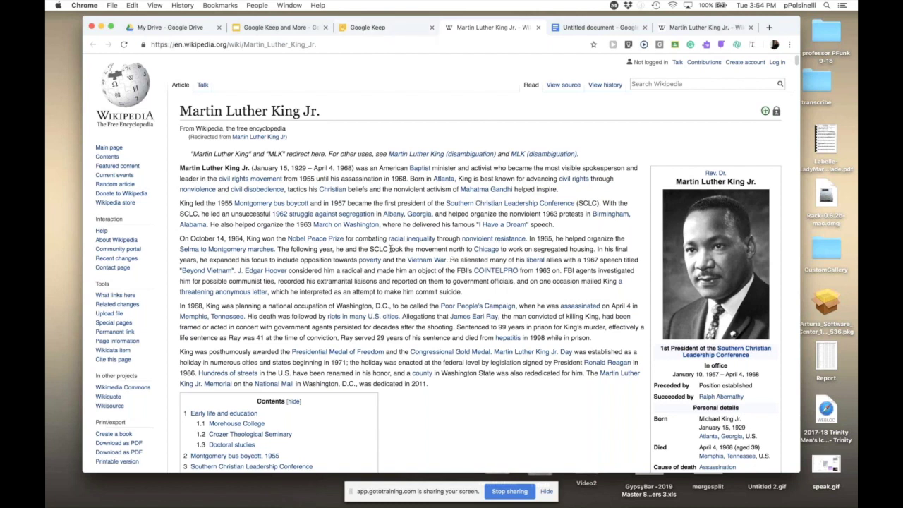
mouse_move(395, 241)
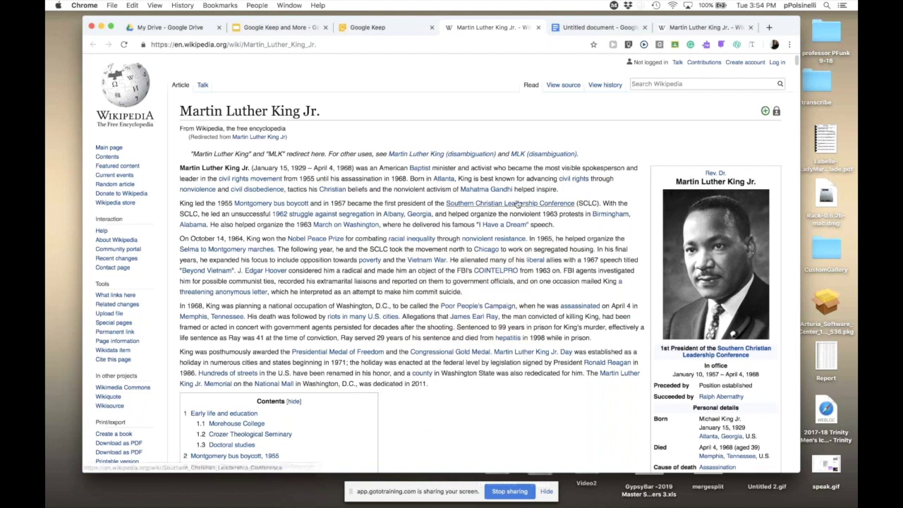
left_click(374, 27)
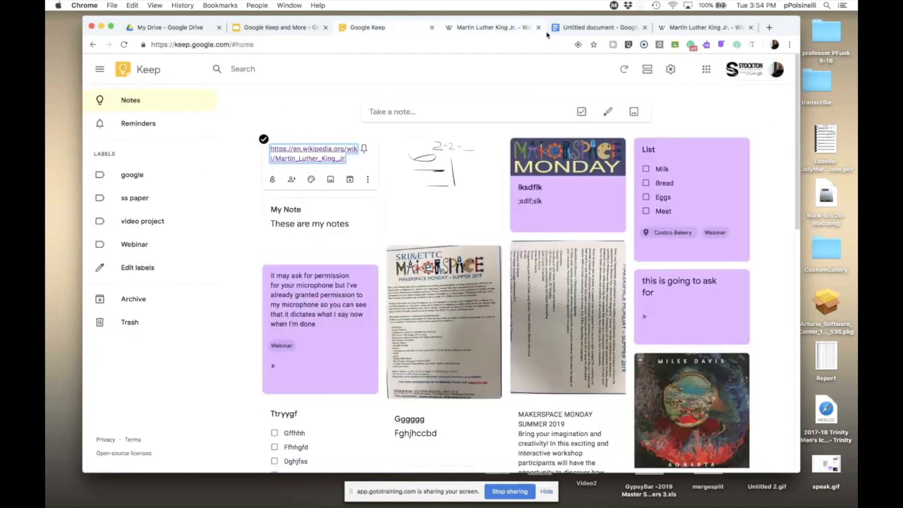
left_click(495, 29)
left_click(393, 28)
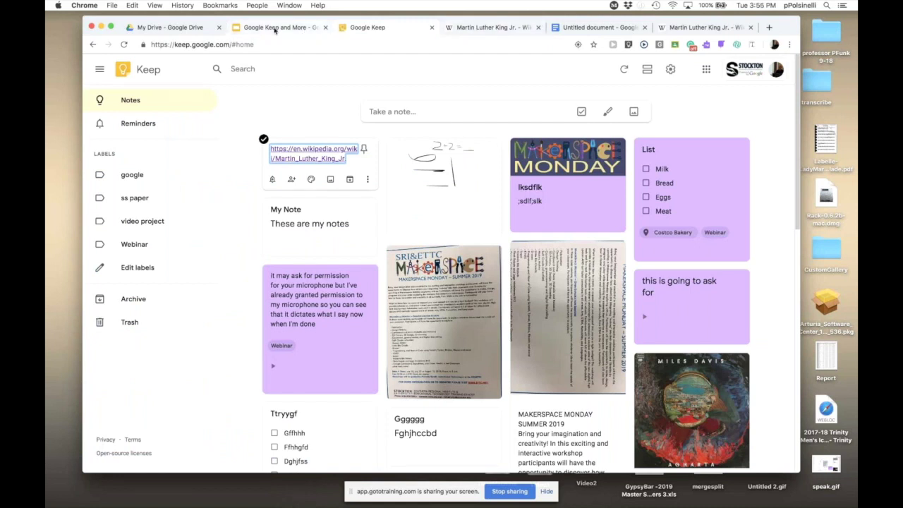
left_click(296, 27)
left_click(416, 28)
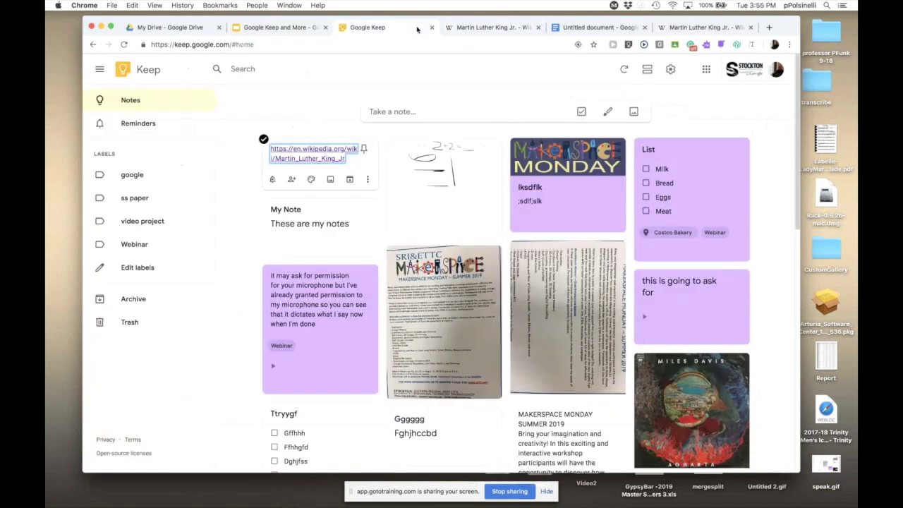
Step: Return to the untitled document, close the Keep notes beside it and go back to the document's beginning
left_click(599, 28)
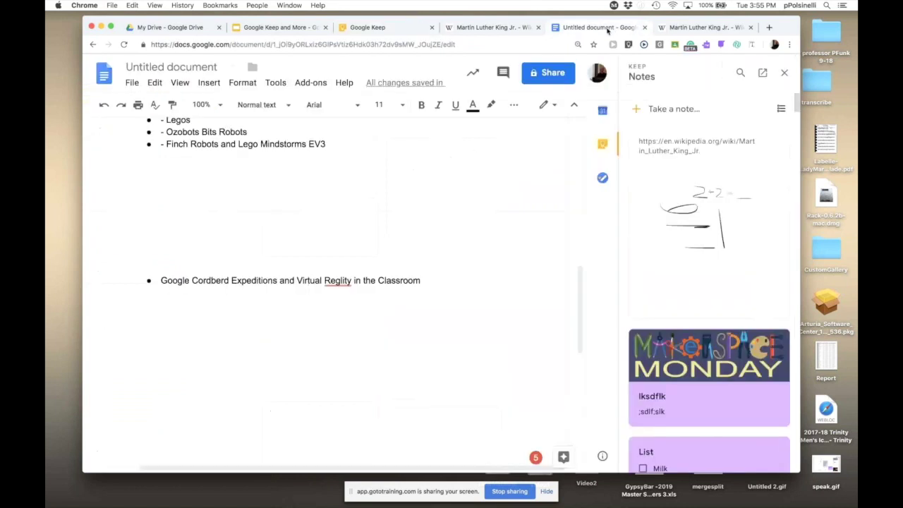
left_click(783, 72)
left_click_drag(763, 283, 763, 118)
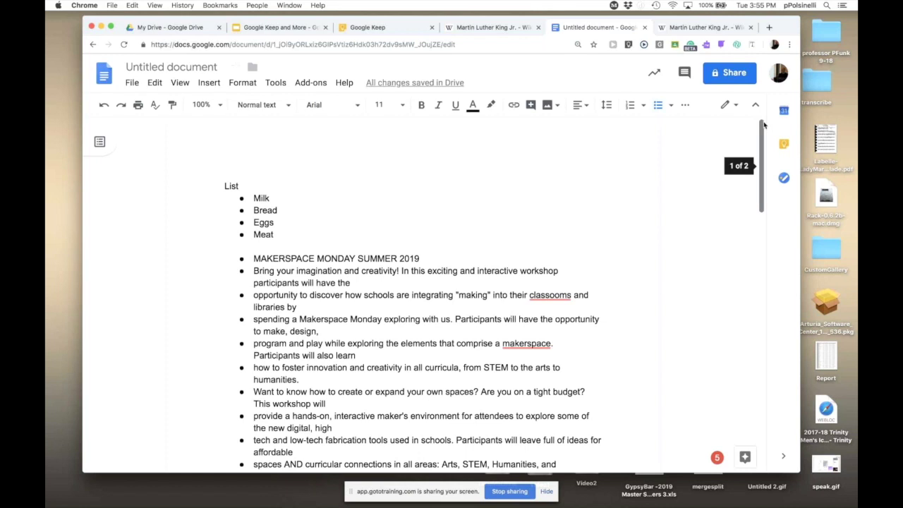
Step: Switch to the Google Keep and More presentation's Chrome Extensions slide, and search the Chrome Web Store for read&write
left_click(273, 29)
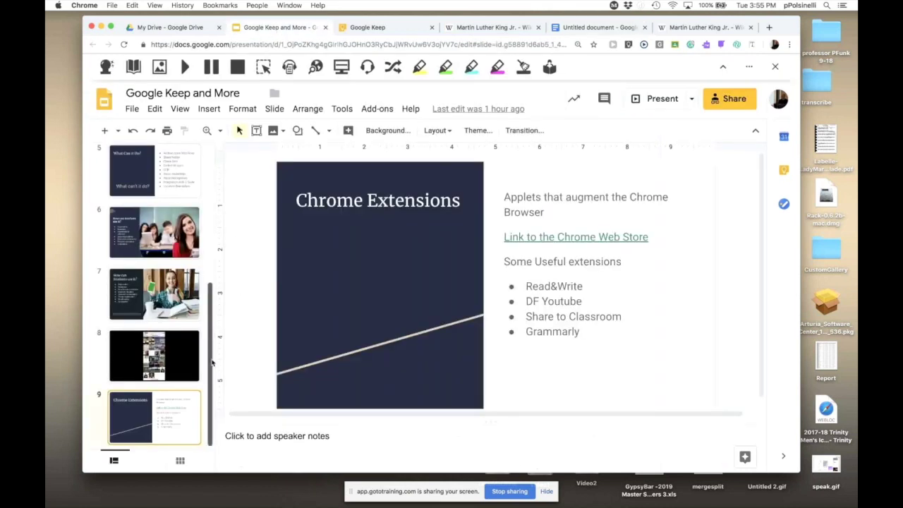
scroll(197, 364, "up", 1)
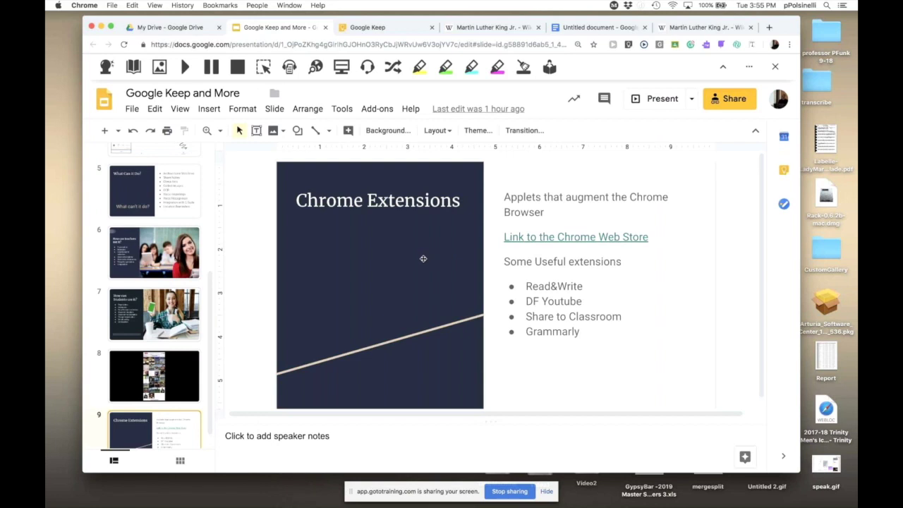
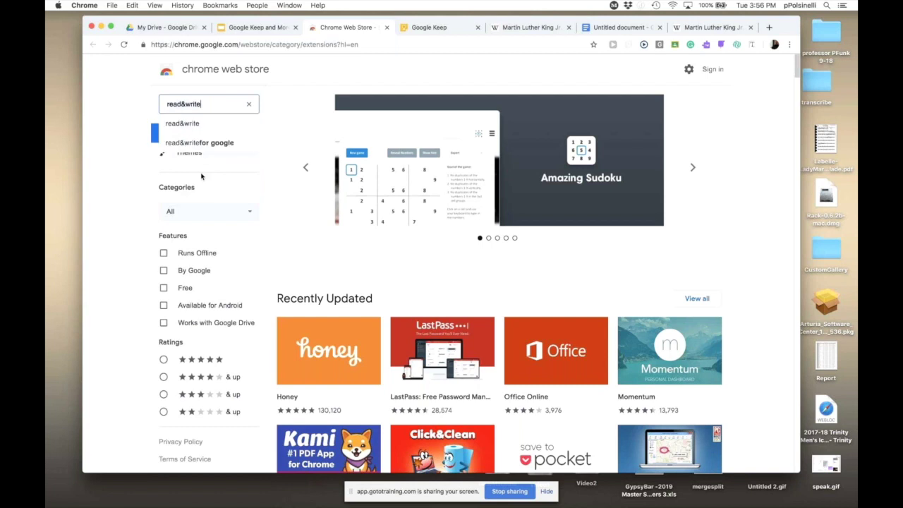
left_click(200, 127)
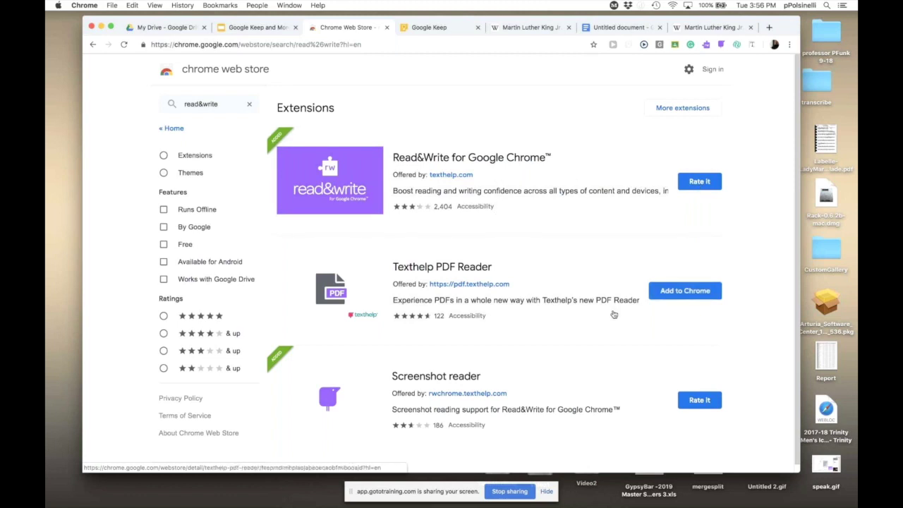
Step: Add the Texthelp PDF Reader extension to Chrome and dismiss its notice
scroll(606, 326, "down", 1)
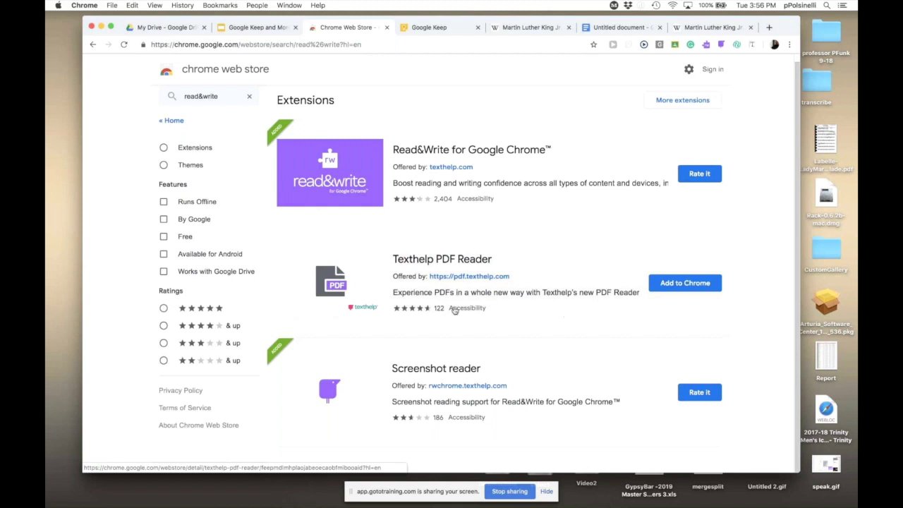
left_click(668, 285)
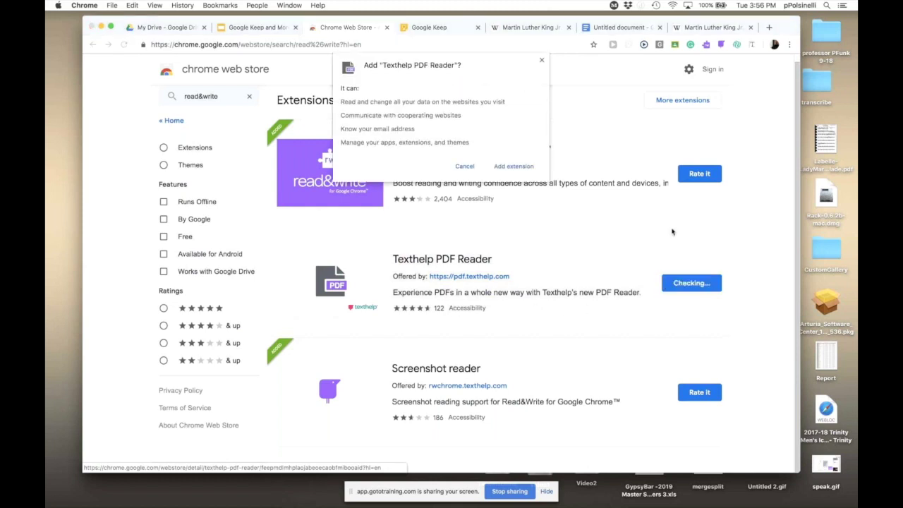
left_click(518, 167)
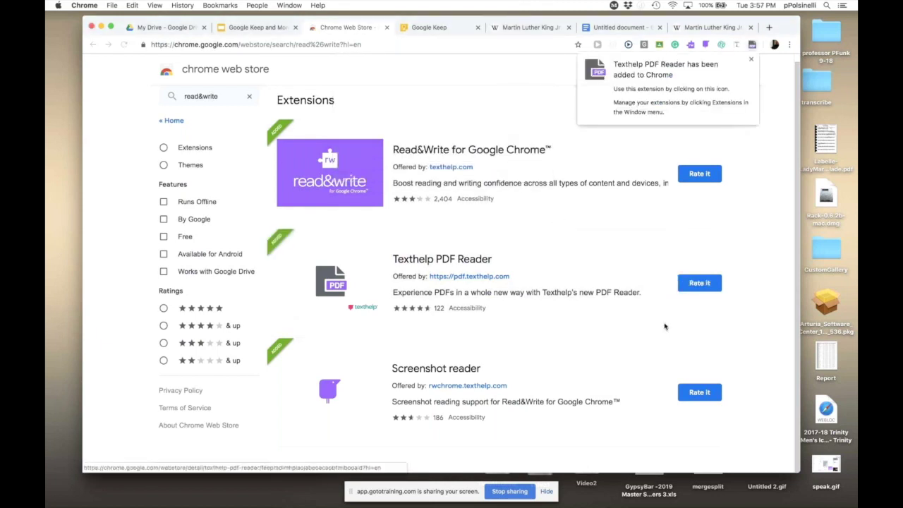
left_click(752, 59)
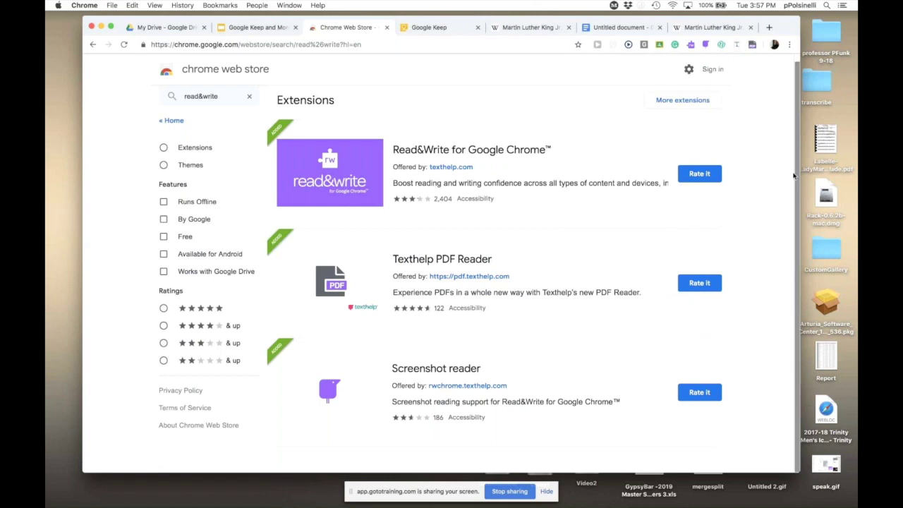
Step: Search the Chrome Web Store for organization and look through the listed extensions and themes
scroll(198, 107, "up", 1)
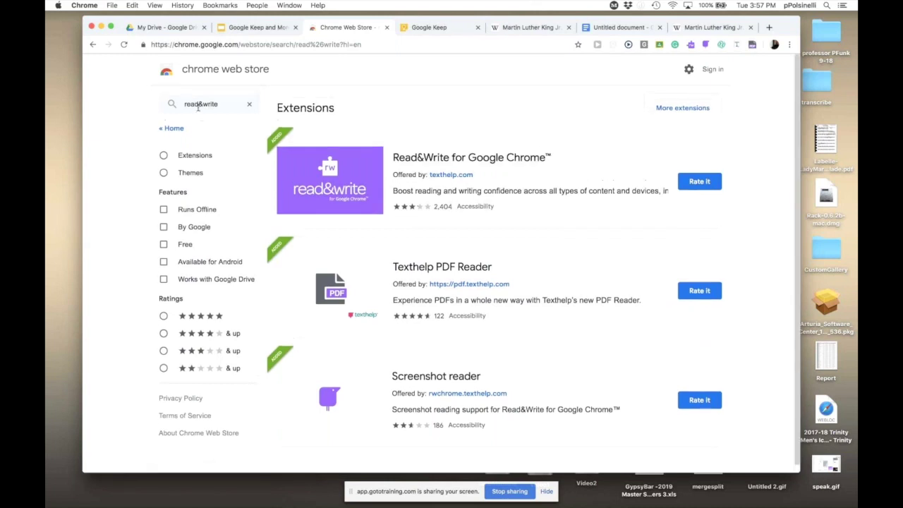
left_click(237, 106)
left_click_drag(220, 105, 155, 107)
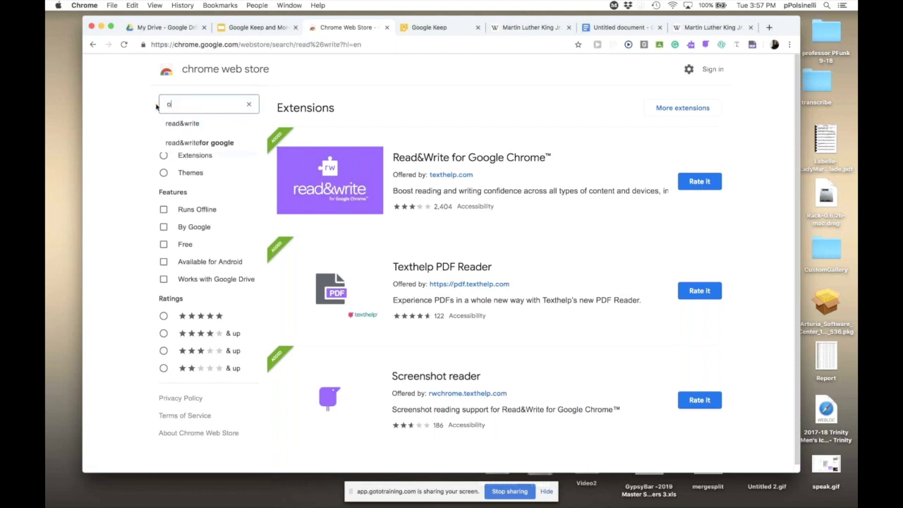
type("organization")
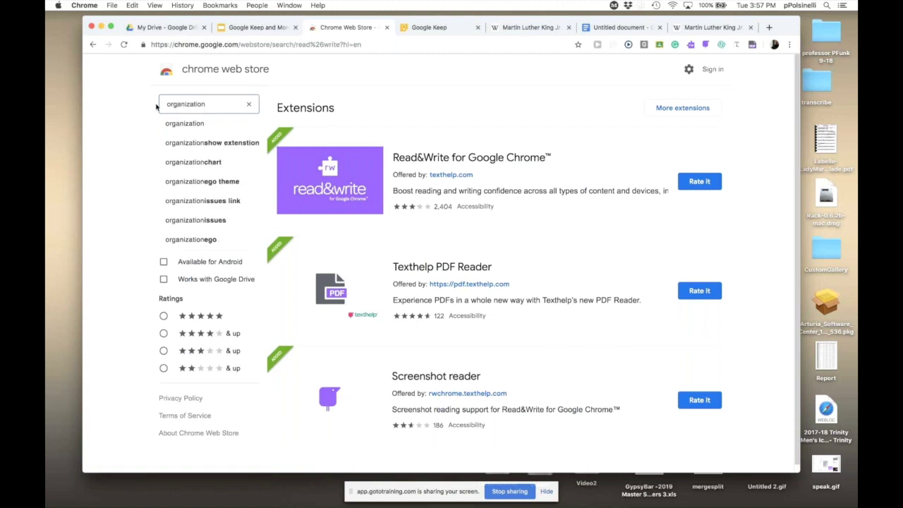
key("Return")
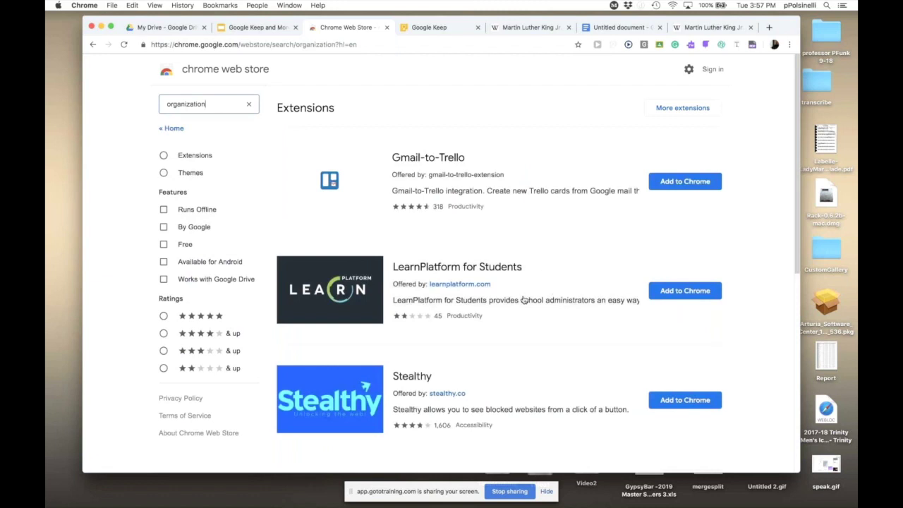
scroll(524, 298, "down", 5)
scroll(524, 297, "down", 2)
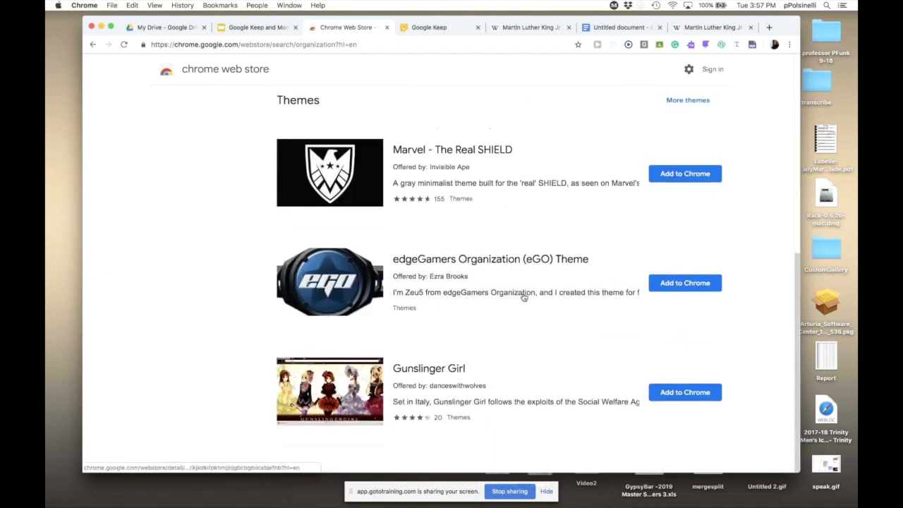
scroll(524, 297, "up", 7)
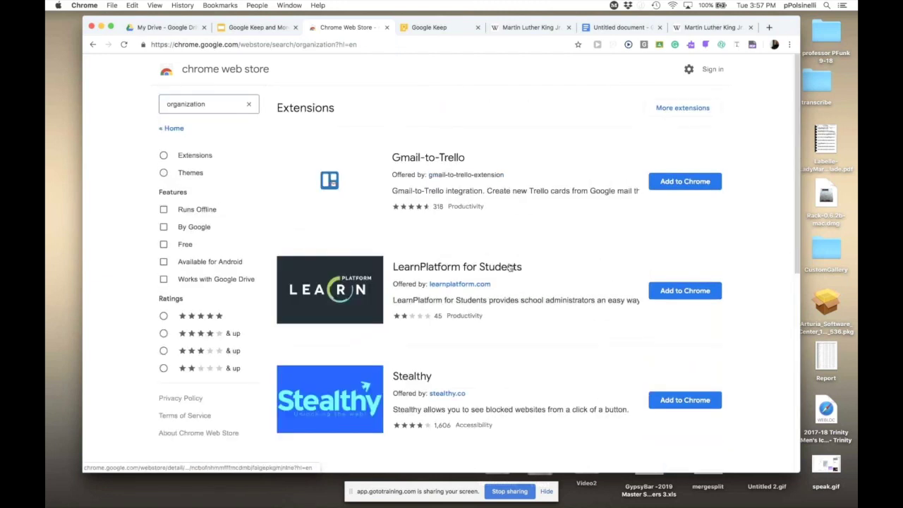
Step: View the class list in the Share to Classroom extension and close it again
double_click(212, 103)
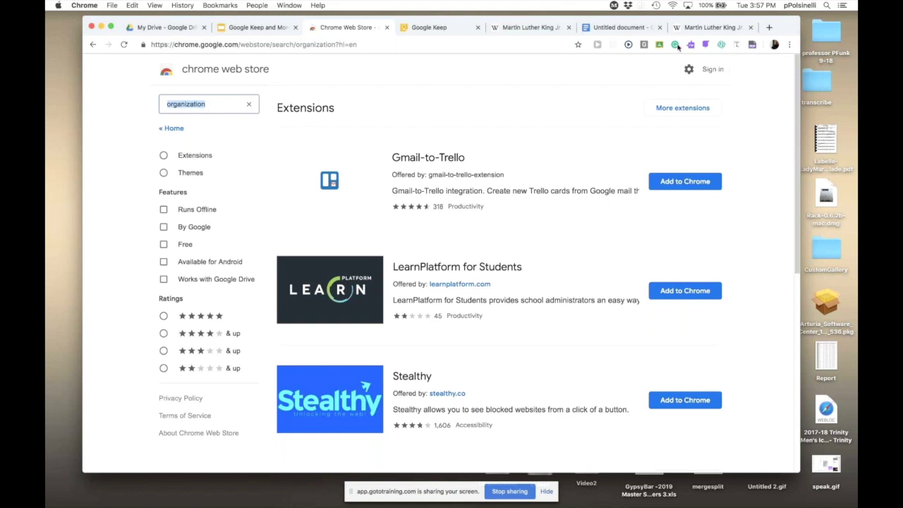
mouse_move(799, 69)
left_mouse_down()
mouse_move(799, 323)
mouse_move(802, 58)
left_mouse_up()
left_click(660, 44)
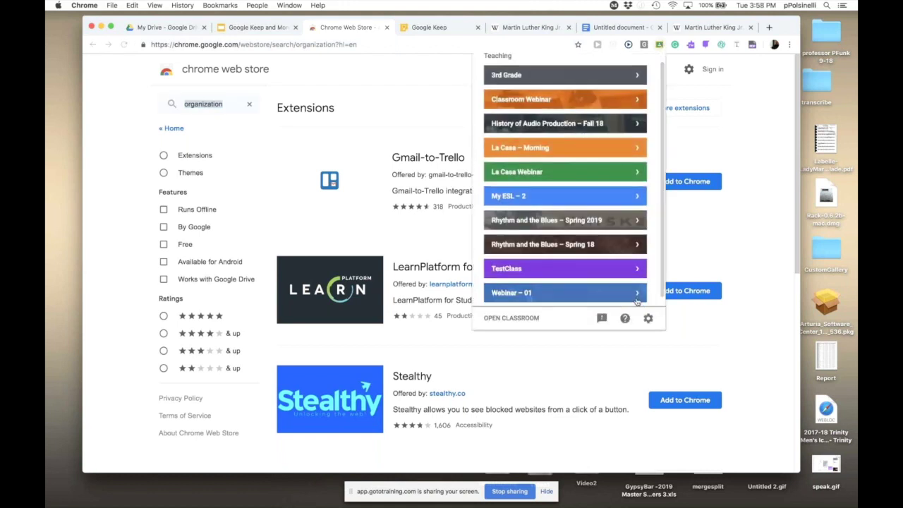
left_click(606, 358)
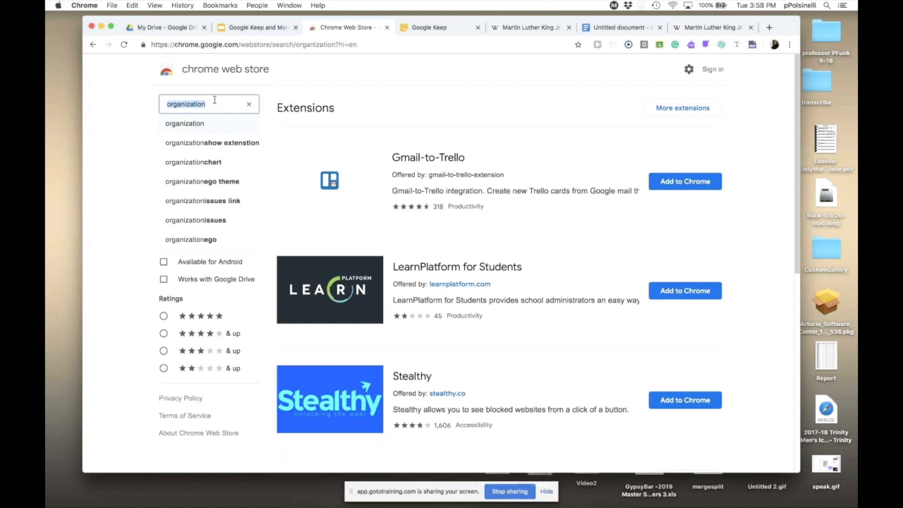
Step: Search the Chrome Web Store for df youtube
key("Escape")
type("df youtube")
key("Return")
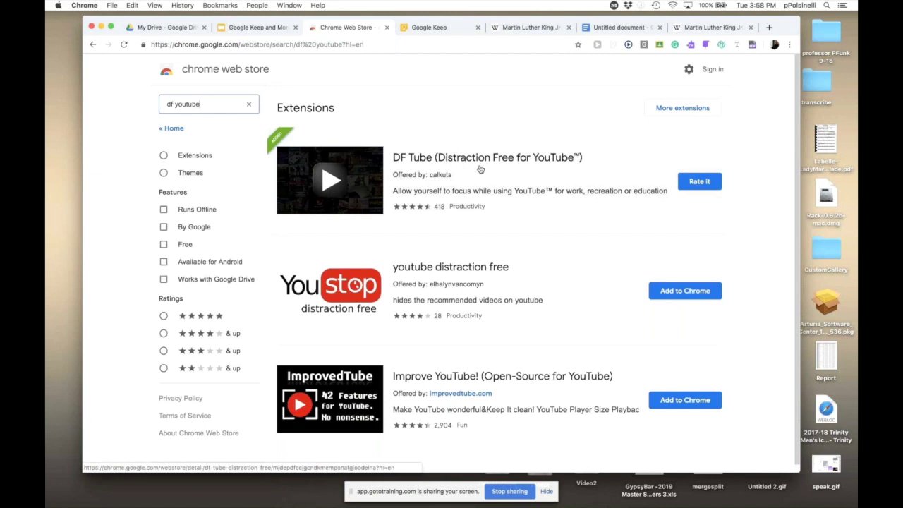
Step: Open youtube.com in a new tab, open the Capitol Studios video from the recommendations and pause it
left_click(769, 27)
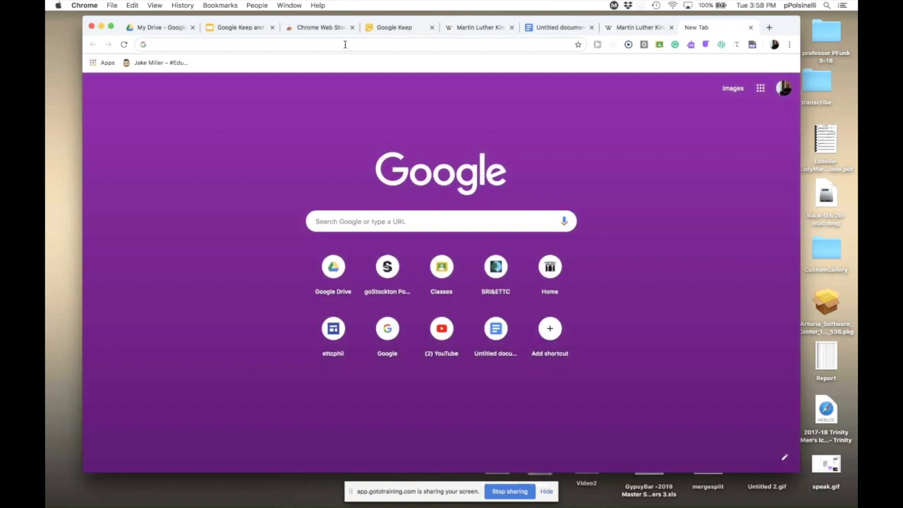
type("youtube.com")
key("Return")
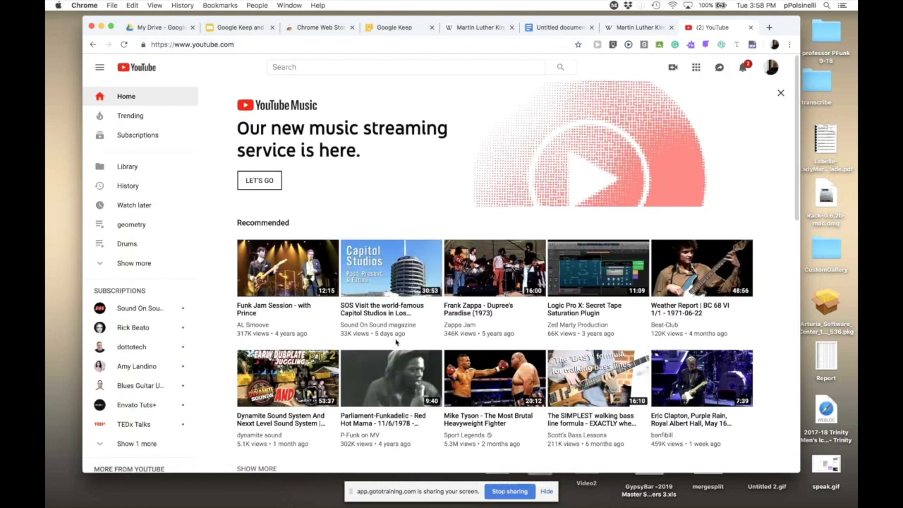
left_click(386, 283)
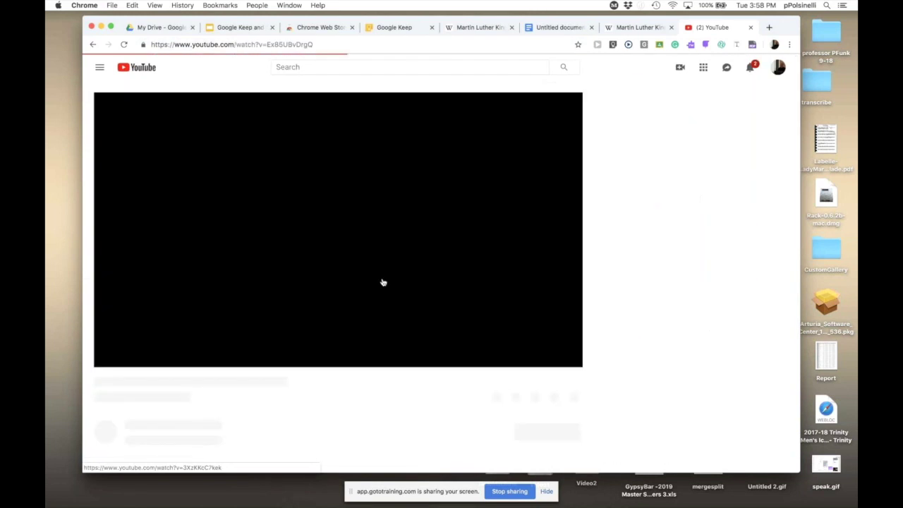
left_click(110, 354)
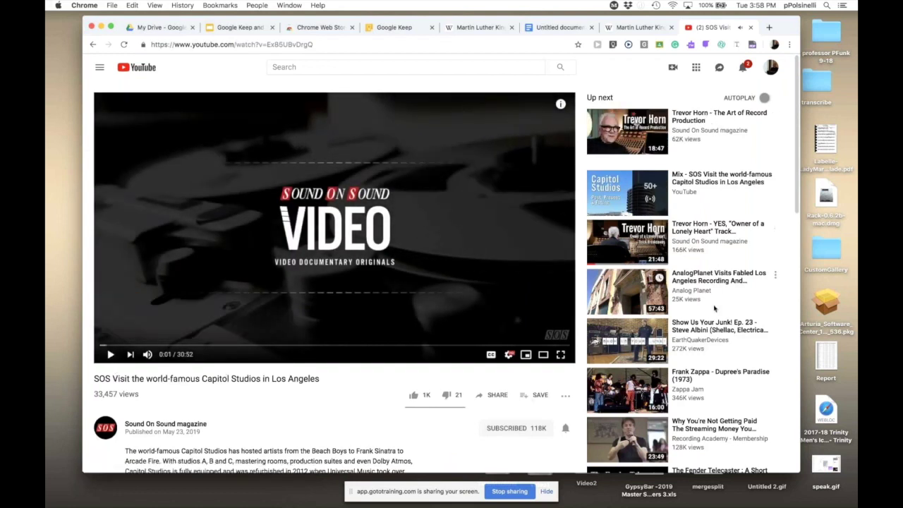
Step: Look over the video page's comments and suggestions, and activate the DF Tube extension on it
scroll(257, 420, "down", 1)
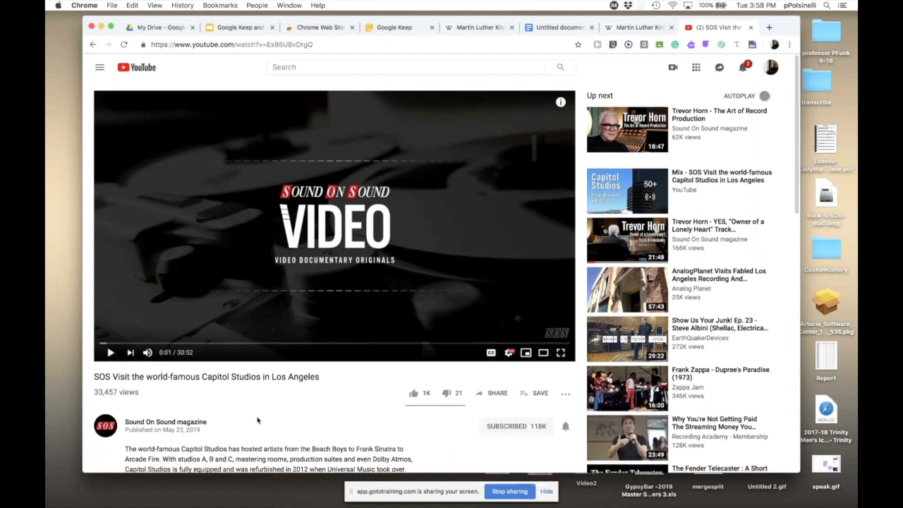
scroll(257, 421, "down", 10)
scroll(257, 420, "up", 5)
scroll(257, 421, "down", 3)
scroll(257, 420, "up", 7)
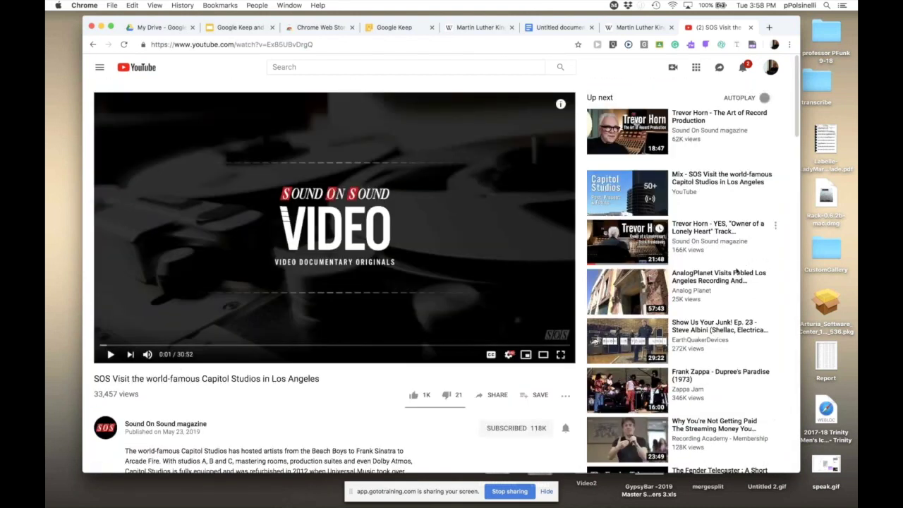
left_click(597, 46)
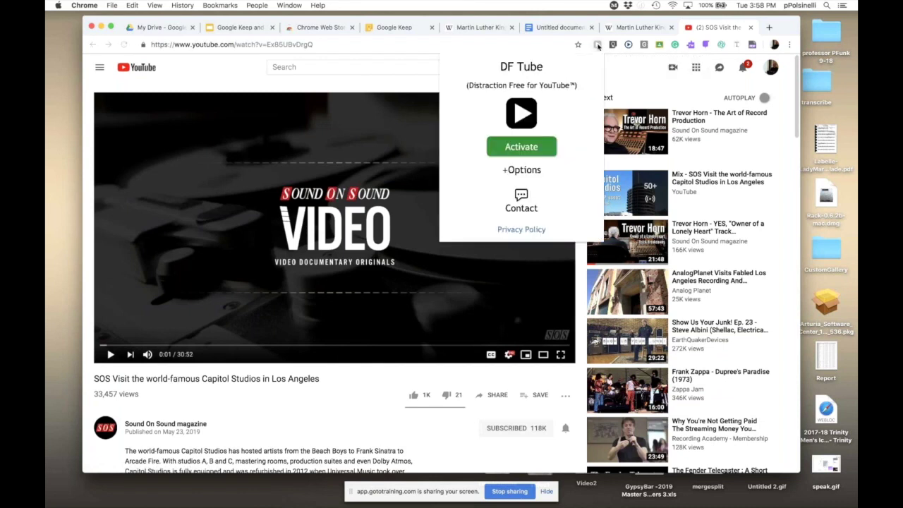
left_click(532, 148)
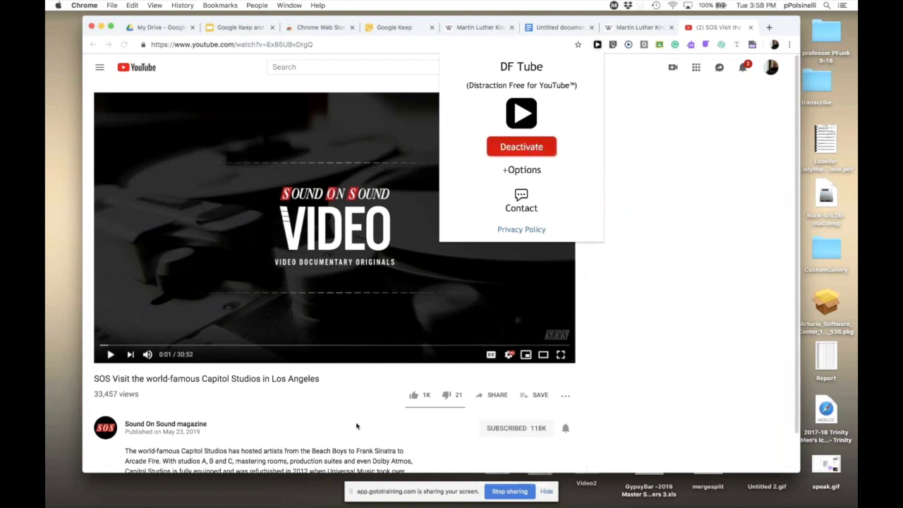
left_click(591, 343)
Step: Examine the distraction-free video page and deactivate the DF Tube extension
scroll(650, 290, "down", 1)
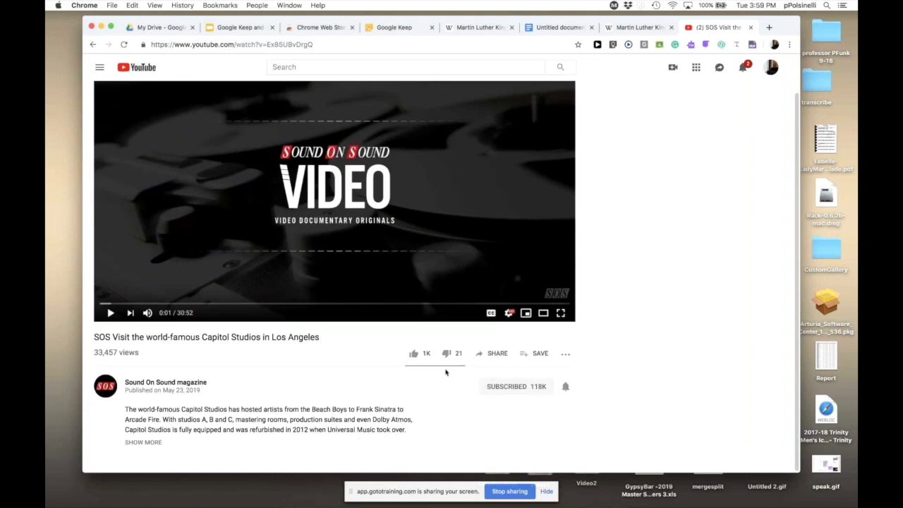
left_click(597, 45)
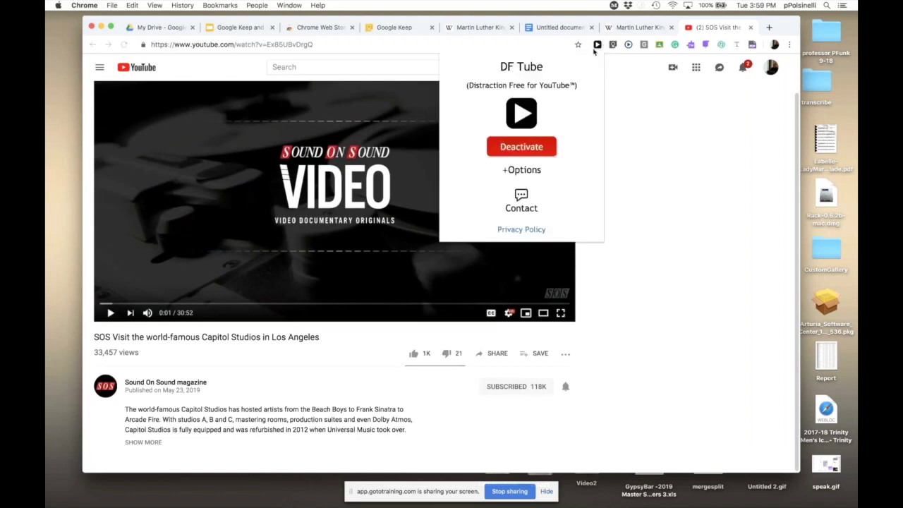
left_click(527, 147)
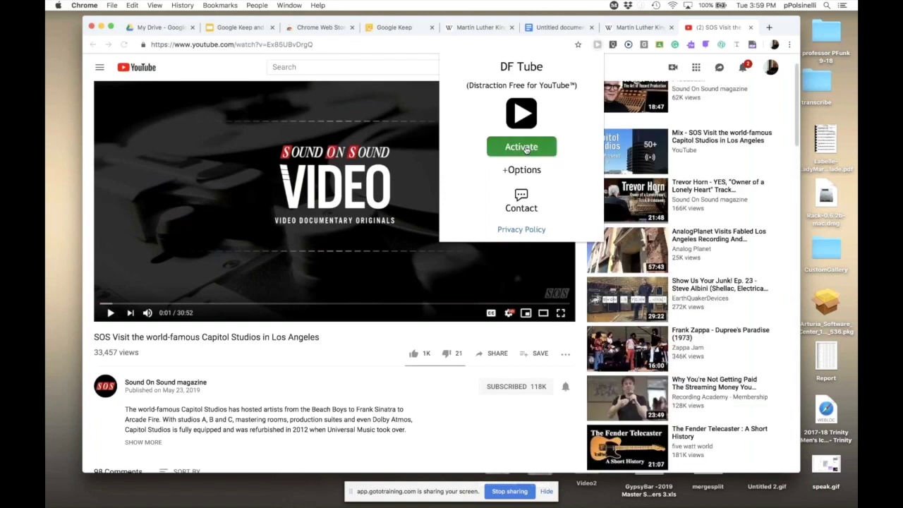
Step: Close the DF Tube popup and look over the video page with its list of suggested videos
left_click(628, 66)
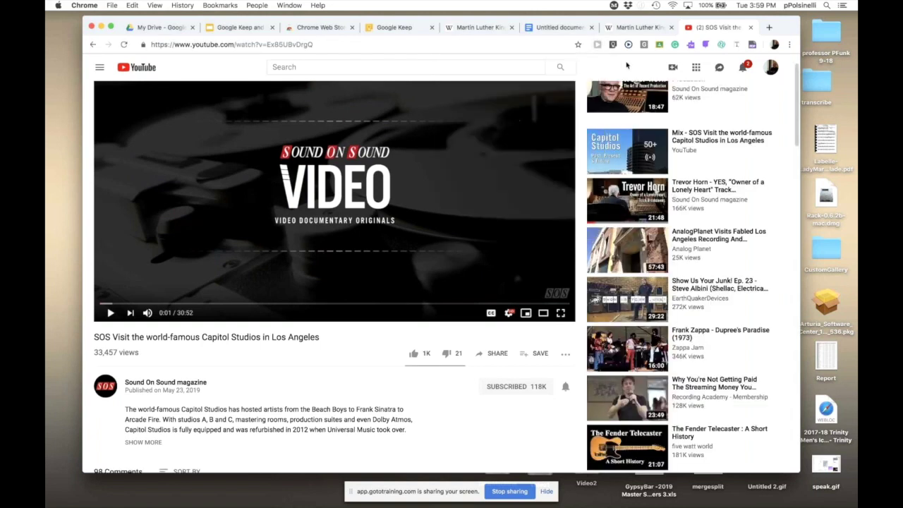
scroll(797, 137, "up", 2)
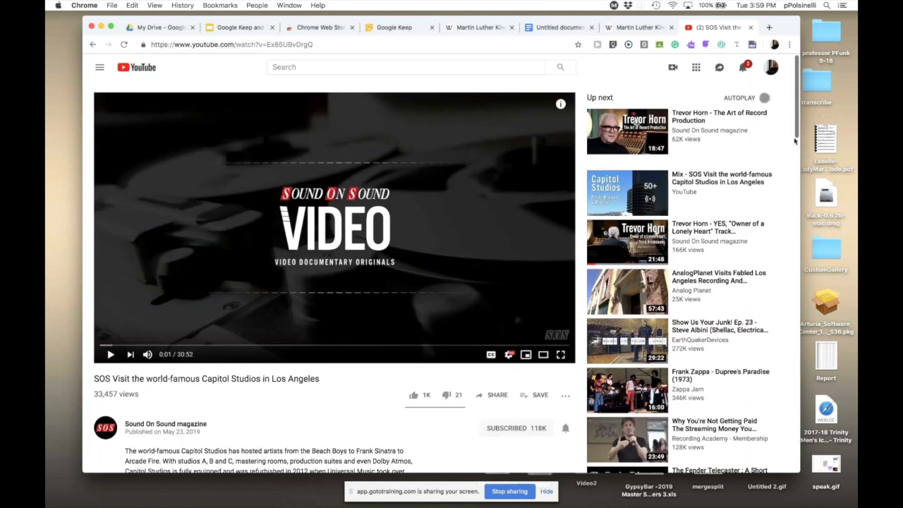
scroll(791, 182, "down", 5)
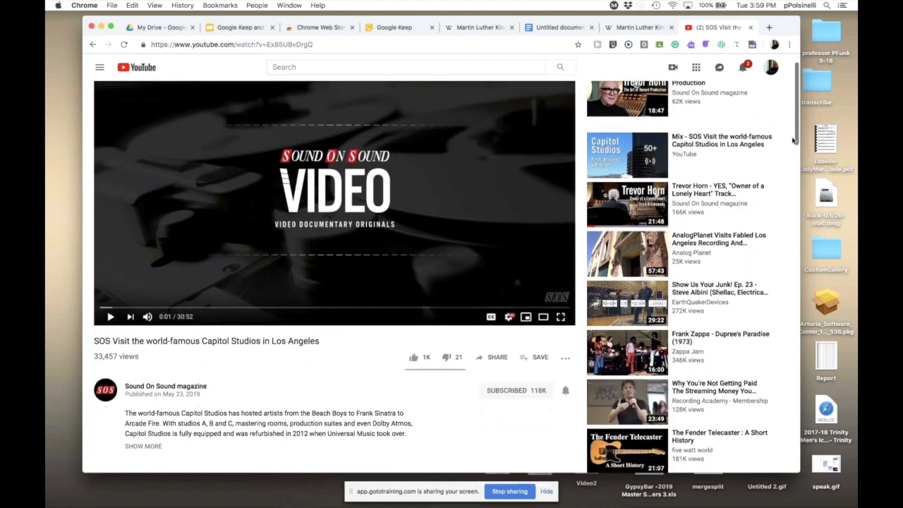
scroll(792, 182, "up", 5)
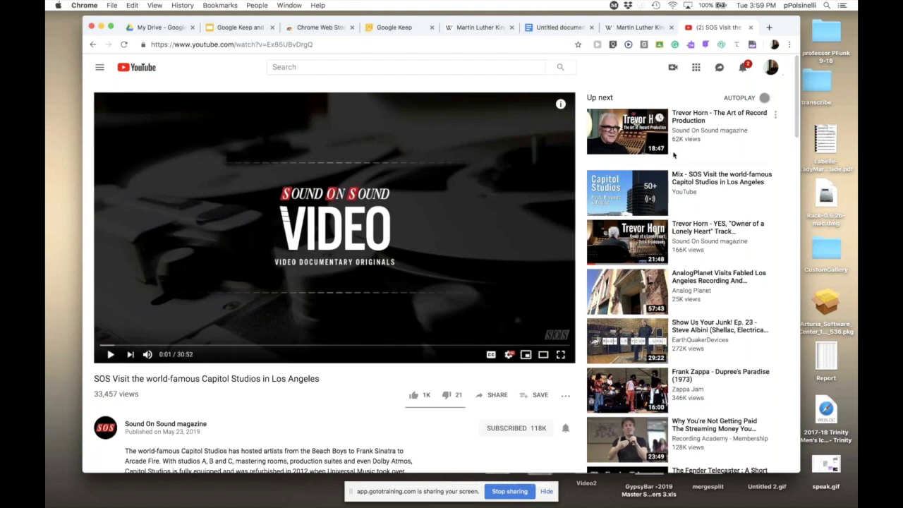
left_click_drag(797, 130, 705, 130)
Step: From the existing untitled Google Docs document, create a new blank document and show the extension toolbar containing the Check It tool
left_click(557, 27)
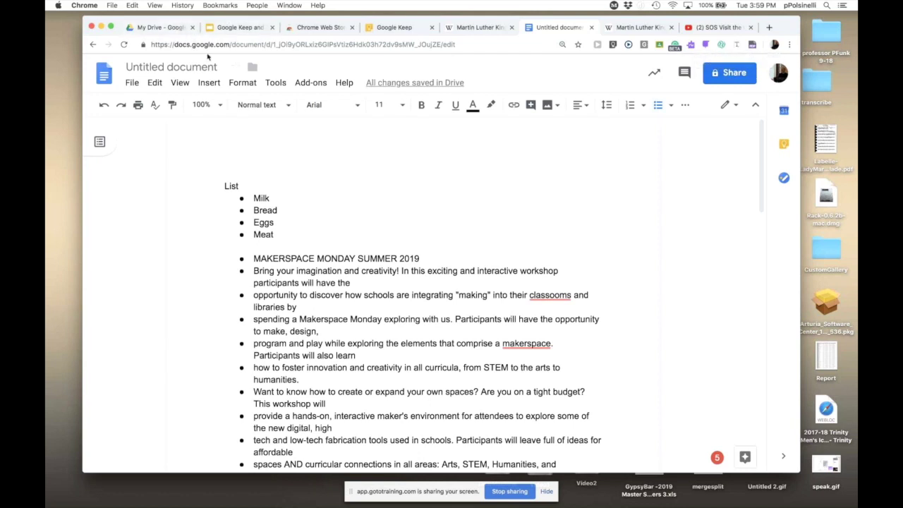
left_click(131, 82)
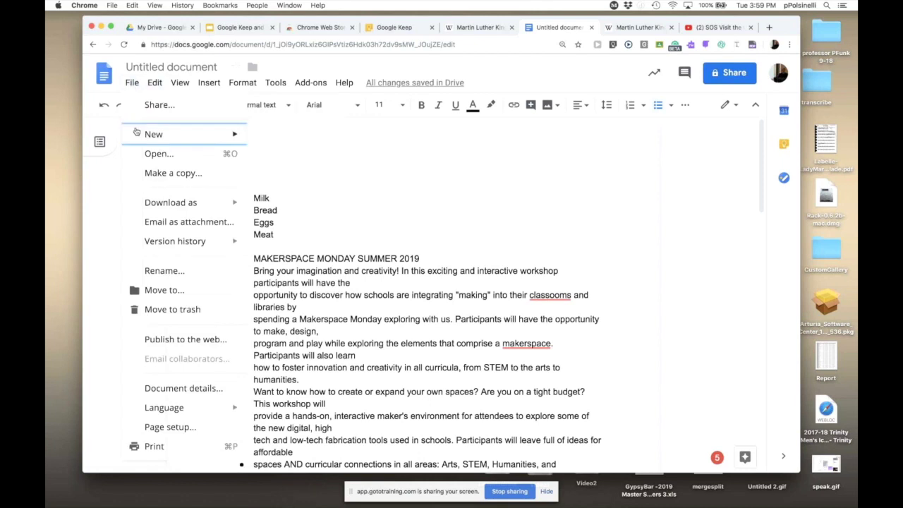
mouse_move(137, 134)
left_click(285, 139)
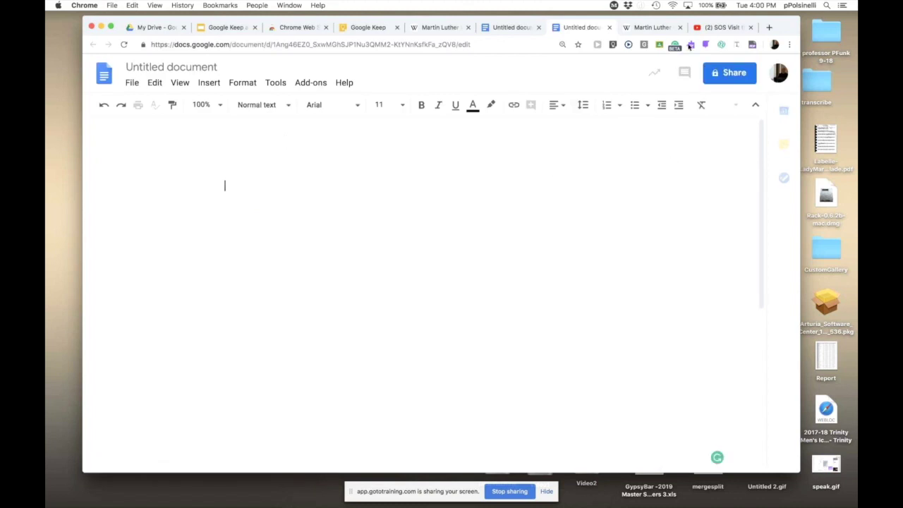
left_click(690, 45)
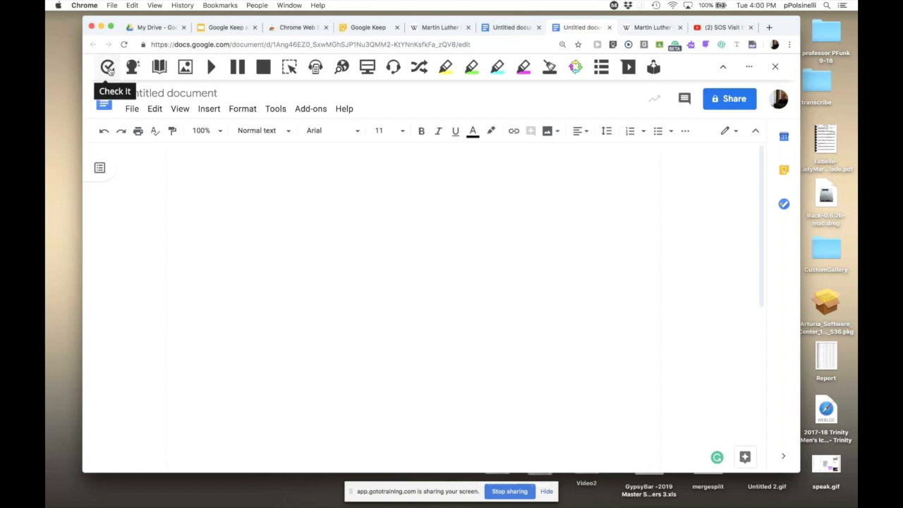
Step: Enter the deliberately misspelled sentence "Hello workd how are you doing tdey" in the new document
type("Hello ")
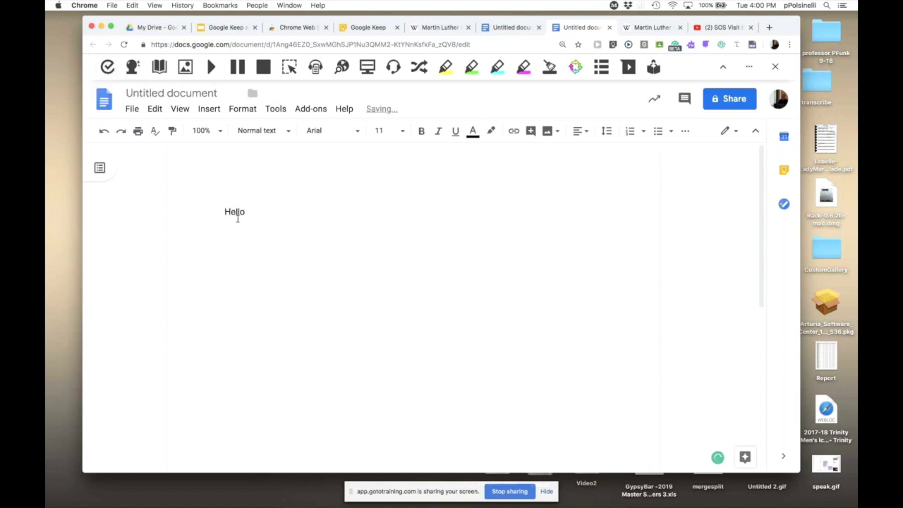
type("workd how are you ")
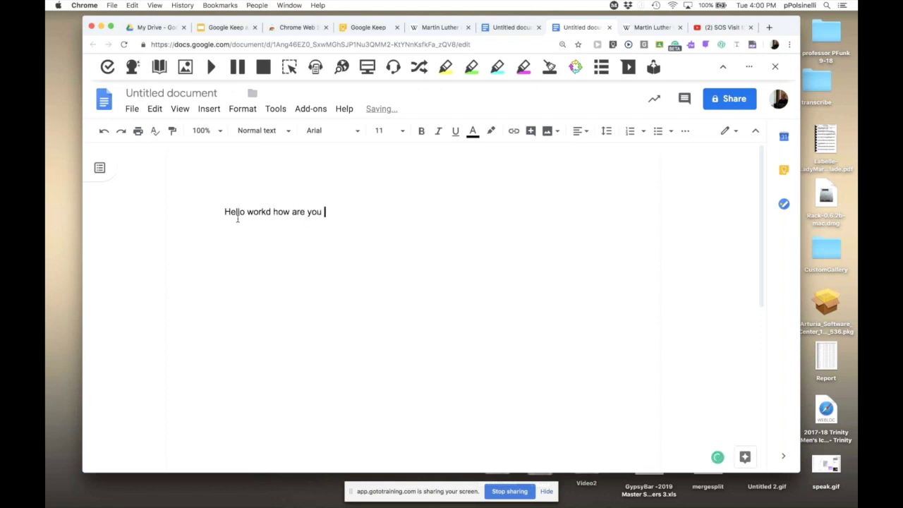
type("doing tdey")
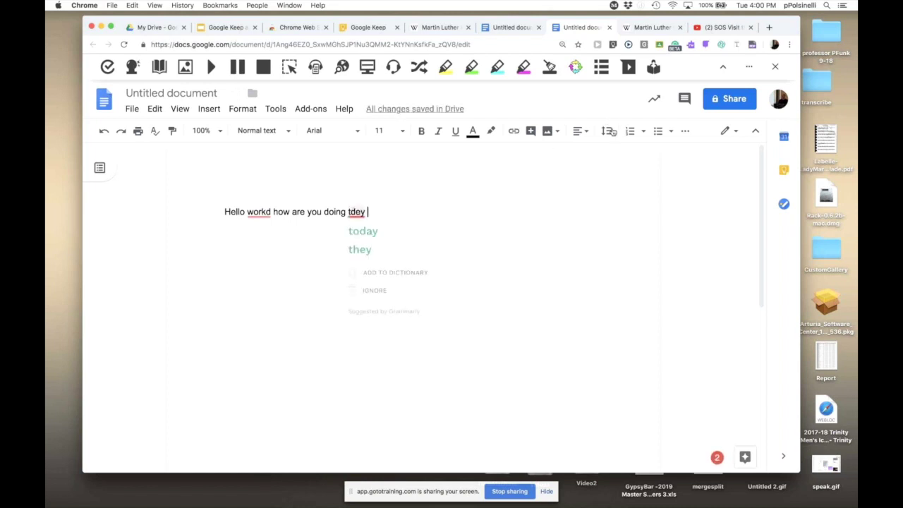
Step: Turn off Grammarly's grammar and spelling check for docs.google.com
right_click(675, 47)
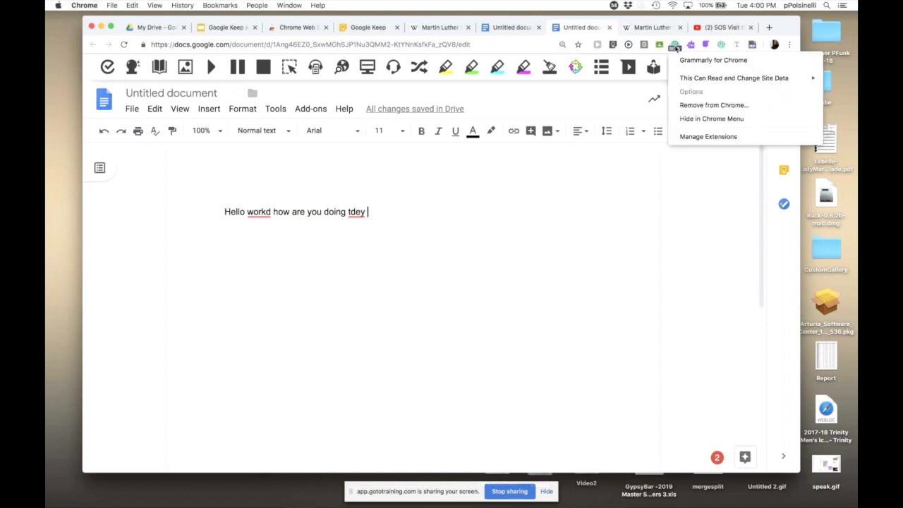
key("Escape")
left_click(675, 46)
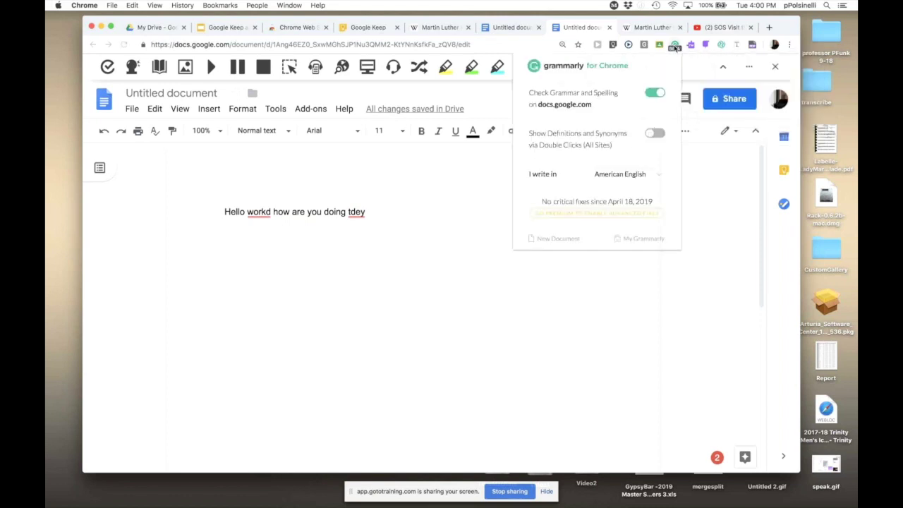
left_click(653, 94)
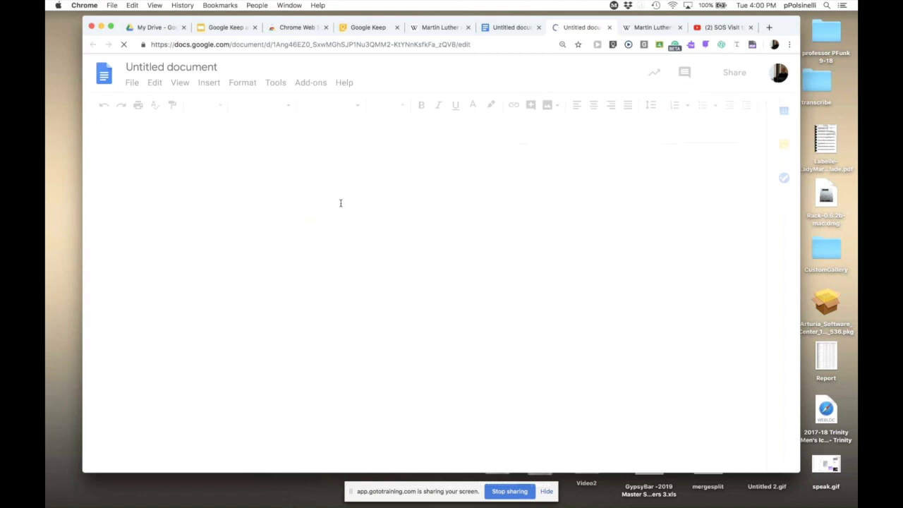
Step: Select the whole misspelled sentence in the reloaded document and show the extension toolbar with the Check It tool again
left_click_drag(223, 186, 359, 188)
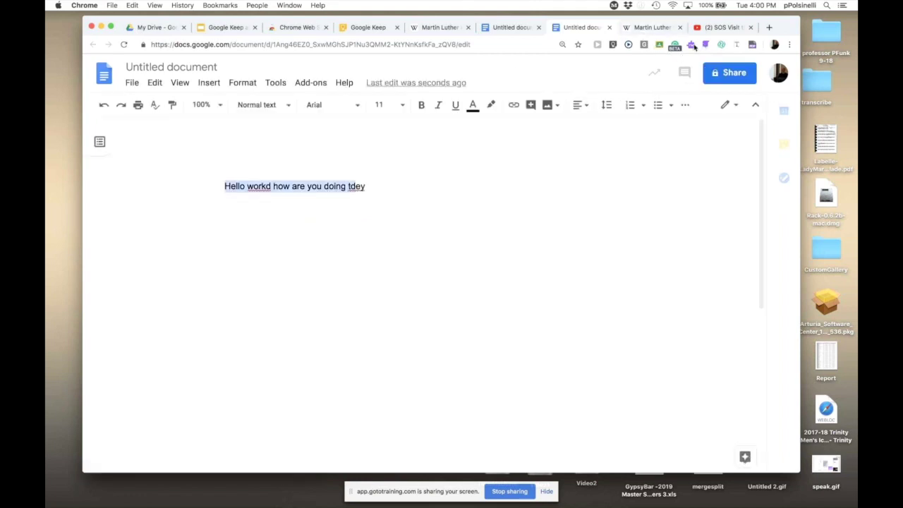
left_click(380, 199)
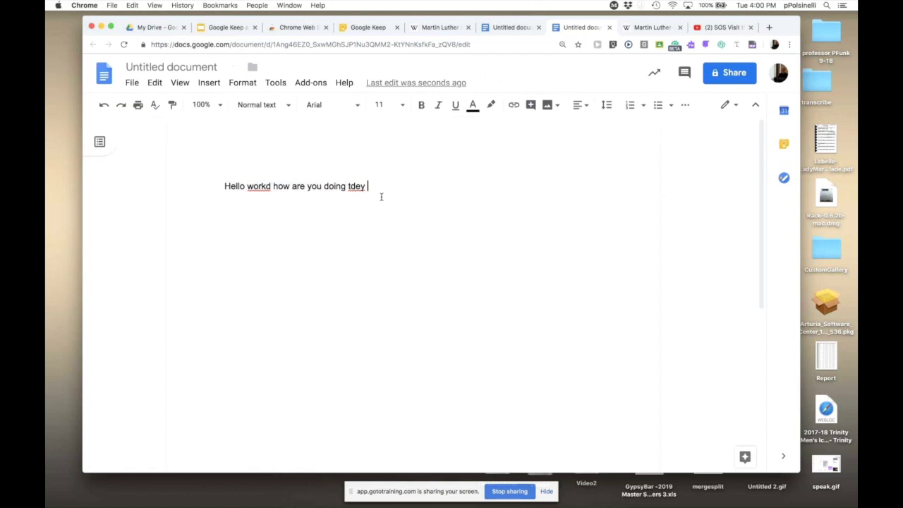
left_click_drag(381, 197, 214, 189)
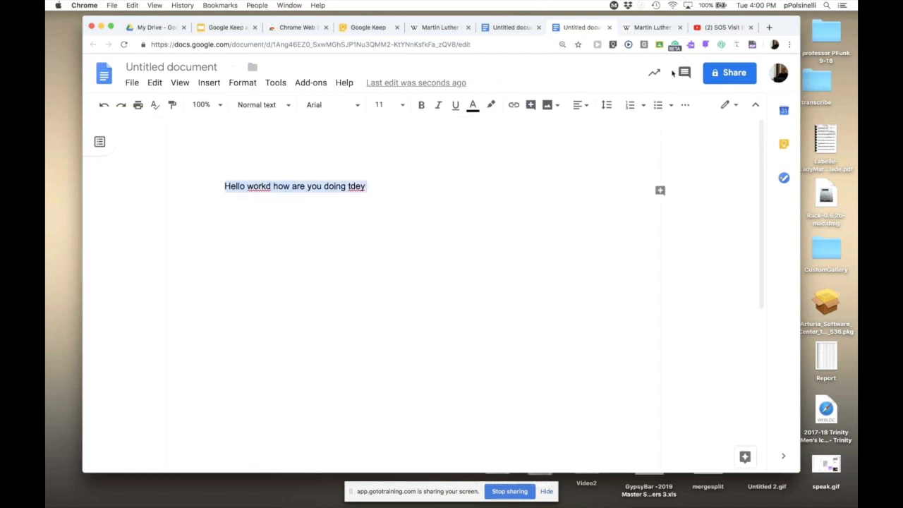
left_click(691, 45)
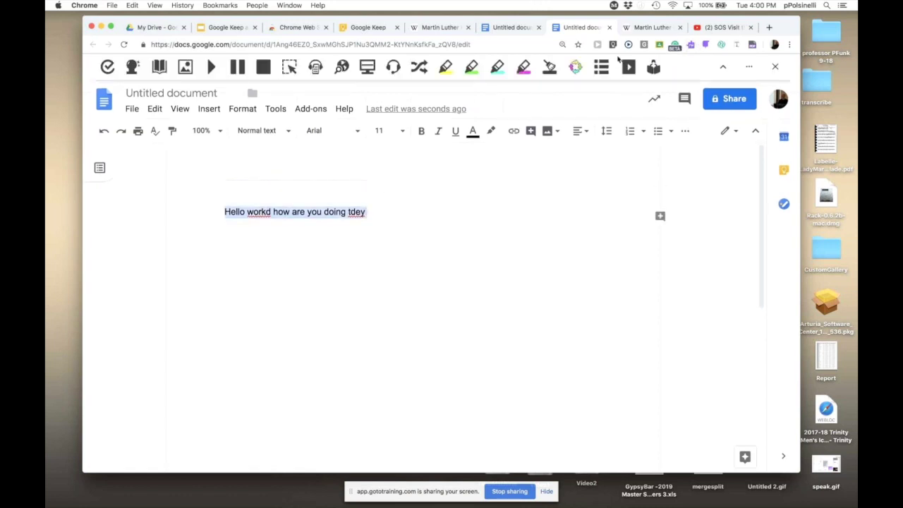
Step: Turn on the toolbar's spelling checker and correct "workd" to the suggested word "world"
left_click(107, 69)
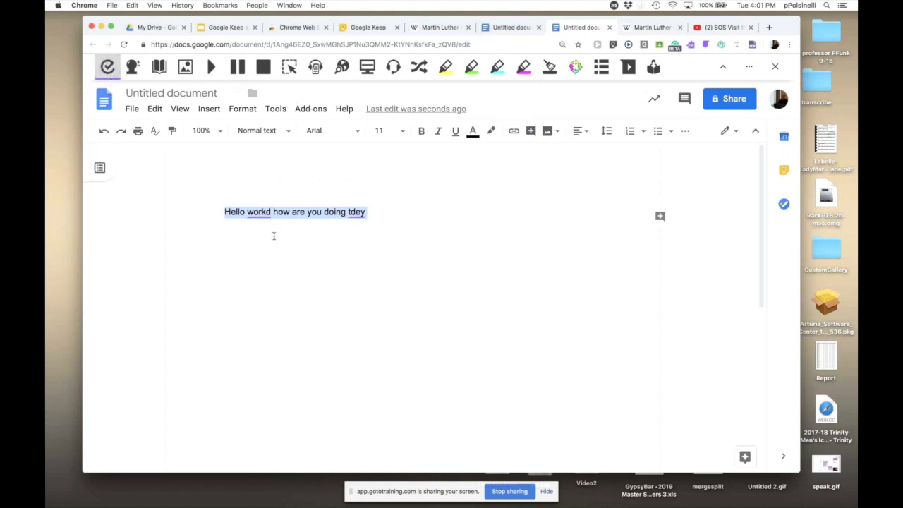
right_click(266, 213)
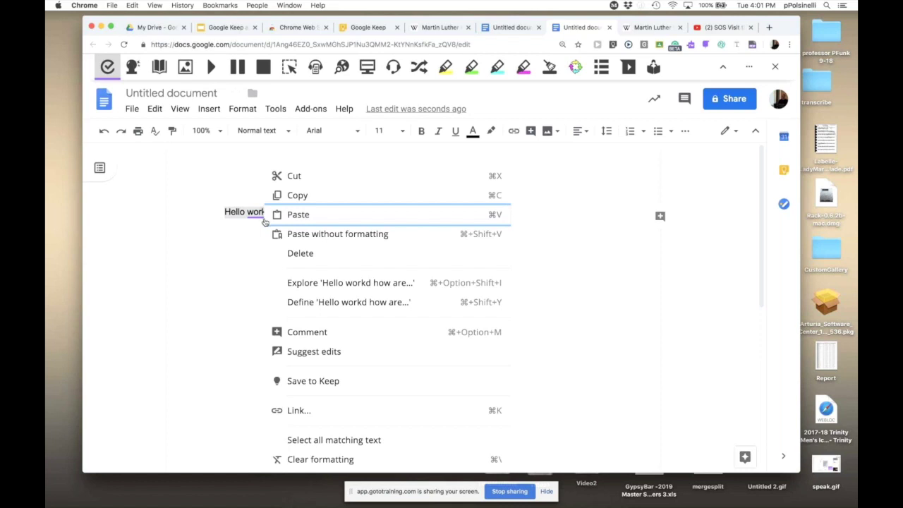
left_click(210, 277)
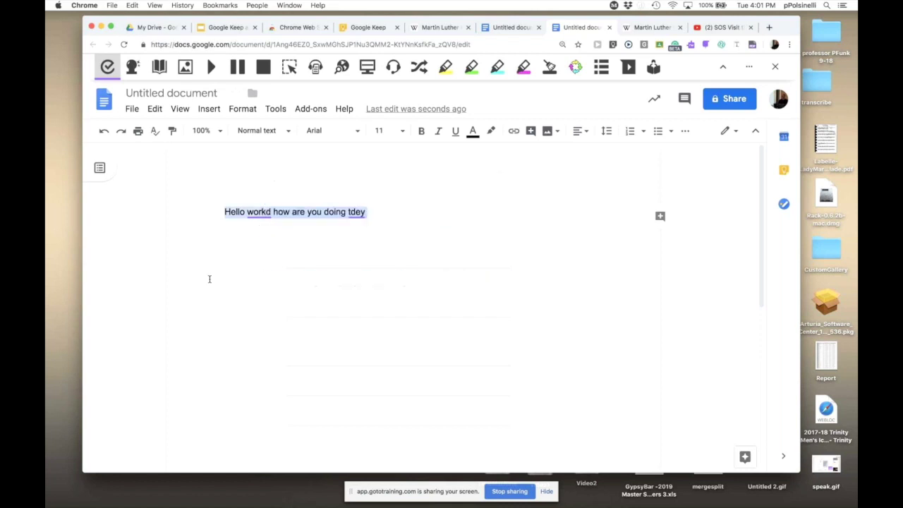
left_click(264, 215)
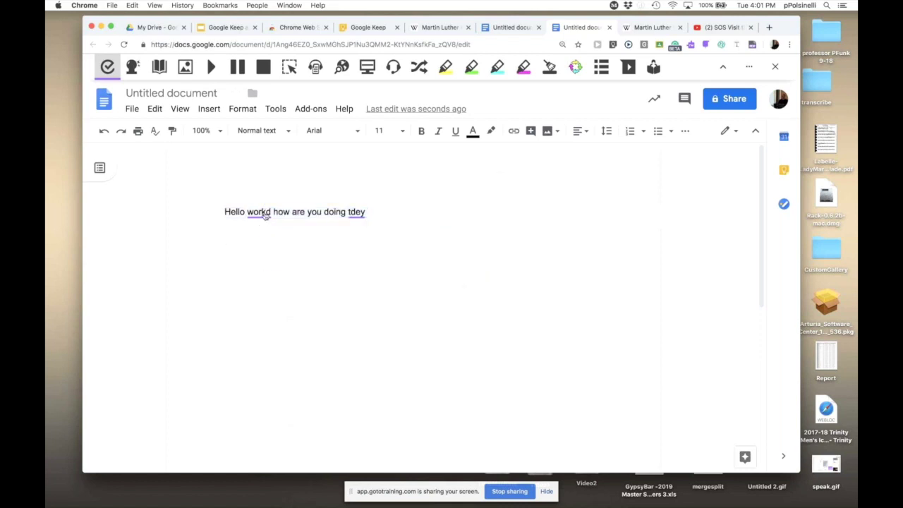
right_click(265, 215)
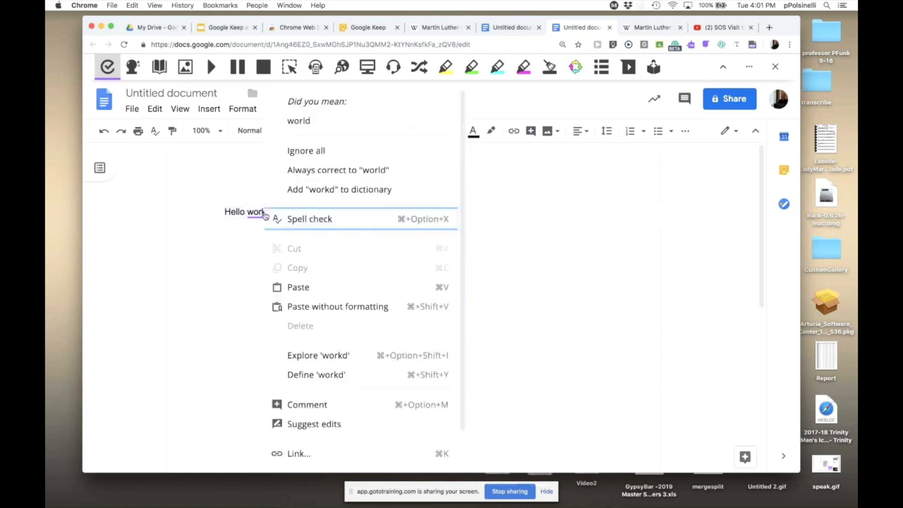
left_click(298, 121)
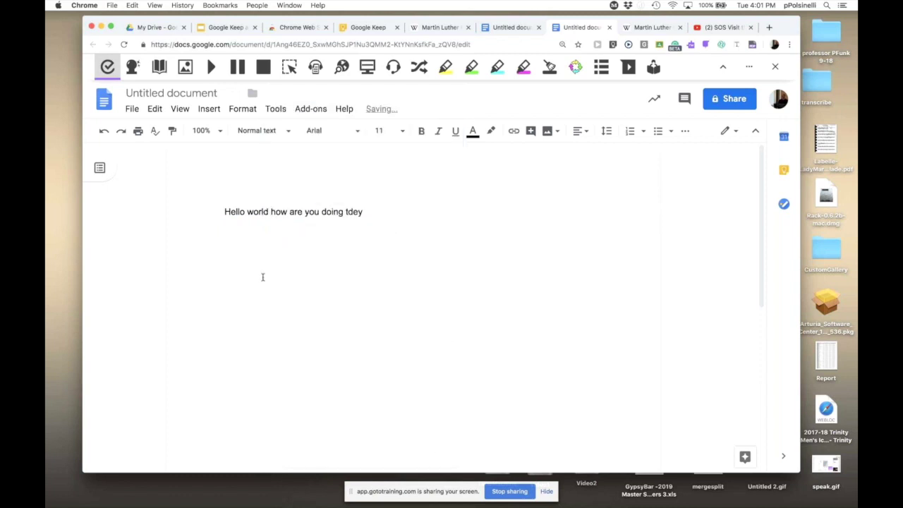
Step: Correct "tdey" to "today", end the sentence with a period and start a new paragraph
right_click(352, 213)
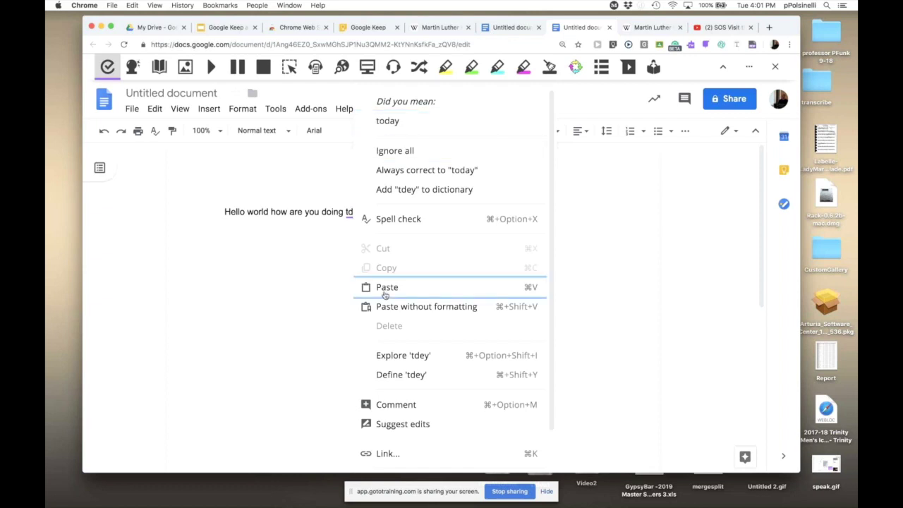
left_click(386, 119)
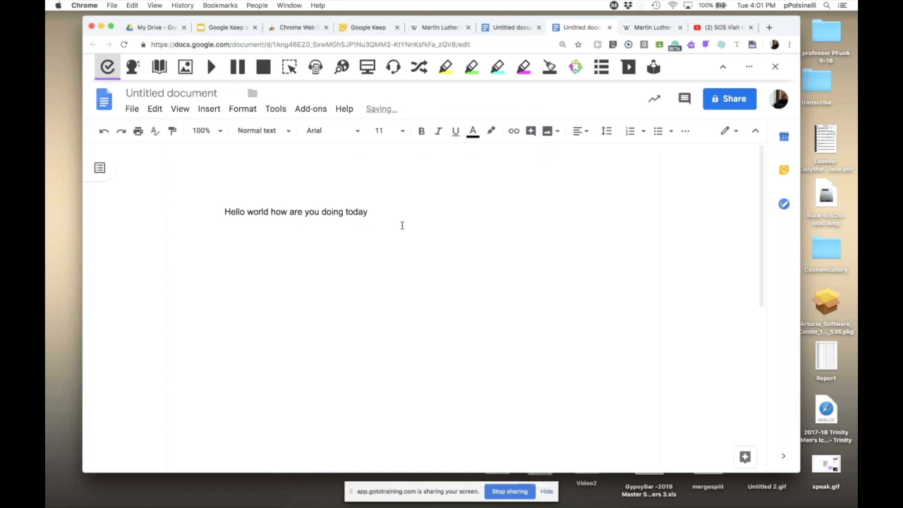
type(".")
key("Return")
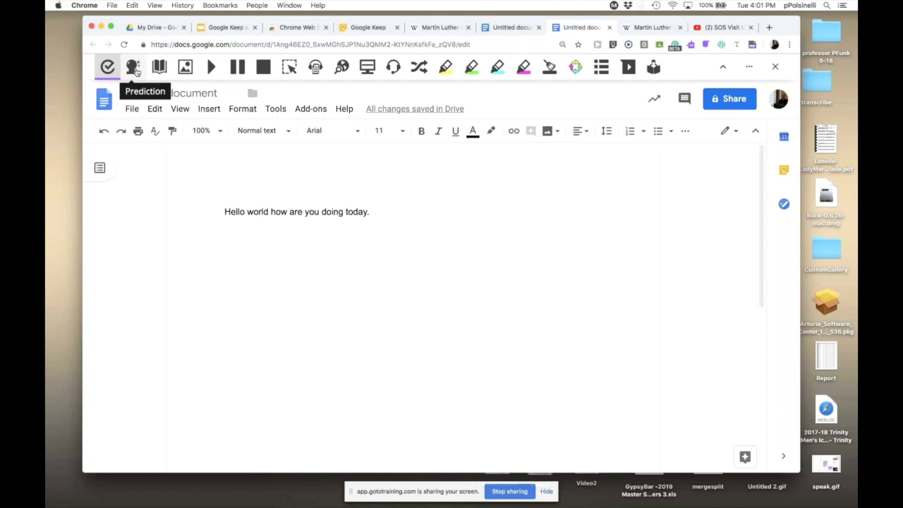
Step: Turn on word prediction and begin the second sentence with "The next thing we", using the suggested words
left_click(134, 71)
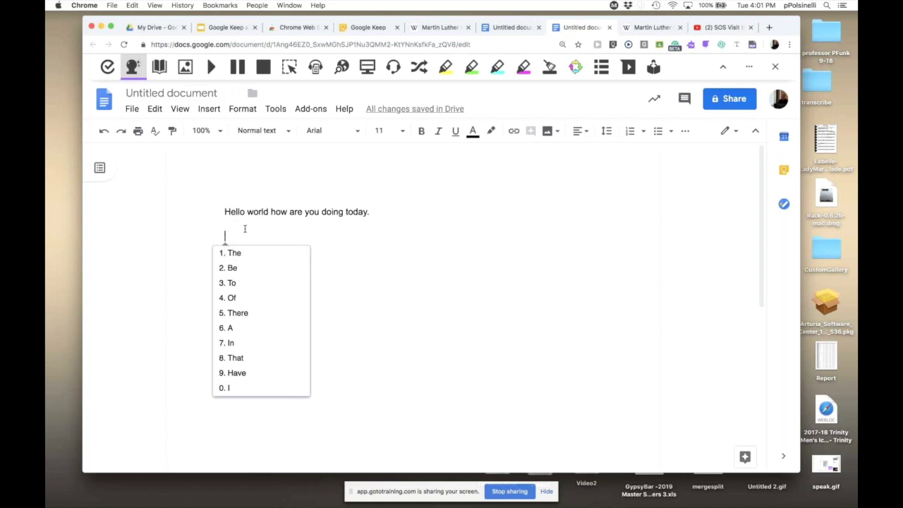
left_click(242, 259)
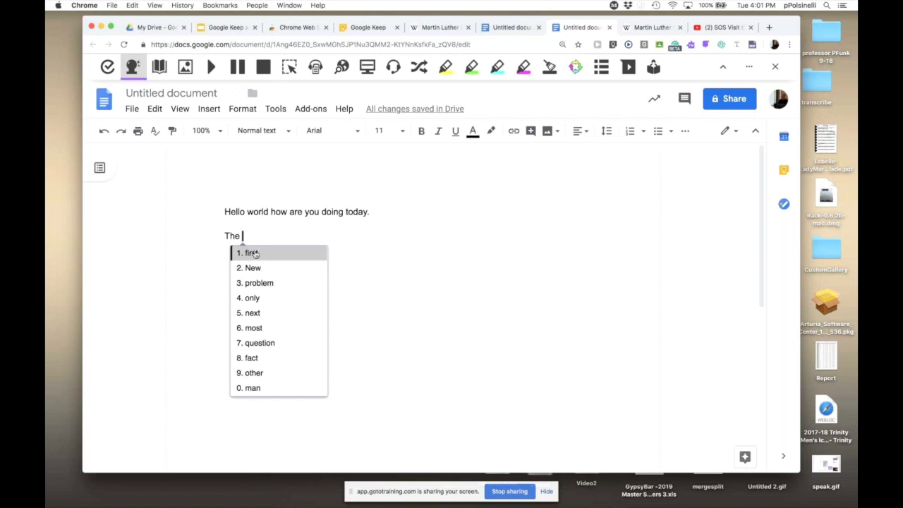
left_click(252, 313)
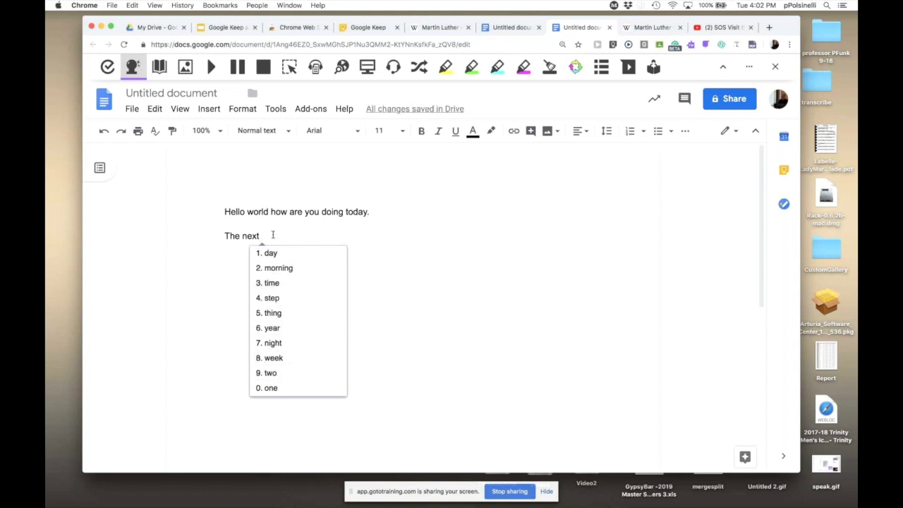
type("thing")
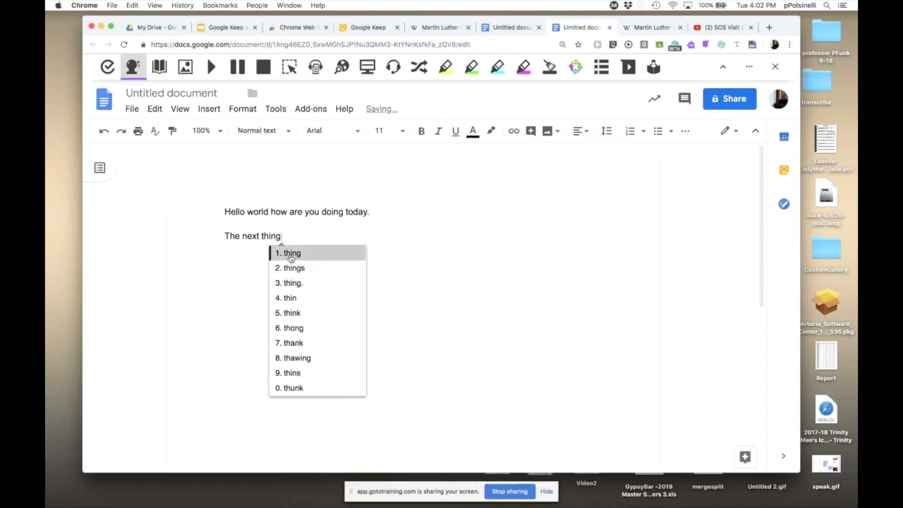
left_click(290, 258)
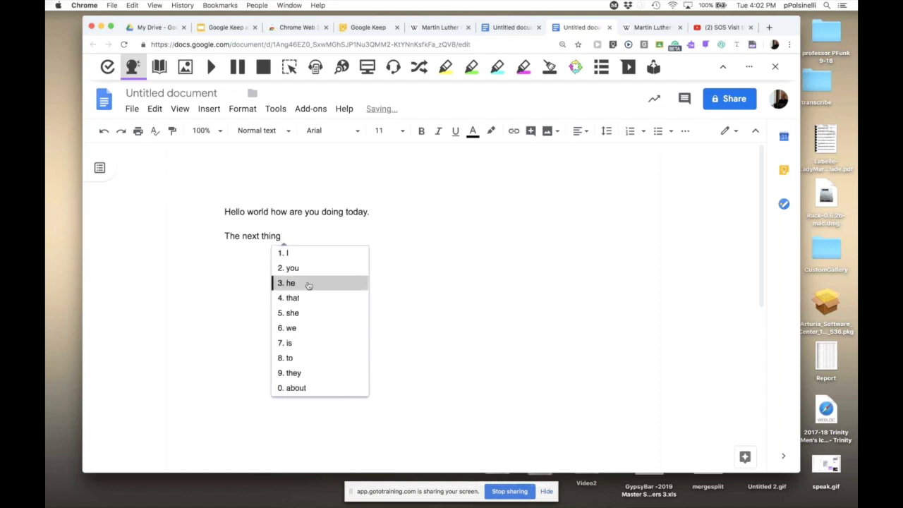
left_click(305, 329)
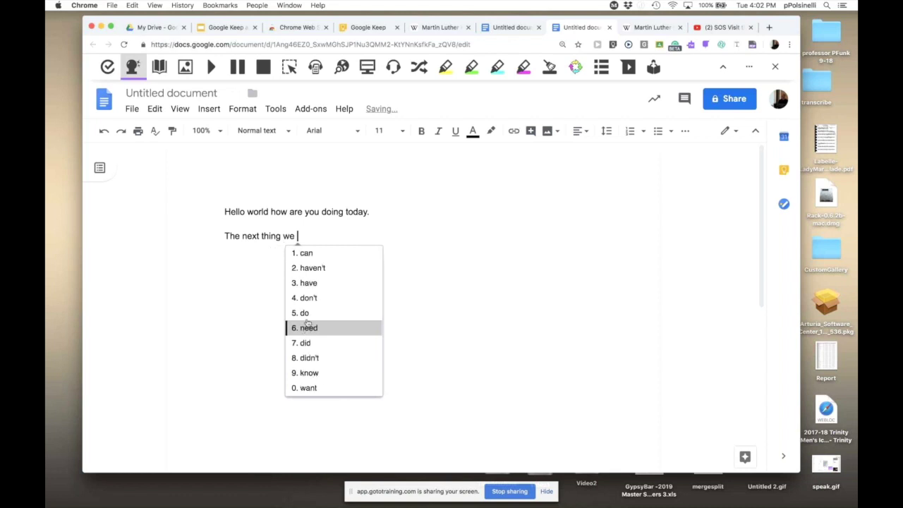
Step: Continue the sentence with the predicted words "want to do is get a new"
left_click(310, 388)
left_click(338, 256)
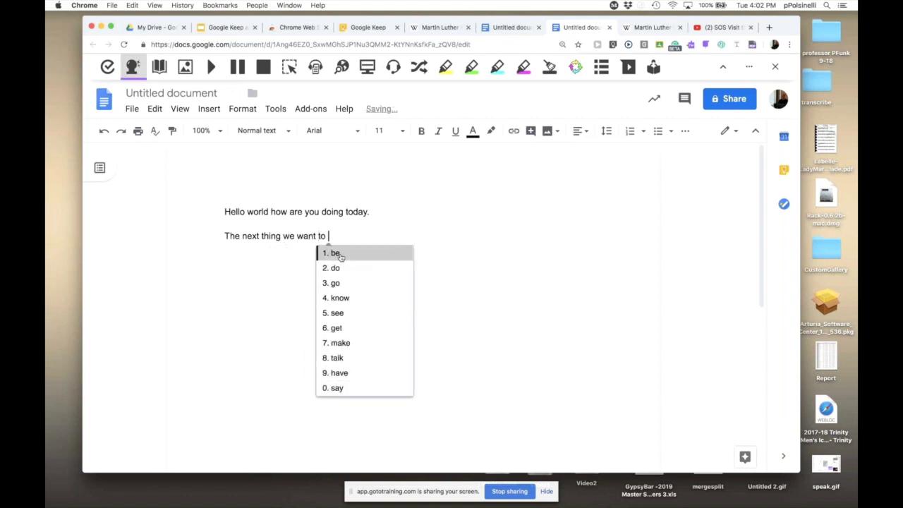
left_click(340, 272)
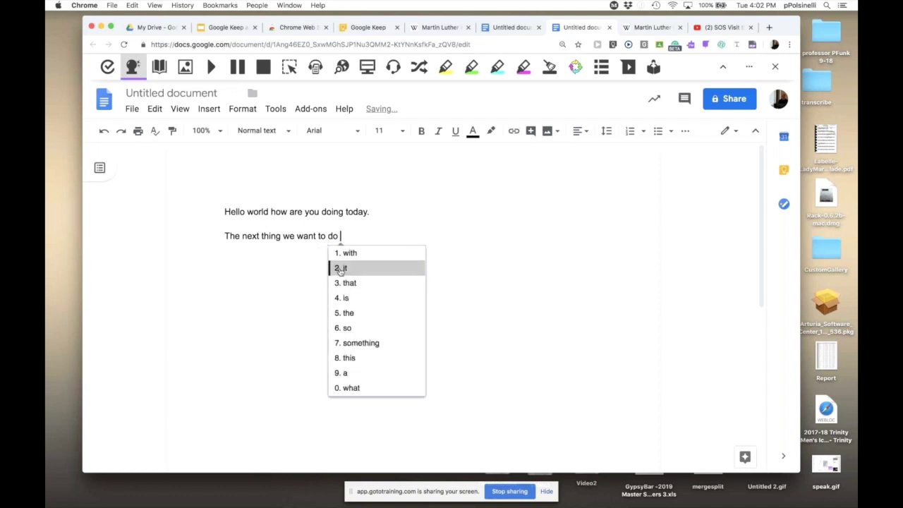
left_click(354, 301)
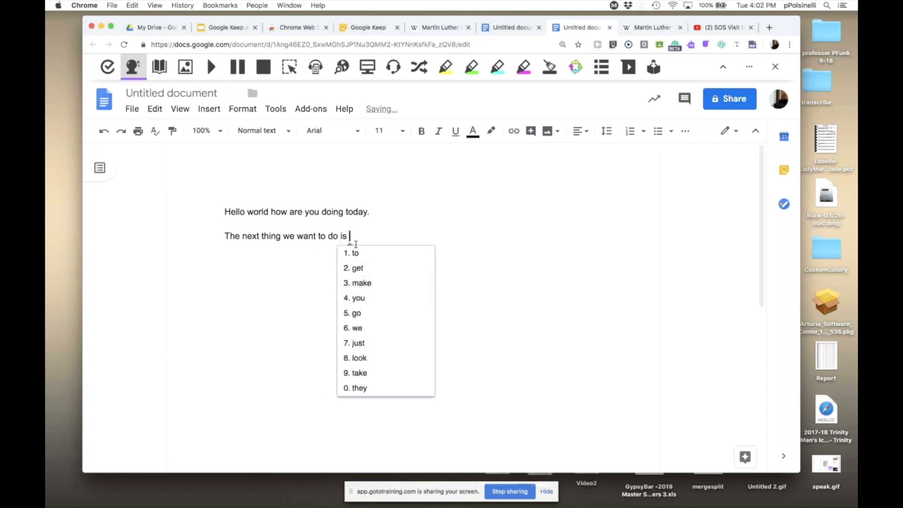
left_click(366, 273)
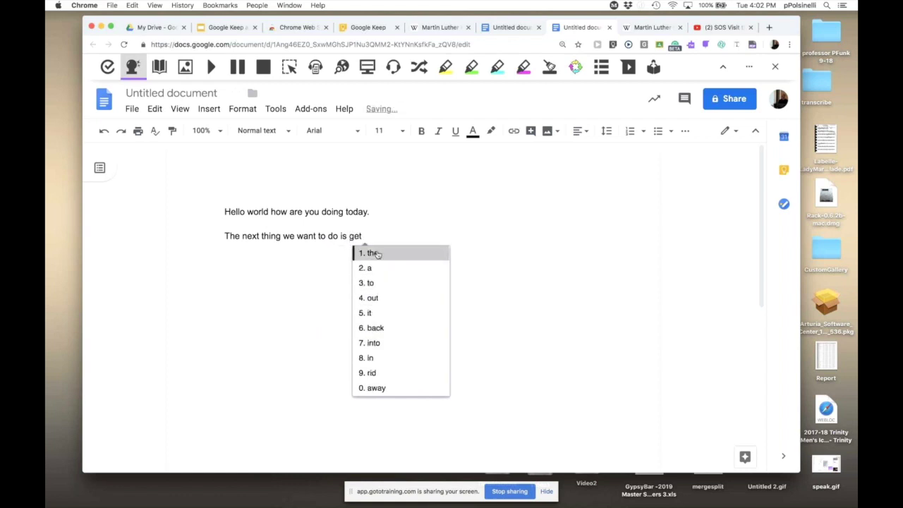
left_click(377, 269)
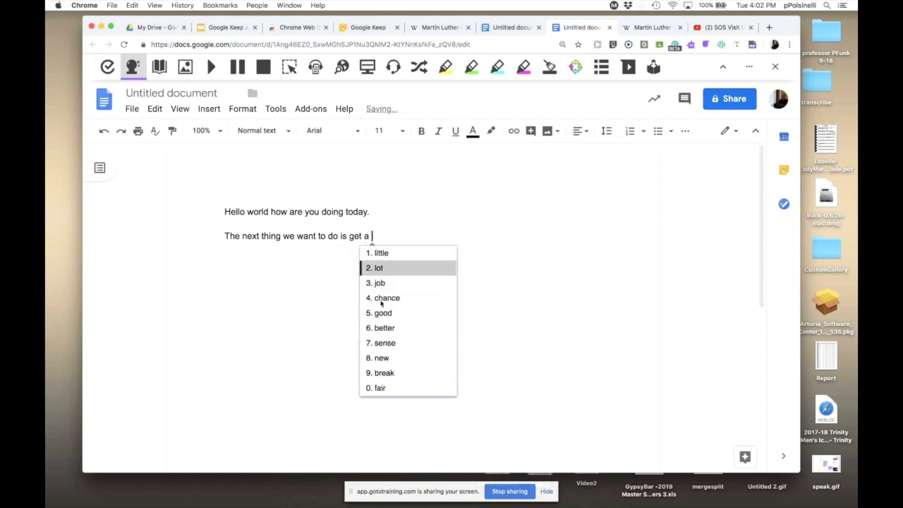
left_click(381, 359)
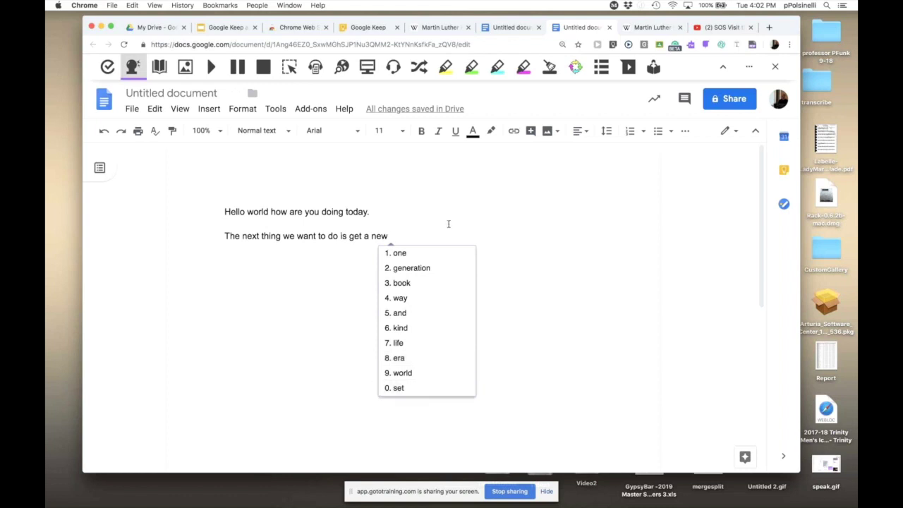
Step: Complete the sentence with the predicted word "computer" and a period, then start a new paragraph
type("co")
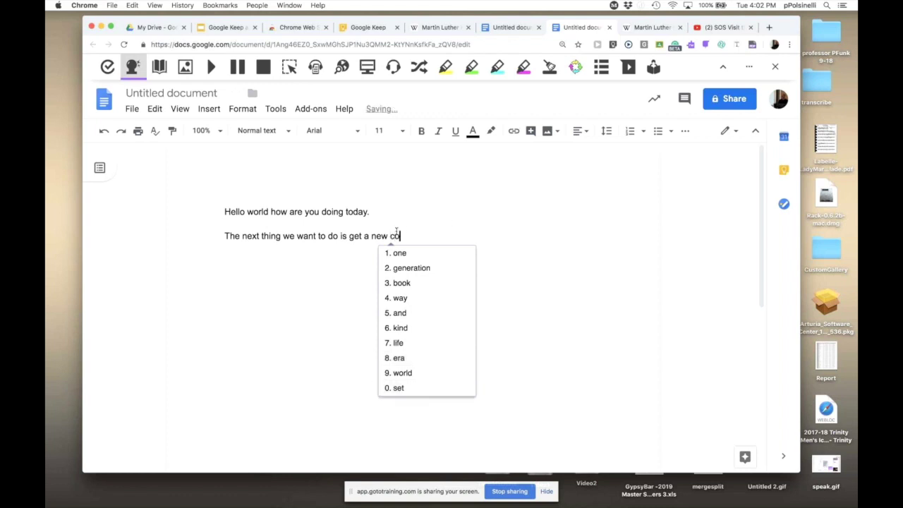
type("mputer")
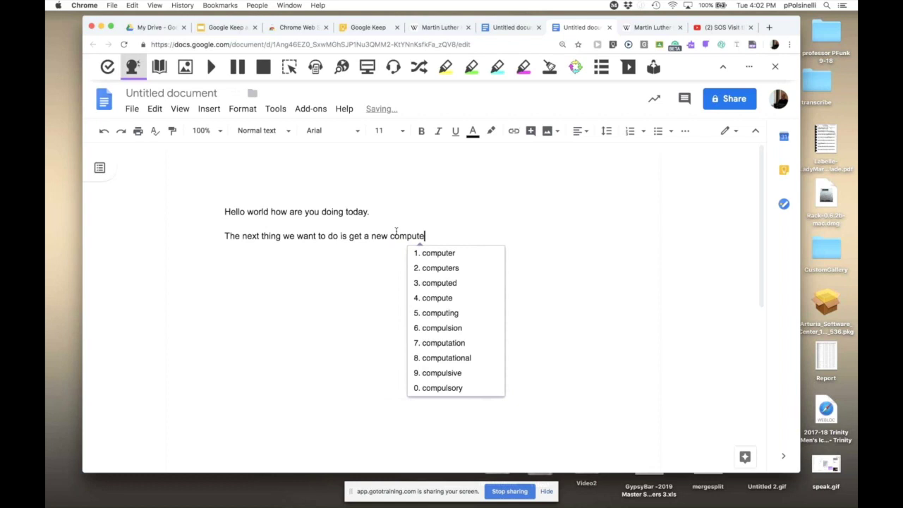
left_click(429, 254)
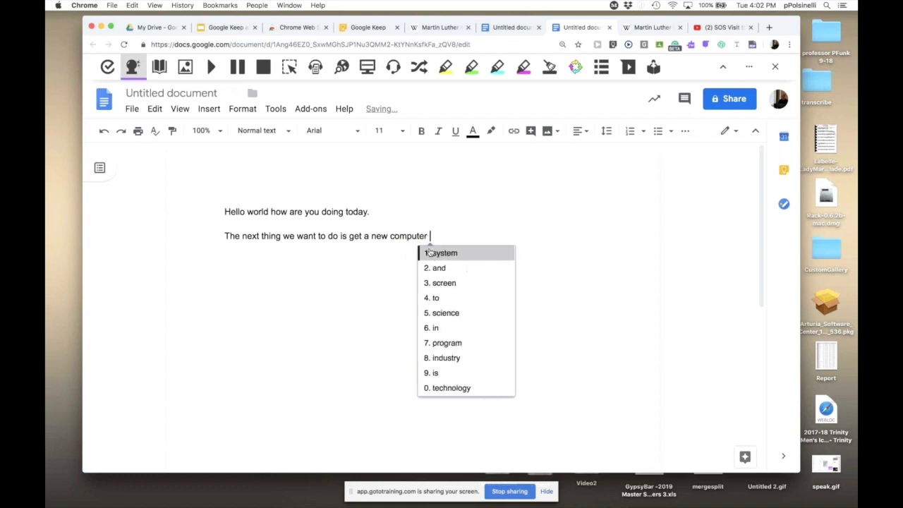
key("BackSpace")
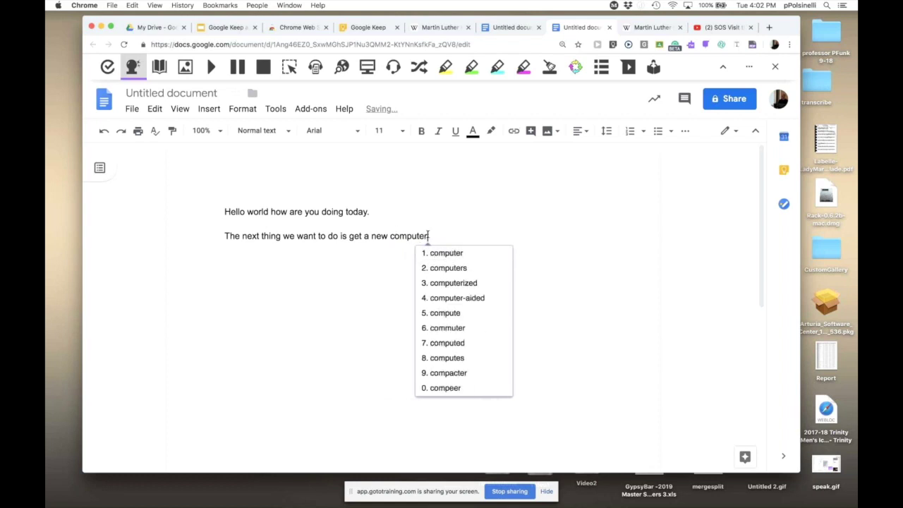
type(".")
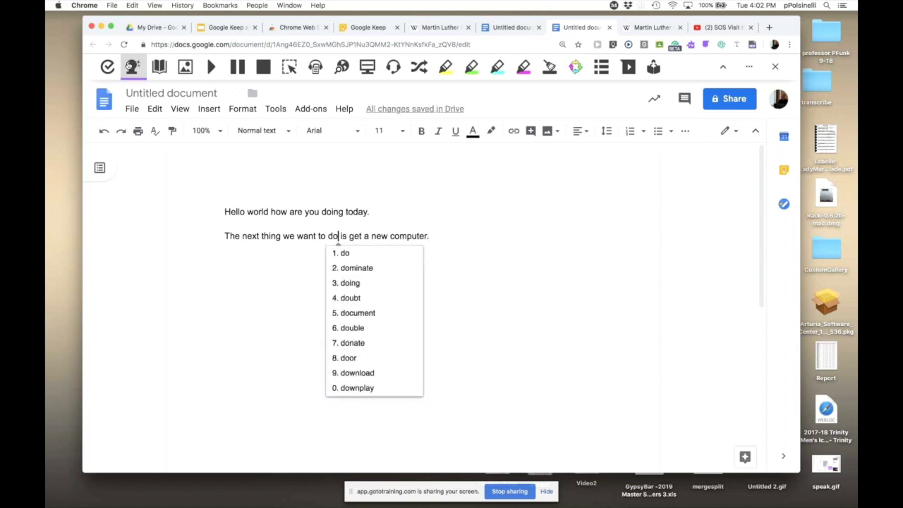
left_click(440, 236)
key("Return")
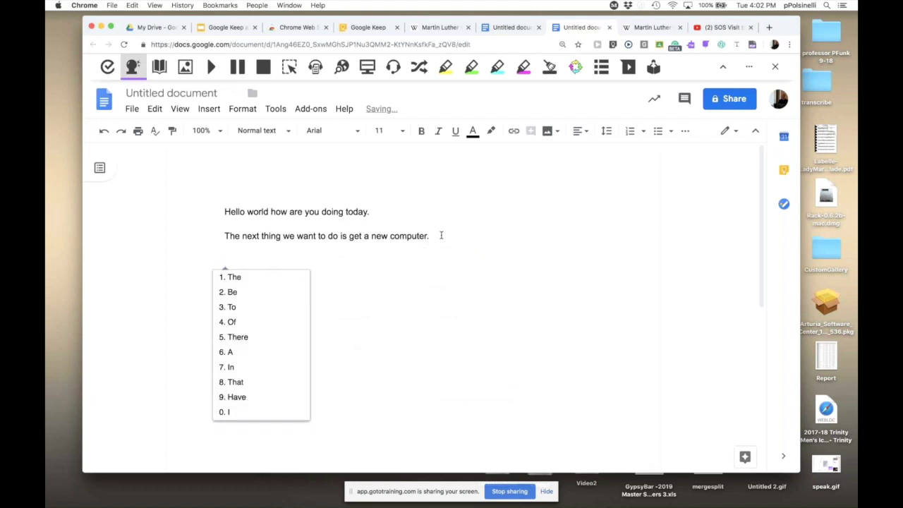
left_click(431, 365)
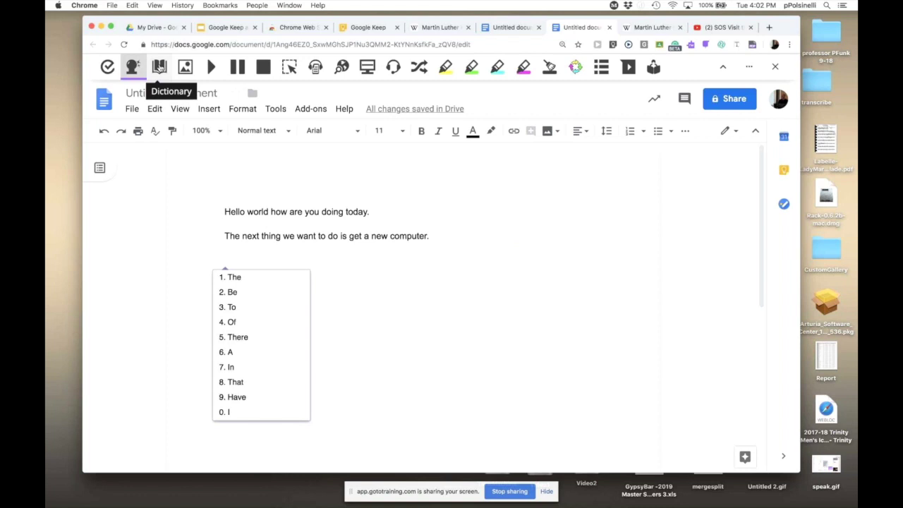
Step: Look up the word "computer" in the Dictionary, read through its definitions and close the dictionary
left_click(159, 67)
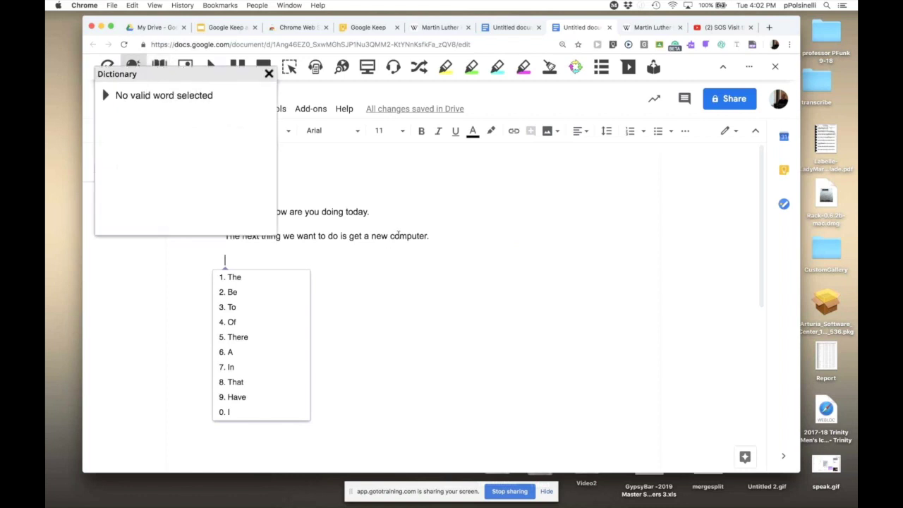
left_click_drag(389, 237, 428, 238)
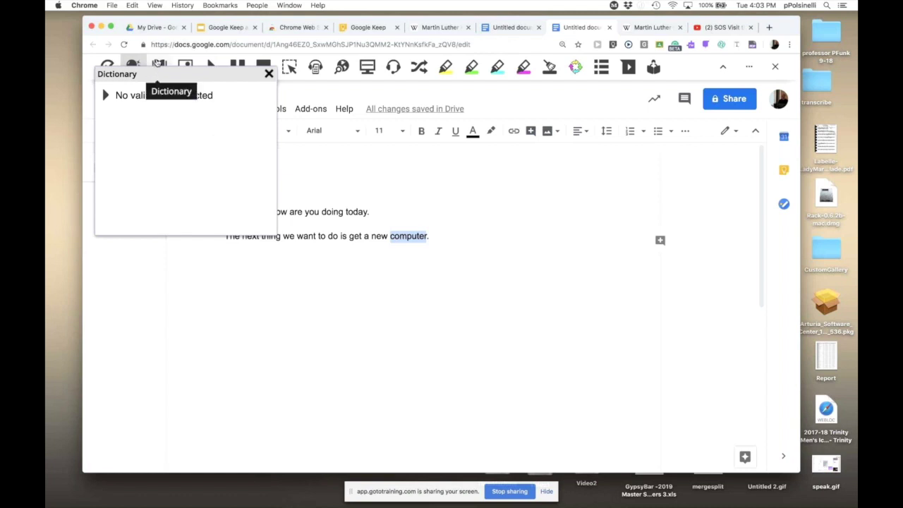
left_click(156, 63)
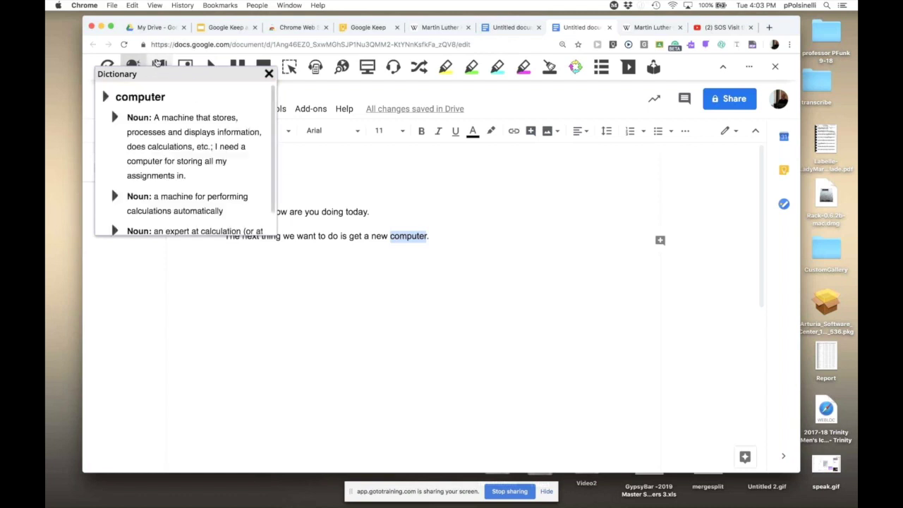
scroll(273, 143, "down", 1)
scroll(270, 118, "up", 2)
scroll(271, 112, "down", 1)
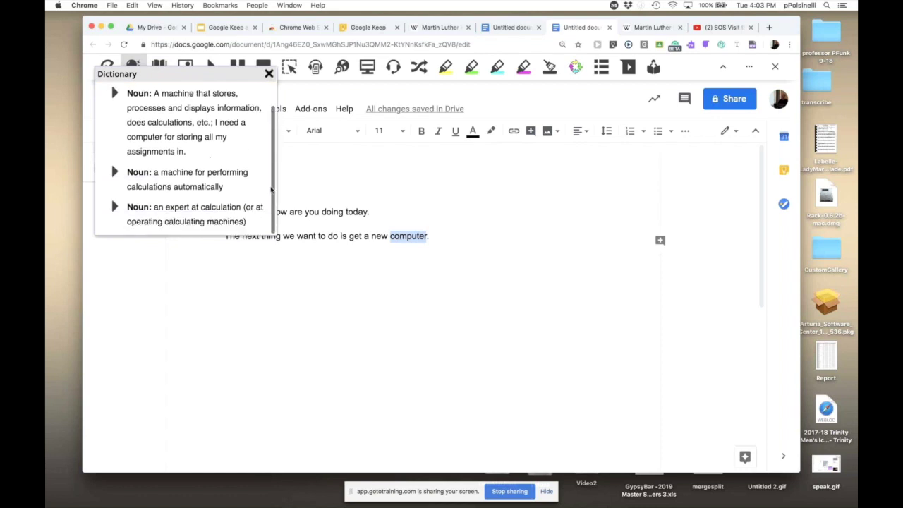
left_click(315, 307)
left_click(268, 75)
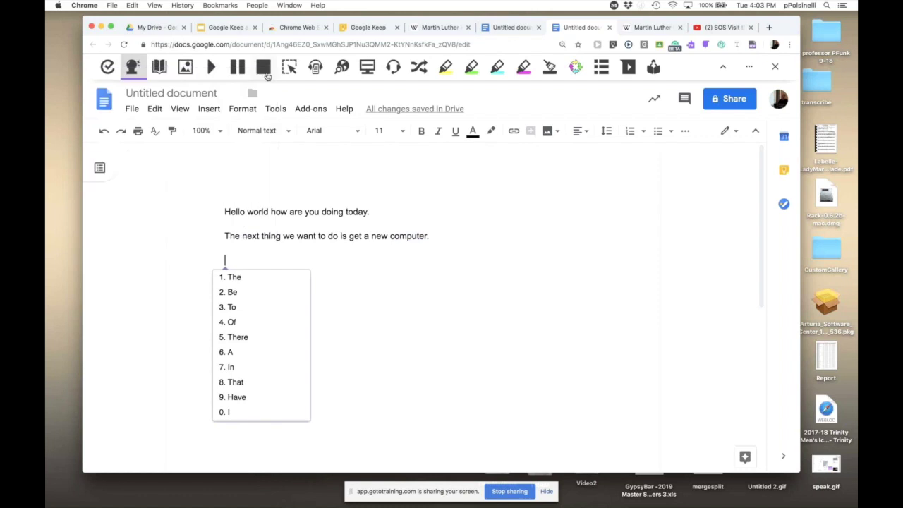
Step: Look up the word "computer" from the second sentence in the Picture Dictionary
double_click(390, 235)
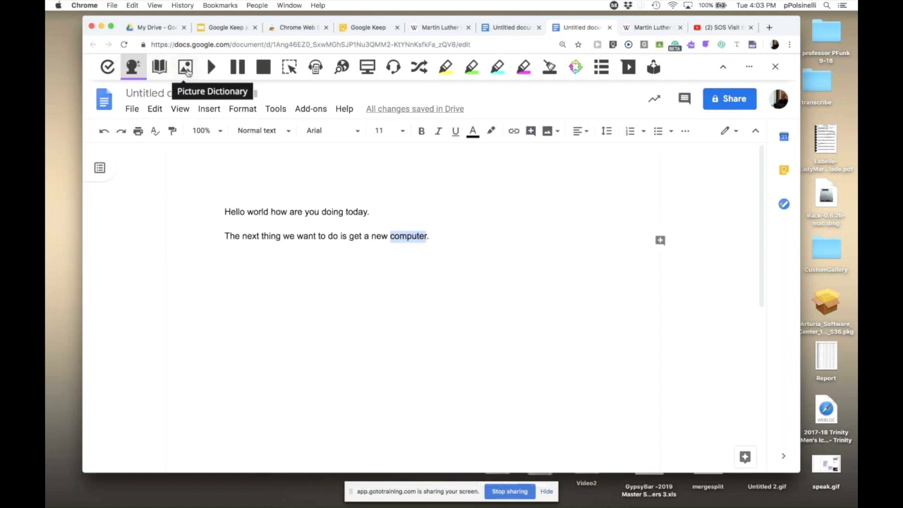
left_click(186, 71)
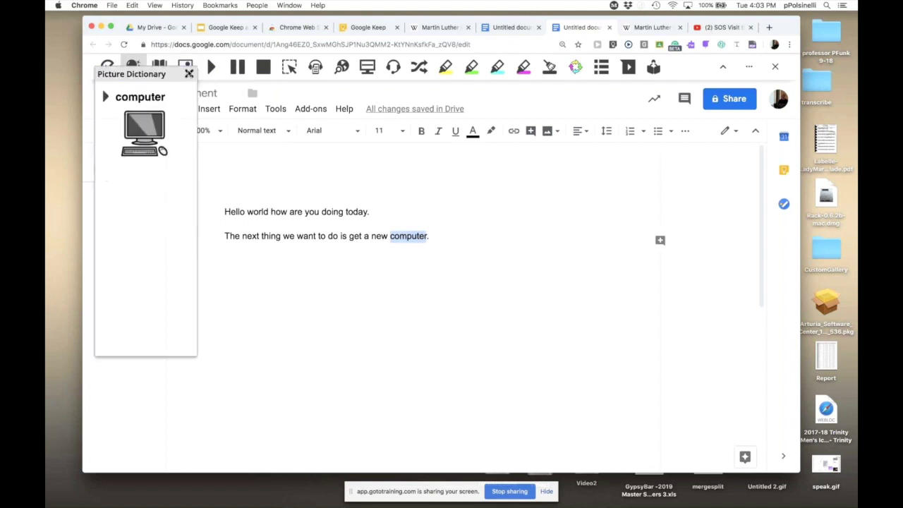
Step: Insert the first computer picture from the Picture Dictionary after the second sentence, start a new paragraph and close the dictionary
left_click_drag(141, 126, 455, 235)
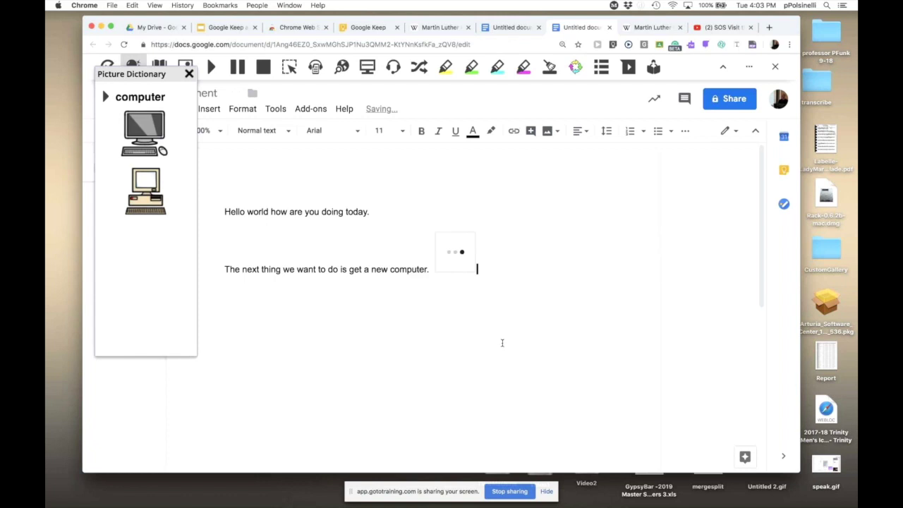
key("Return")
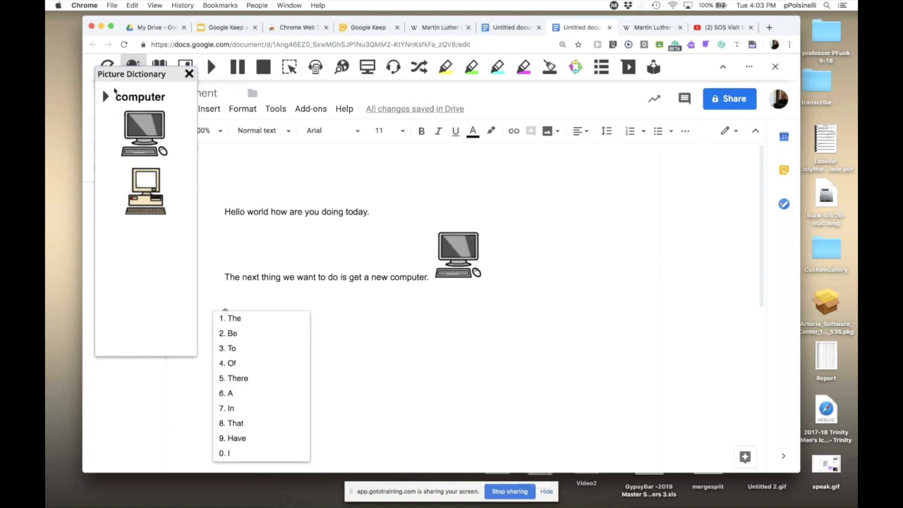
left_click(189, 75)
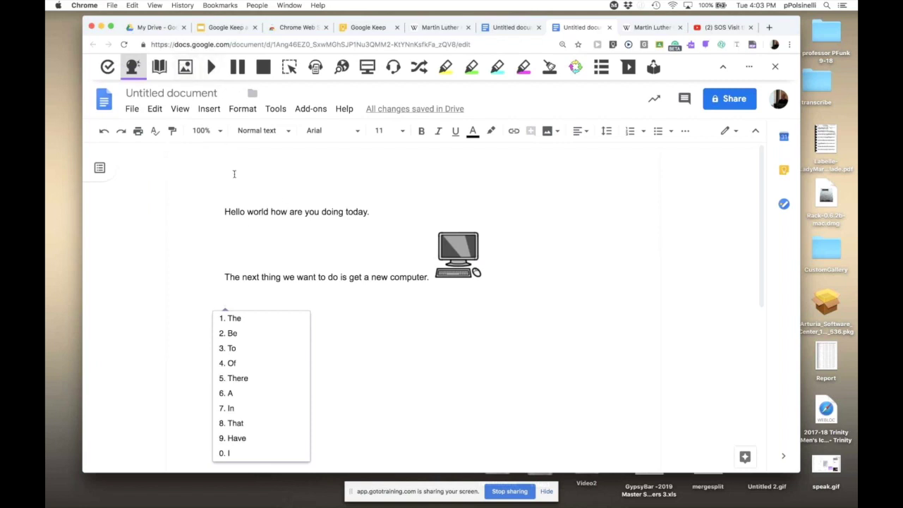
Step: Have the second sentence, "The next thing we want to do is get a new computer.", read aloud and stop the playback
left_click_drag(247, 227, 246, 251)
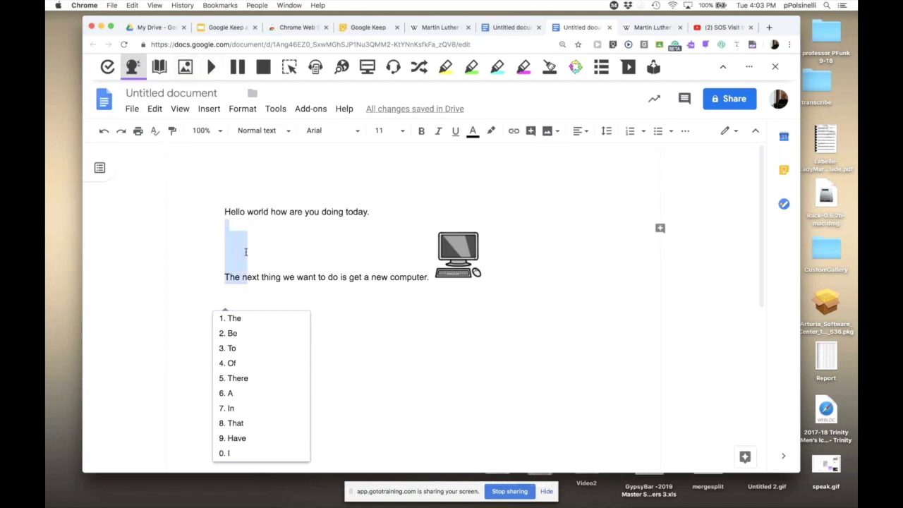
left_click(247, 251)
left_click(210, 279)
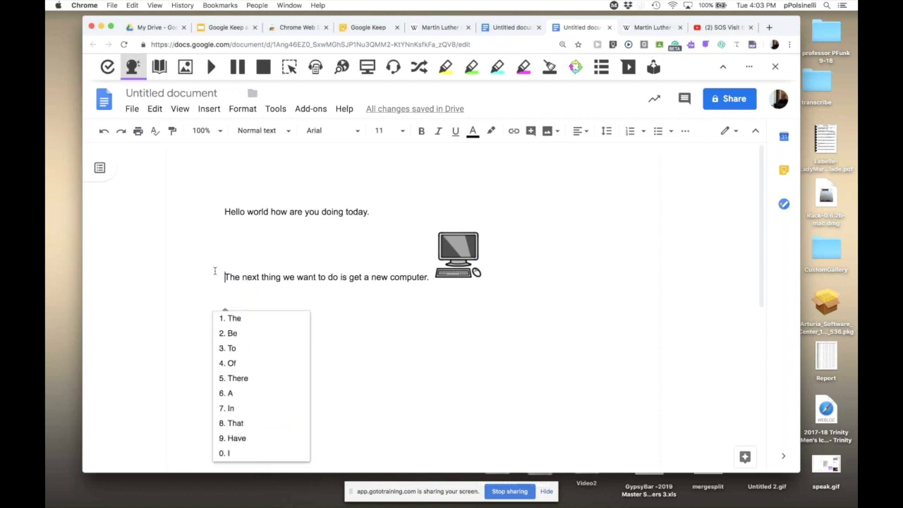
left_click_drag(227, 277, 430, 280)
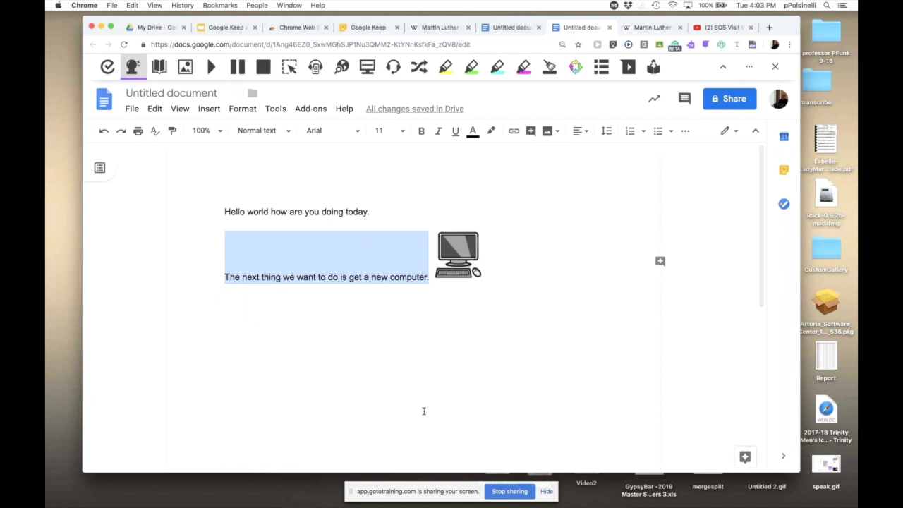
left_click(210, 66)
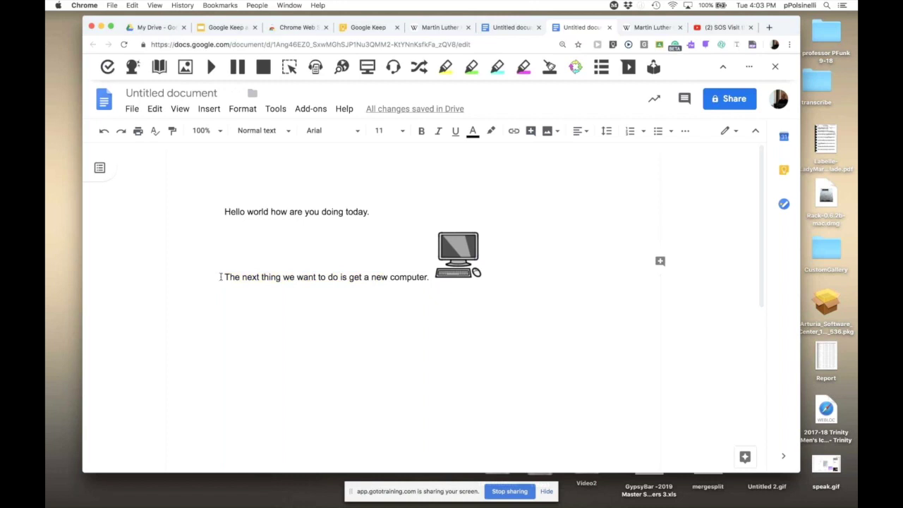
left_click(381, 278)
left_click_drag(224, 262, 431, 279)
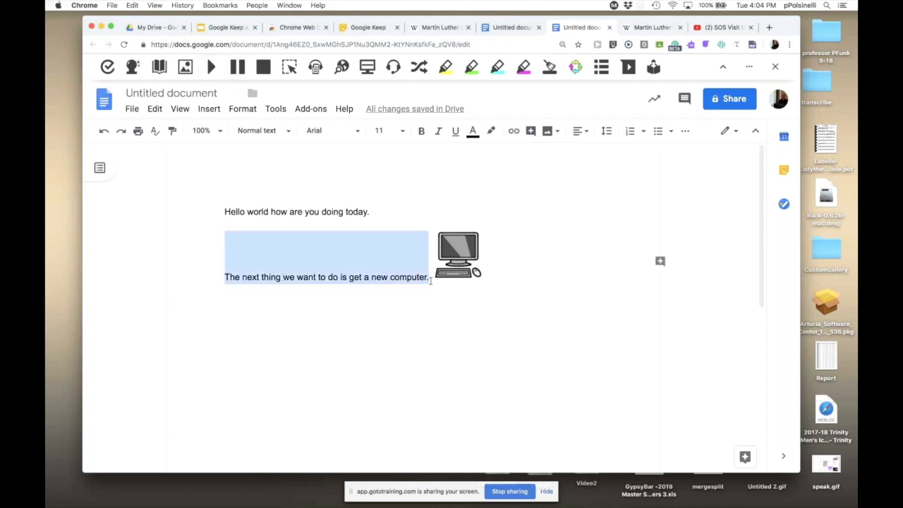
left_click(211, 66)
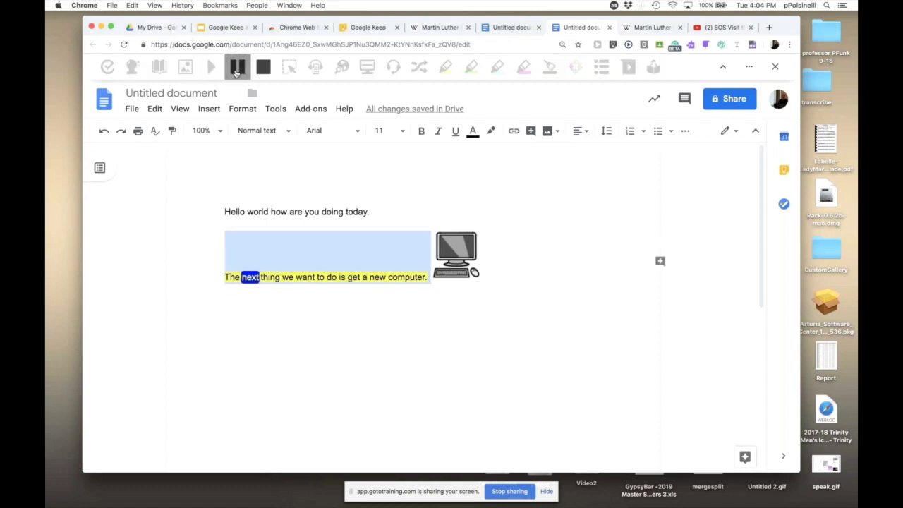
left_click(265, 71)
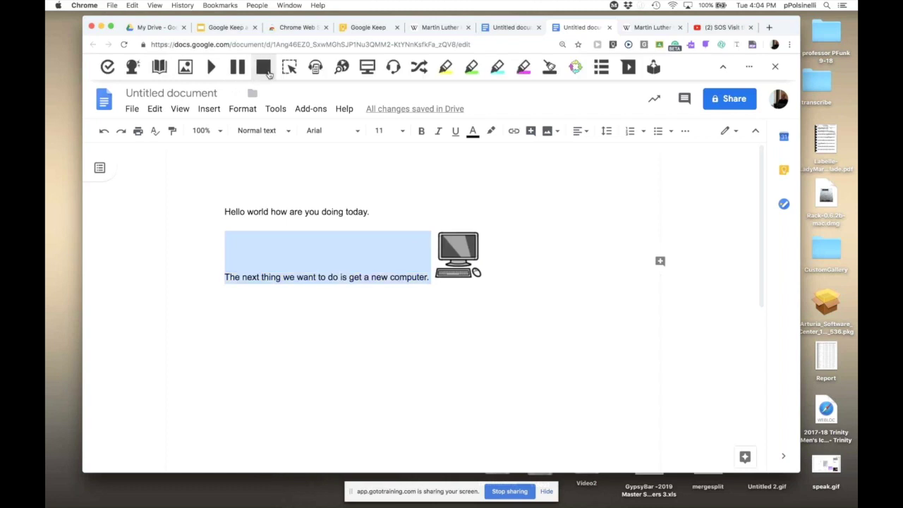
left_click(295, 174)
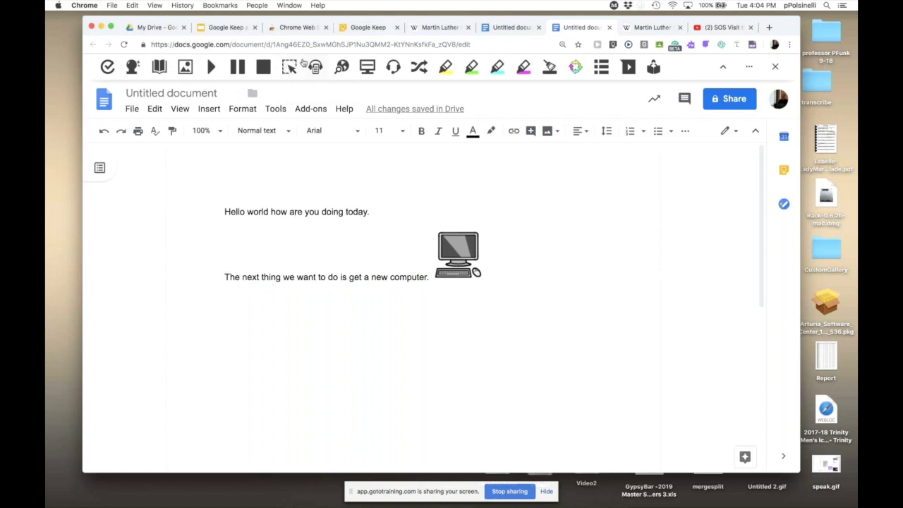
Step: Open the literacy toolbar on the Martin Luther King Jr. Wikipedia article and capture the first two paragraphs for reading aloud, then dismiss the capture
left_click(440, 28)
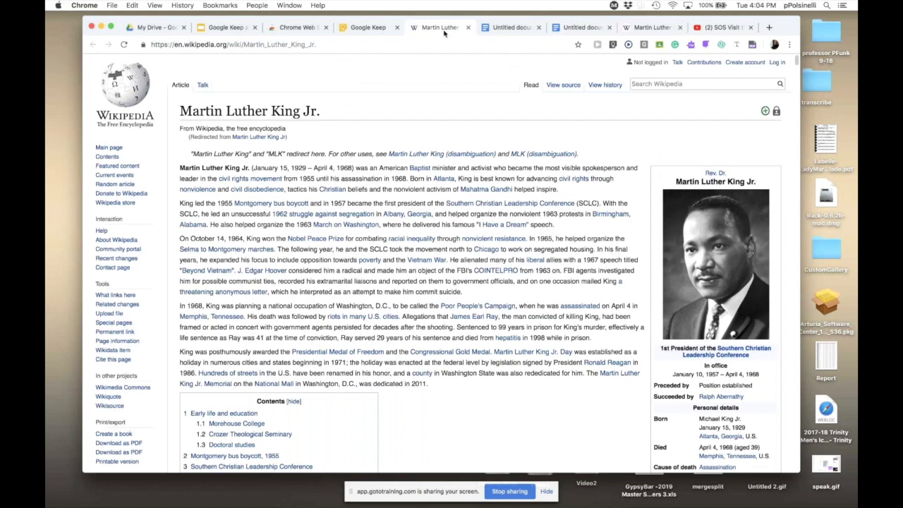
left_click(691, 46)
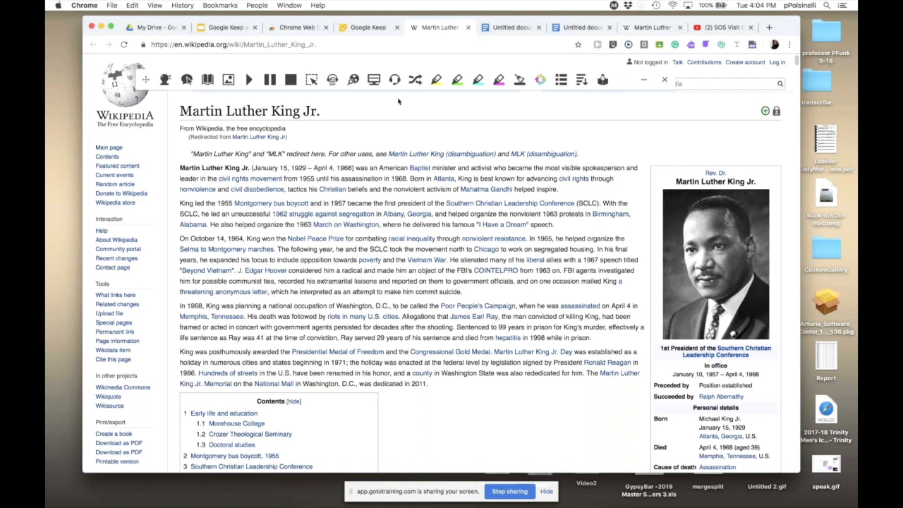
left_click(311, 79)
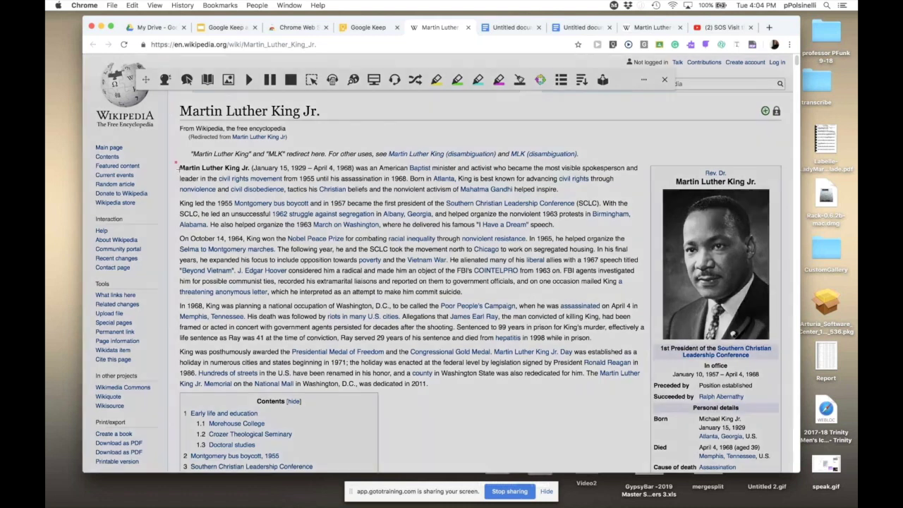
left_click_drag(175, 162, 644, 231)
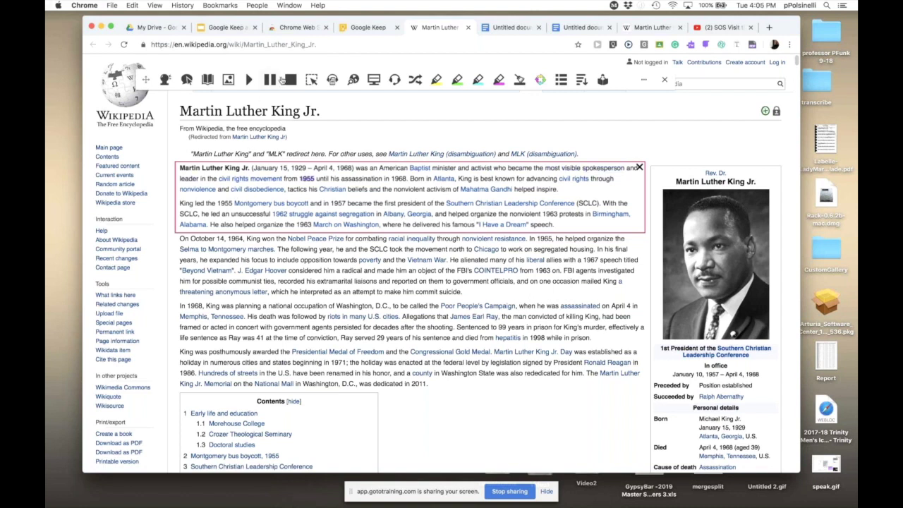
left_click(639, 168)
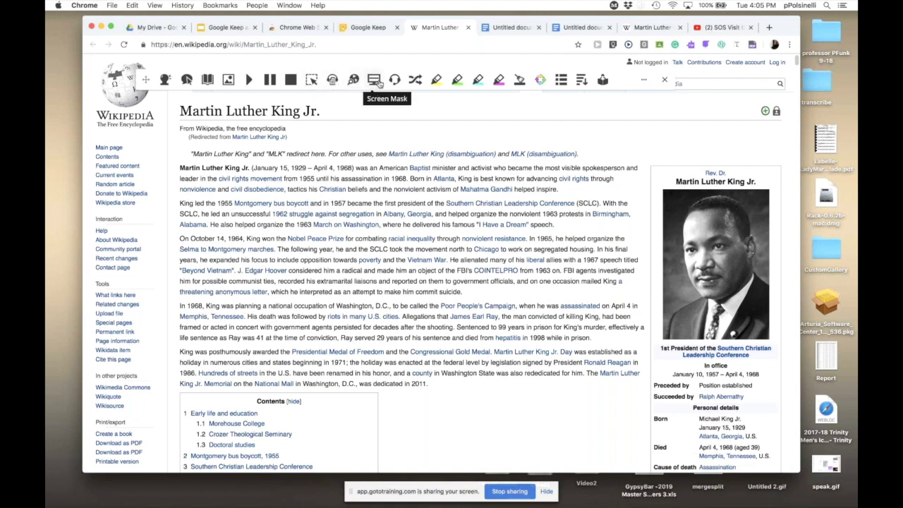
Step: Try the Screen Mask on the article with background opacity 77 and reading light height 90, save these settings and turn the mask off
left_click(375, 81)
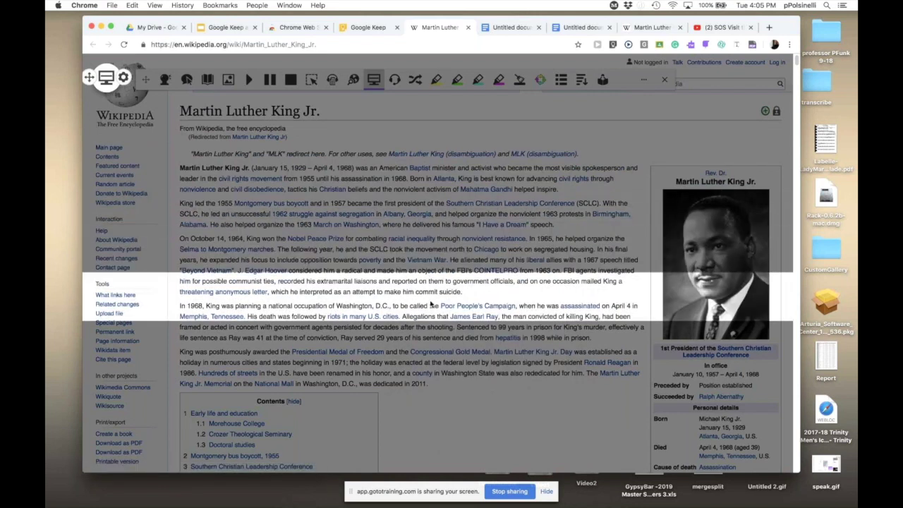
left_click(123, 78)
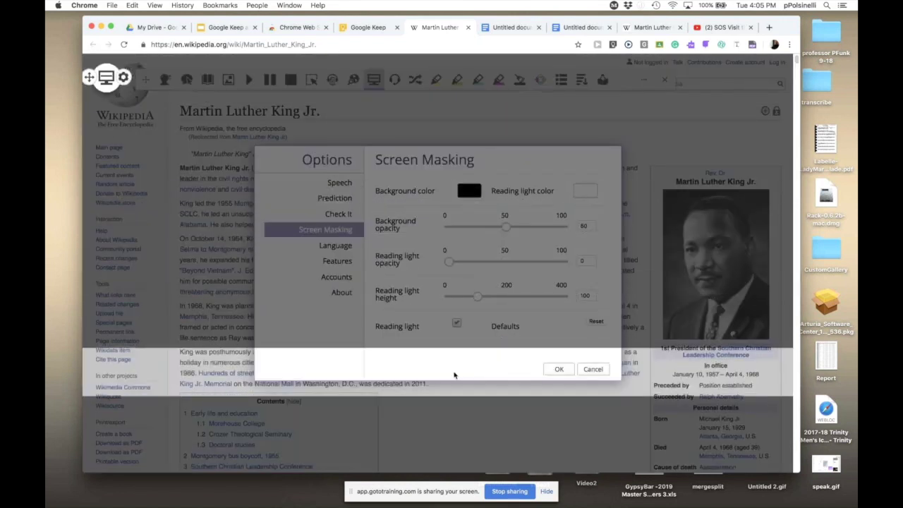
mouse_move(509, 226)
left_mouse_down()
mouse_move(544, 227)
mouse_move(503, 228)
left_mouse_up()
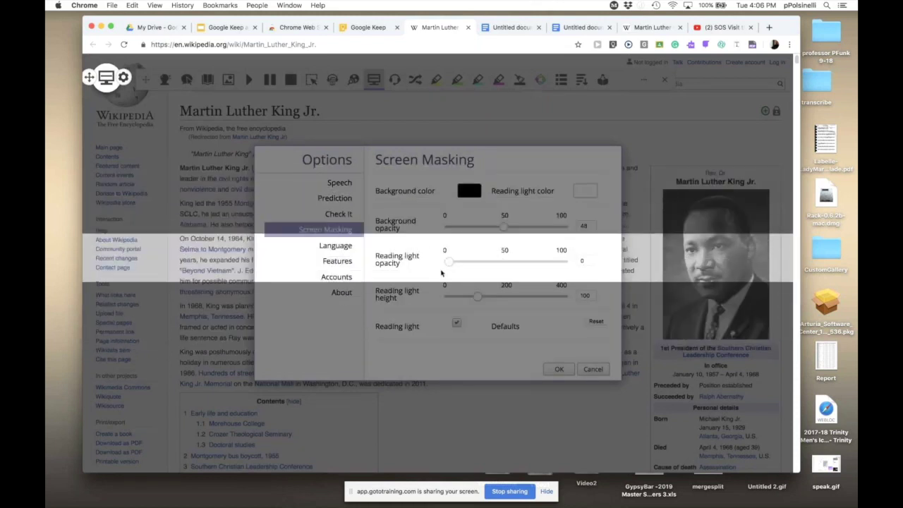
mouse_move(478, 297)
left_mouse_down()
mouse_move(537, 297)
mouse_move(460, 297)
mouse_move(475, 296)
left_mouse_up()
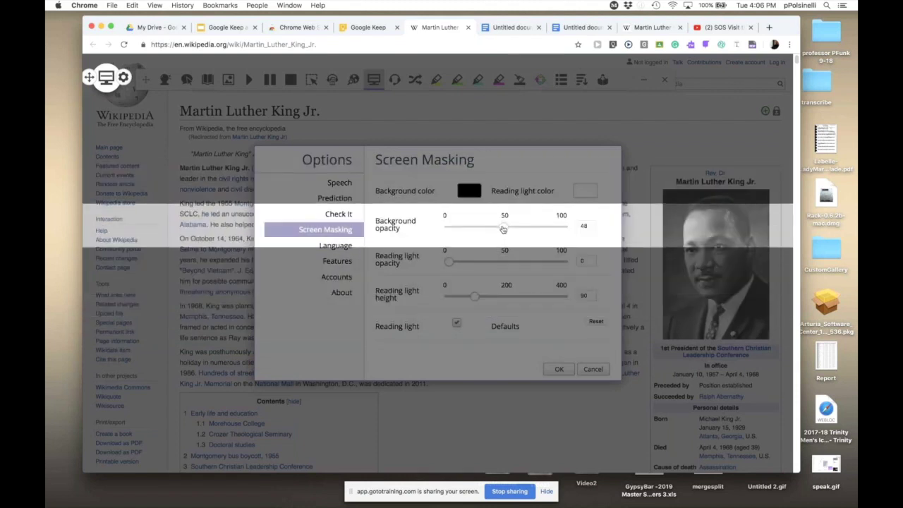
left_click_drag(503, 228, 537, 228)
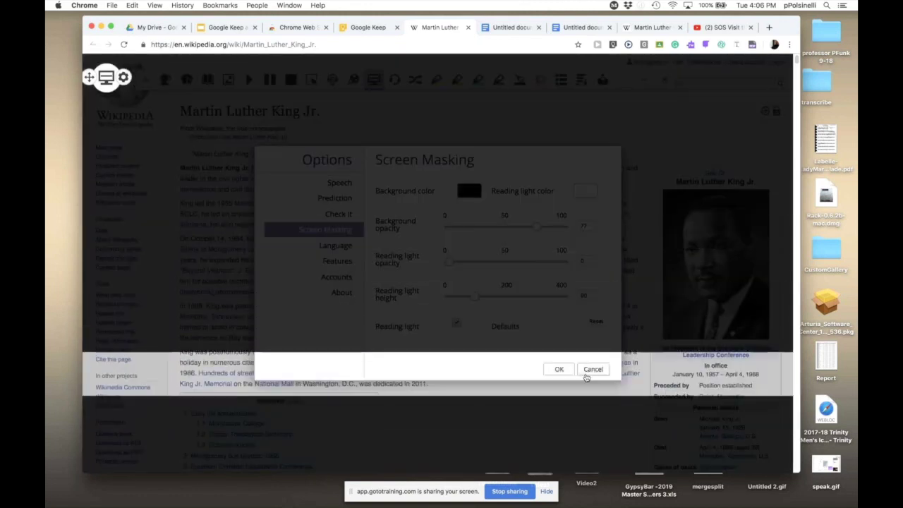
left_click(559, 369)
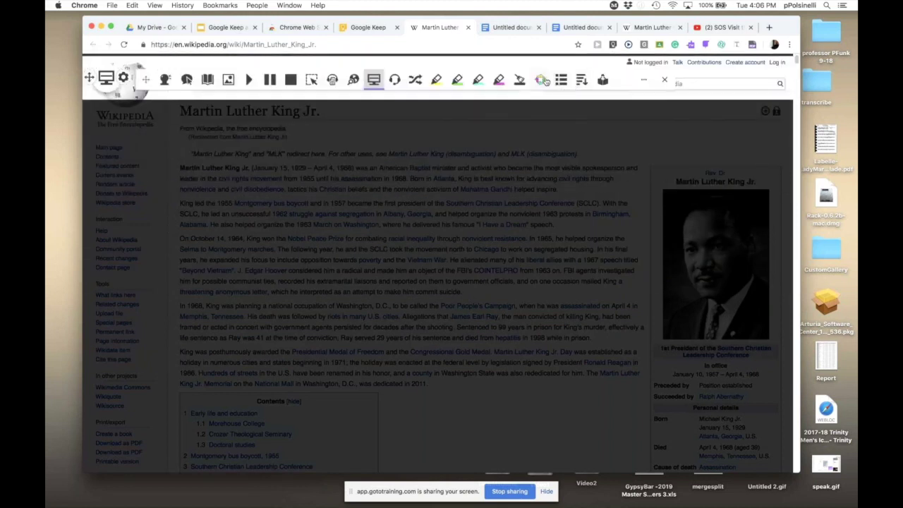
left_click(371, 82)
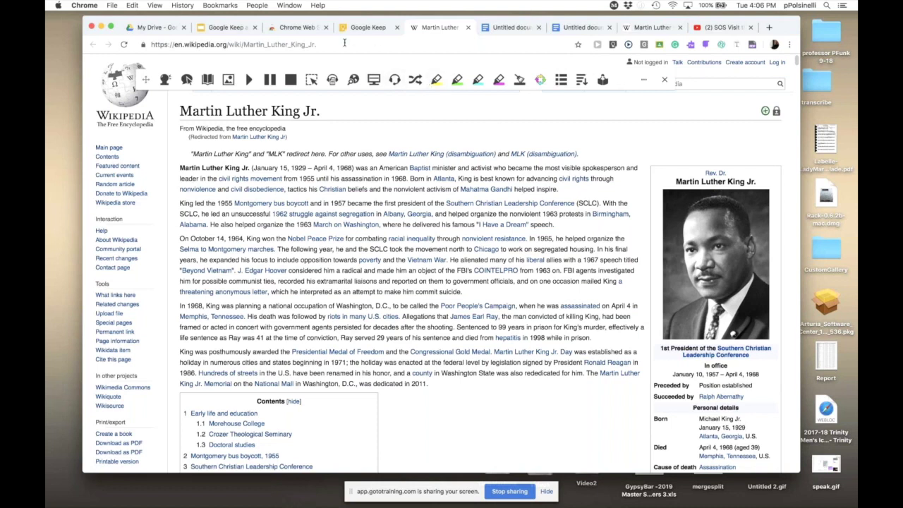
Step: Return to the document with the computer picture and add the line "We need a monitor, a CPU and a mouse for our computer"
left_click(518, 31)
left_click(569, 31)
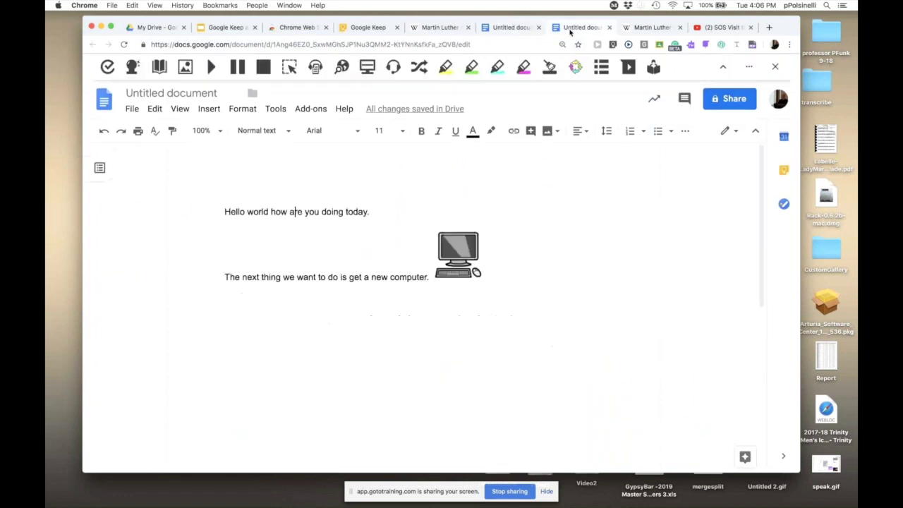
left_click(509, 279)
key("Return")
type("We need a monito")
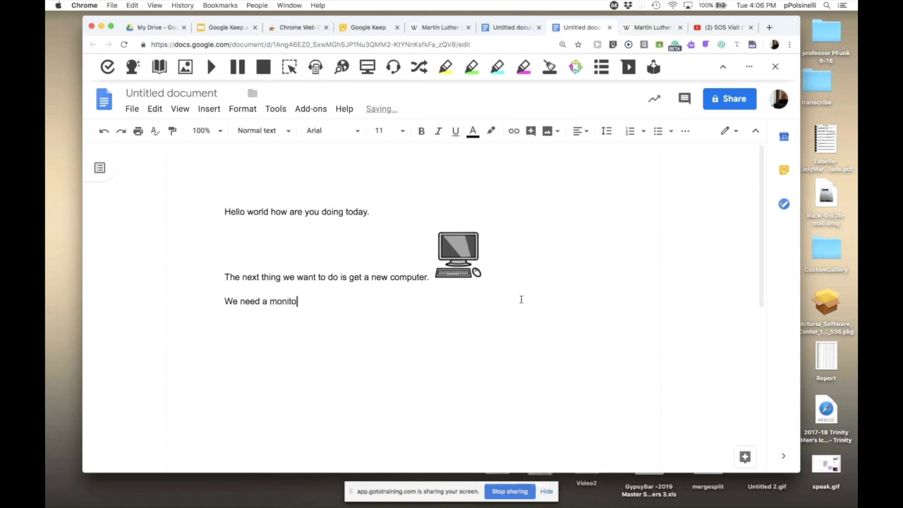
type("r, a CPU and a mo")
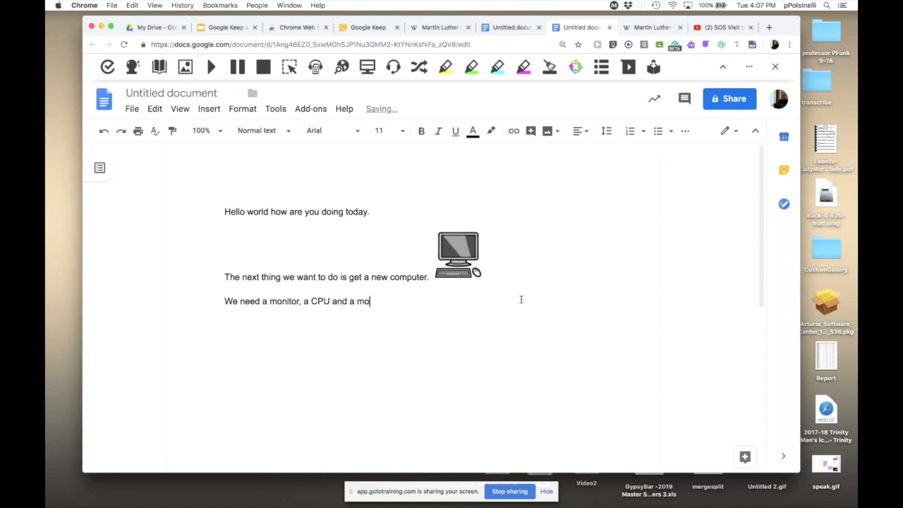
type("use for our computer")
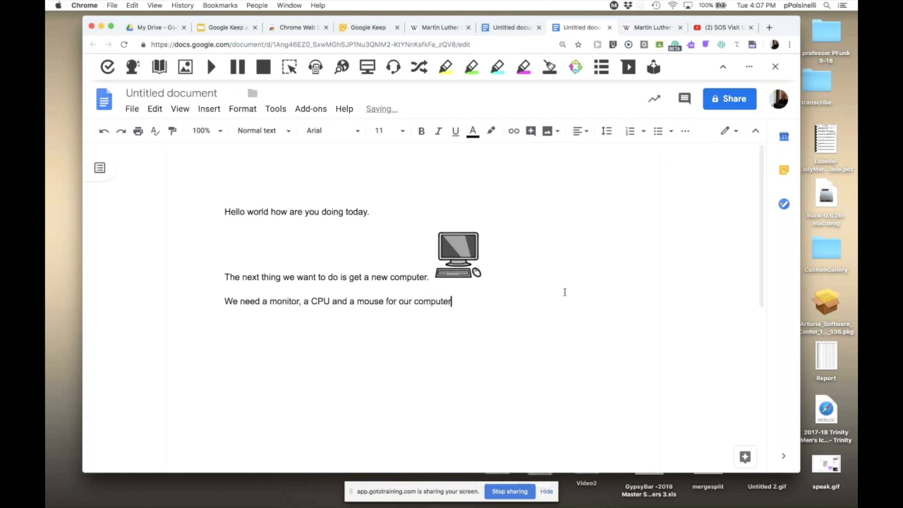
key("Return")
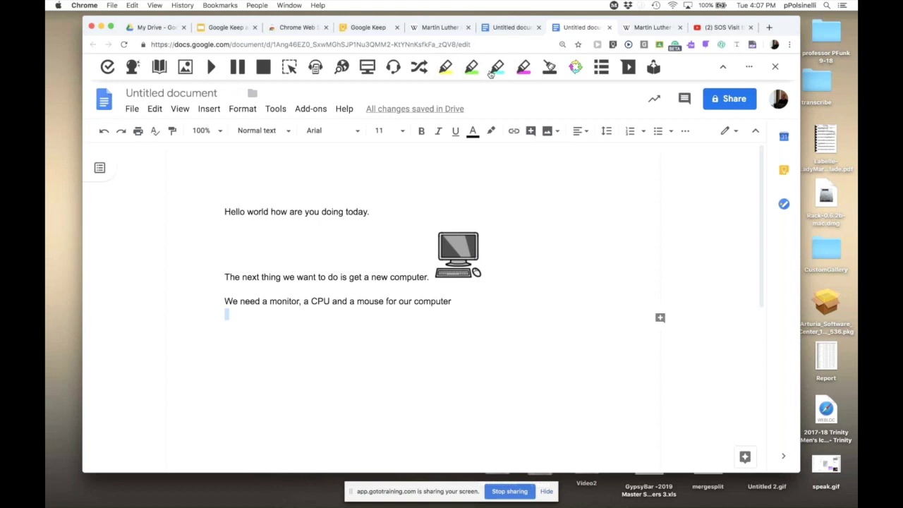
Step: Highlight the word "computer" in the second sentence in magenta
left_click(523, 67)
left_click(390, 276)
double_click(390, 277)
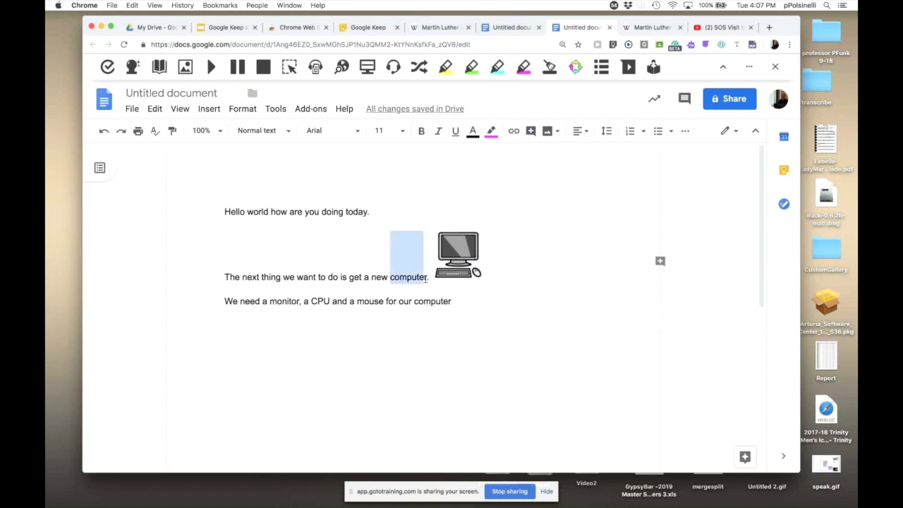
left_click(523, 68)
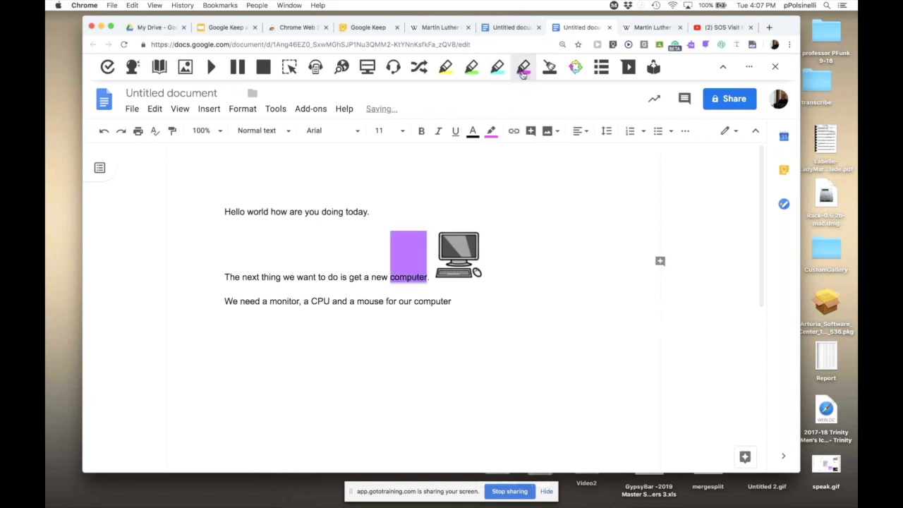
Step: Highlight the words "monitor", "CPU" and "mouse" in the third sentence in magenta and clear the selection
left_click_drag(270, 301, 300, 301)
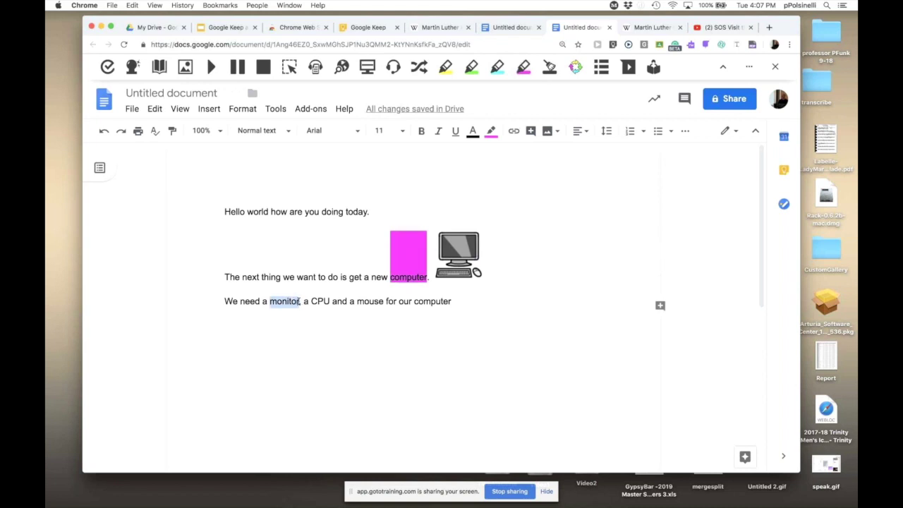
left_click(523, 67)
left_click_drag(311, 301, 331, 301)
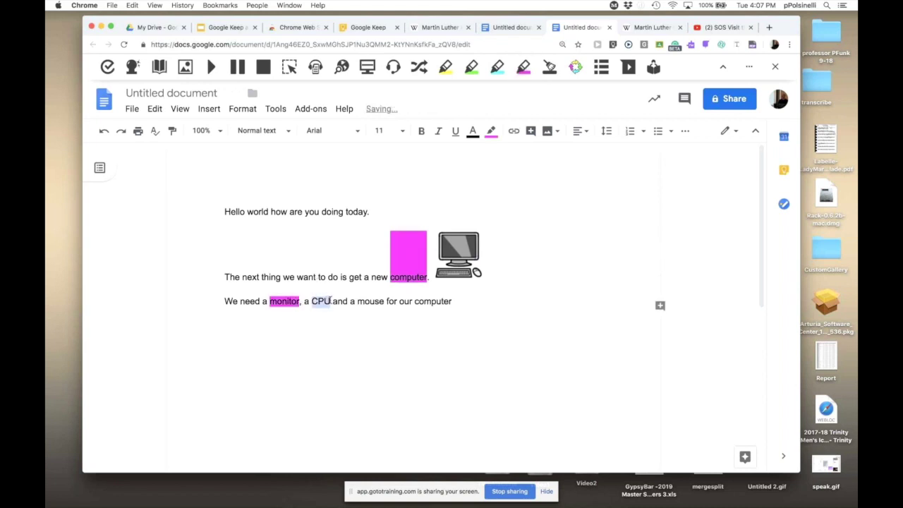
left_click(522, 68)
left_click_drag(357, 302, 383, 301)
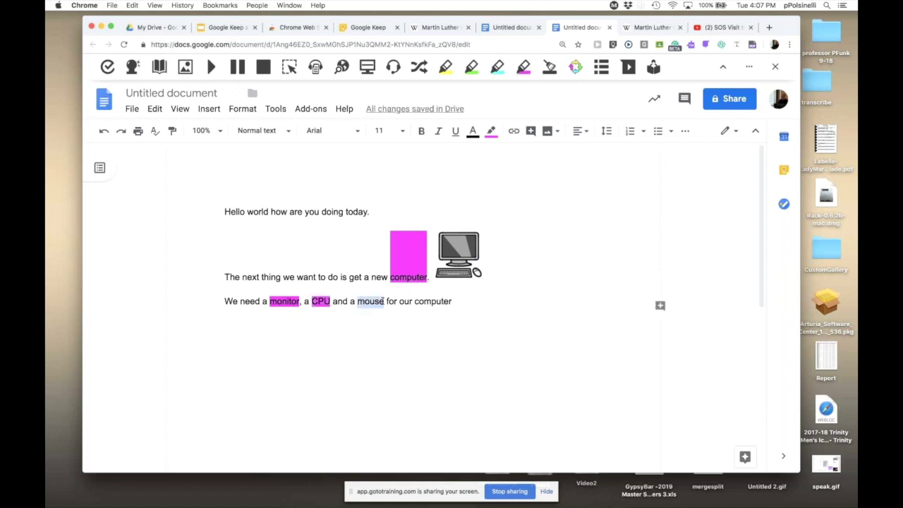
left_click(523, 67)
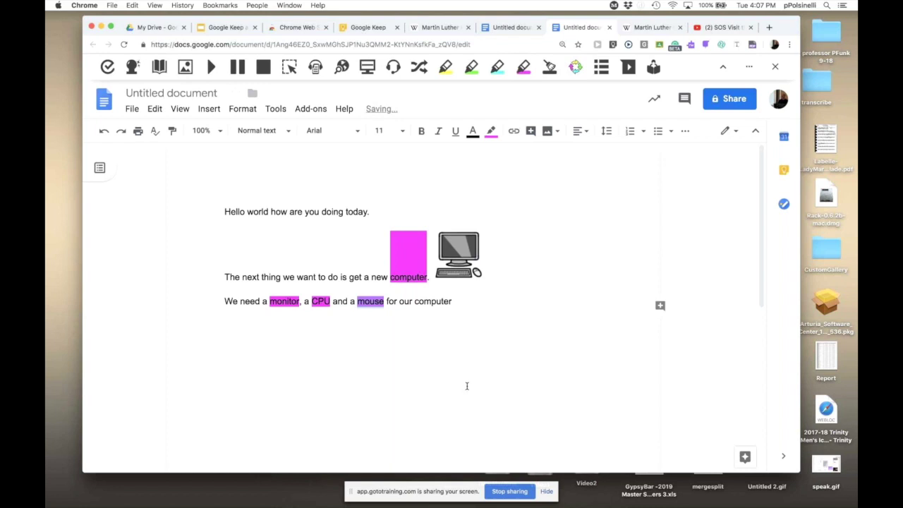
left_click(477, 308)
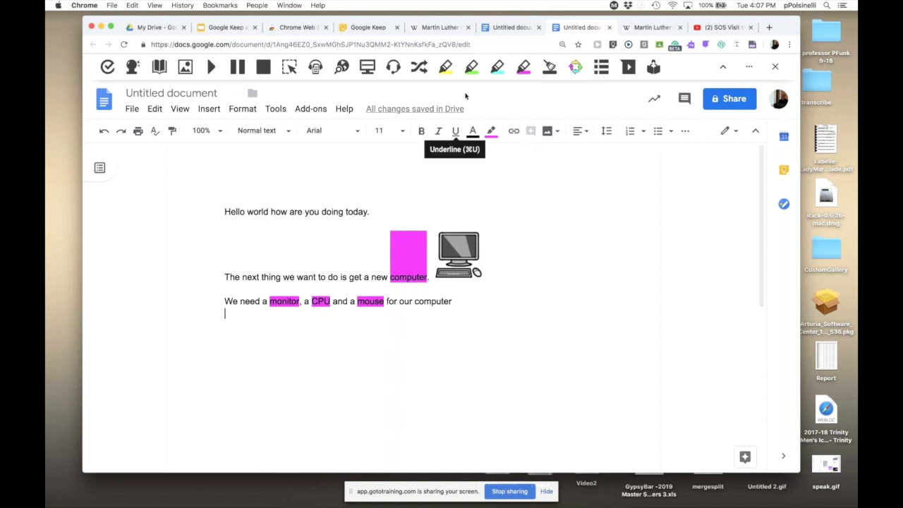
Step: Build a vocabulary list document from the magenta-highlighted words and look through its table down to the "mouse" entry
left_click(601, 69)
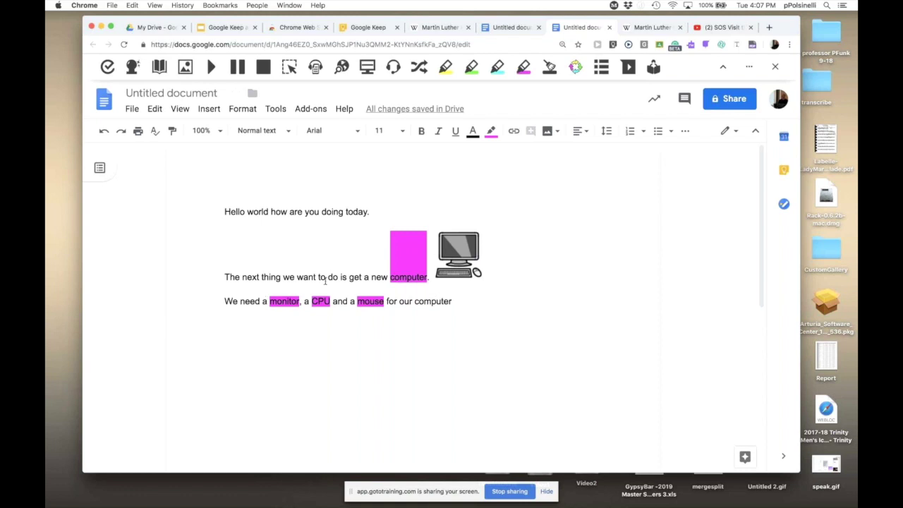
left_click(601, 67)
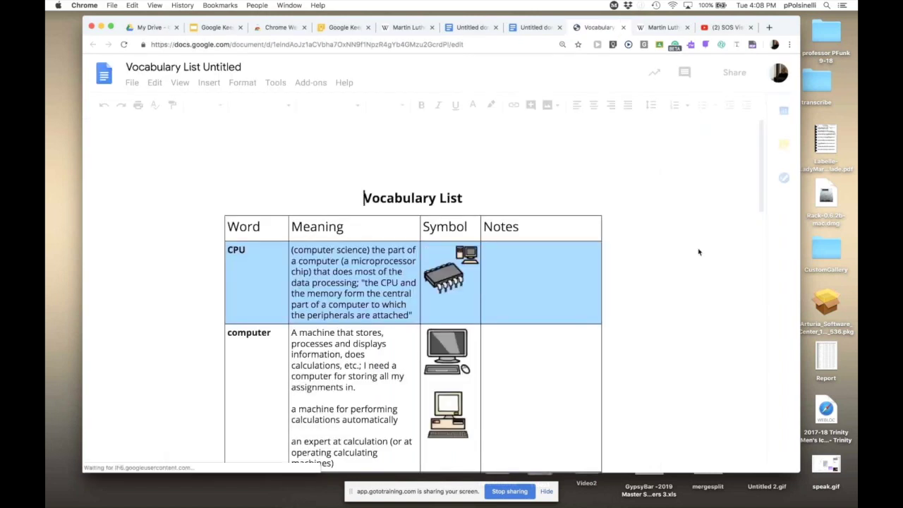
scroll(748, 175, "down", 2)
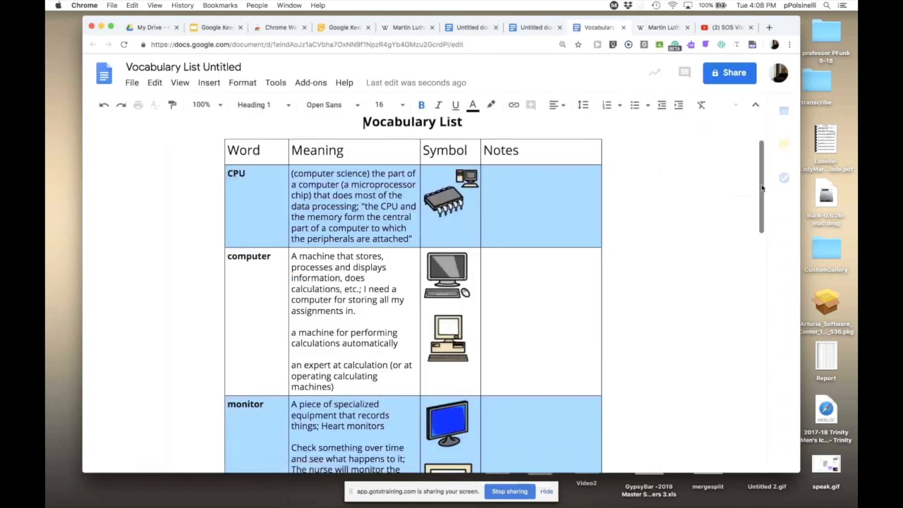
scroll(762, 175, "down", 2)
scroll(761, 267, "down", 15)
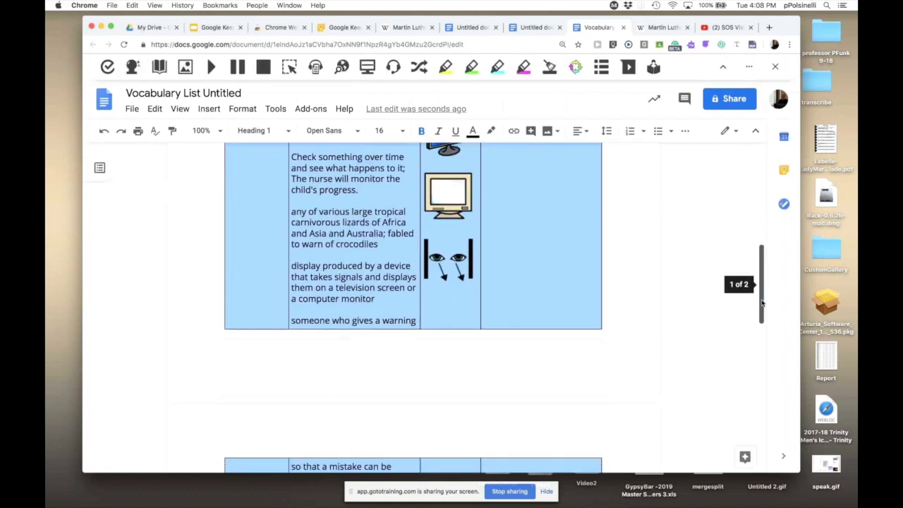
scroll(753, 386, "up", 3)
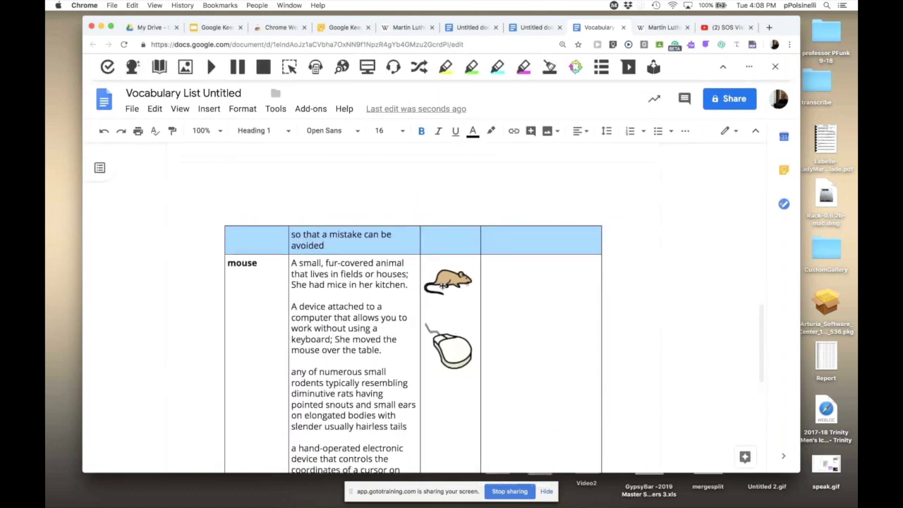
Step: Examine the words, meanings and symbols in the vocabulary list, from the CPU row to the end of the mouse row
left_click(444, 283)
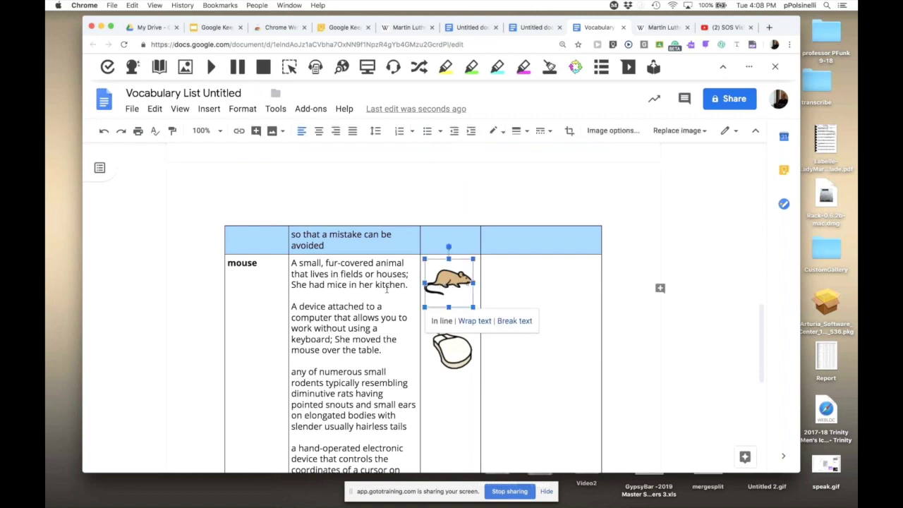
left_click(386, 289)
scroll(423, 282, "up", 10)
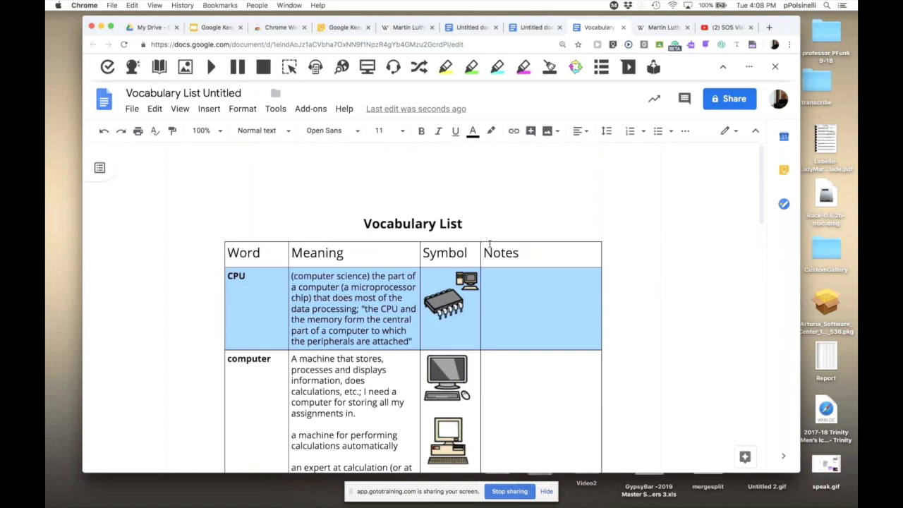
scroll(489, 243, "down", 3)
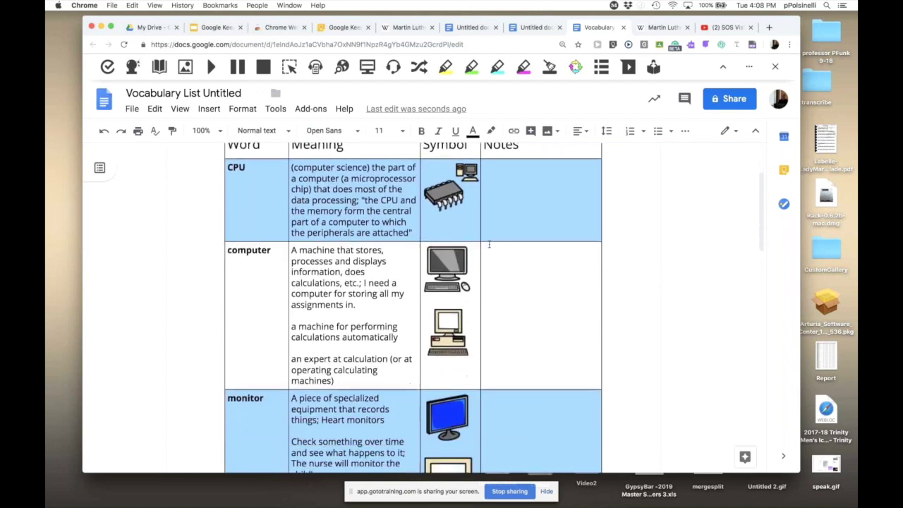
scroll(489, 244, "down", 4)
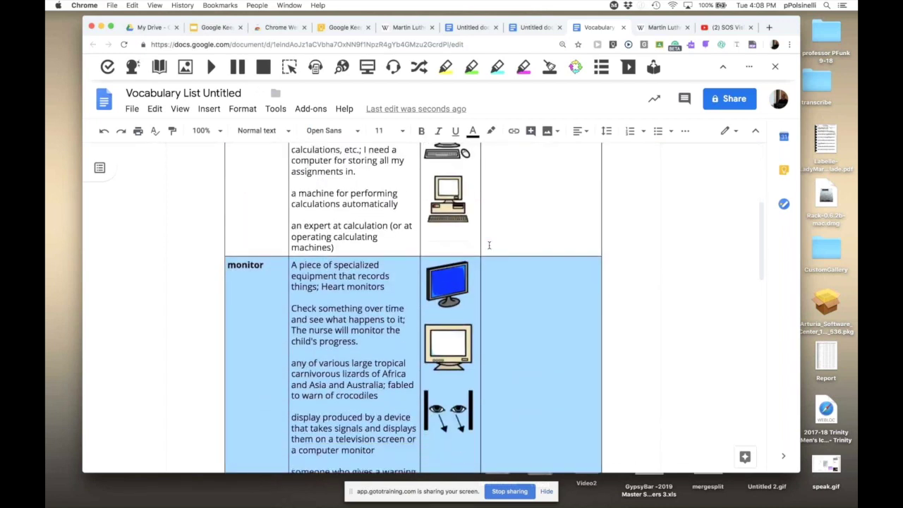
scroll(489, 245, "down", 15)
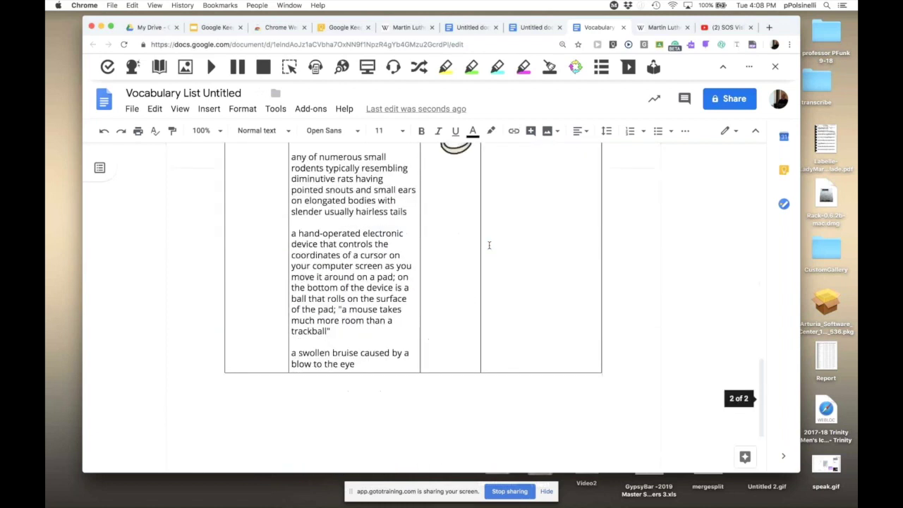
scroll(489, 244, "up", 20)
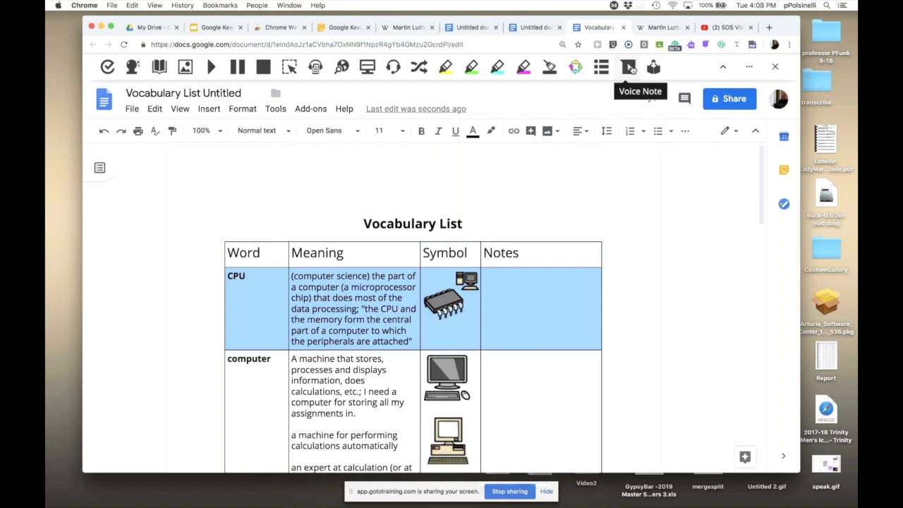
scroll(517, 211, "down", 1)
scroll(522, 201, "up", 1)
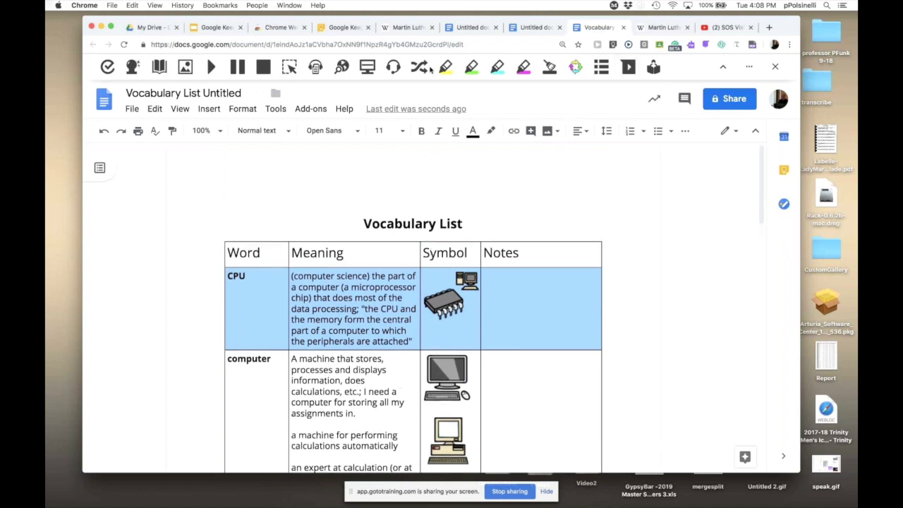
Step: Return to the document with the computer picture, record a voice note for "computer" in the third sentence and insert it
left_click(530, 28)
key("Return")
left_click_drag(415, 301, 452, 301)
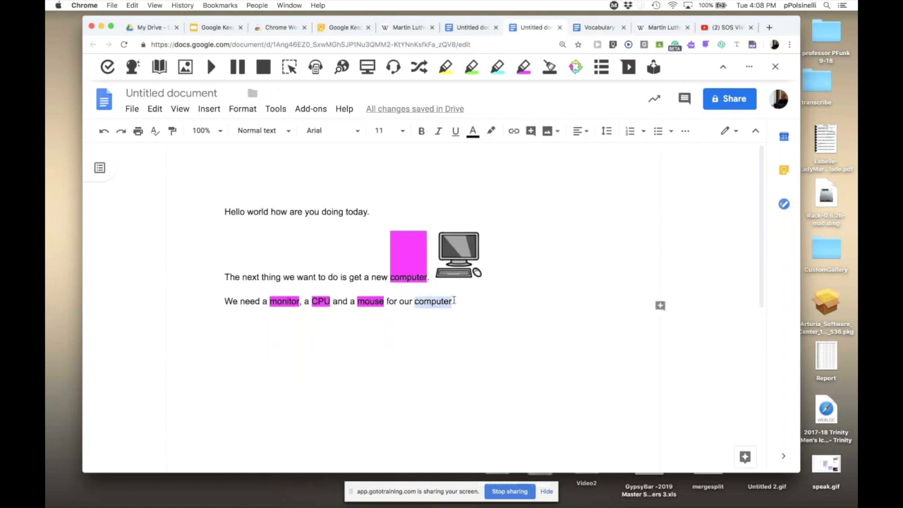
left_click(628, 67)
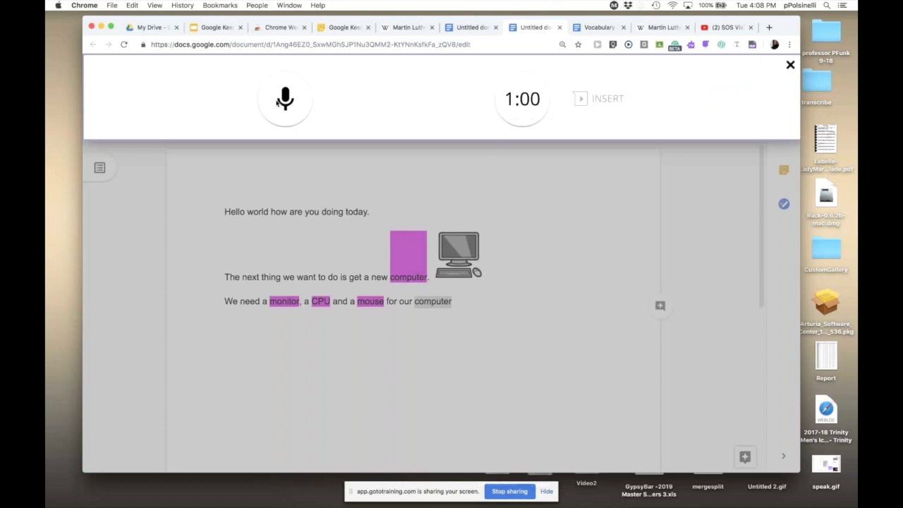
left_click(285, 99)
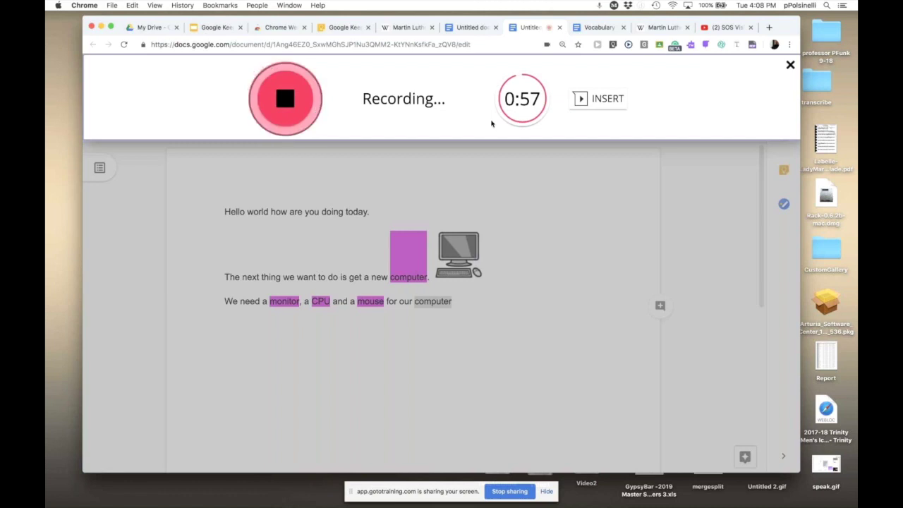
left_click(596, 102)
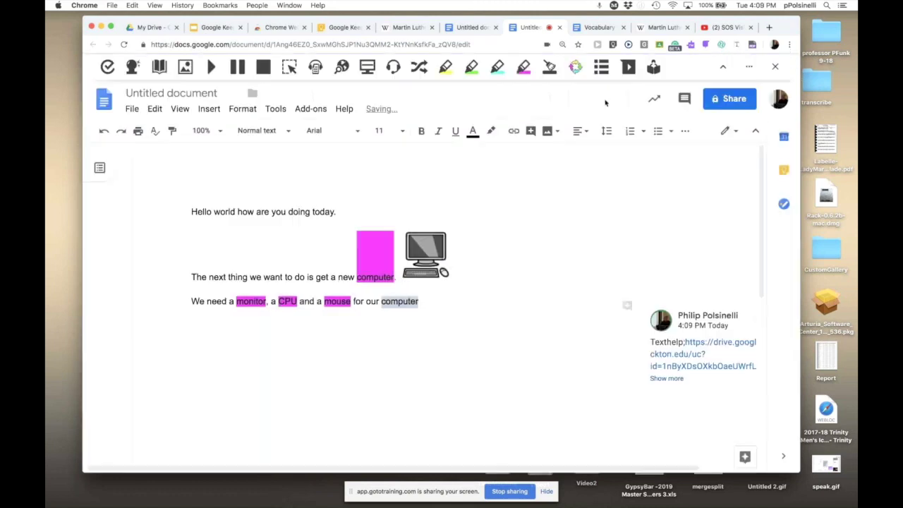
Step: Play and pause the voice note attached to "computer", reselect its comment and put the focus back in the text
left_click(428, 299)
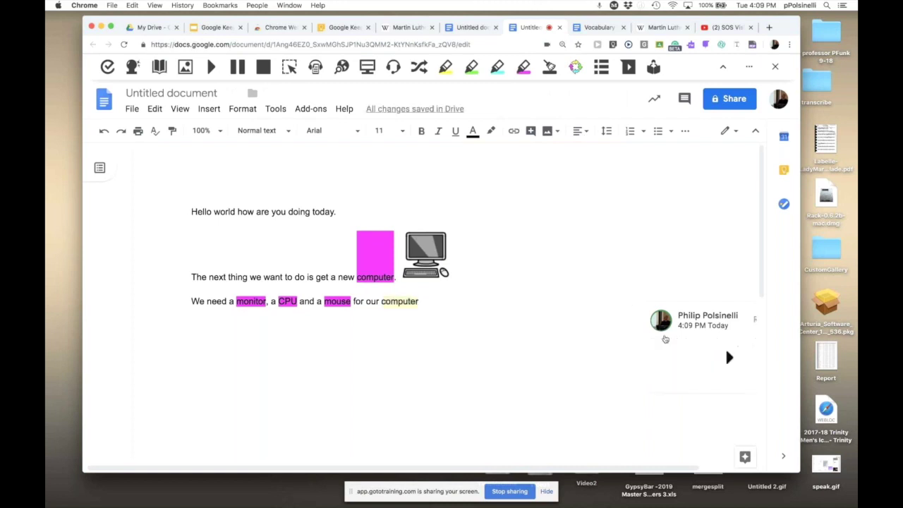
left_click(394, 303)
left_click(708, 357)
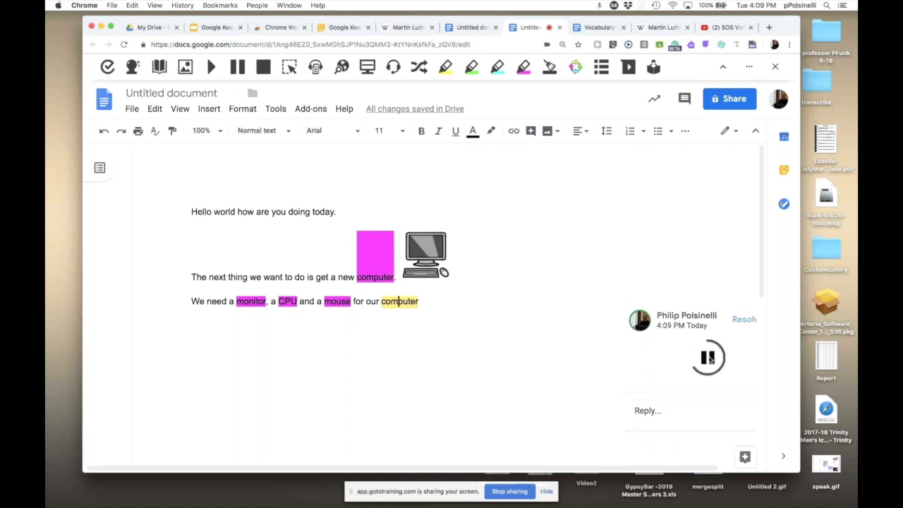
left_click(708, 358)
left_click(439, 268)
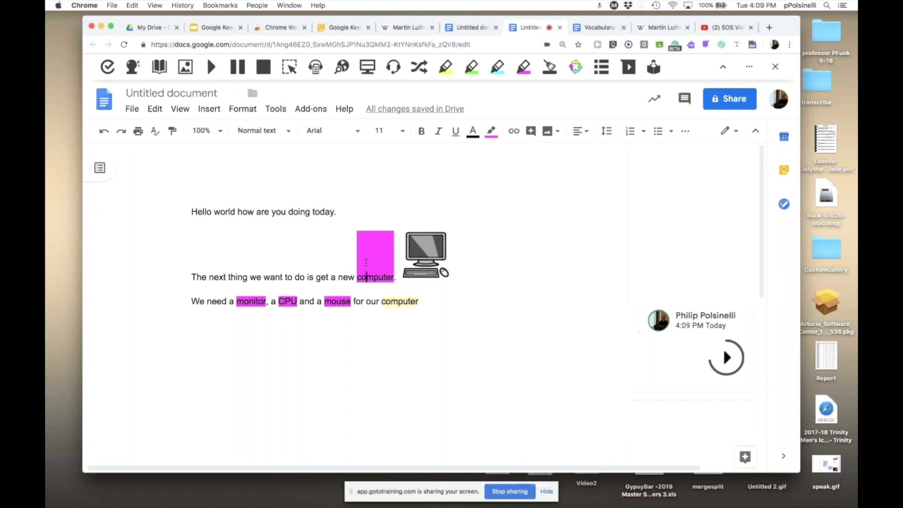
left_click(402, 303)
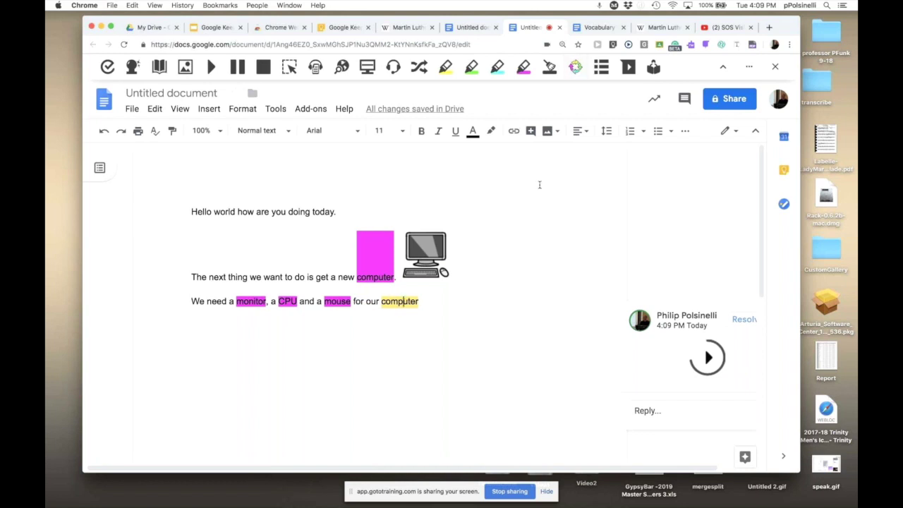
left_click(469, 197)
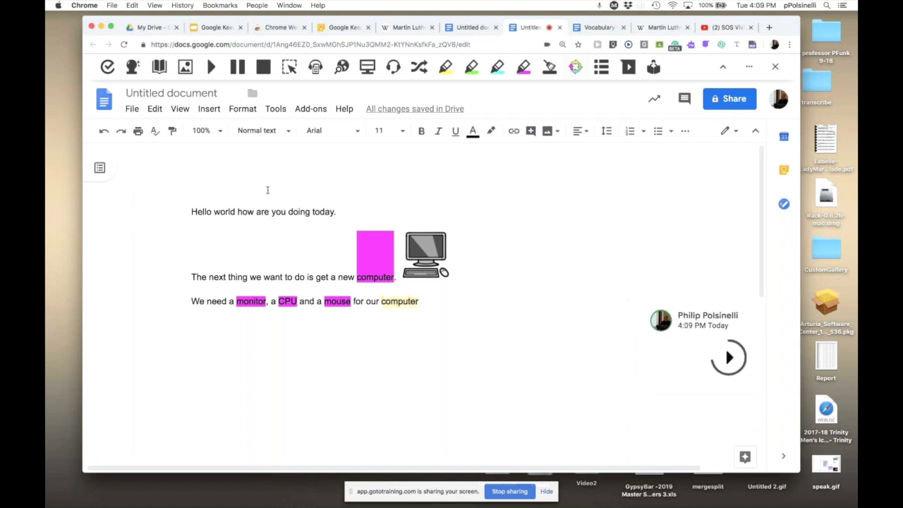
left_click(293, 223)
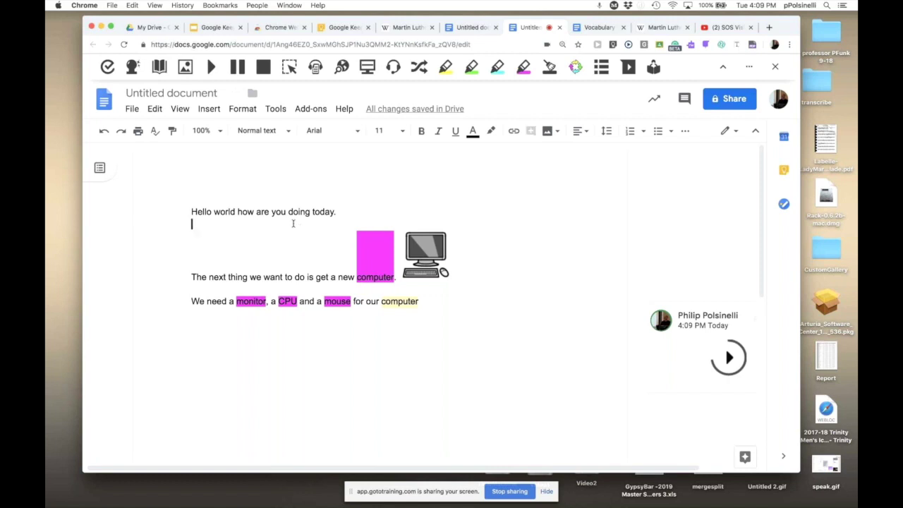
Step: Look up the Spanish translations of the word "Hello" in the first sentence with the Translator
double_click(202, 211)
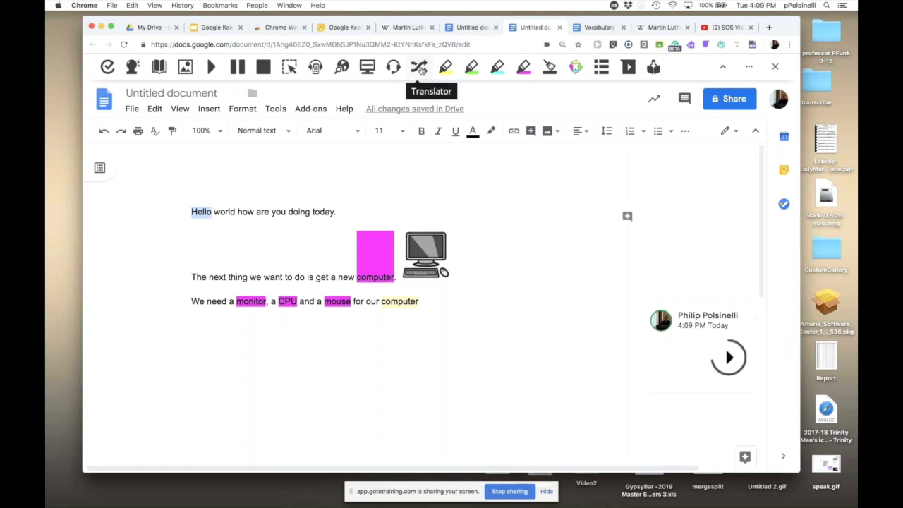
left_click(420, 70)
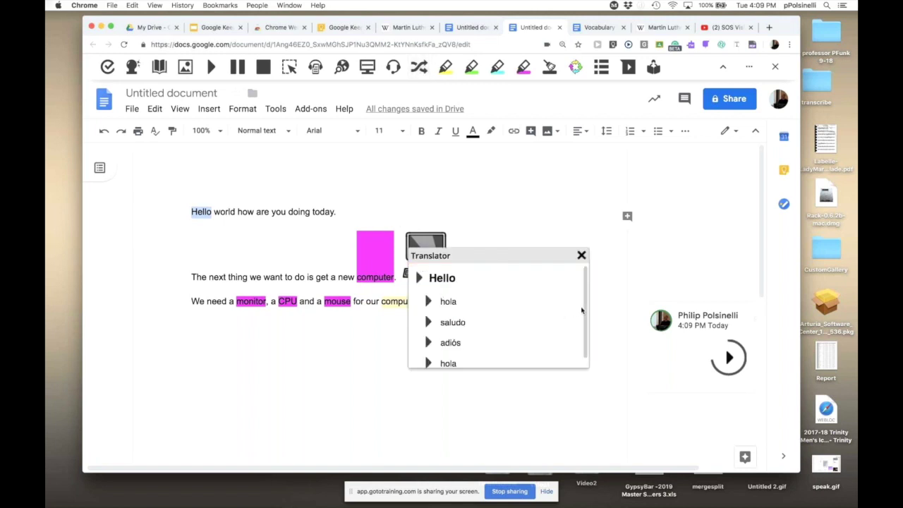
scroll(584, 313, "down", 1)
scroll(585, 313, "up", 1)
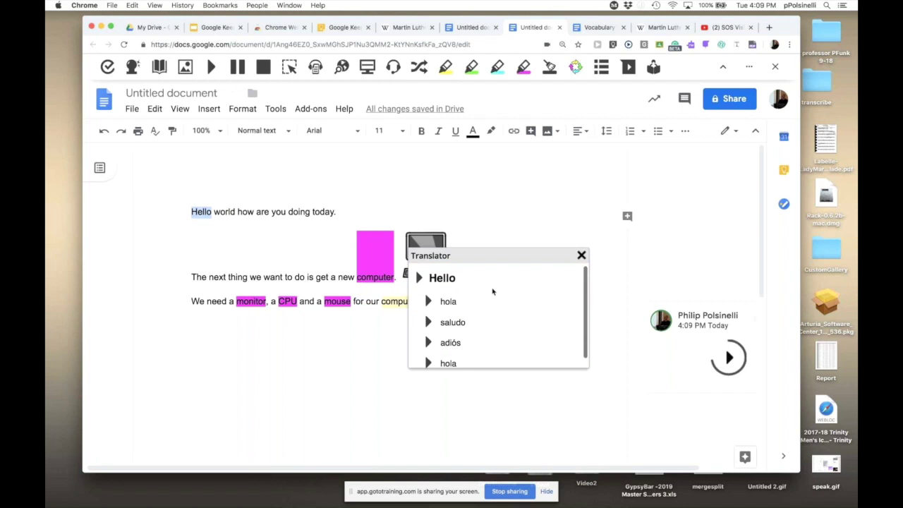
Step: Listen to the translations "hola", "saludo" and "adiós", close the Translator and deselect "Hello"
left_click(428, 302)
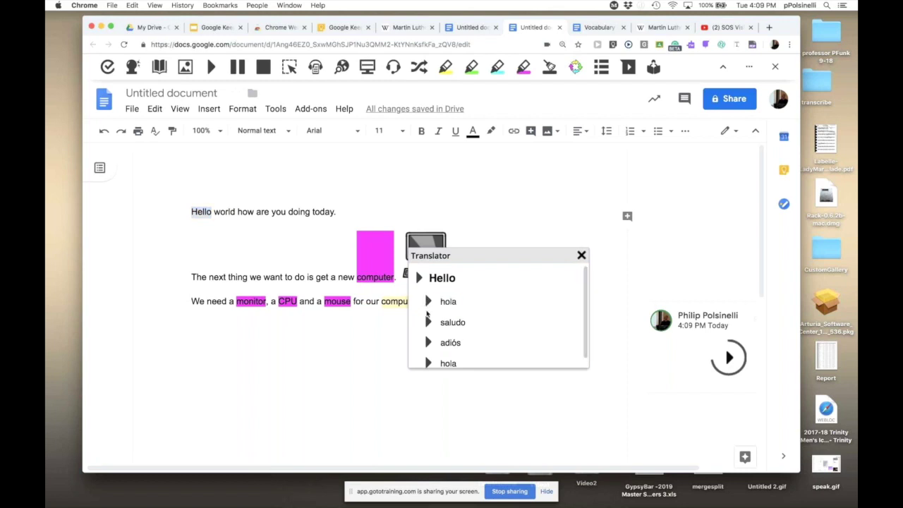
left_click(429, 302)
left_click(429, 323)
left_click(429, 343)
left_click(430, 293)
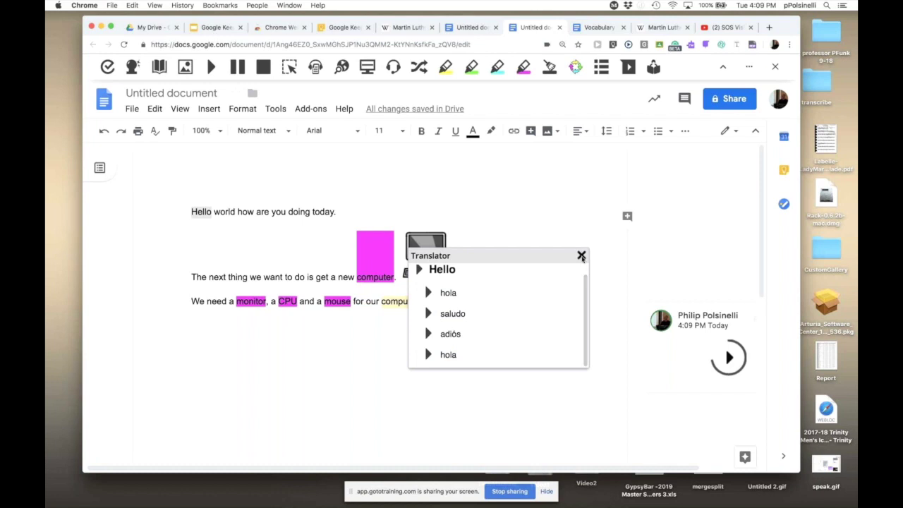
left_click(581, 256)
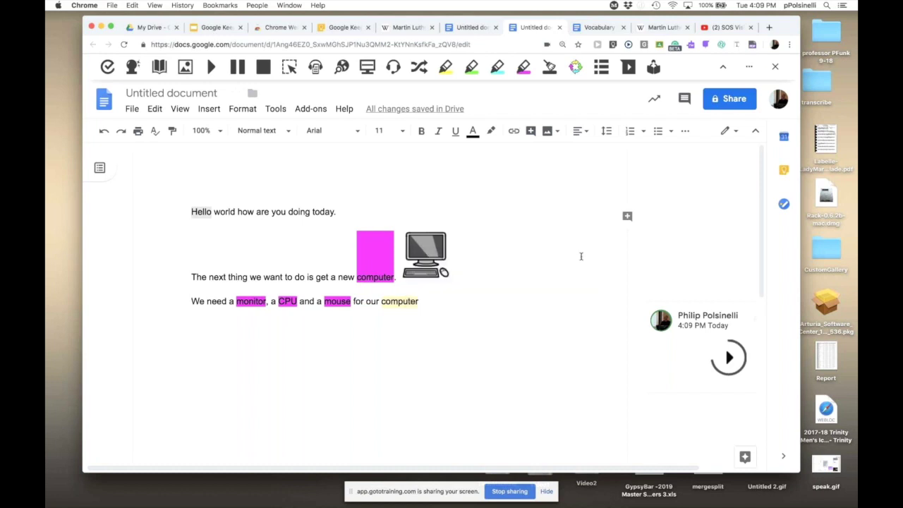
left_click(202, 212)
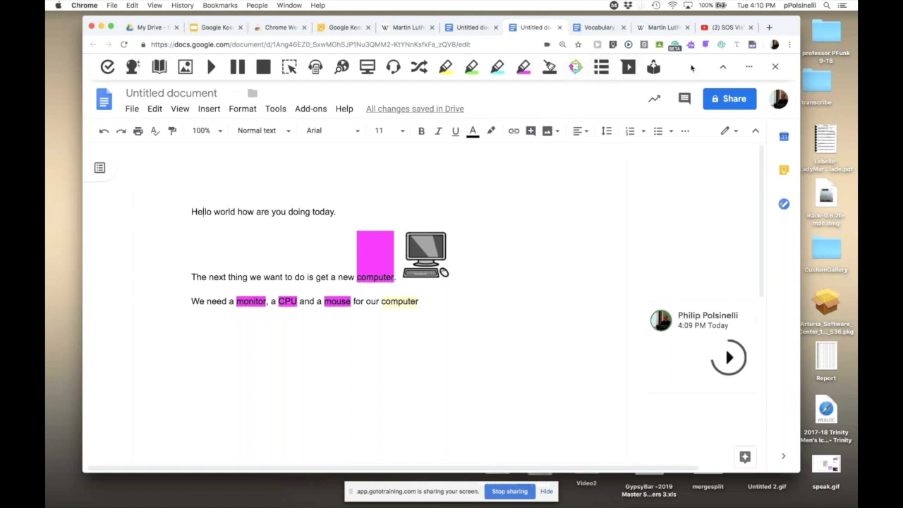
Step: Enlarge the browser window, open the literacy toolbar's Speech options and view the available voices without changing the voice
left_click(749, 67)
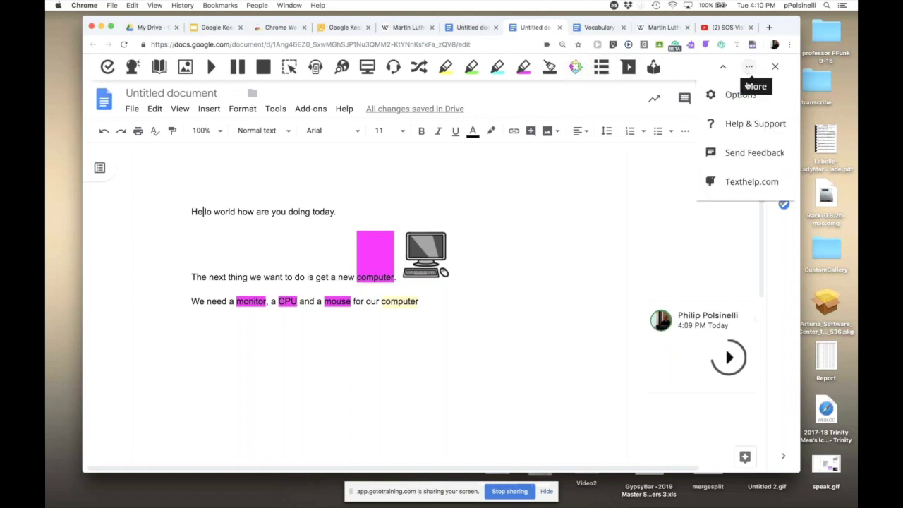
left_click_drag(794, 469, 830, 502)
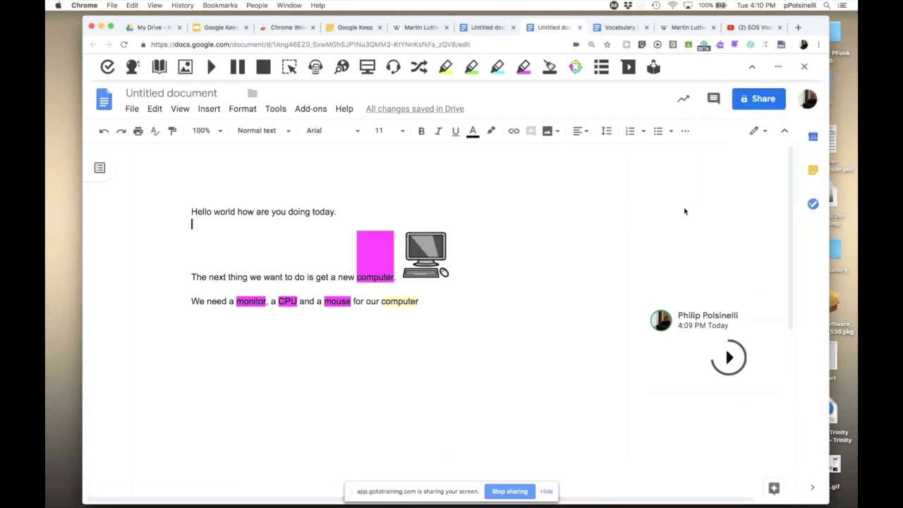
left_click(778, 68)
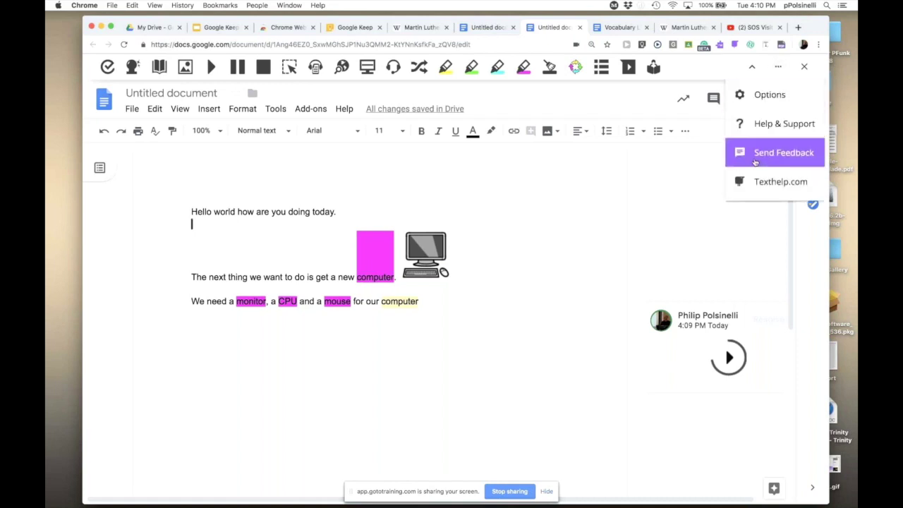
left_click(756, 96)
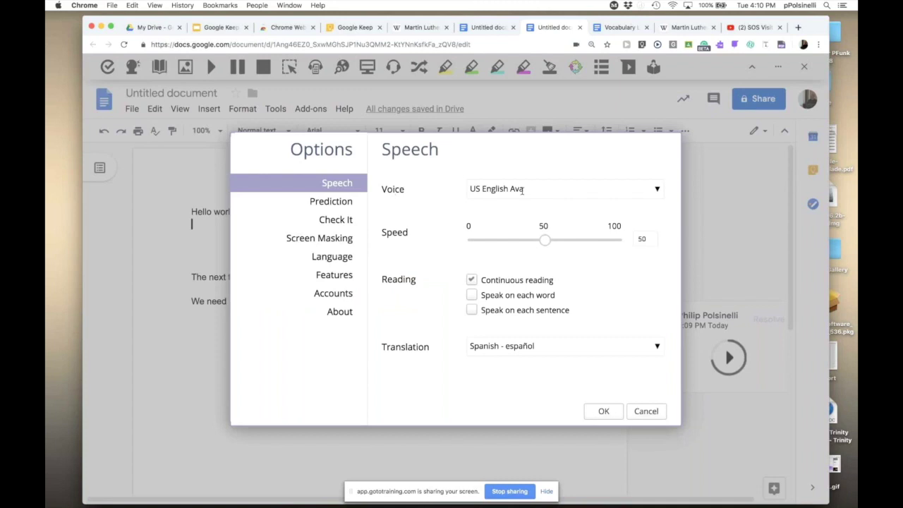
left_click(548, 189)
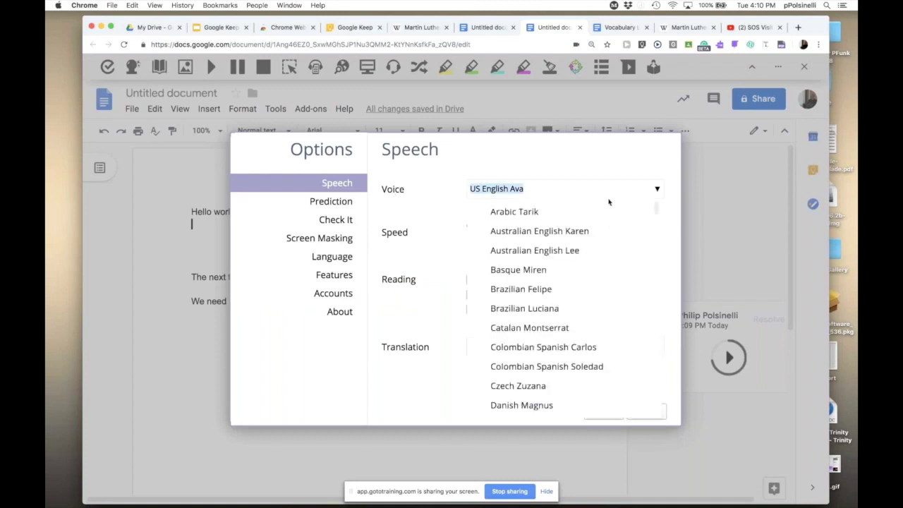
left_click(441, 193)
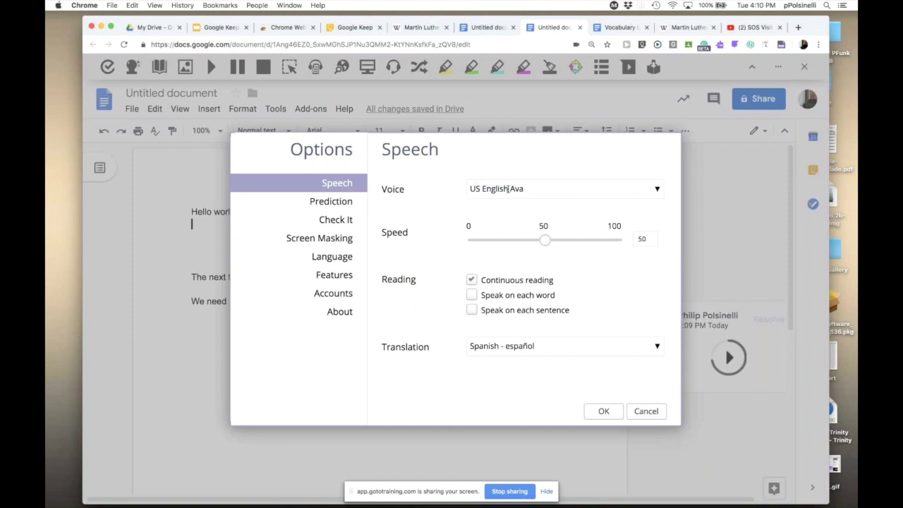
Step: Look through the available translation languages in the Speech options and close the list without changing the language
left_click(501, 348)
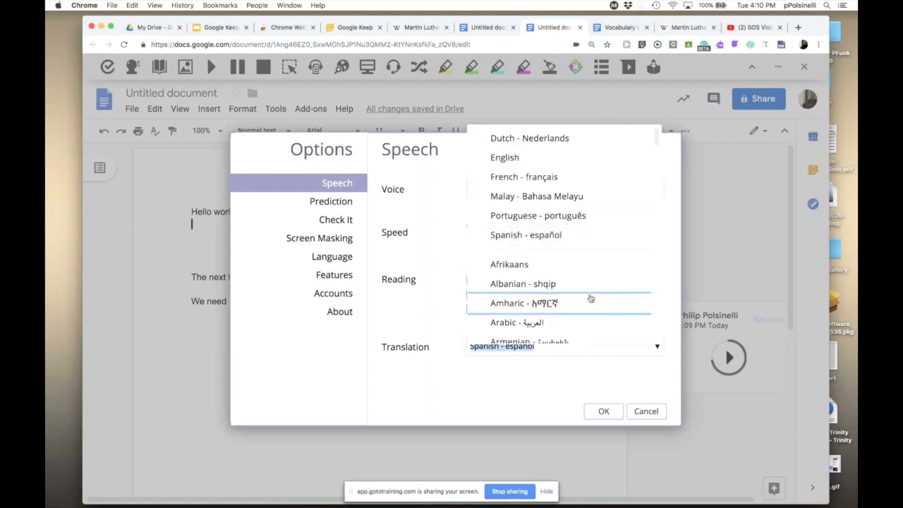
scroll(591, 297, "down", 3)
scroll(590, 296, "down", 3)
scroll(591, 298, "down", 2)
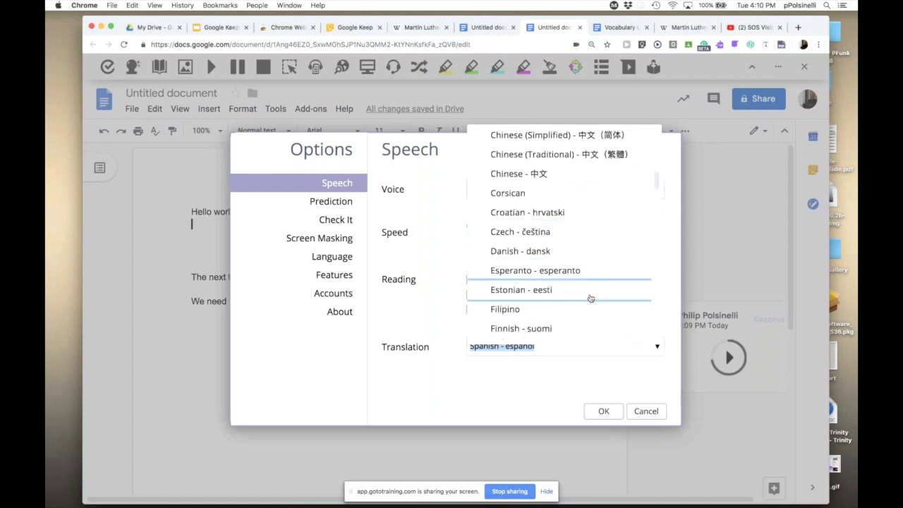
scroll(590, 298, "down", 3)
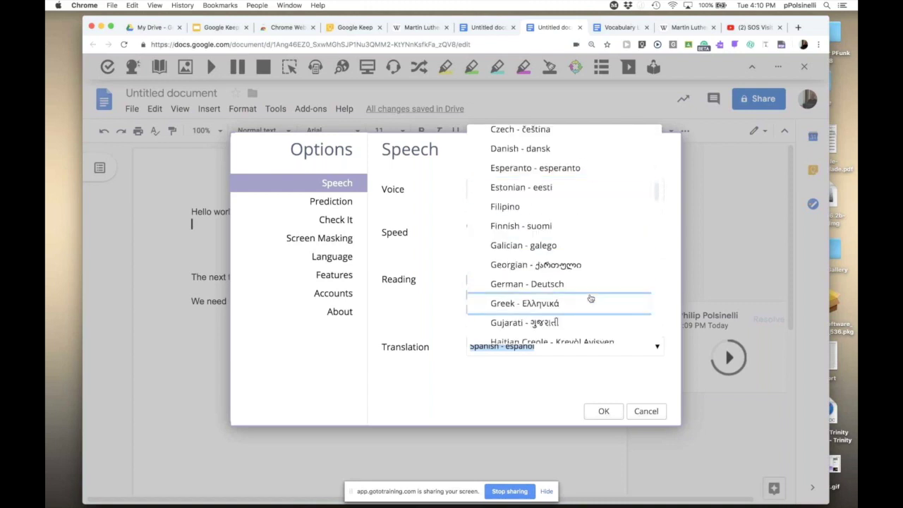
scroll(590, 298, "up", 5)
scroll(591, 298, "up", 3)
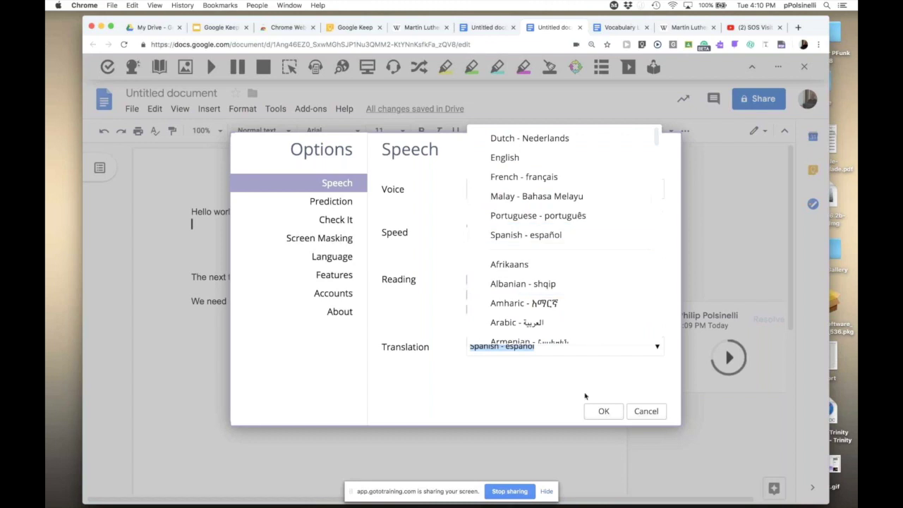
left_click(533, 397)
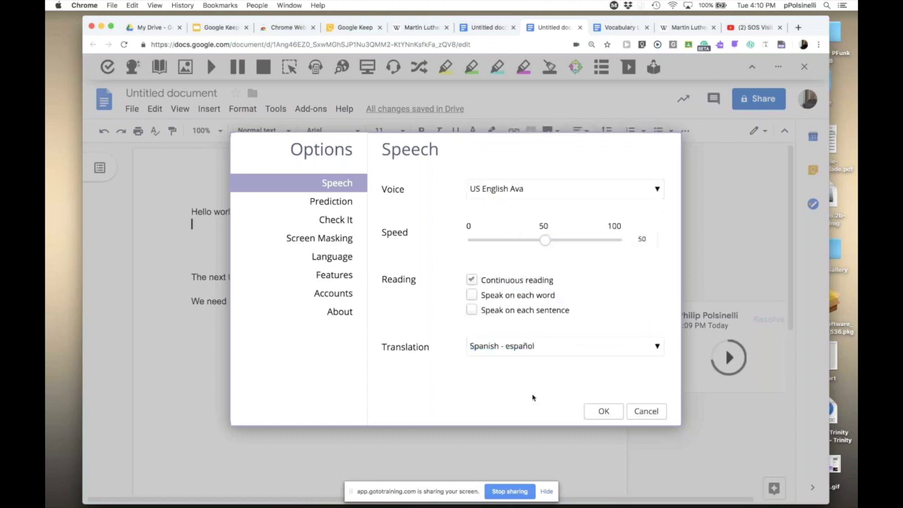
Step: View the Prediction, Check It, Screen Masking, Language, Features, Accounts and About options, and close Options without saving
left_click(335, 204)
left_click(342, 225)
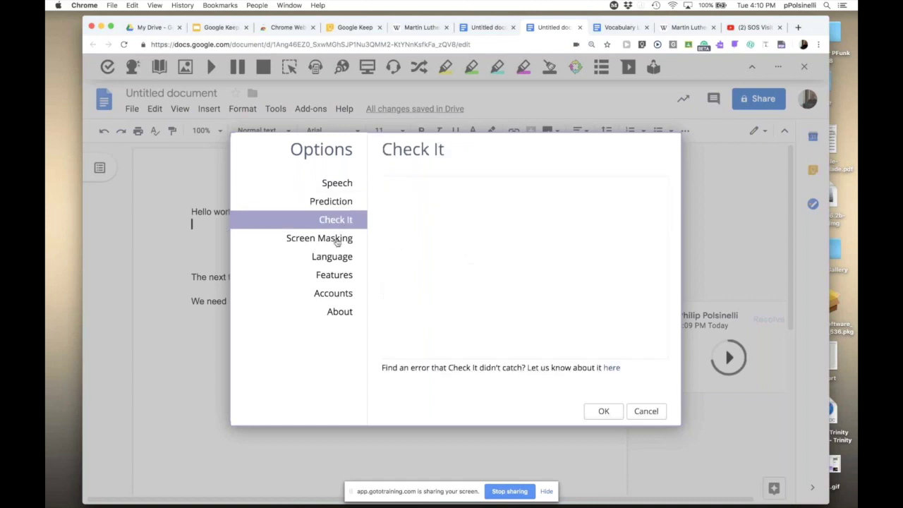
left_click(337, 242)
left_click(335, 263)
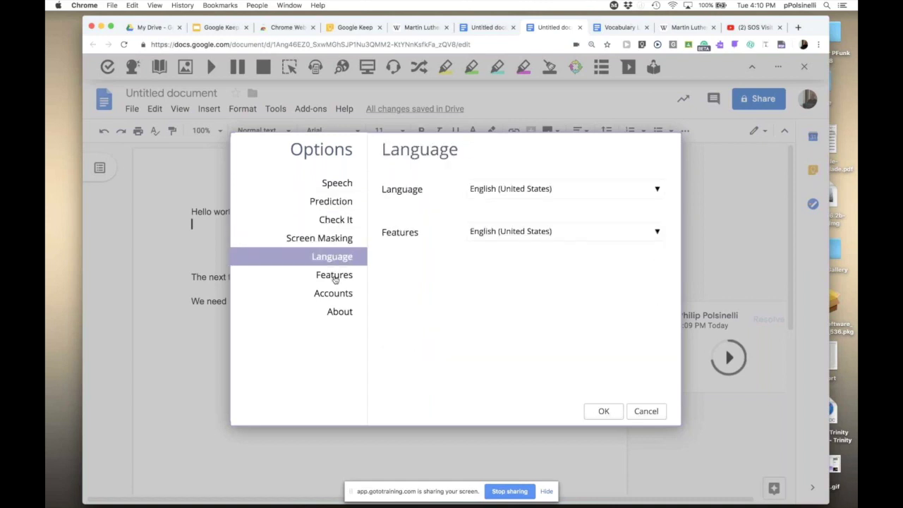
left_click(335, 277)
left_click(338, 295)
left_click(338, 313)
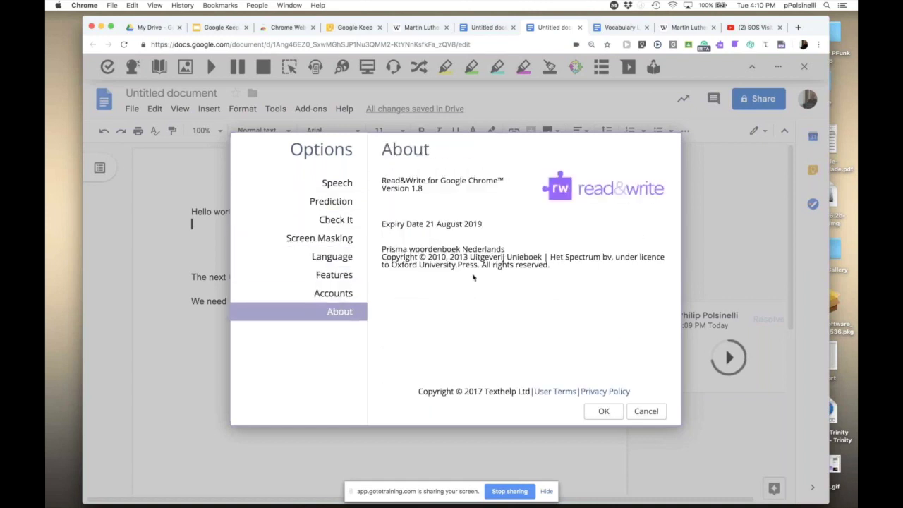
left_click(650, 414)
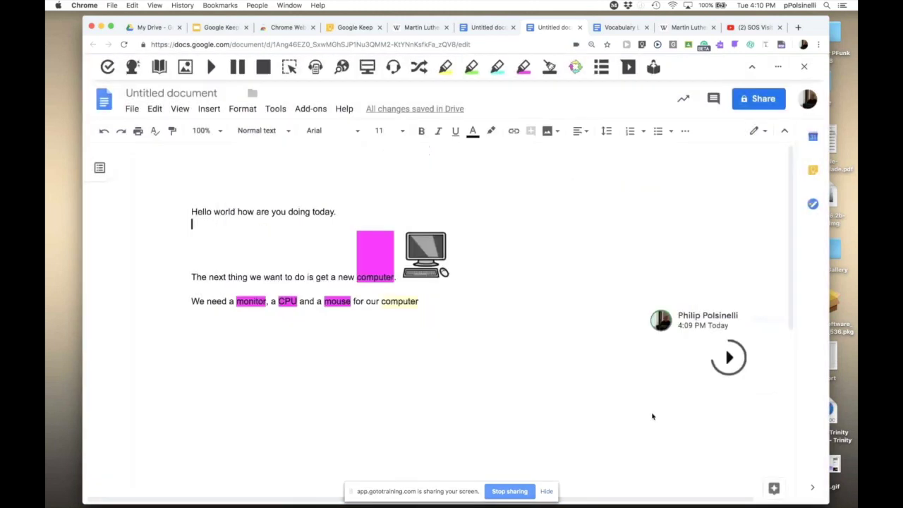
Step: Open the sentence "Hello world how are you doing today." in the reading-aloud practice page, start a recording and close the page
left_click(485, 342)
left_click_drag(185, 212, 353, 212)
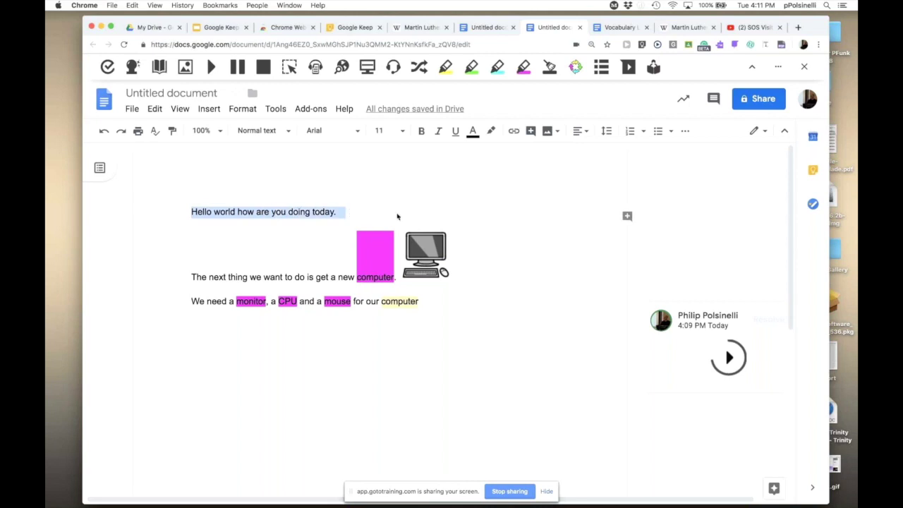
left_click(653, 67)
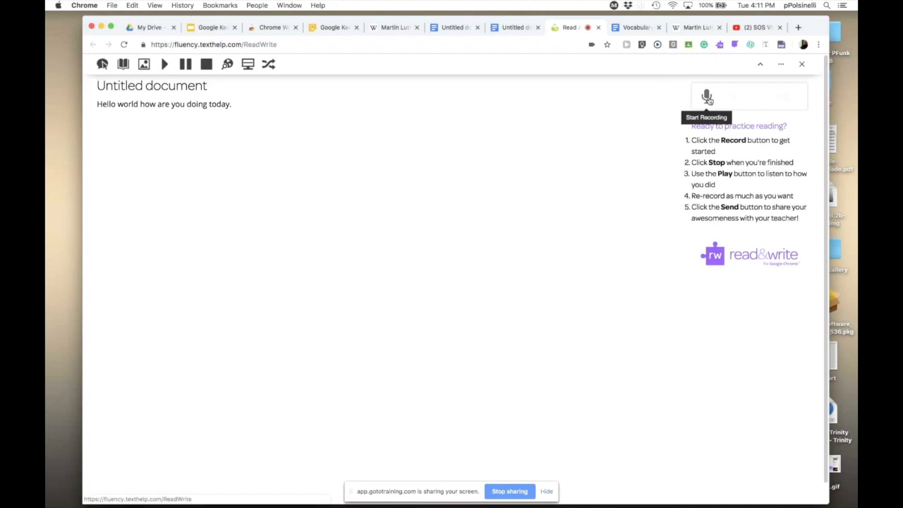
left_click(707, 97)
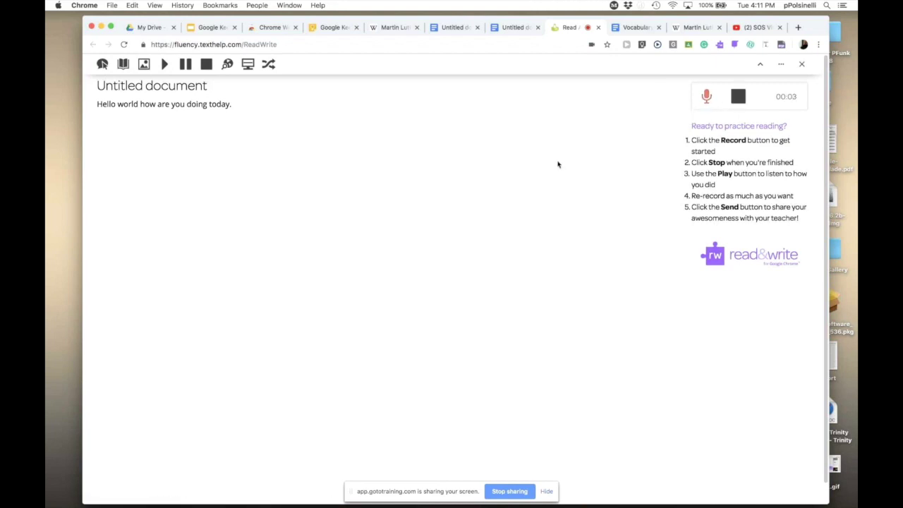
left_click(598, 27)
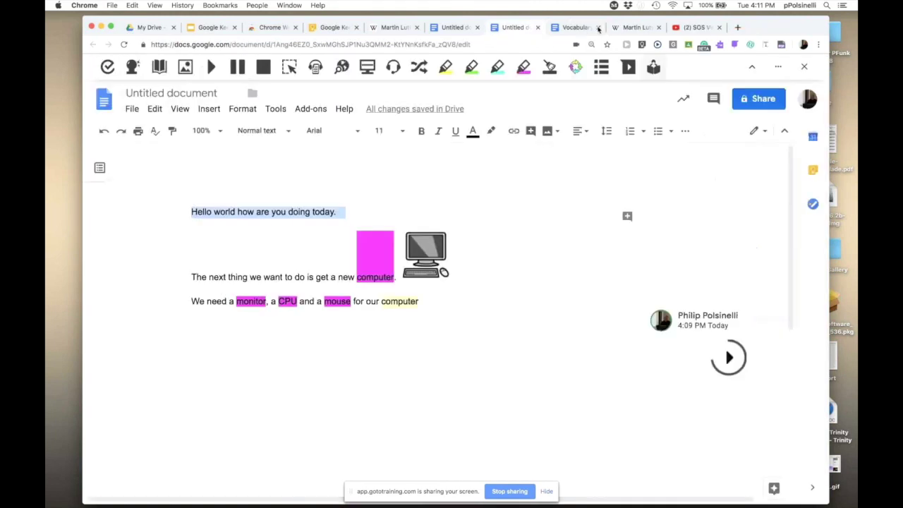
left_click(299, 211)
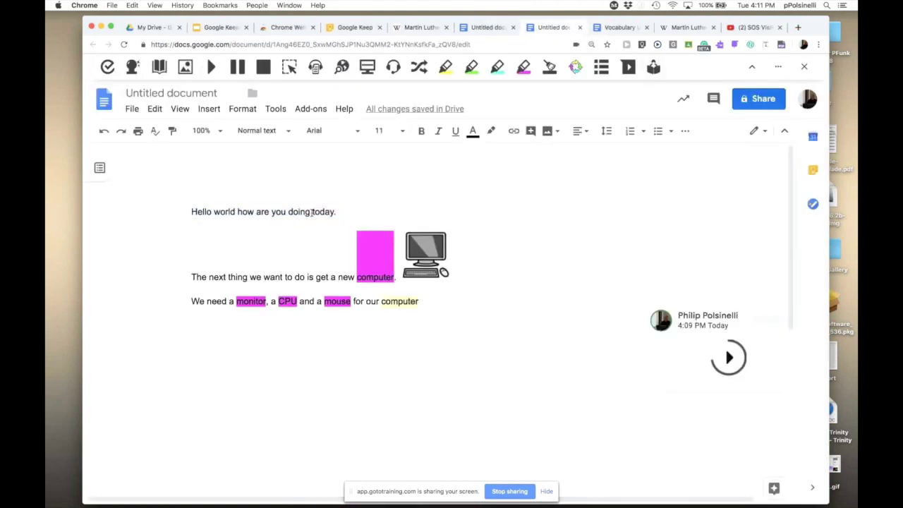
left_click_drag(187, 211, 357, 211)
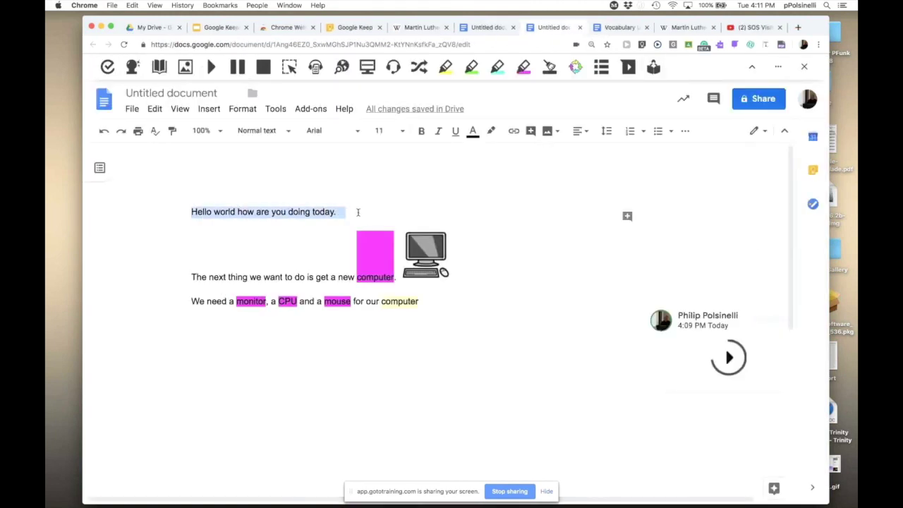
left_click(482, 244)
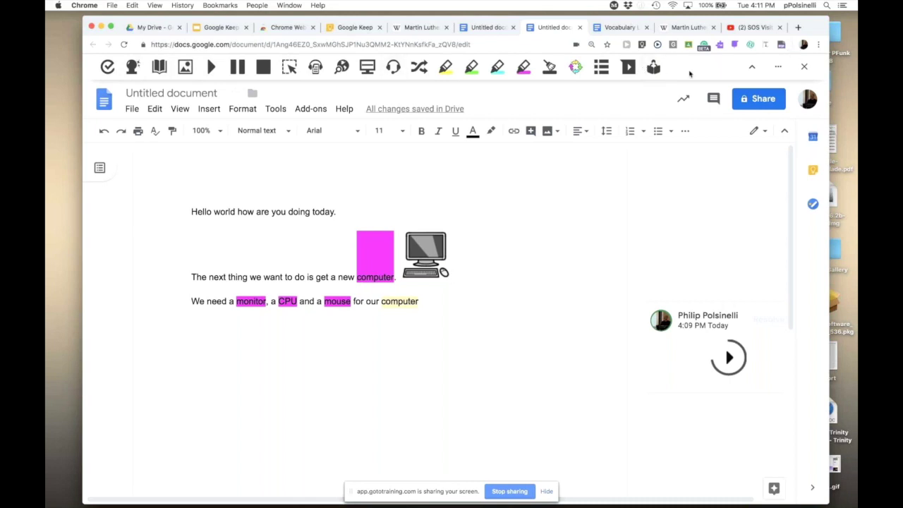
left_click(494, 290)
left_click(443, 311)
Step: Switch to Google Keep, bring the second Chrome window with Google Drive onto the screen and open groups.google.com in it
left_click(357, 28)
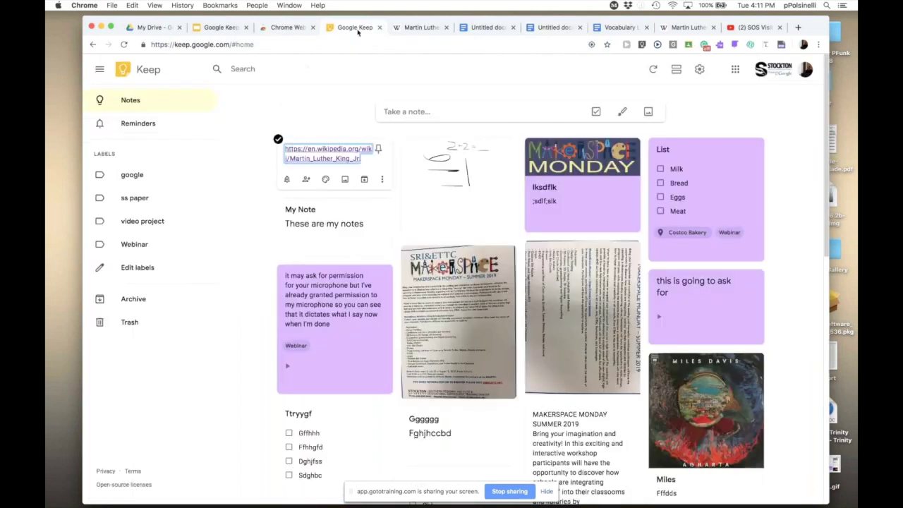
left_click(302, 44)
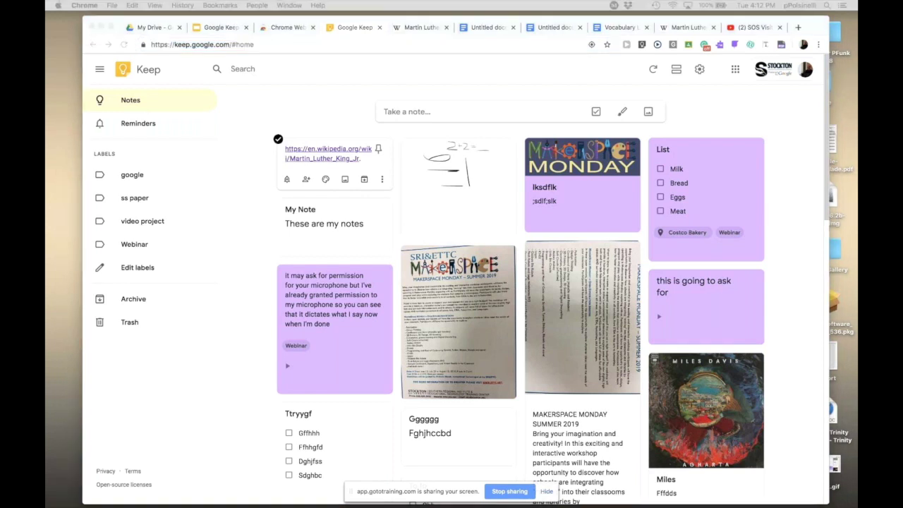
left_click_drag(45, 125, 172, 38)
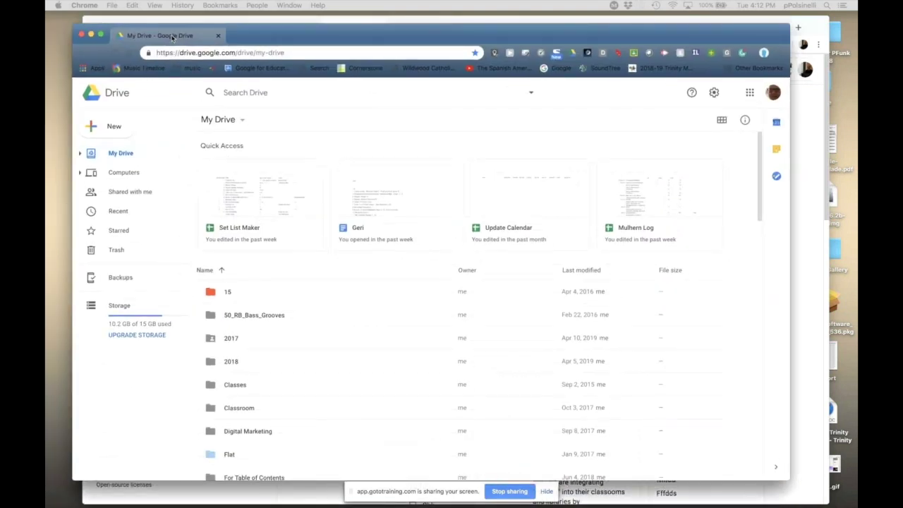
left_click(287, 52)
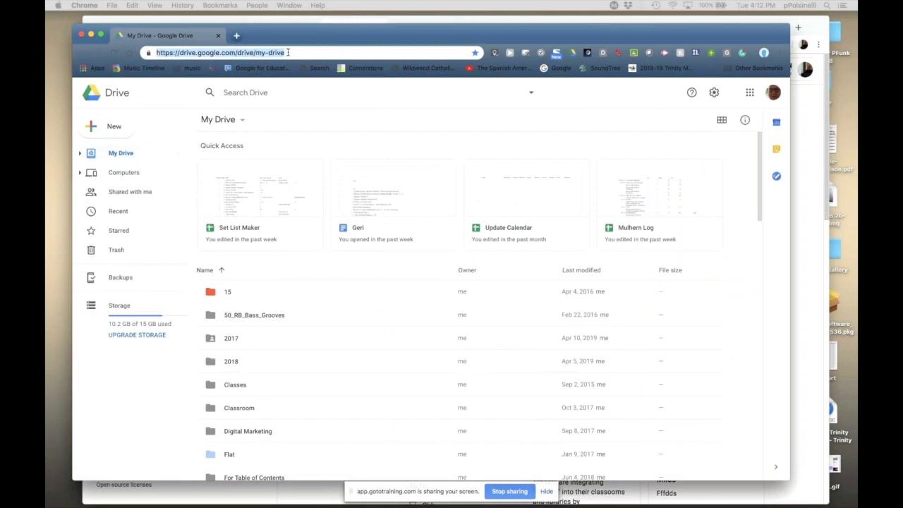
type("groups")
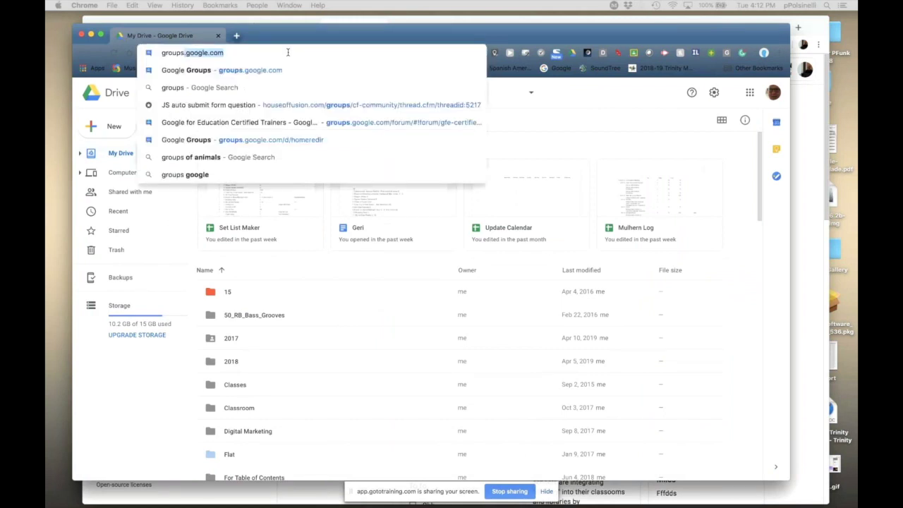
key("Return")
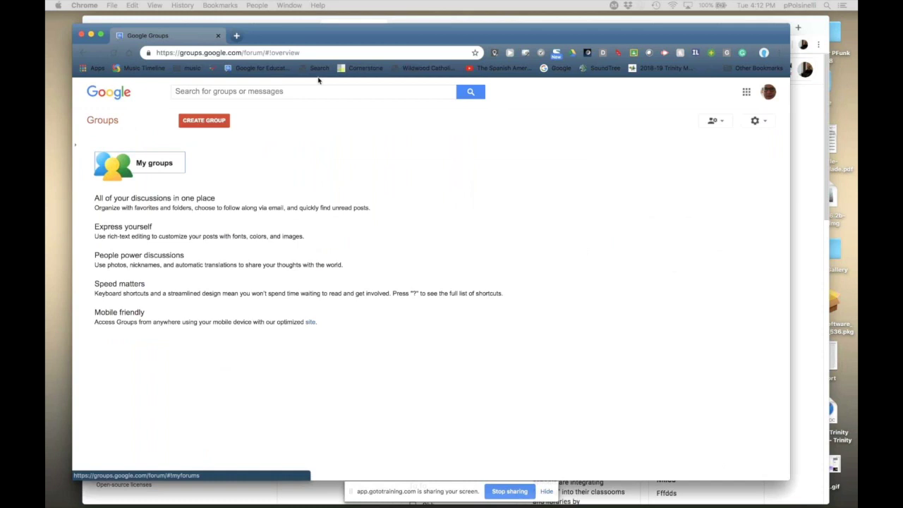
Step: View the Groups entry in the Google apps list, close the list and open My groups
left_click(747, 93)
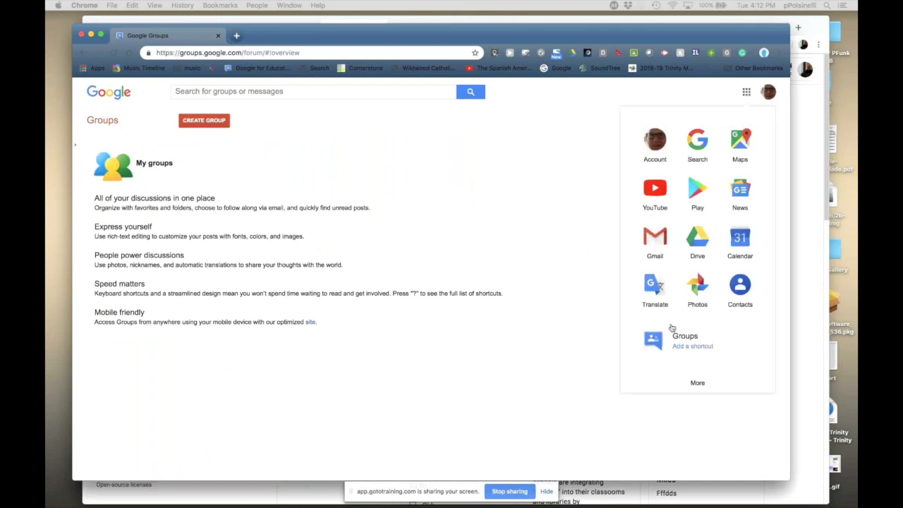
left_click(501, 212)
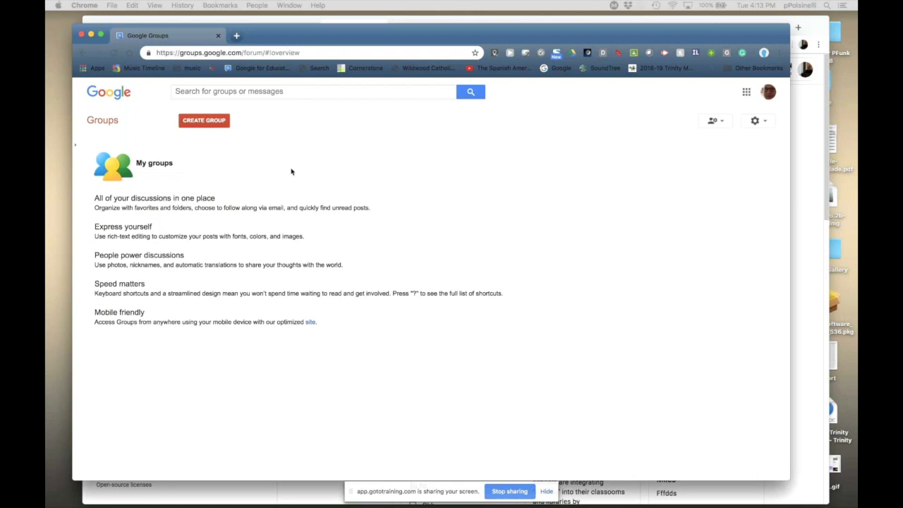
left_click(148, 165)
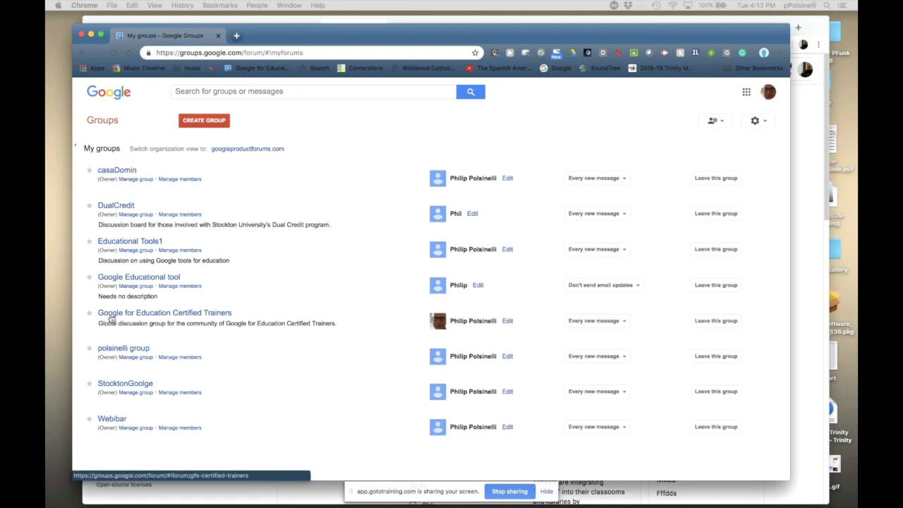
Step: Look through the Google for Education Certified Trainers group page and return to the Google Groups overview
left_click(191, 317)
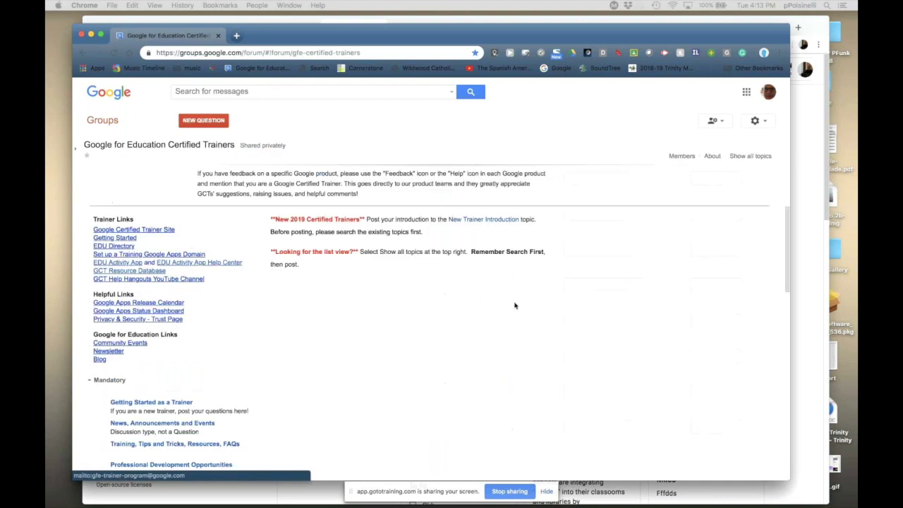
scroll(514, 305, "down", 3)
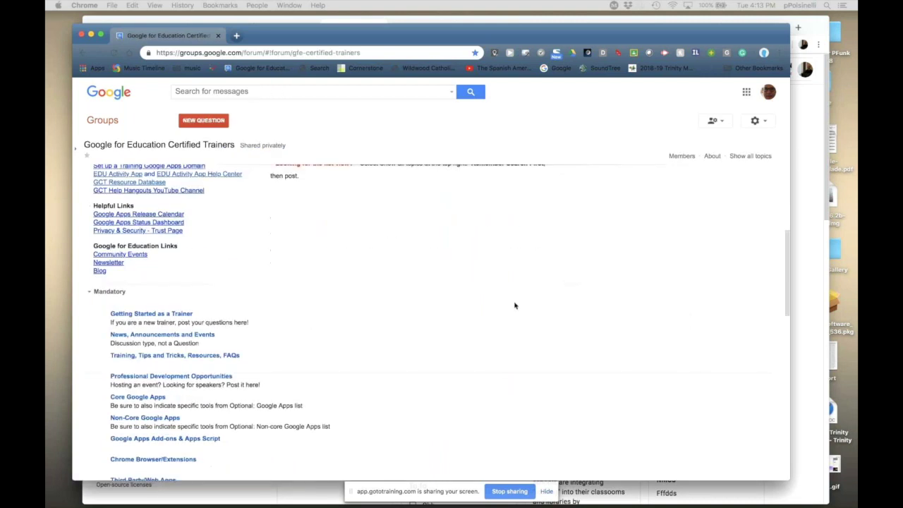
scroll(514, 305, "down", 10)
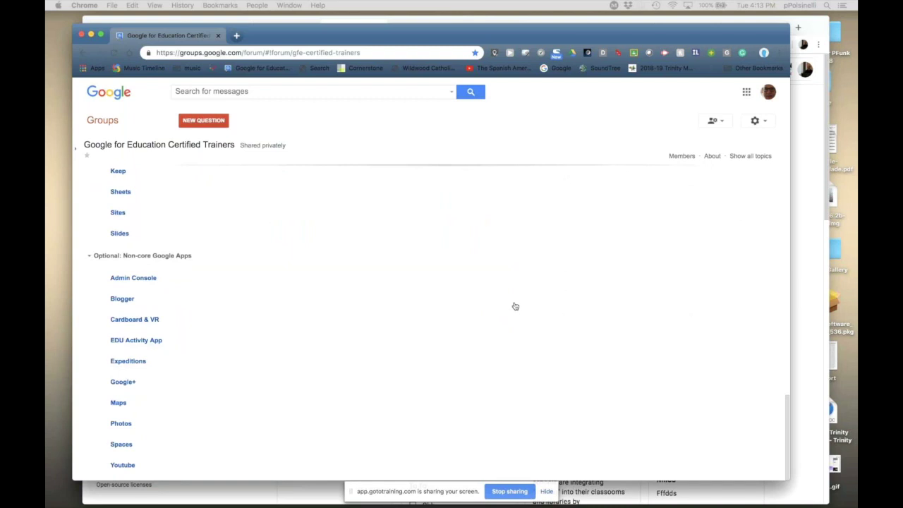
scroll(515, 306, "up", 1)
scroll(515, 305, "up", 10)
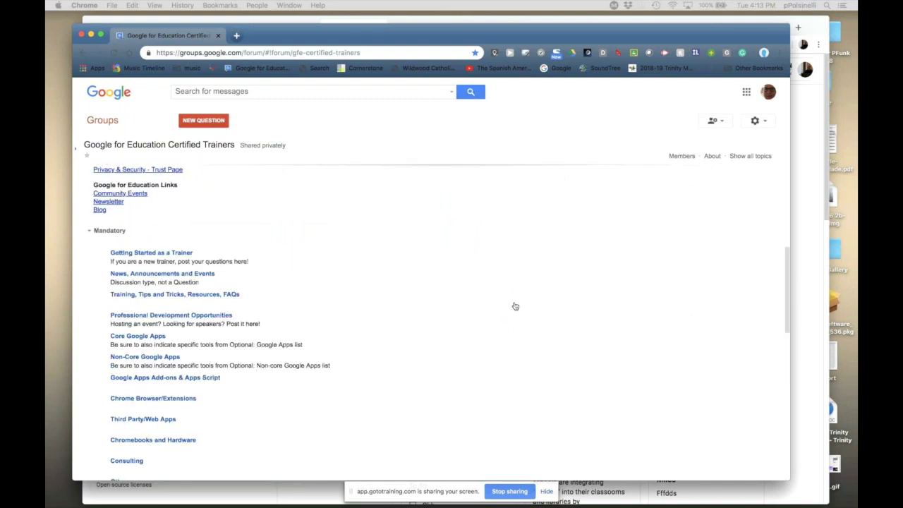
scroll(515, 306, "up", 10)
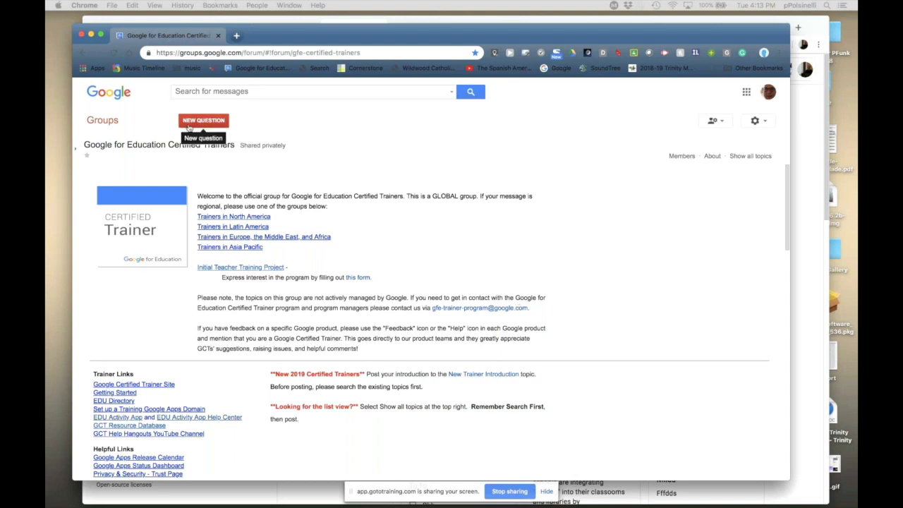
left_click(83, 53)
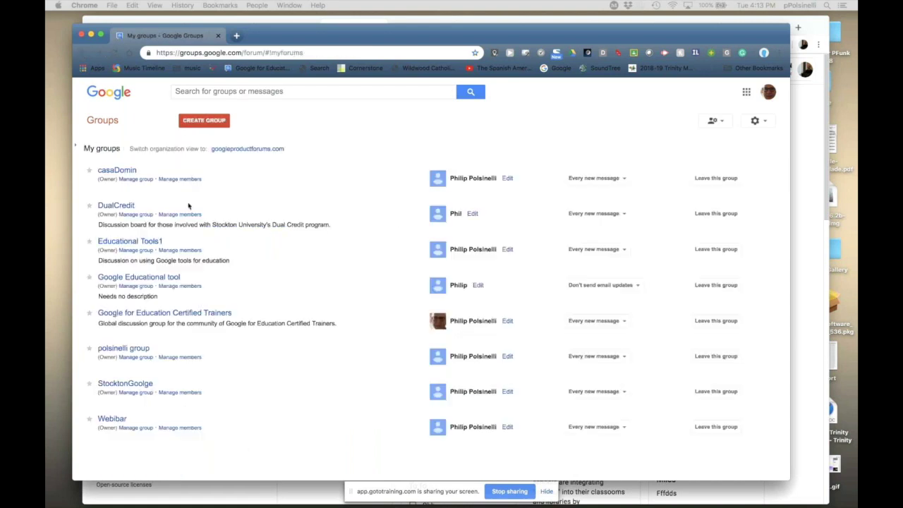
left_click(81, 54)
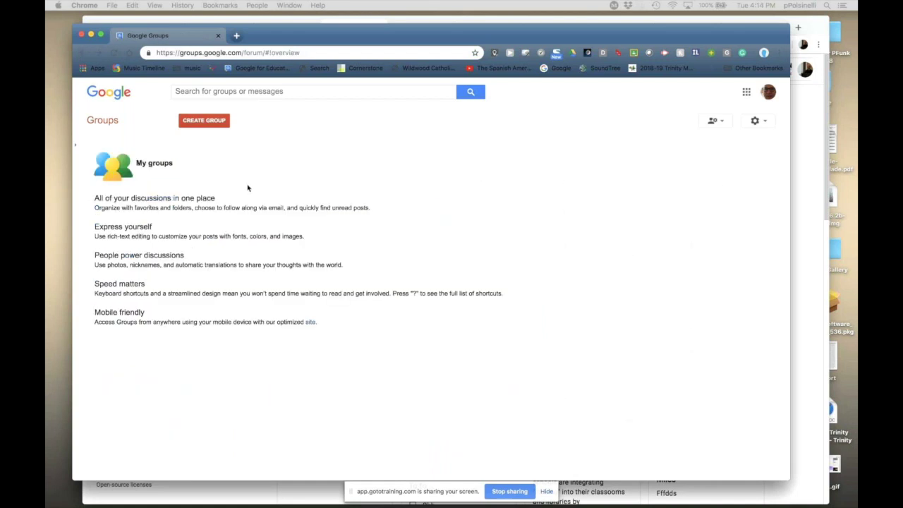
Step: Start creating a group, name it "La Casa 2" and highlight its web address under the group email address
left_click(218, 124)
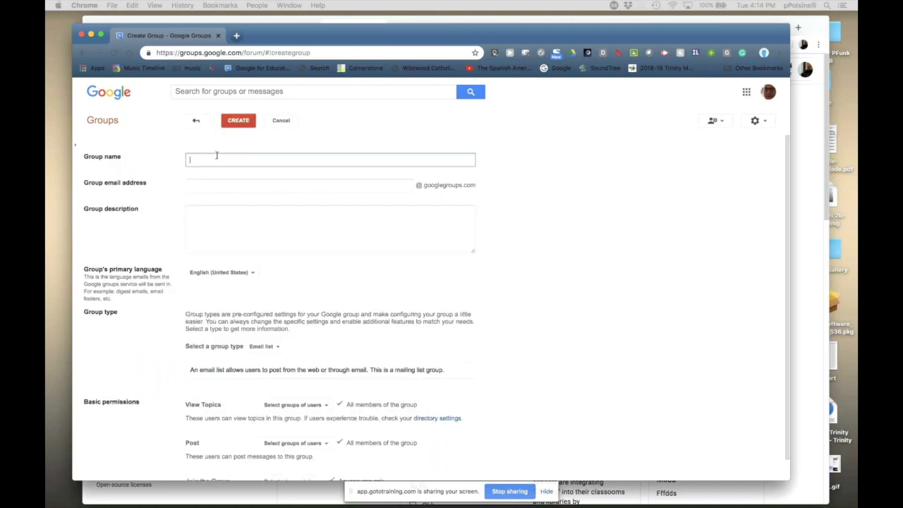
type("L")
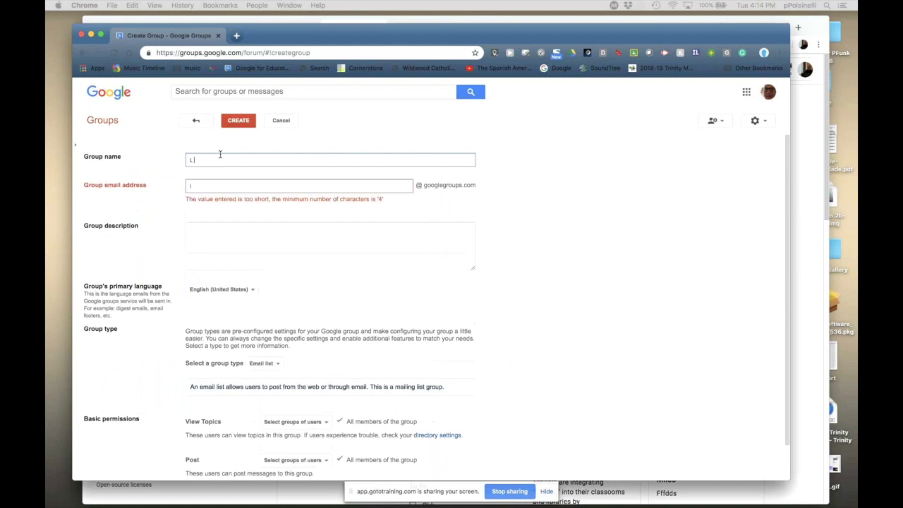
type(" Casa 2")
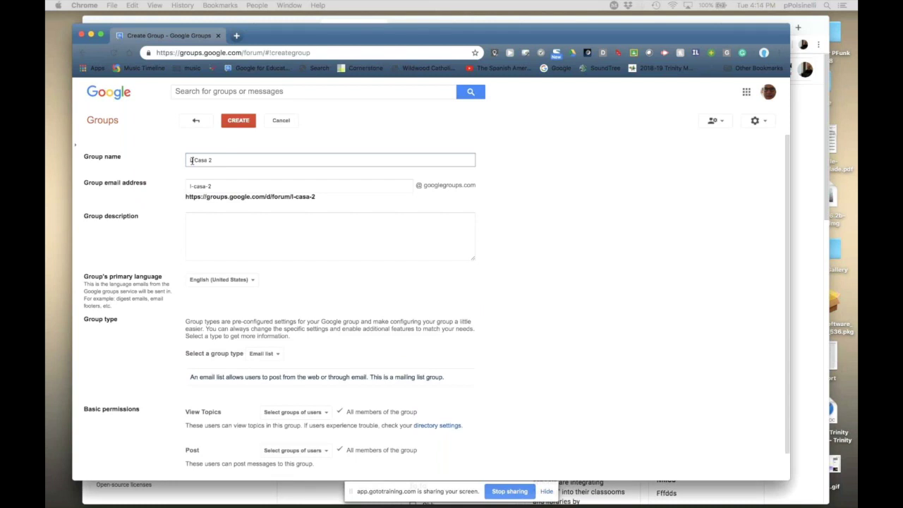
left_click(191, 161)
type("a")
left_click(235, 160)
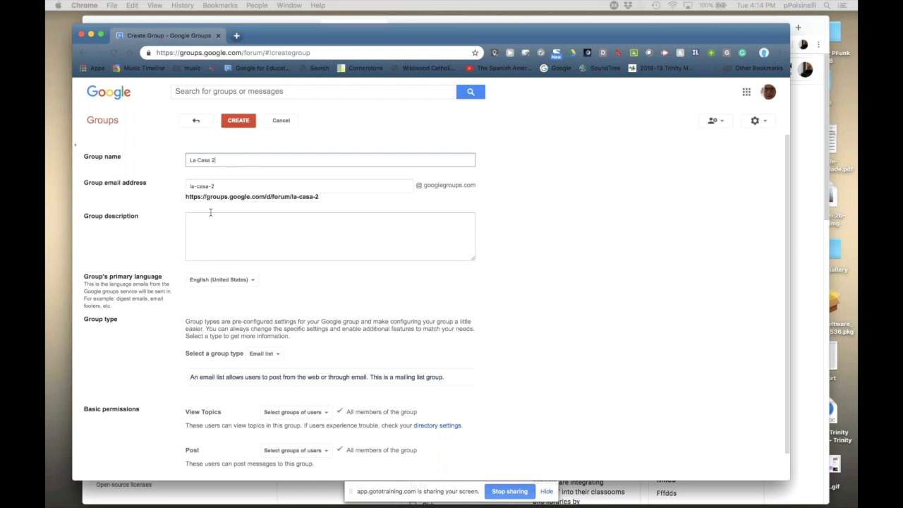
left_click_drag(186, 197, 328, 204)
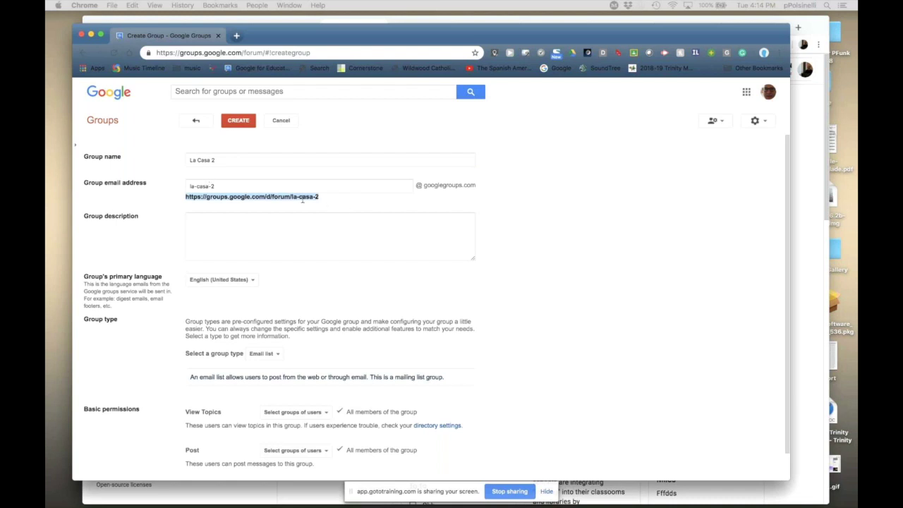
Step: Enter "La Casa people" as the group description and choose English (United States) as the group's primary language
left_click(276, 223)
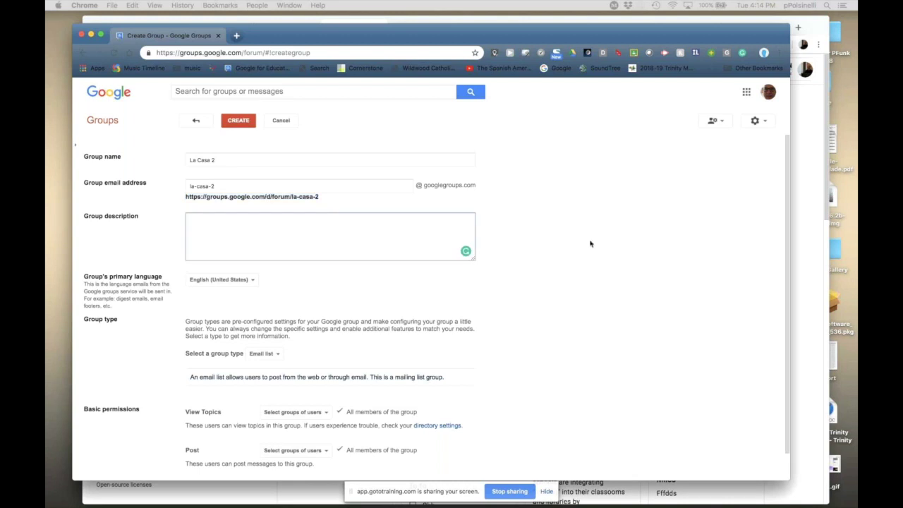
type("L")
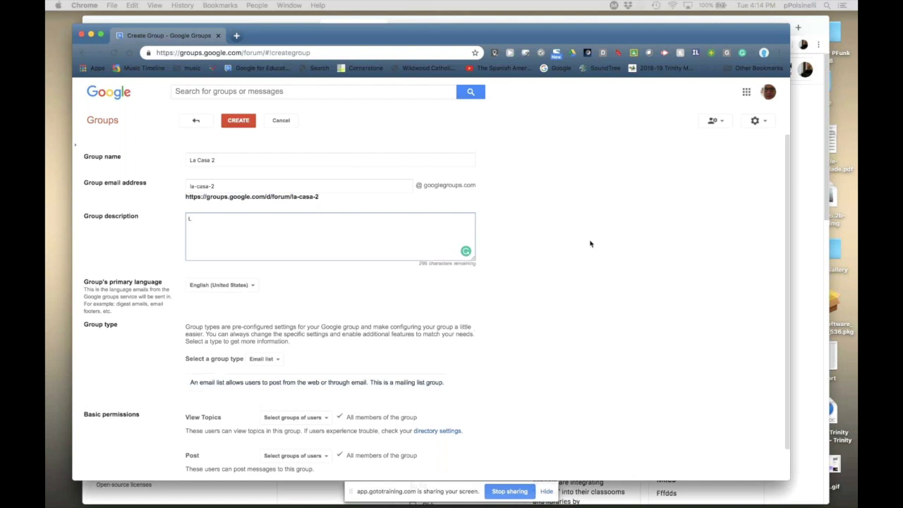
type("a Casa people")
left_click(386, 289)
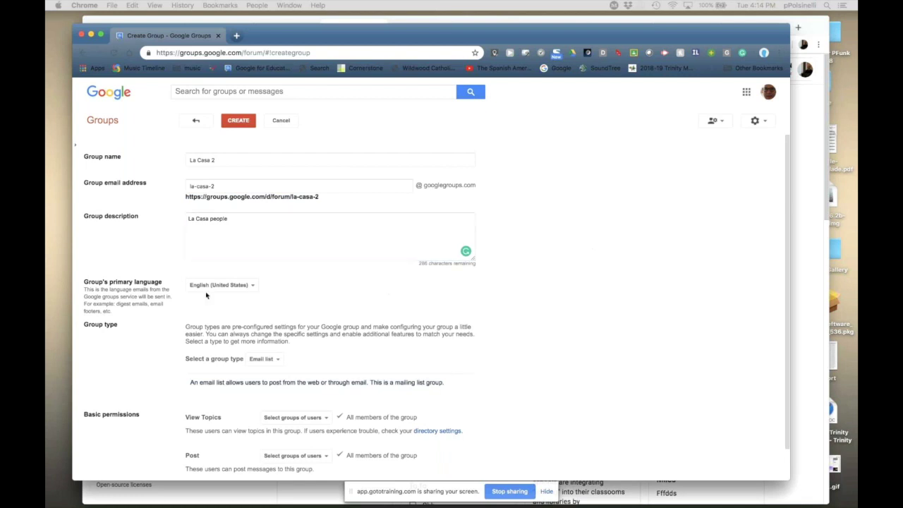
left_click(219, 285)
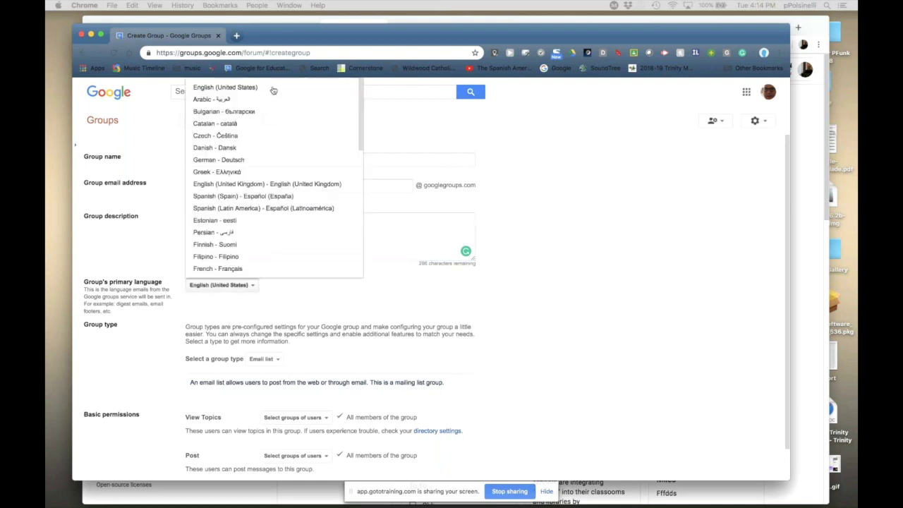
left_click(273, 87)
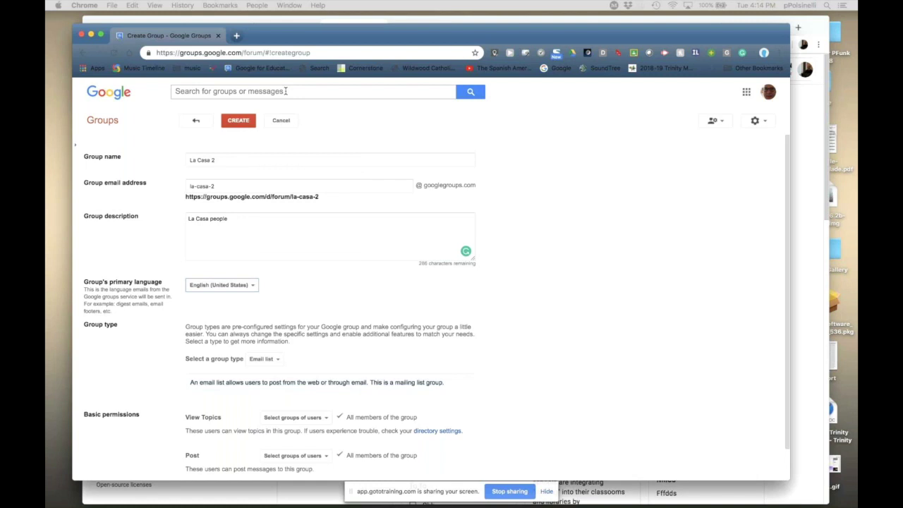
Step: Set the group type to Web forum and to Q&A forum, reading the description of each type
scroll(331, 296, "down", 1)
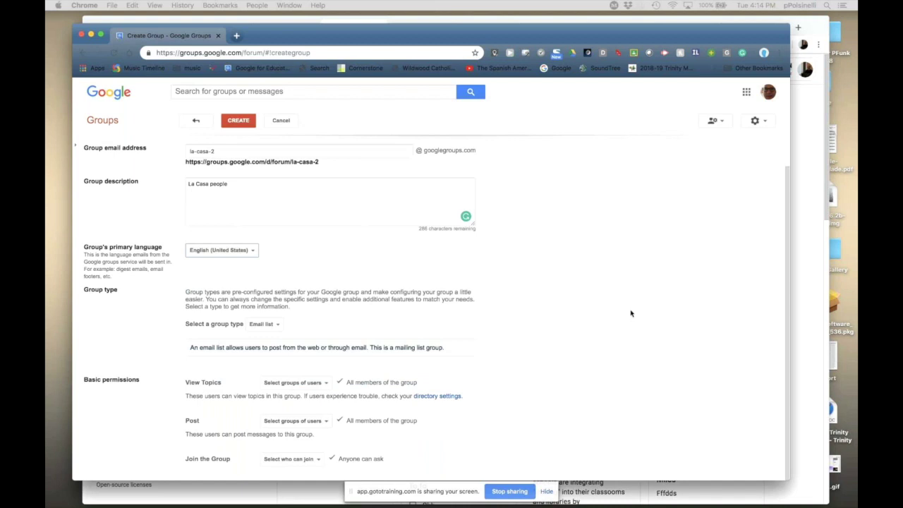
left_click(278, 325)
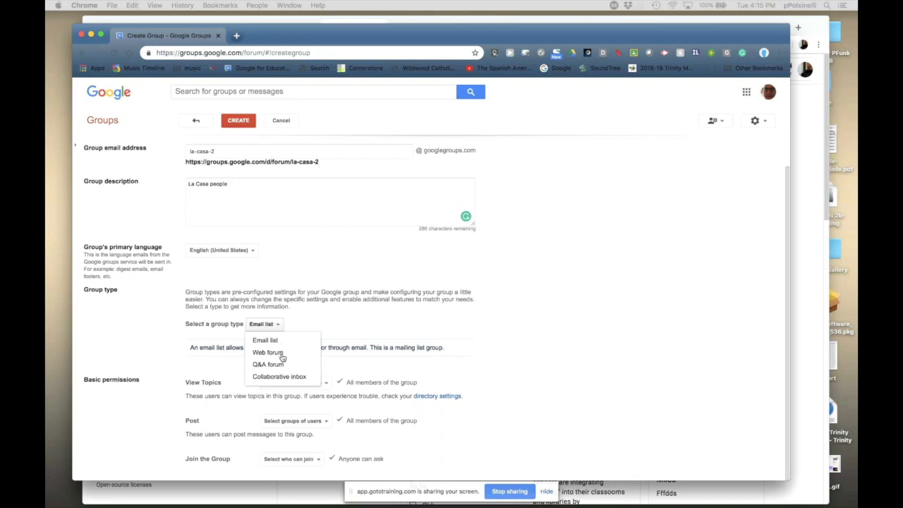
left_click(268, 352)
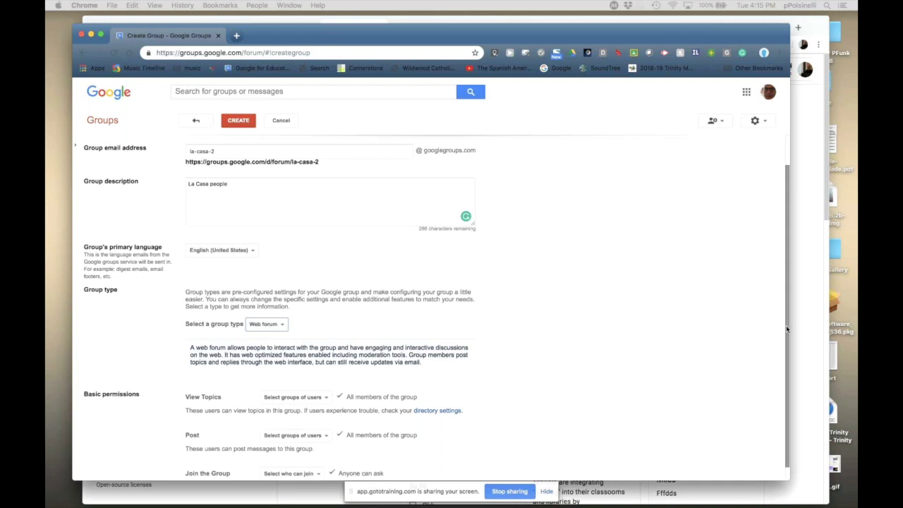
left_click_drag(785, 325, 786, 269)
scroll(378, 336, "down", 2)
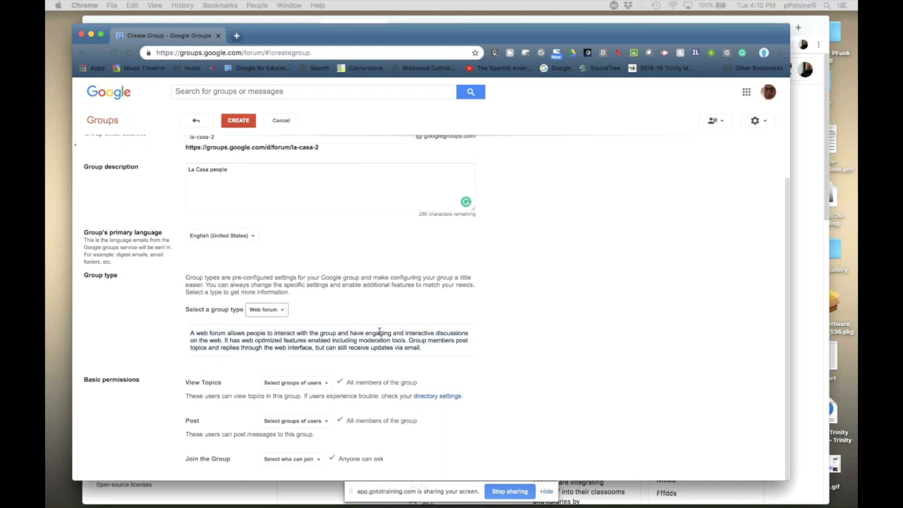
left_click(276, 311)
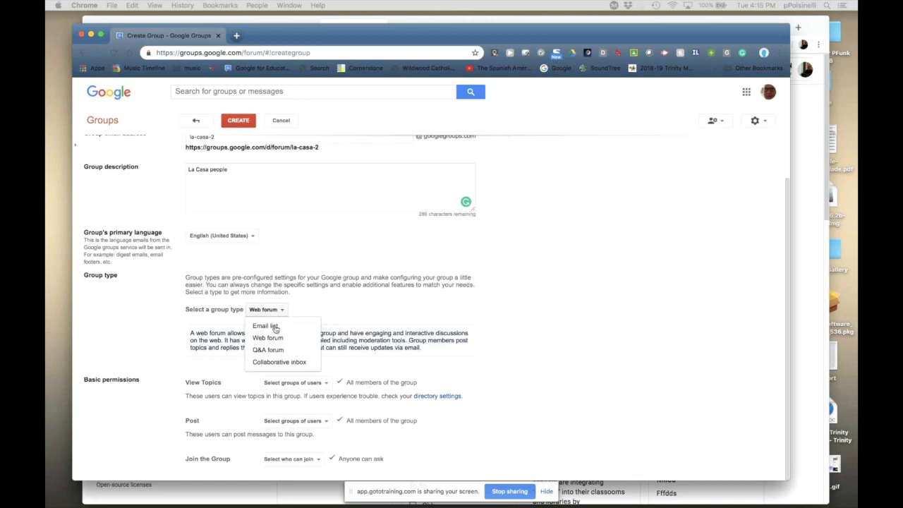
left_click(268, 350)
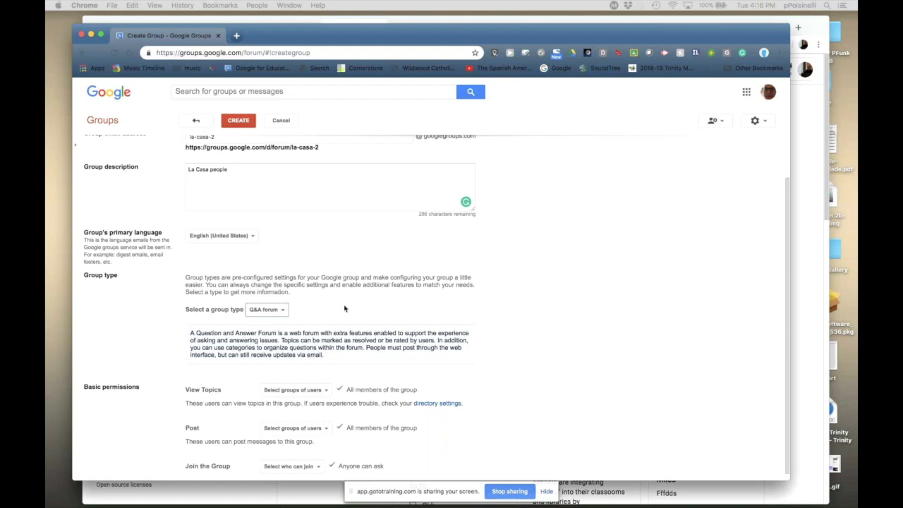
scroll(344, 309, "down", 1)
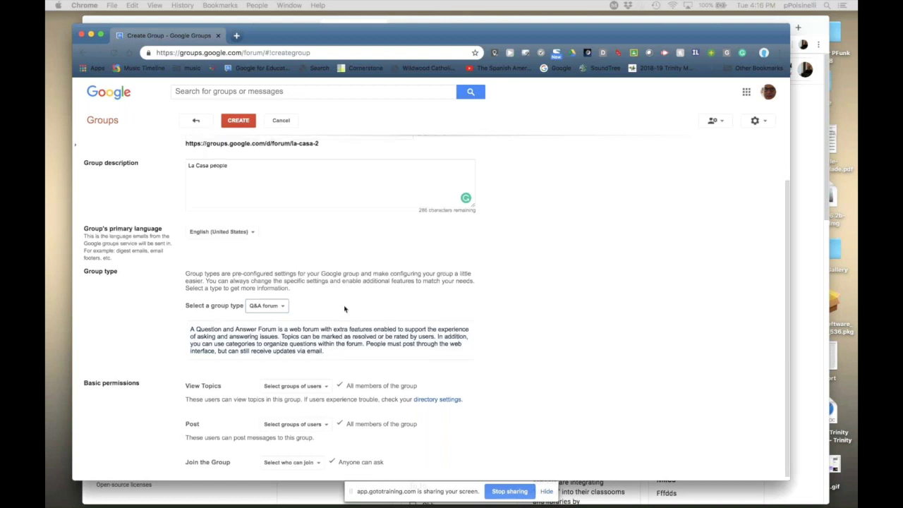
scroll(345, 309, "down", 1)
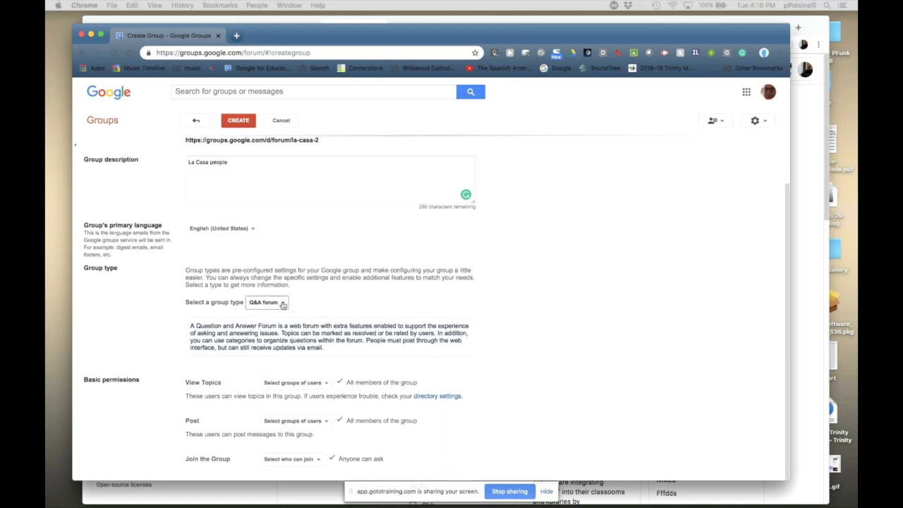
Step: Set the group type to Collaborative inbox to read its description, and return it to Email list
left_click(282, 303)
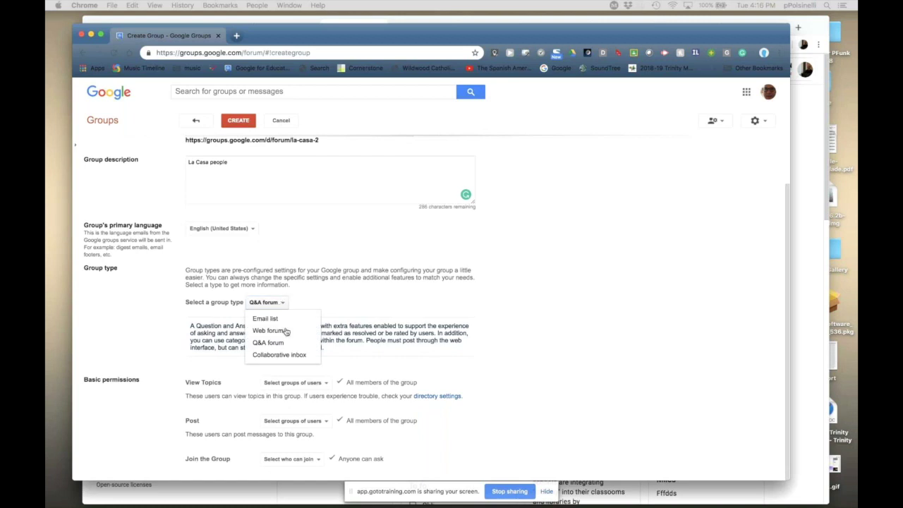
left_click(281, 355)
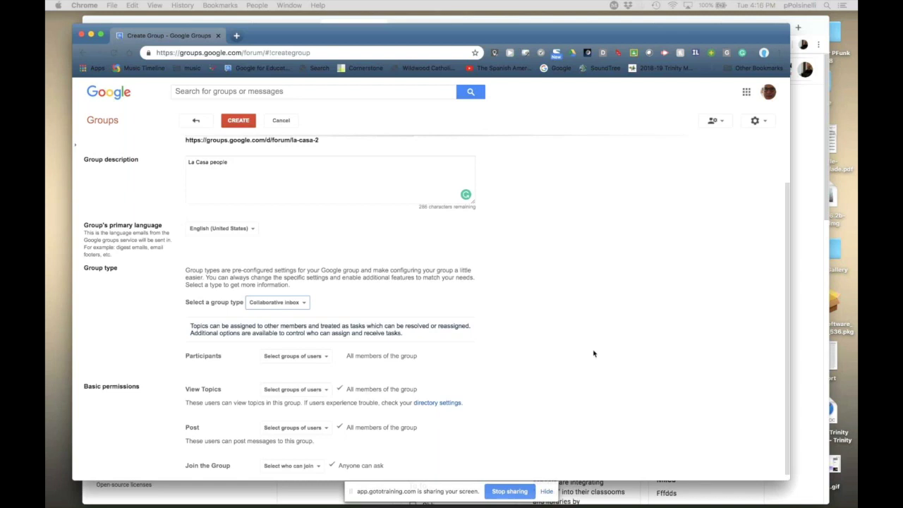
left_click(302, 309)
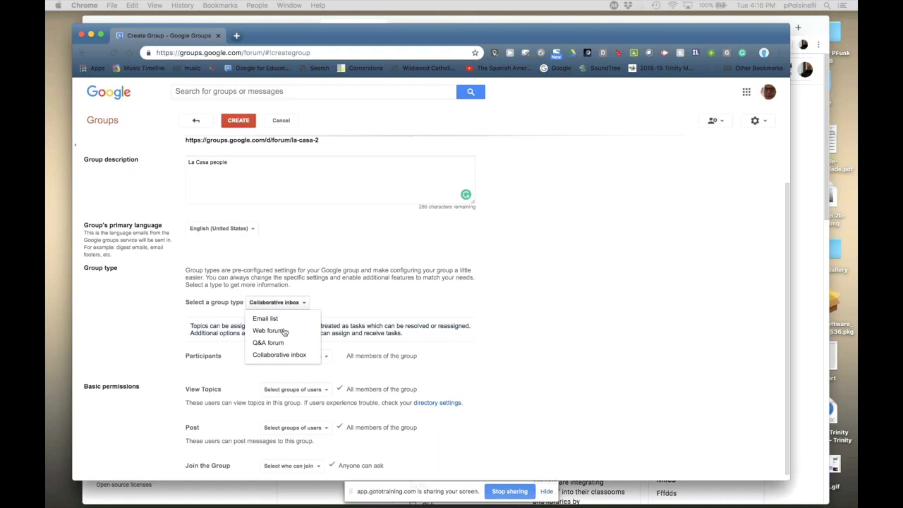
left_click(284, 357)
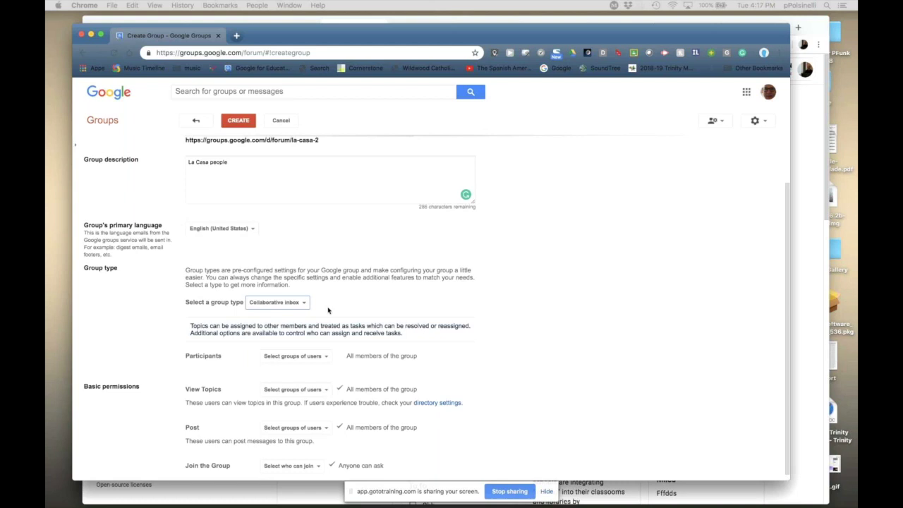
left_click(304, 303)
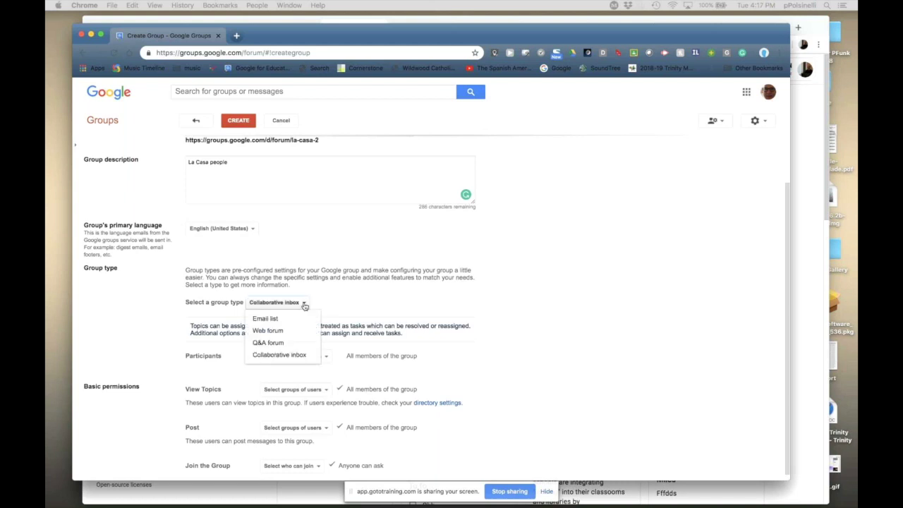
left_click(272, 319)
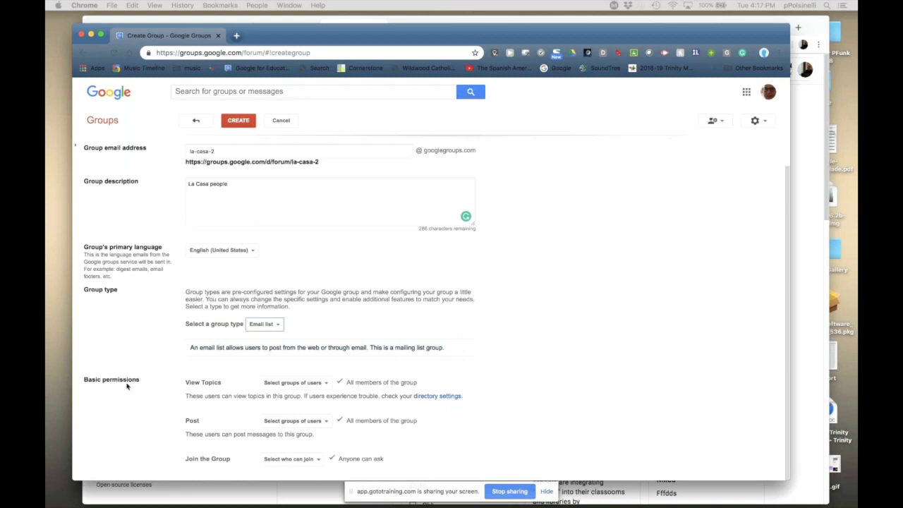
Step: Review which groups of users can be allowed to view topics under the basic permissions
left_click(319, 387)
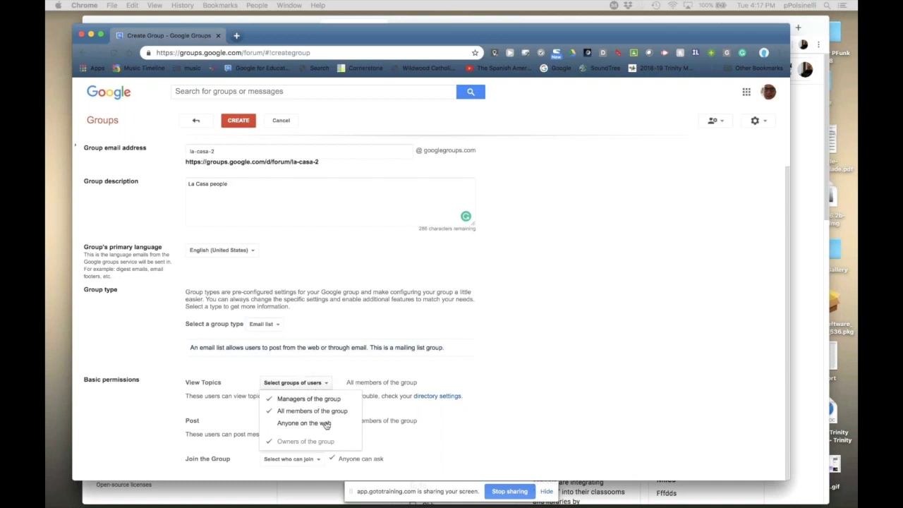
left_click(406, 381)
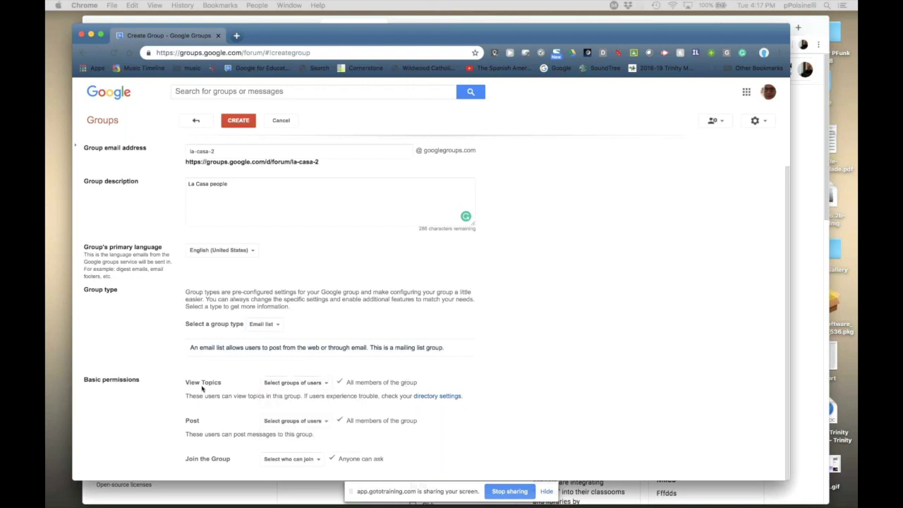
left_click(309, 384)
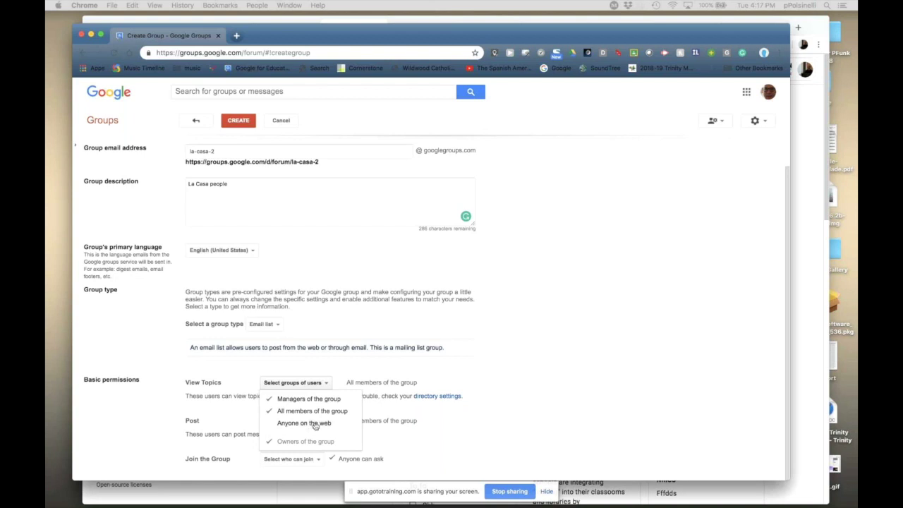
left_click(464, 420)
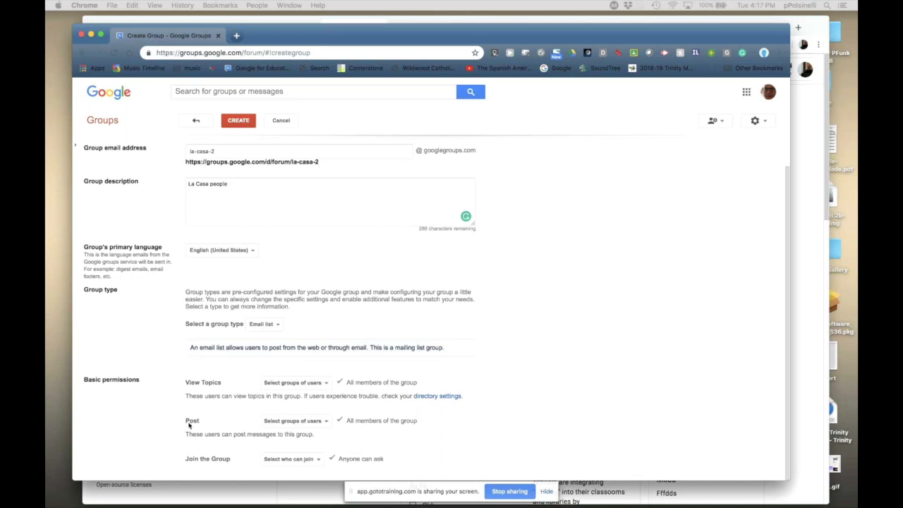
Step: Try removing All members of the group from the users allowed to post, and restore that permission
left_click(268, 423)
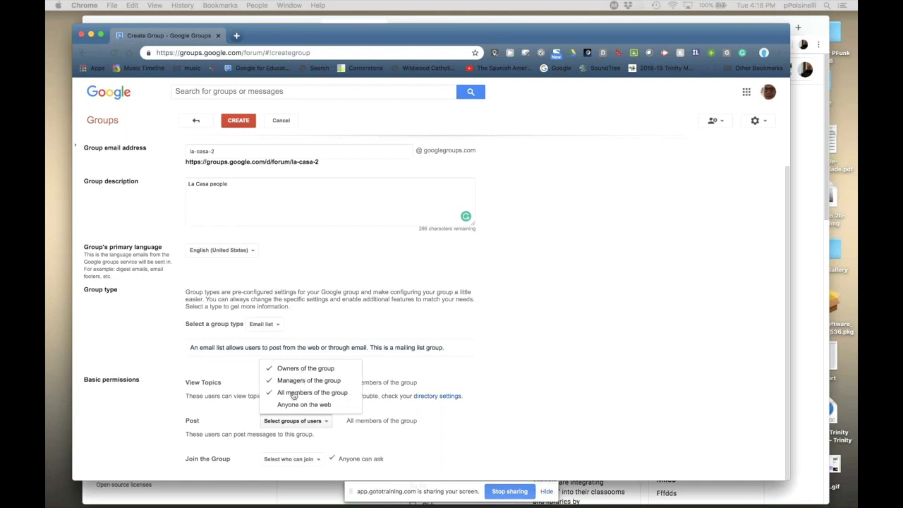
left_click(293, 395)
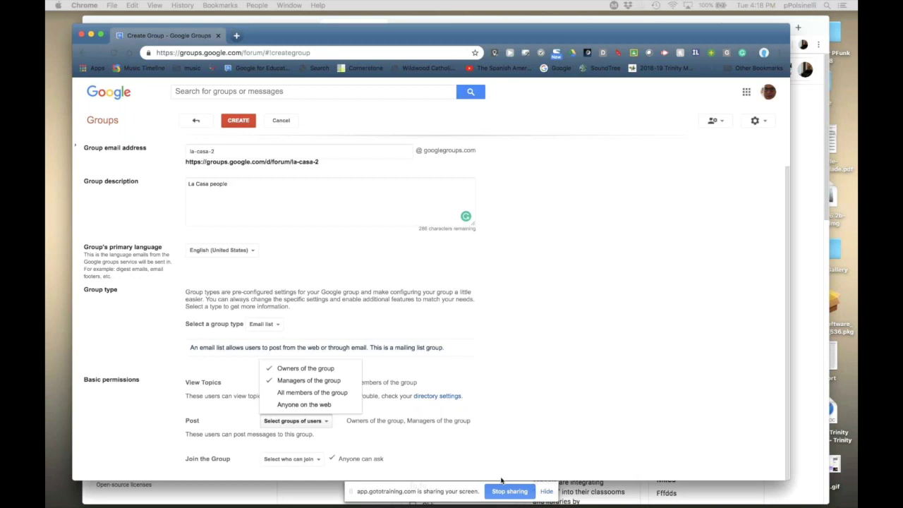
left_click(477, 427)
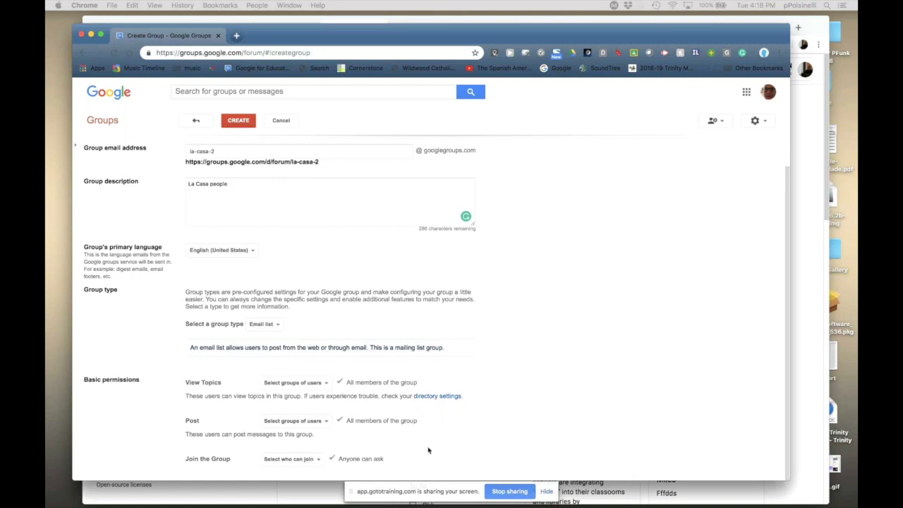
Step: Try Anyone on the web and Only invited users as who can join the group, and return to Anyone can ask
left_click(291, 459)
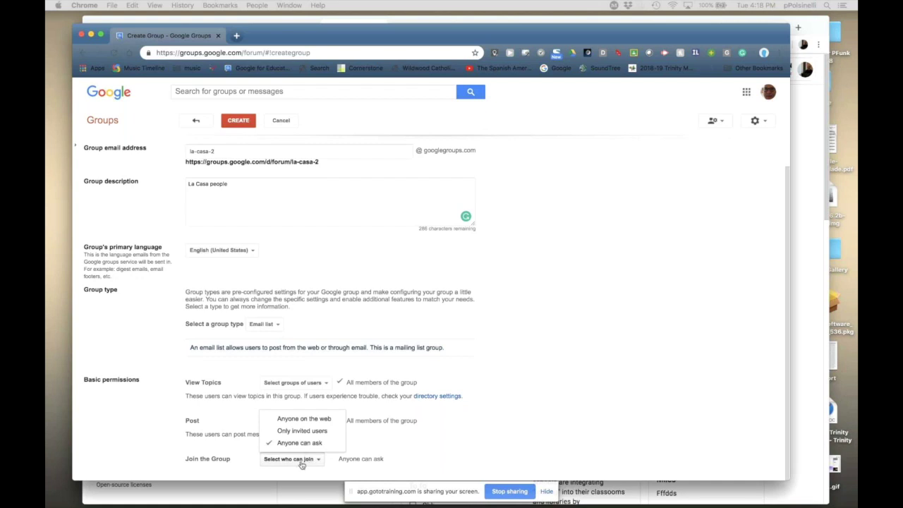
left_click(302, 419)
left_click(298, 432)
left_click(302, 443)
left_click(453, 458)
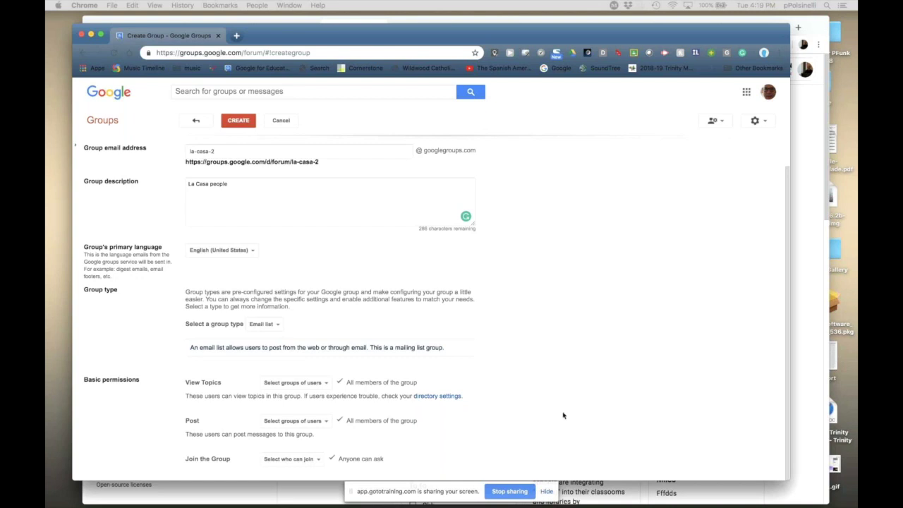
scroll(563, 416, "up", 1)
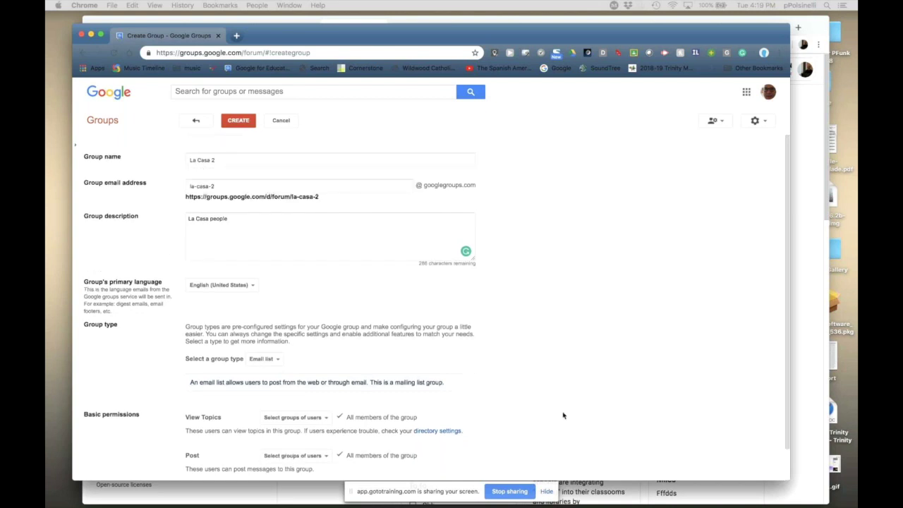
scroll(563, 415, "down", 1)
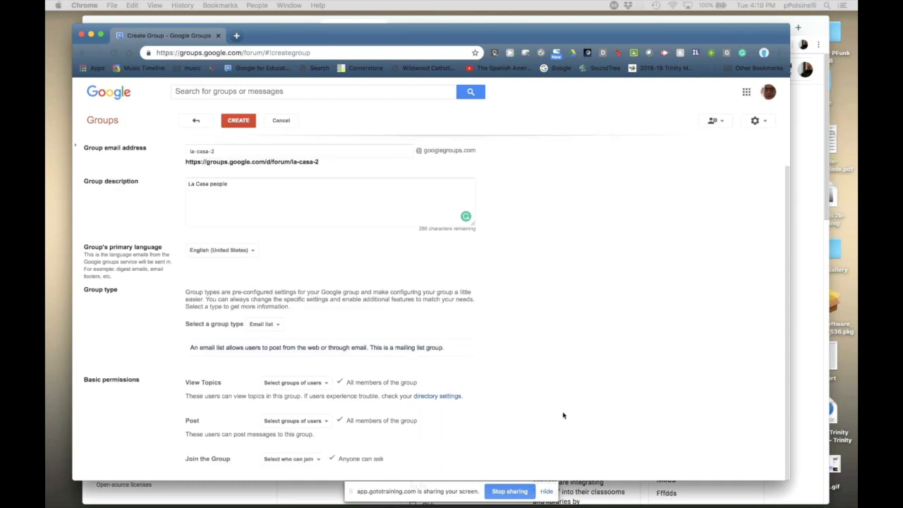
Step: Create the La Casa 2 email list group, complete the robot verification, and dismiss the creation confirmation
scroll(563, 415, "up", 1)
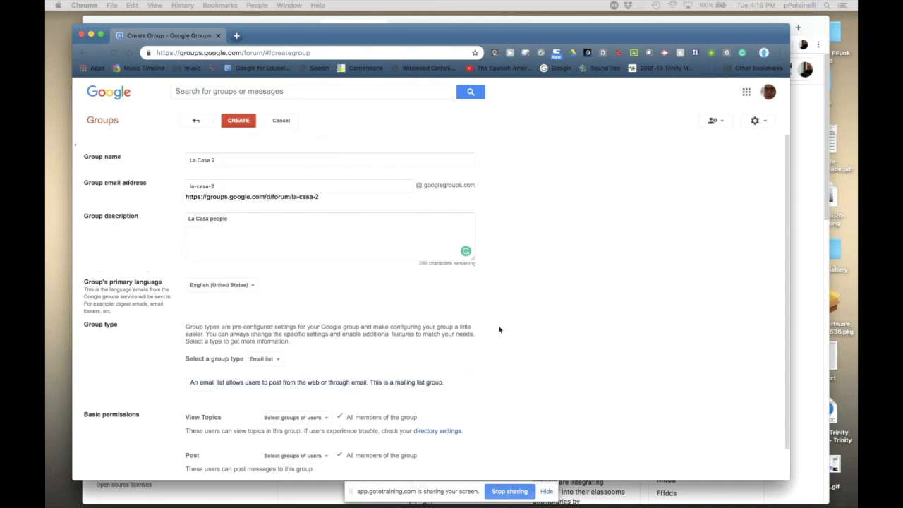
scroll(498, 329, "down", 1)
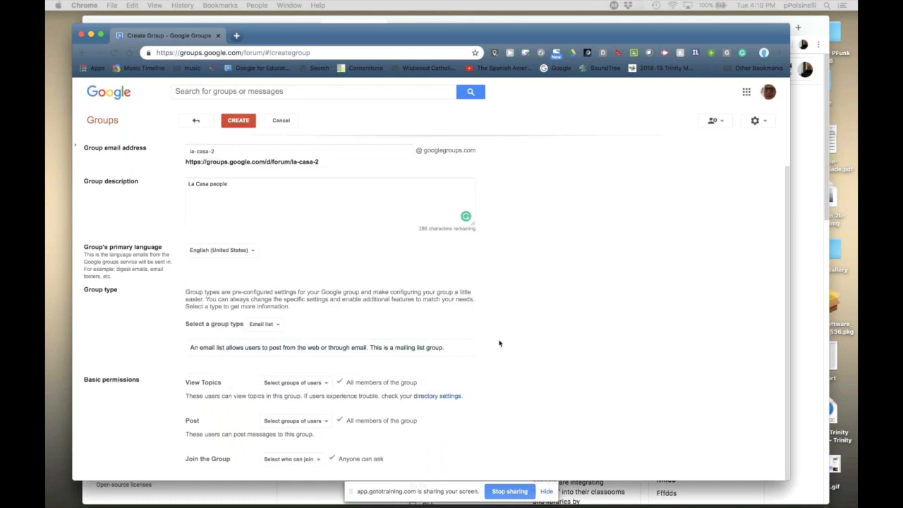
left_click(240, 124)
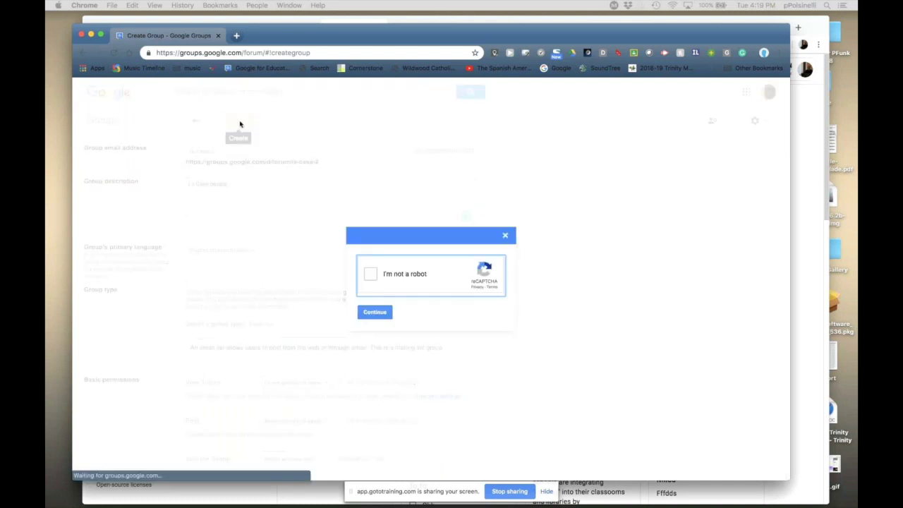
left_click(370, 275)
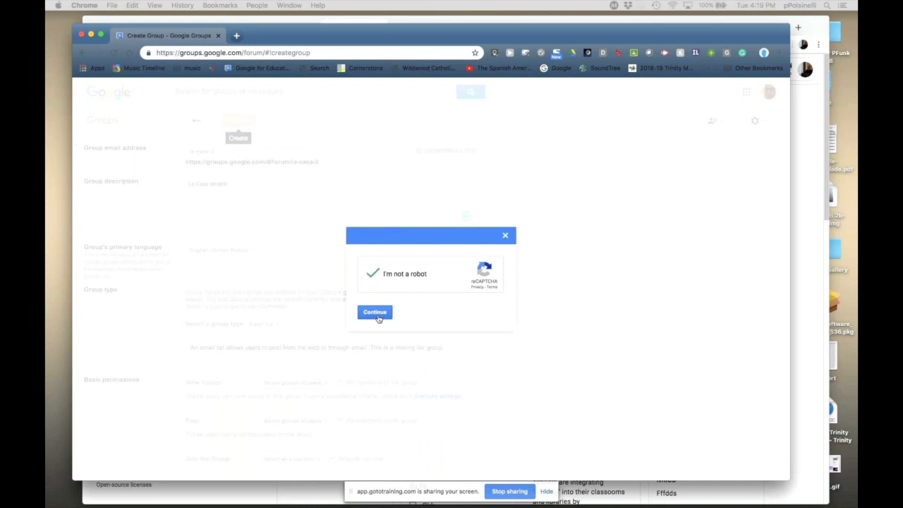
left_click(376, 313)
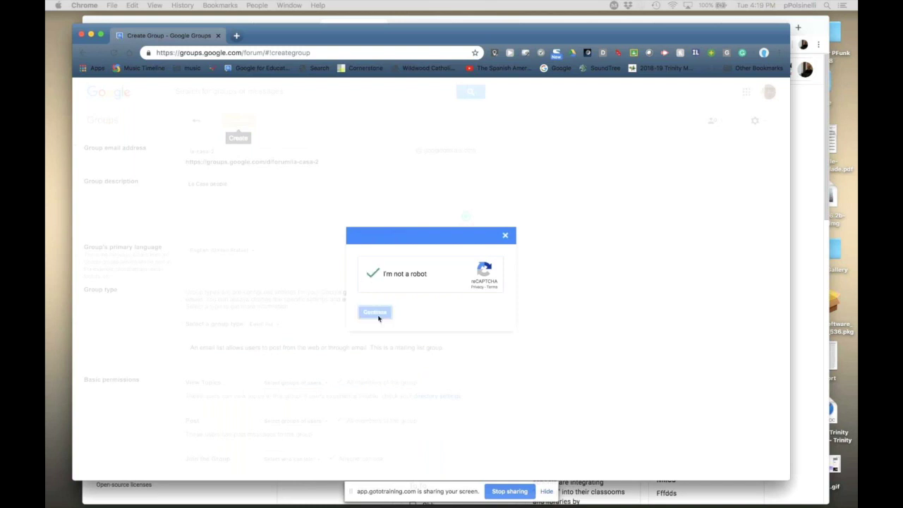
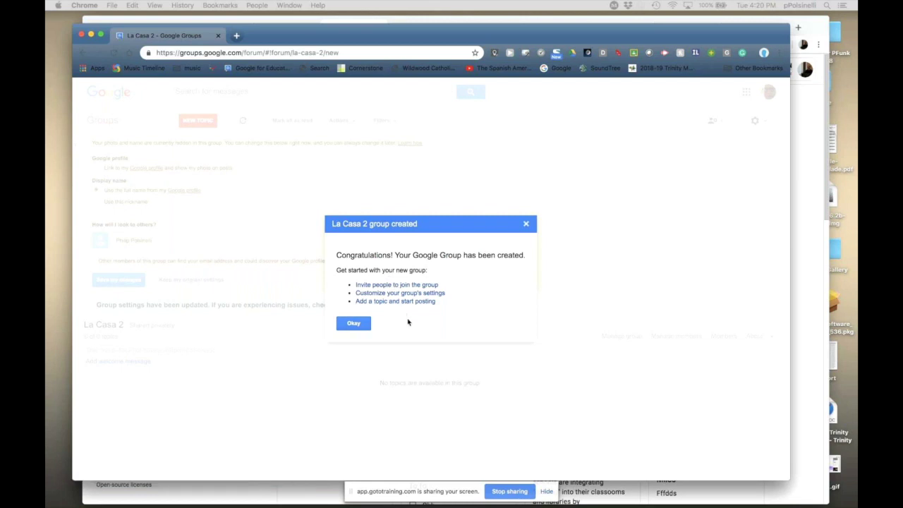
left_click(359, 326)
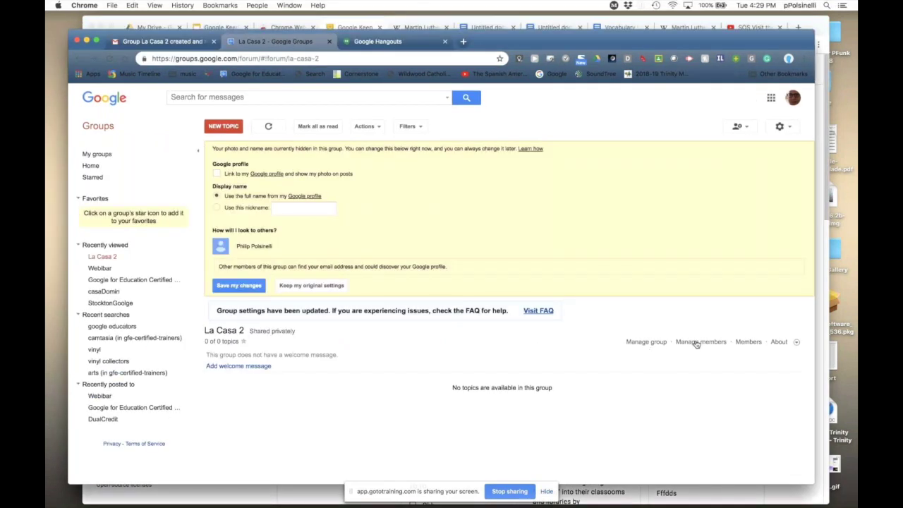
Step: Open the member invitation form of the La Casa 2 group and try entering an invitee's email address
left_click(697, 343)
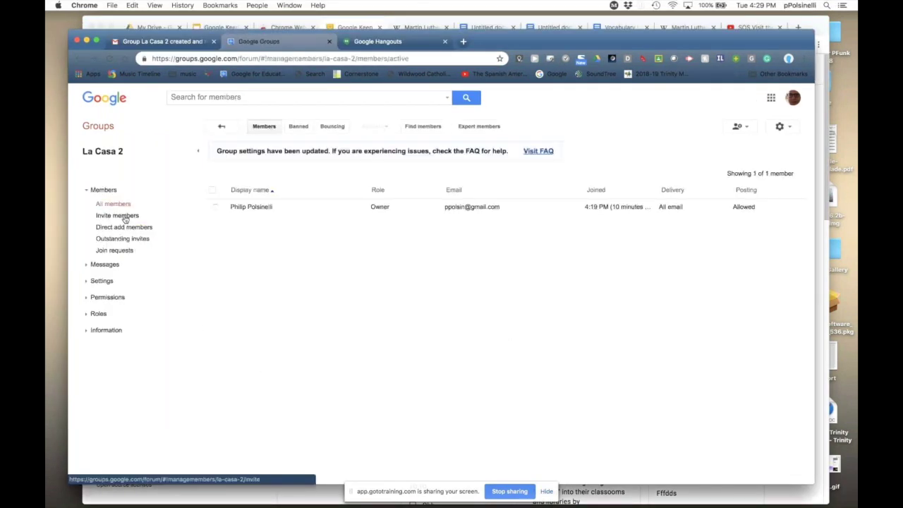
left_click(125, 219)
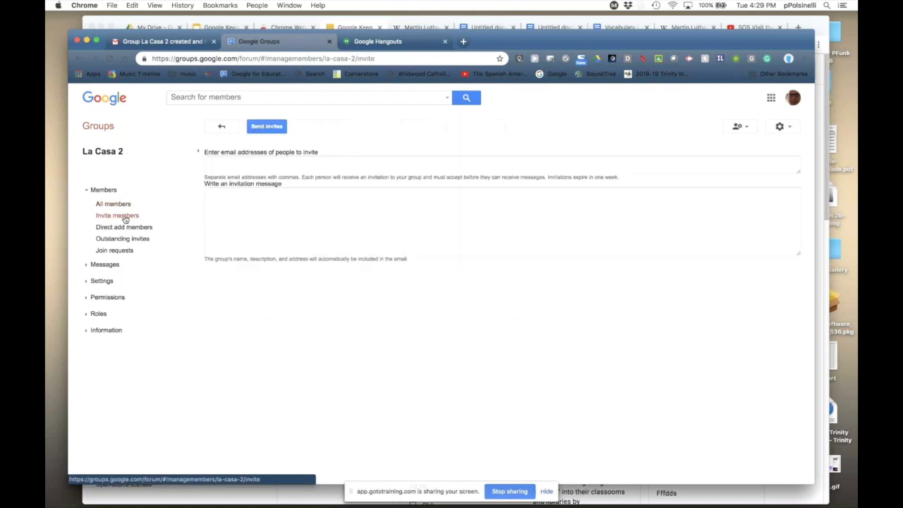
left_click(245, 161)
type("fauis")
key("BackSpace")
key("BackSpace")
key("BackSpace")
key("BackSpace")
key("BackSpace")
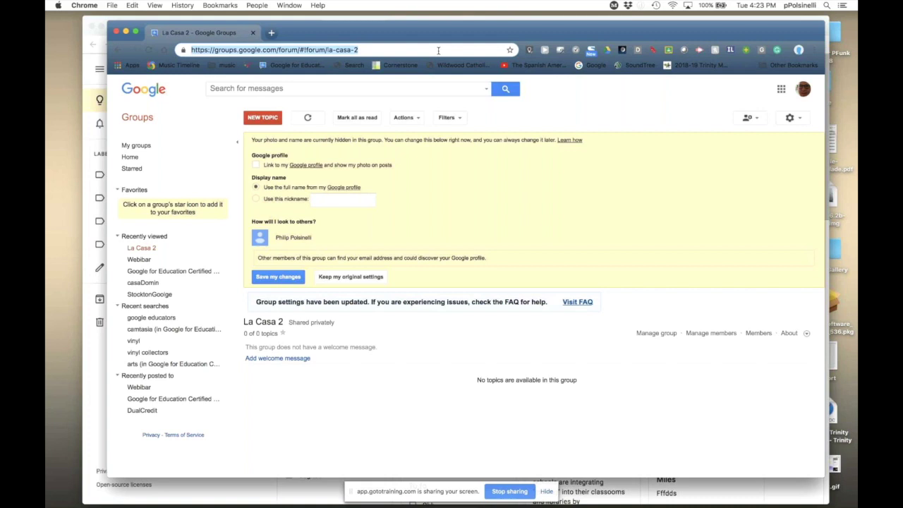
Step: Go to hangouts.google.com and look through the list of recent conversations
type("hangout")
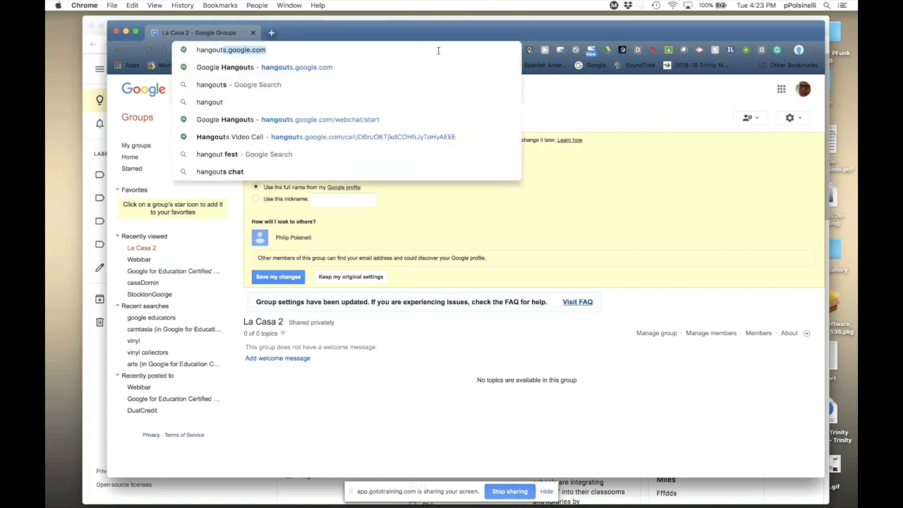
key("Return")
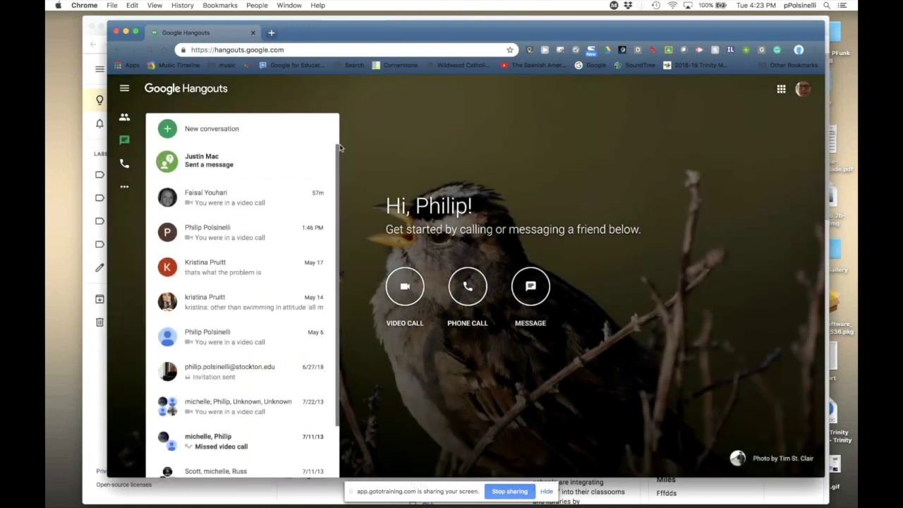
scroll(340, 282, "down", 2)
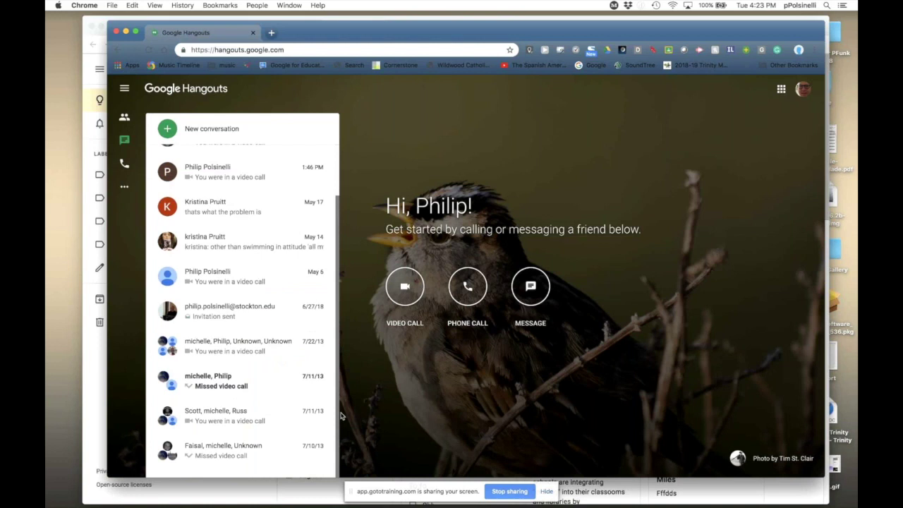
scroll(340, 416, "up", 2)
Step: Go to gmail.com in place of the Hangouts page and look over the inbox's label list
left_click(295, 48)
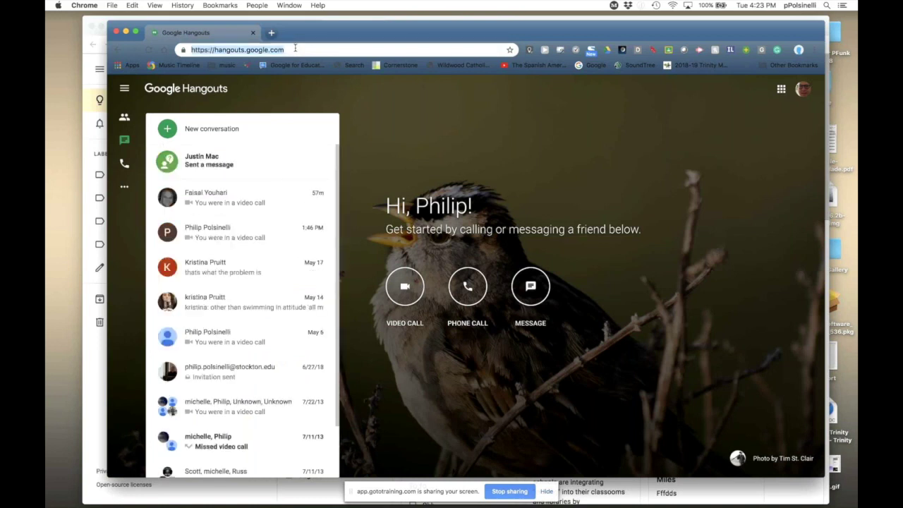
type("g")
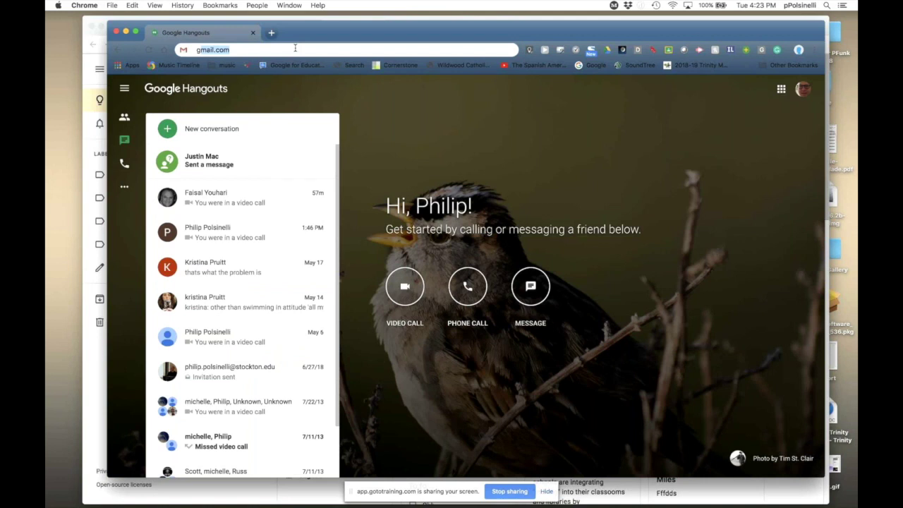
type("m")
key("Return")
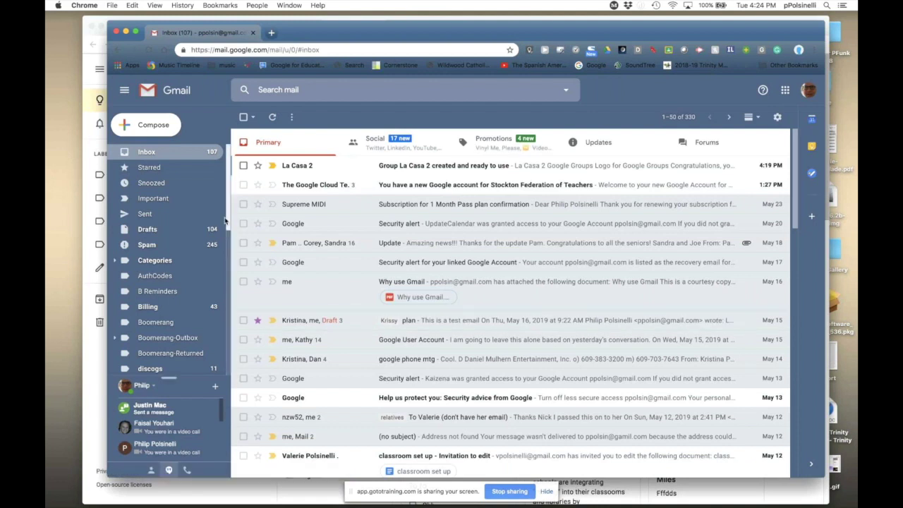
scroll(225, 221, "down", 1)
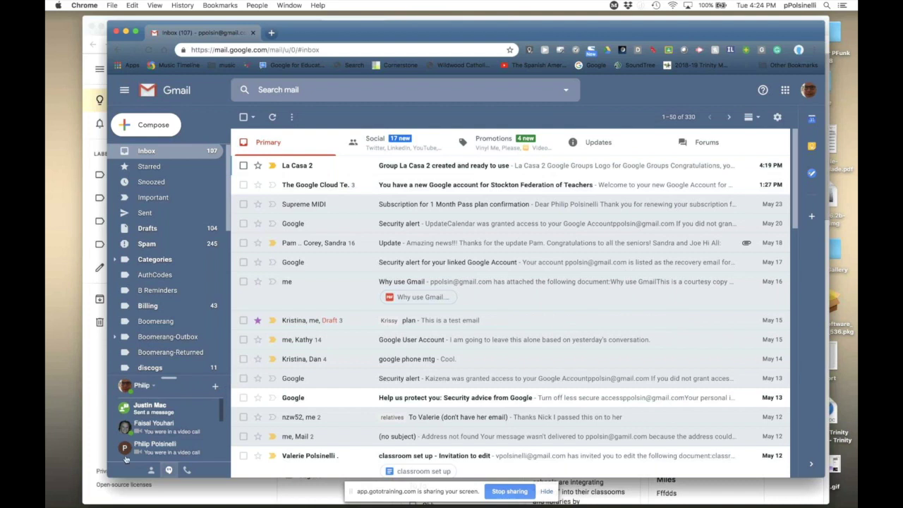
Step: Open a Hangouts chat from Gmail with the contact from the latest video call and send the message "Hello"
mouse_move(200, 460)
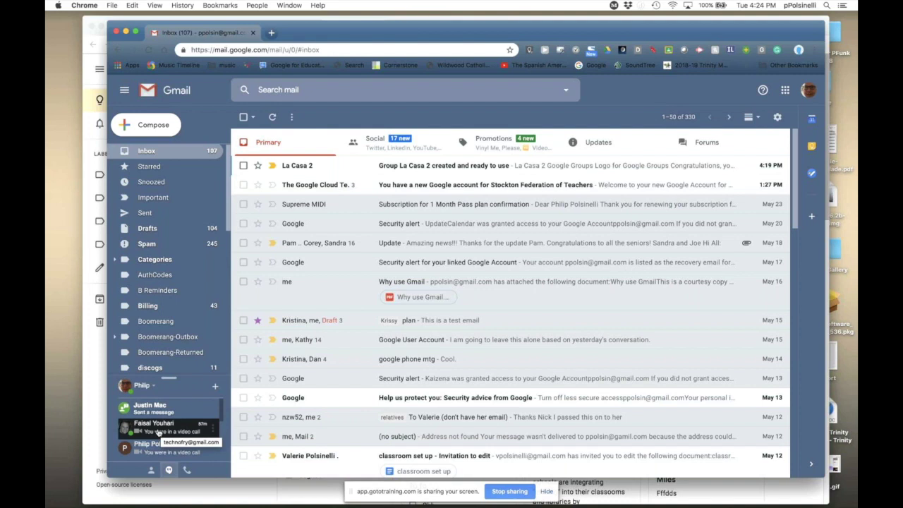
left_click(159, 432)
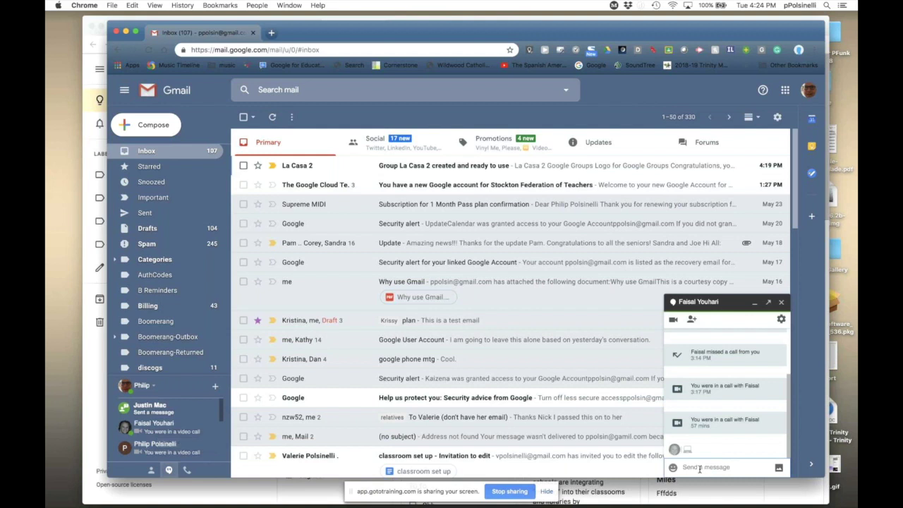
type("Hello")
key("Return")
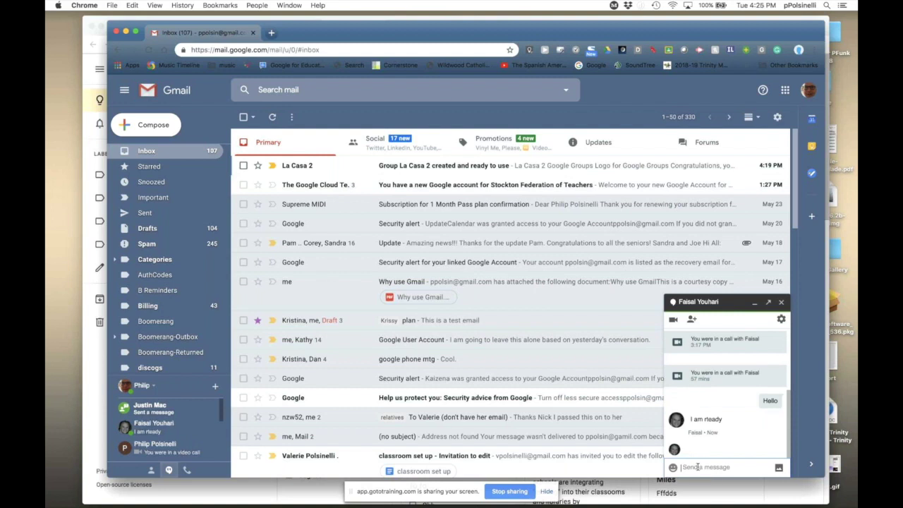
Step: Clear the unfinished reply and review the earlier calls in the contact's chat history
type("D")
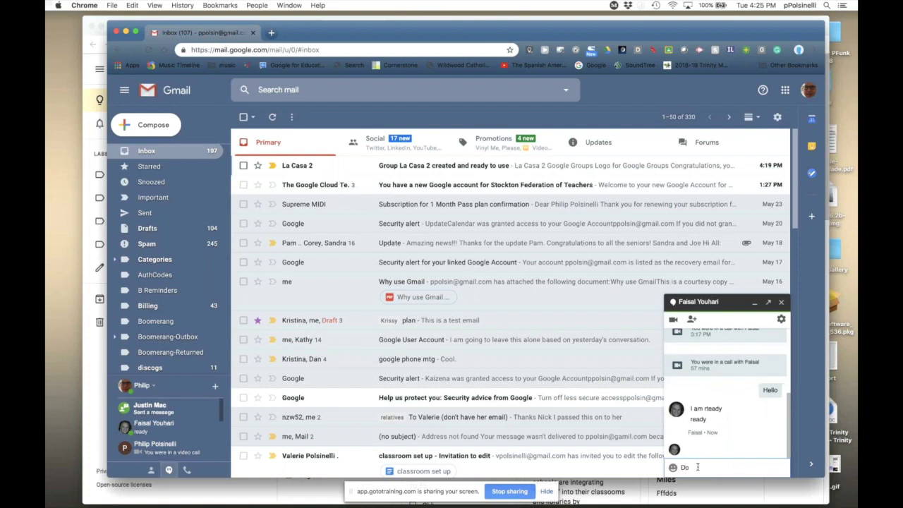
key("BackSpace")
scroll(790, 384, "up", 5)
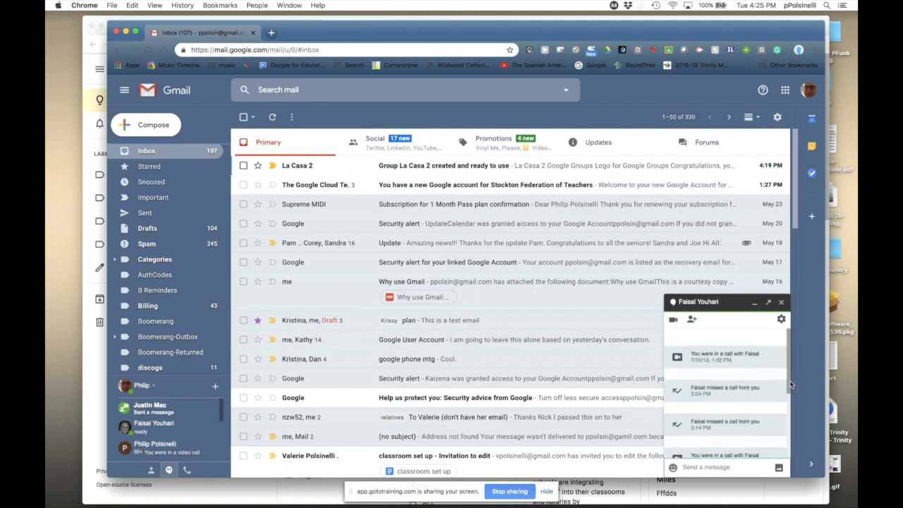
left_click_drag(790, 384, 789, 362)
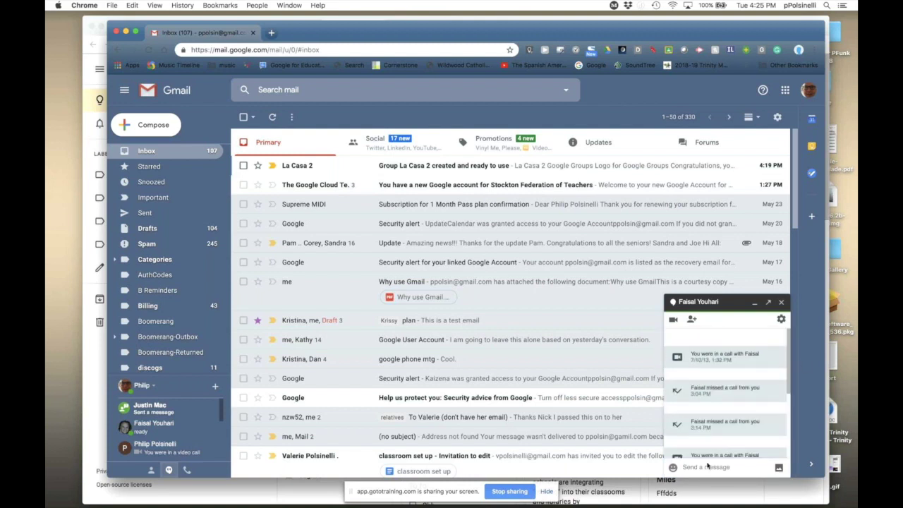
Step: Widen the browser window slightly and start a video call with the chat contact
left_click_drag(819, 469, 848, 470)
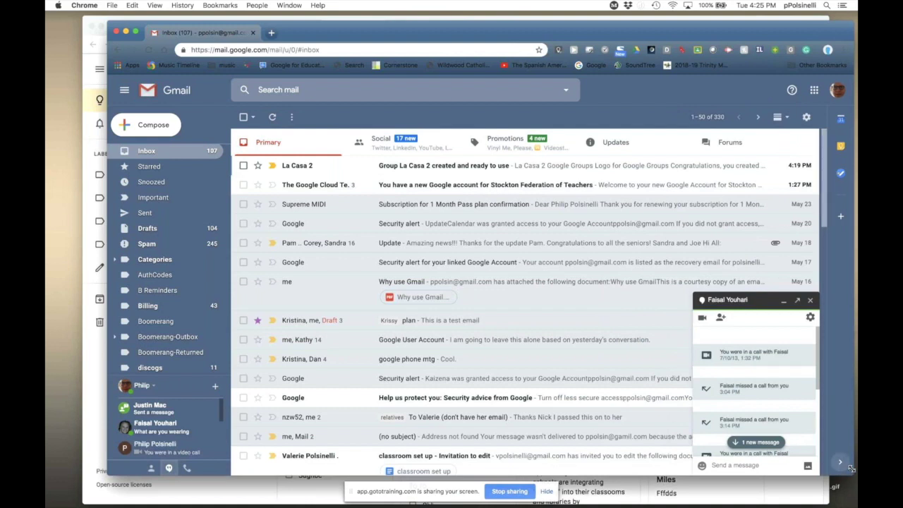
left_click(702, 319)
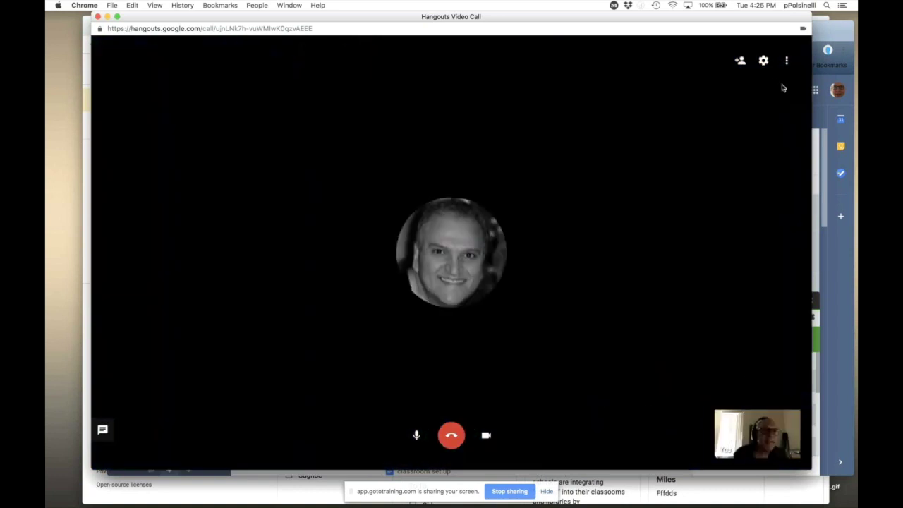
Step: View the screens offered for sharing in the video call, cancel the sharing, and review the other call options
left_click(786, 60)
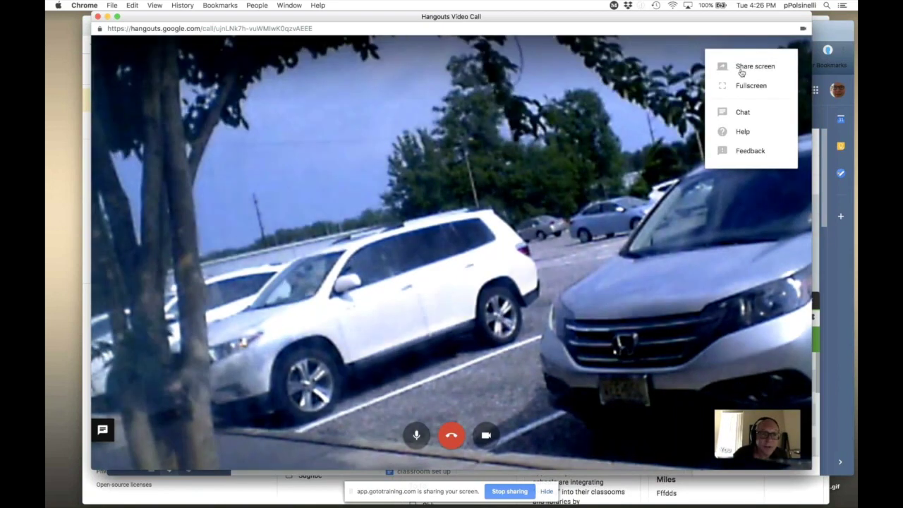
left_click(741, 67)
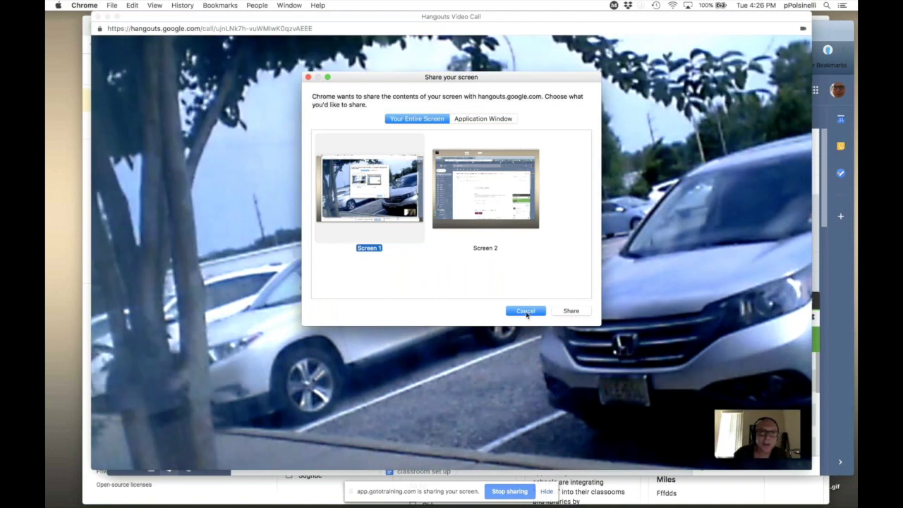
left_click(525, 311)
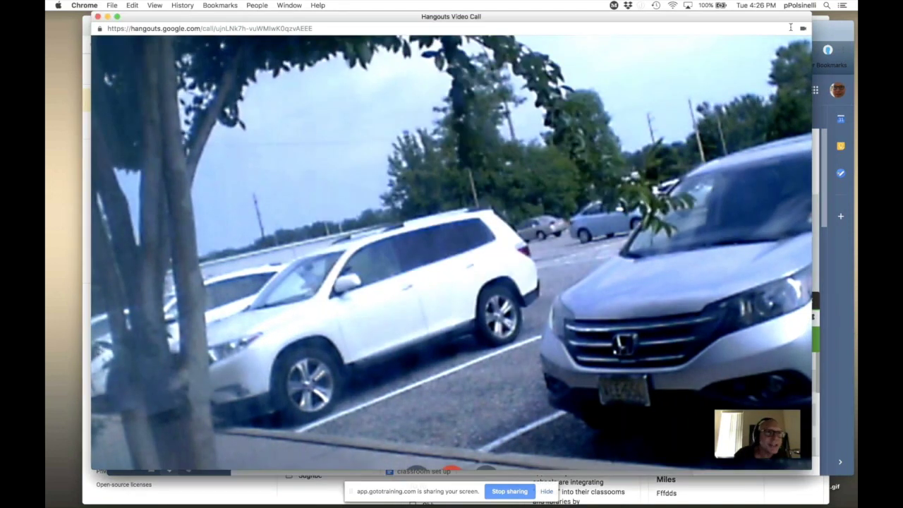
left_click(789, 61)
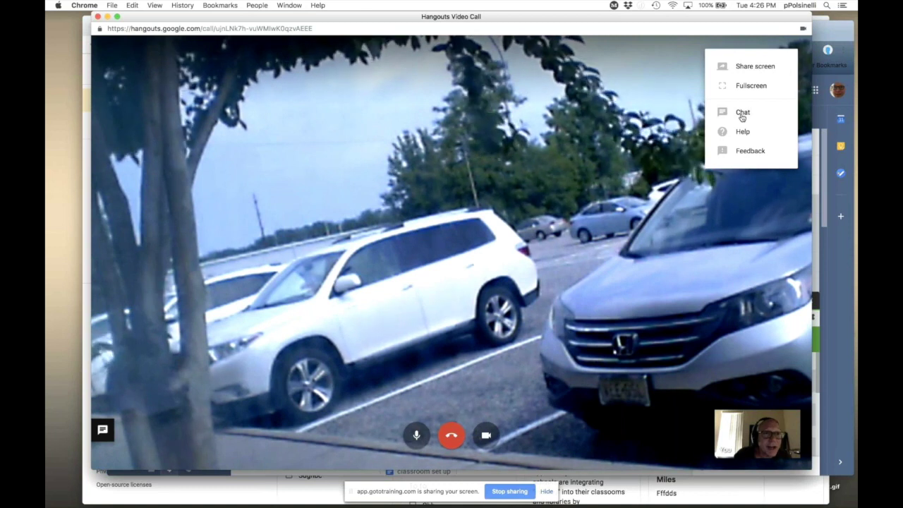
left_click(551, 110)
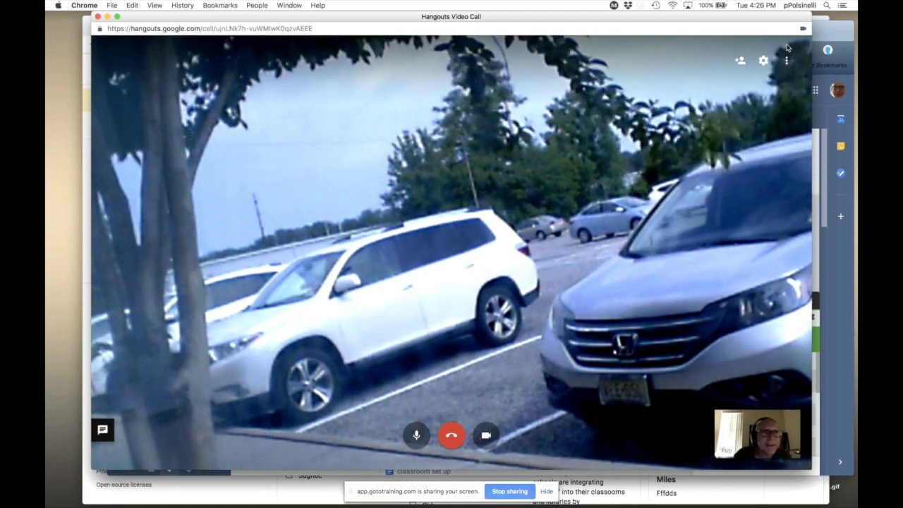
Step: View the dialog for inviting more people to the video call and close it without inviting anyone
left_click(739, 63)
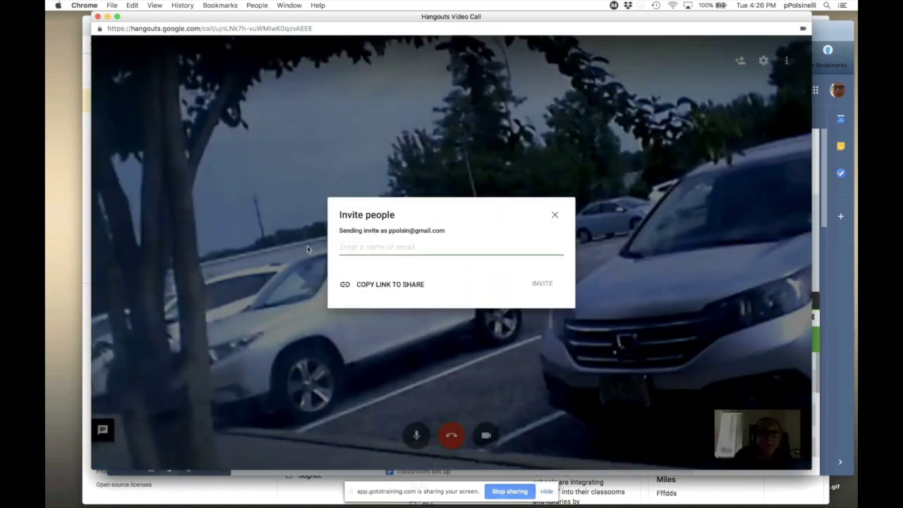
left_click(358, 243)
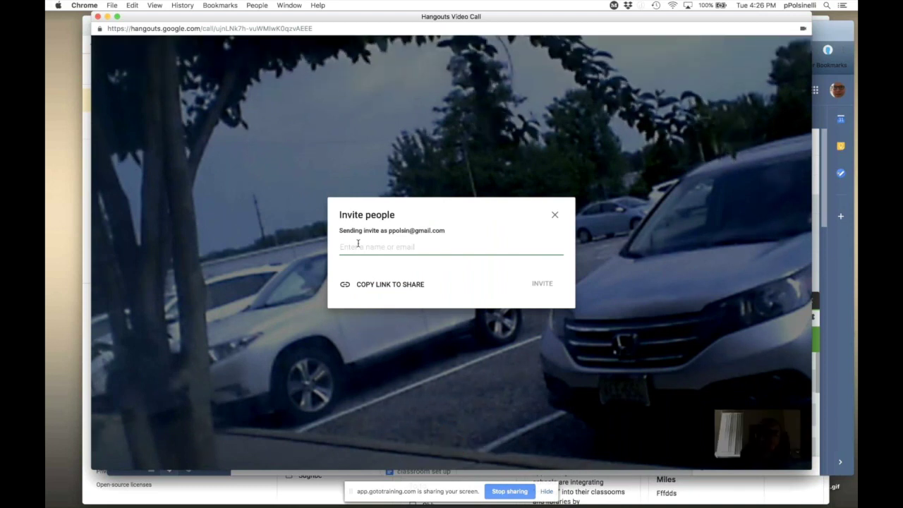
left_click(554, 214)
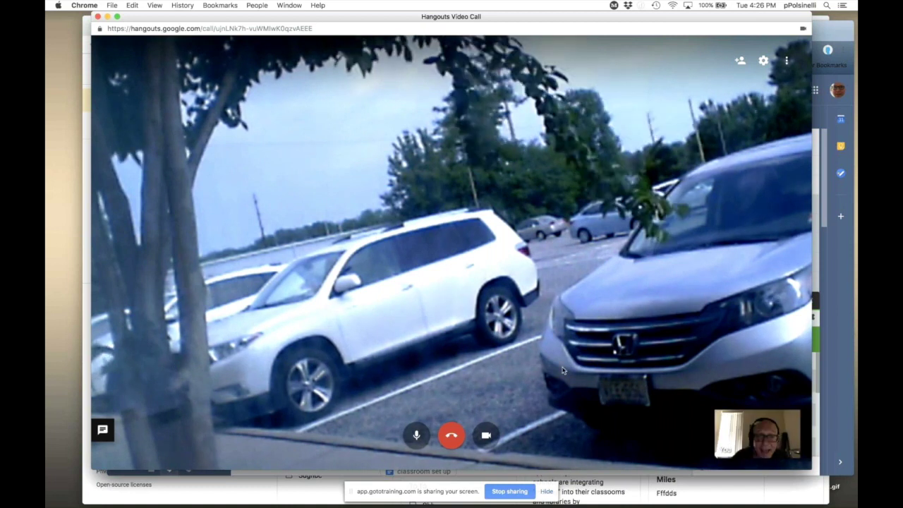
Step: Turn off the camera and hang up the video call
left_click(486, 428)
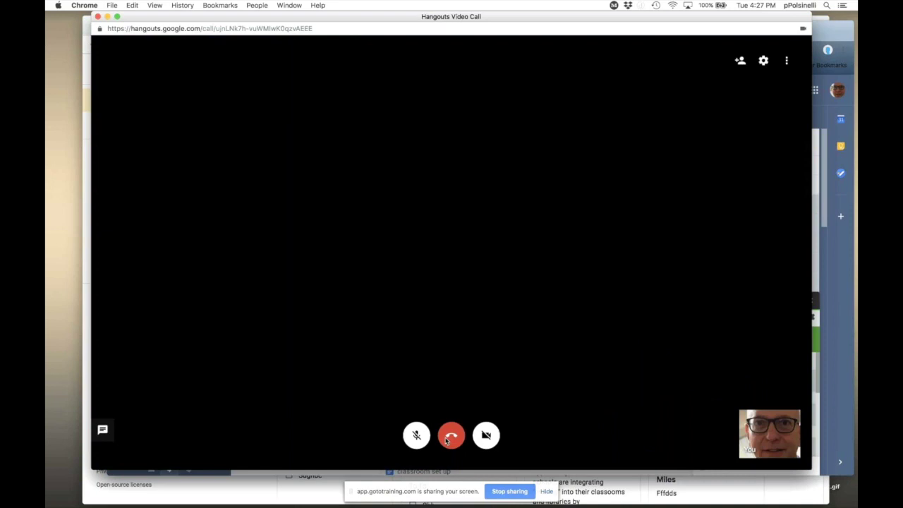
left_click(448, 438)
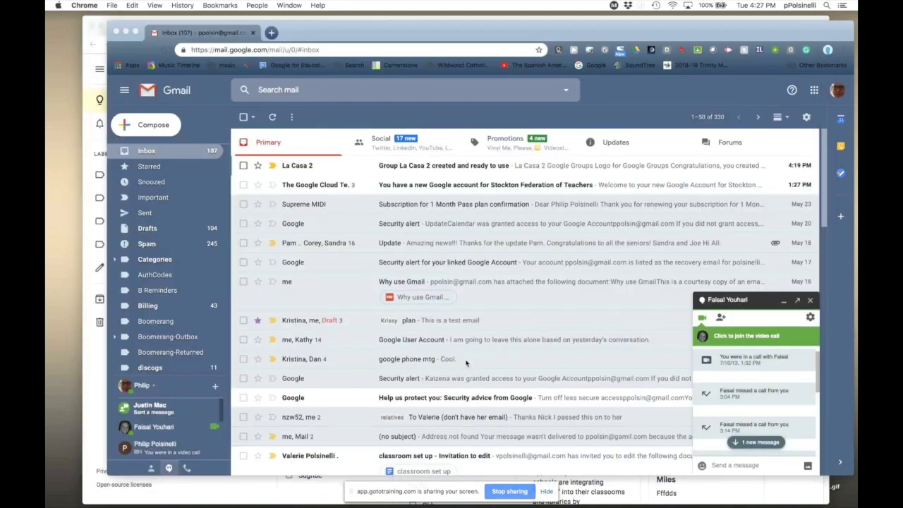
Step: Read the La Casa 2 group creation email, view its linked help page on adding members, and close that page
left_click(466, 168)
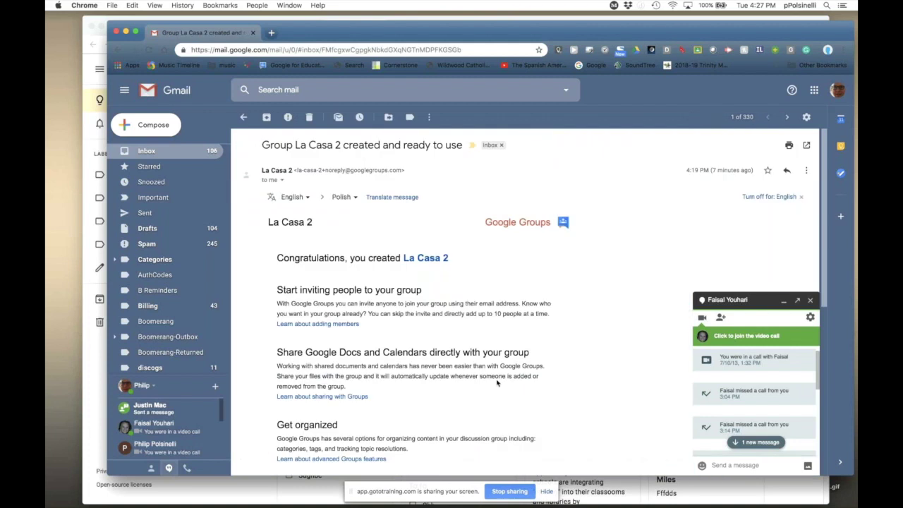
scroll(497, 381, "down", 3)
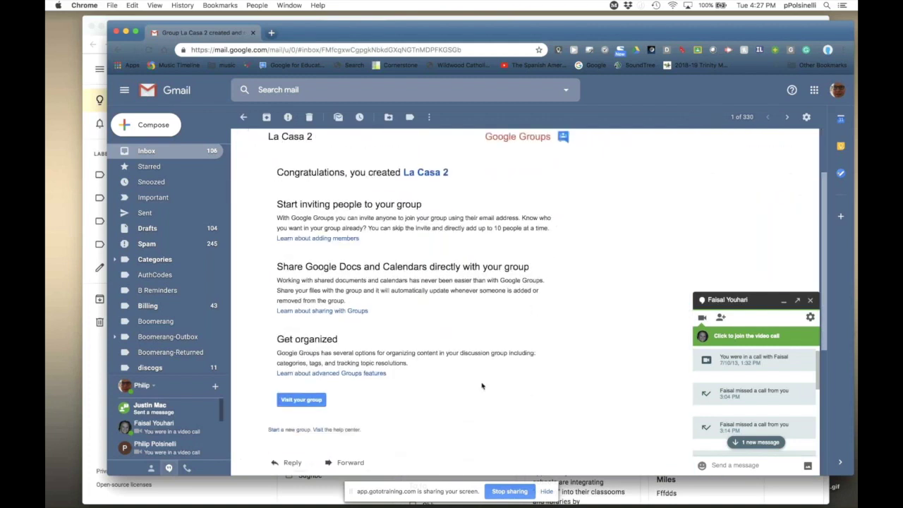
left_click(335, 238)
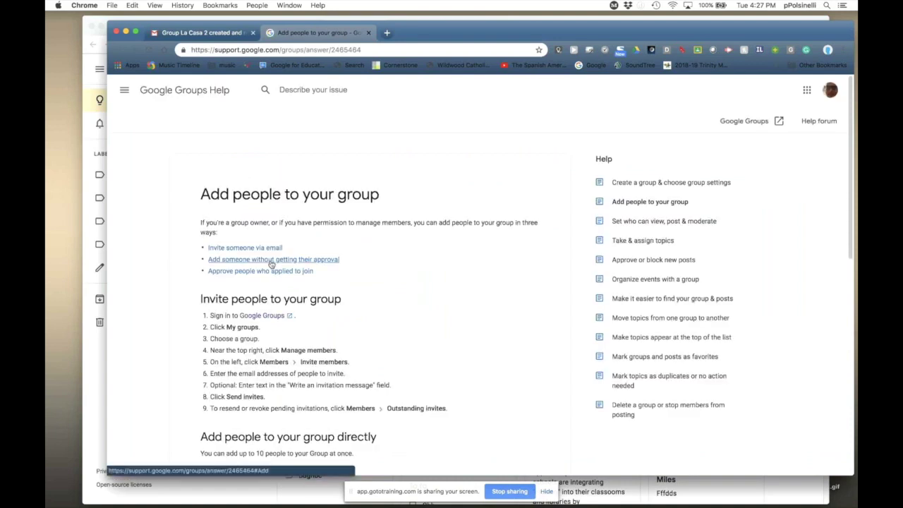
left_click_drag(317, 33, 436, 103)
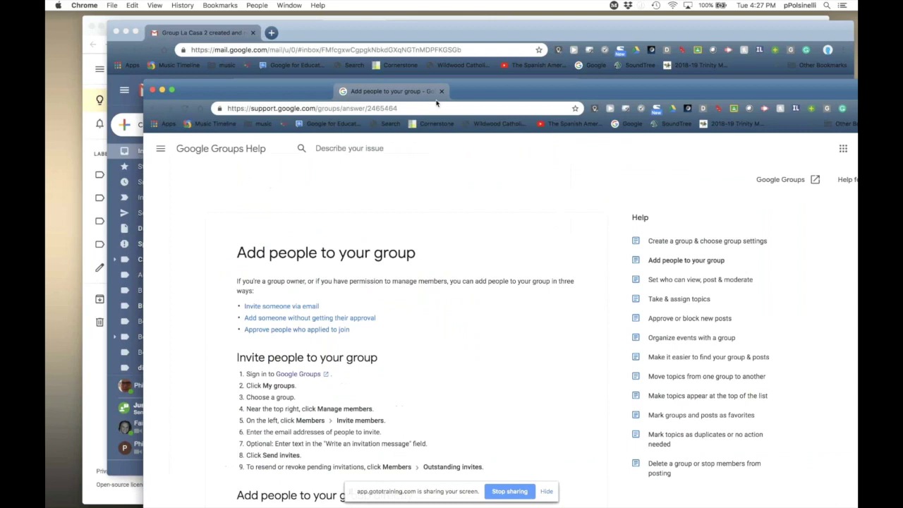
key("super+w")
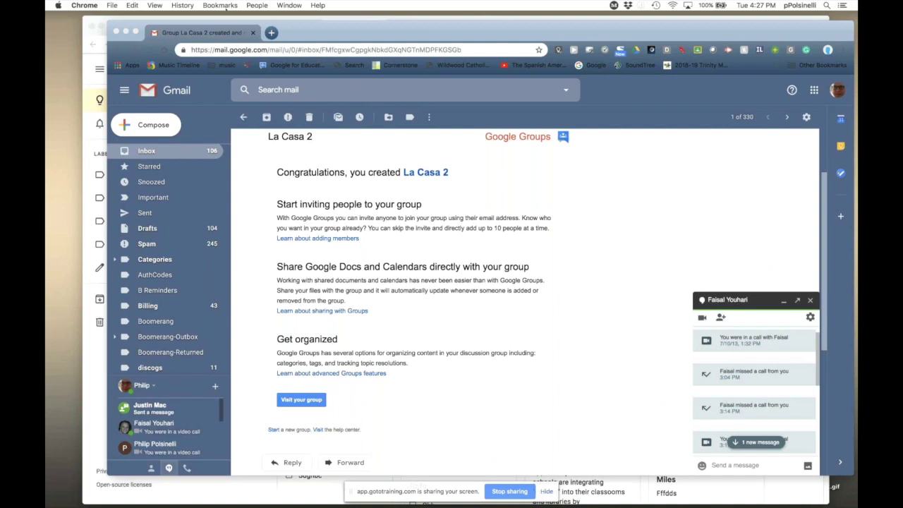
Step: Reposition the browser window and open hangouts.google.com in a new tab
key("super+t")
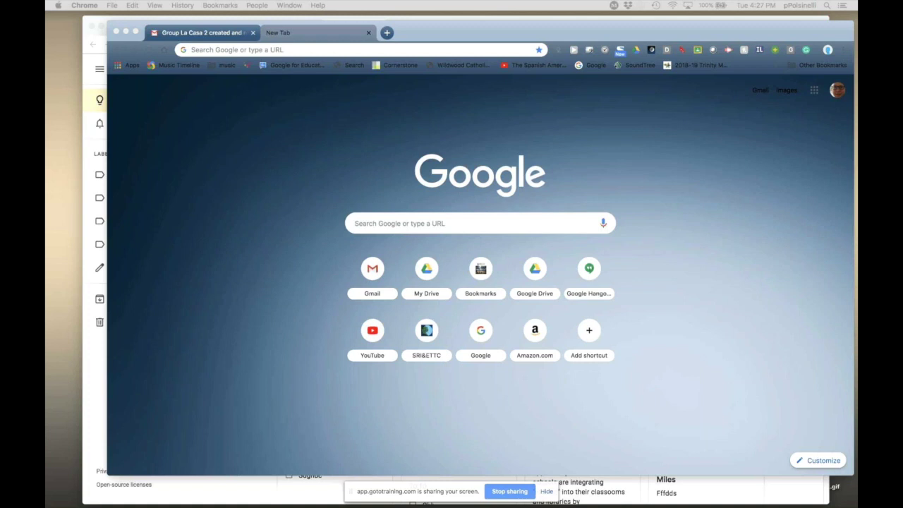
left_click_drag(695, 29, 669, 30)
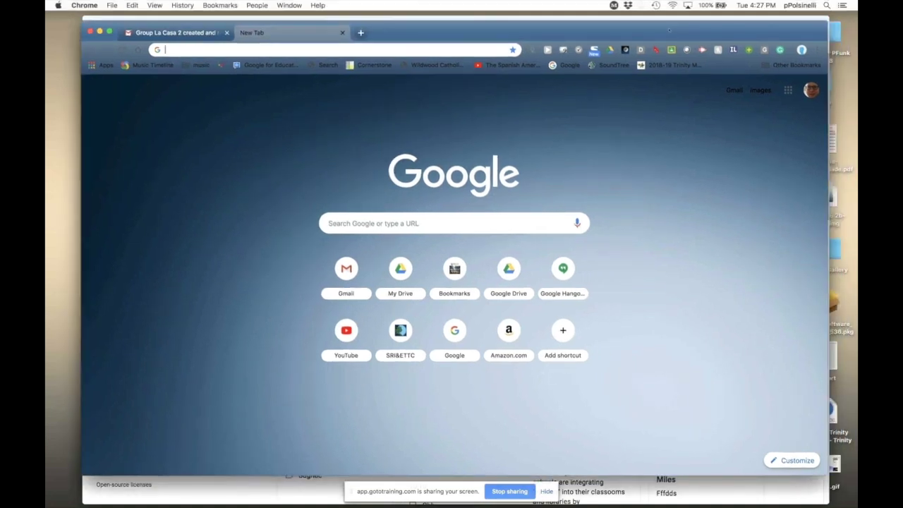
left_click_drag(668, 30, 625, 38)
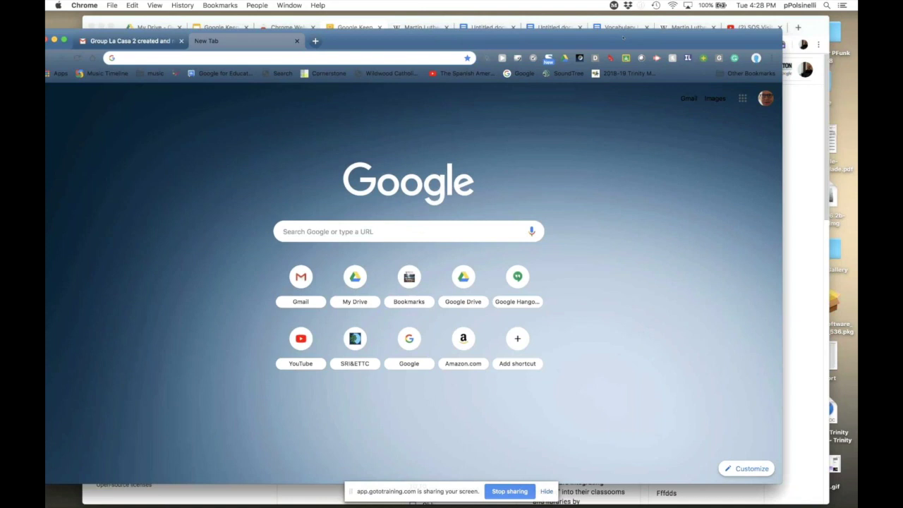
left_click_drag(623, 37, 655, 38)
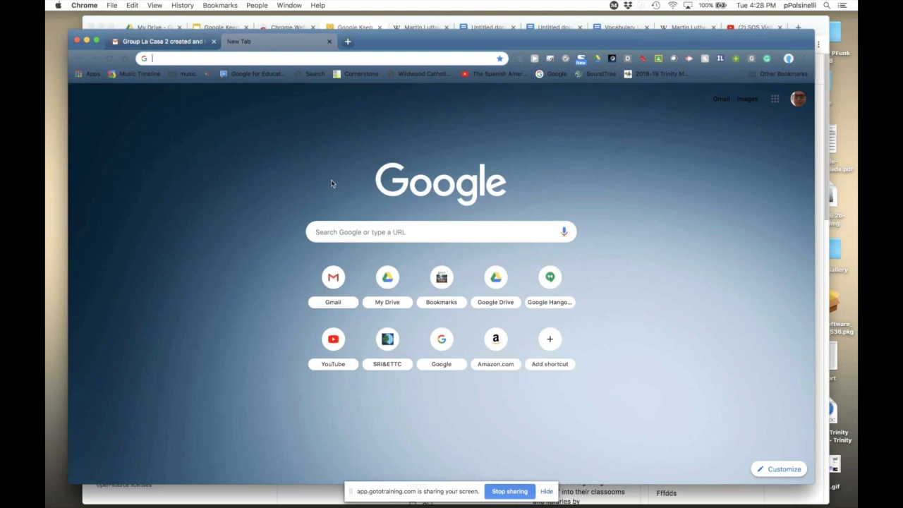
type("hangouts.google.com")
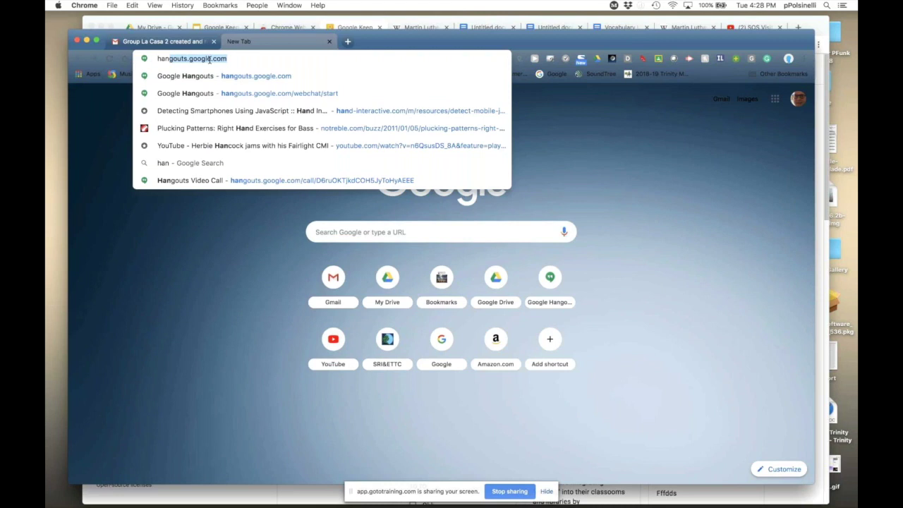
key("Return")
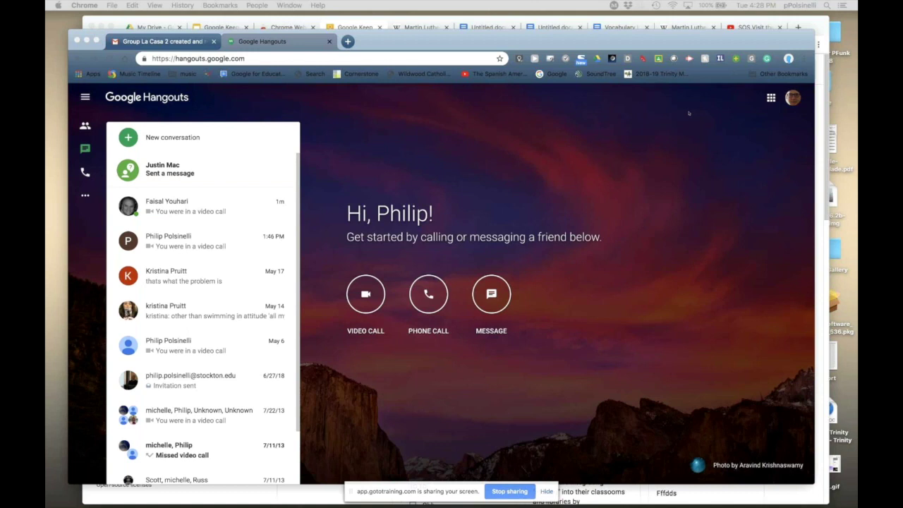
Step: Open the La Casa 2 group from its creation email, view its member management page, and return to the group
left_click(189, 41)
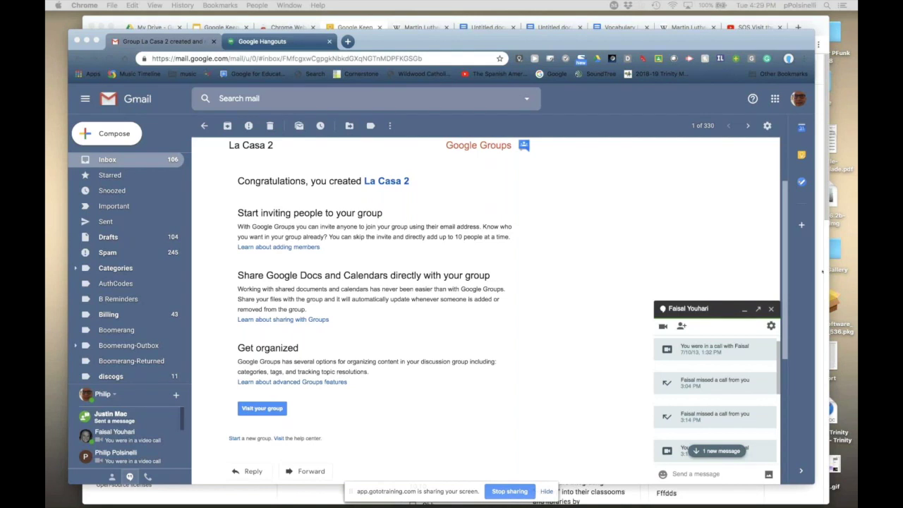
scroll(503, 252, "up", 1)
scroll(346, 250, "up", 1)
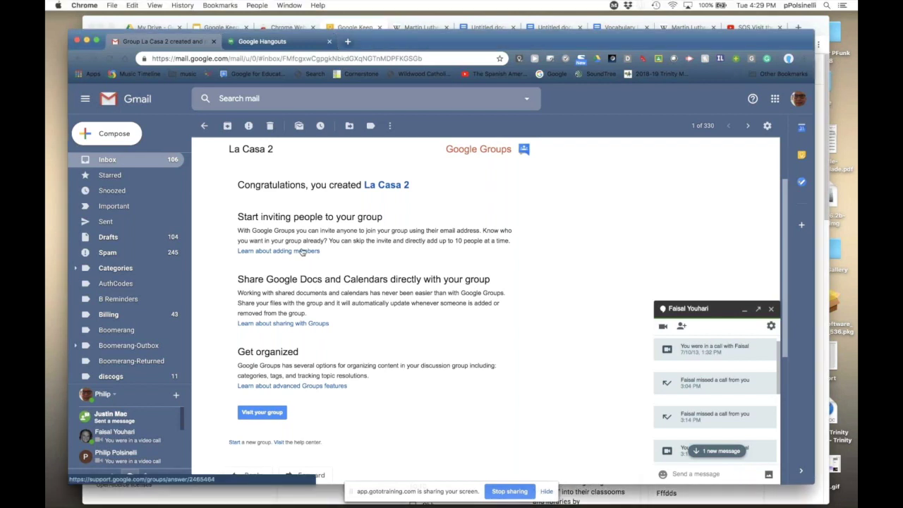
left_click(395, 187)
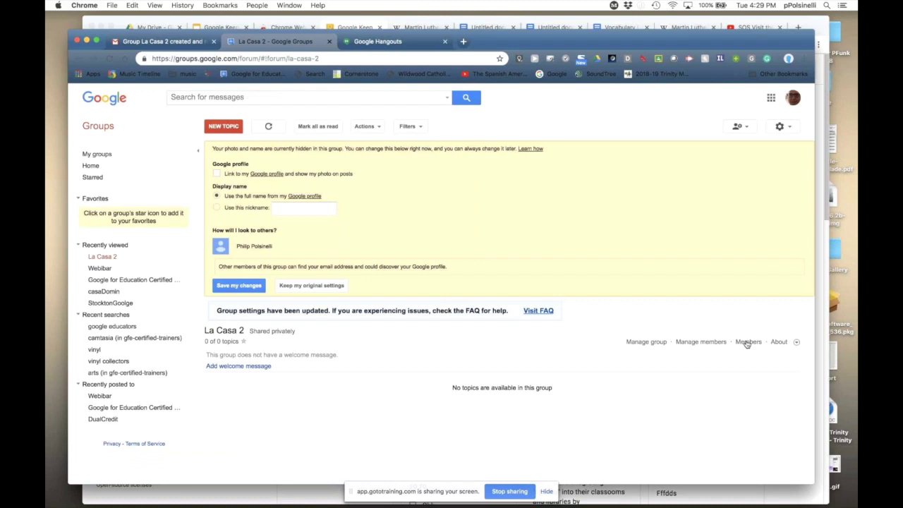
left_click(706, 342)
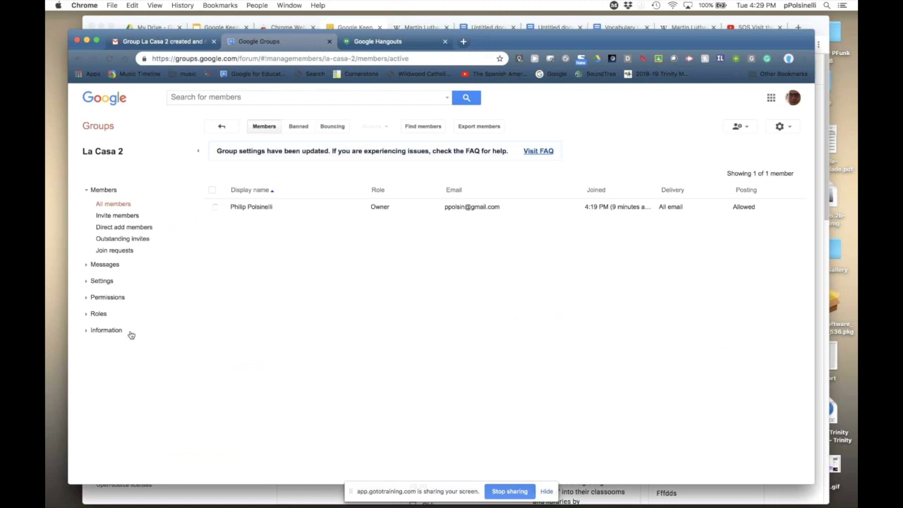
left_click(80, 58)
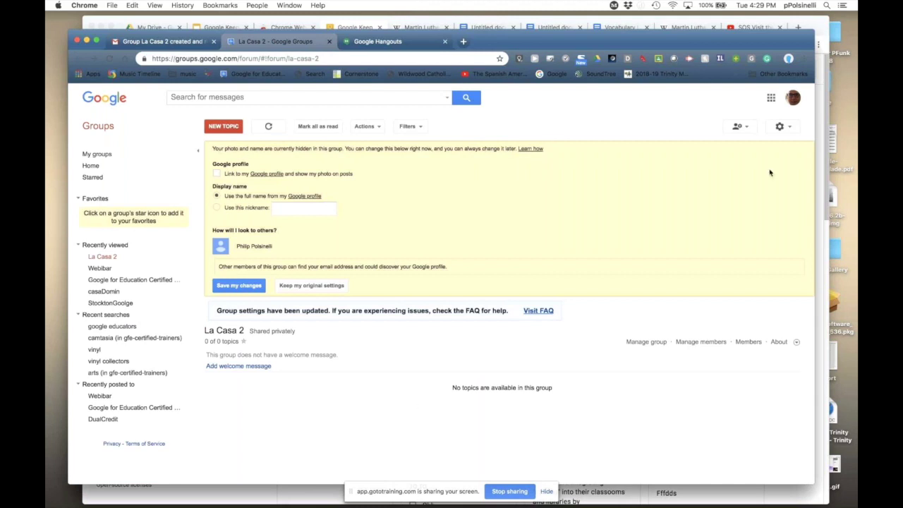
Step: Keep the original profile settings for La Casa 2 and show its member invitation form in a browser window about half as wide
left_click(344, 285)
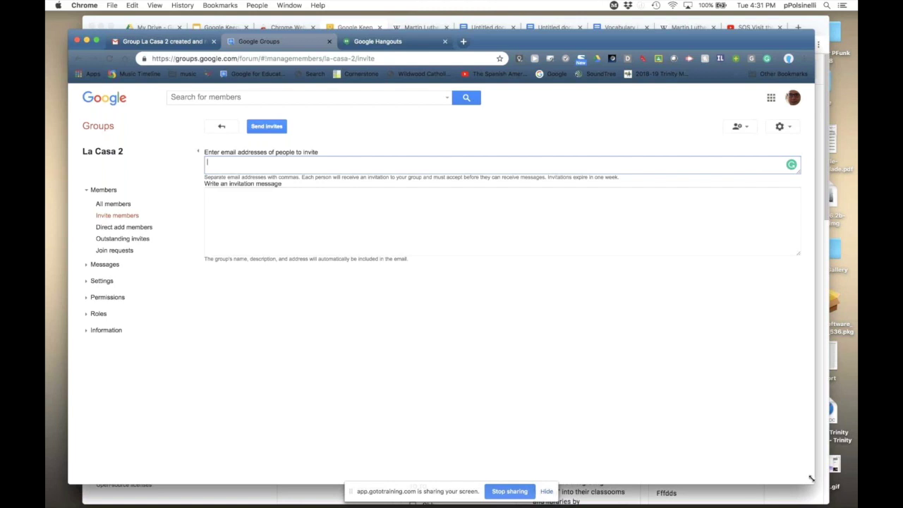
left_click_drag(796, 480, 431, 469)
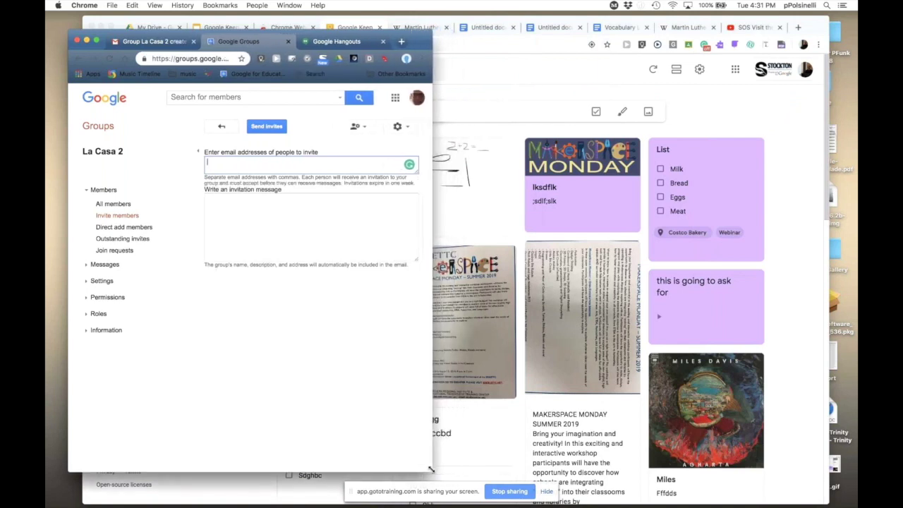